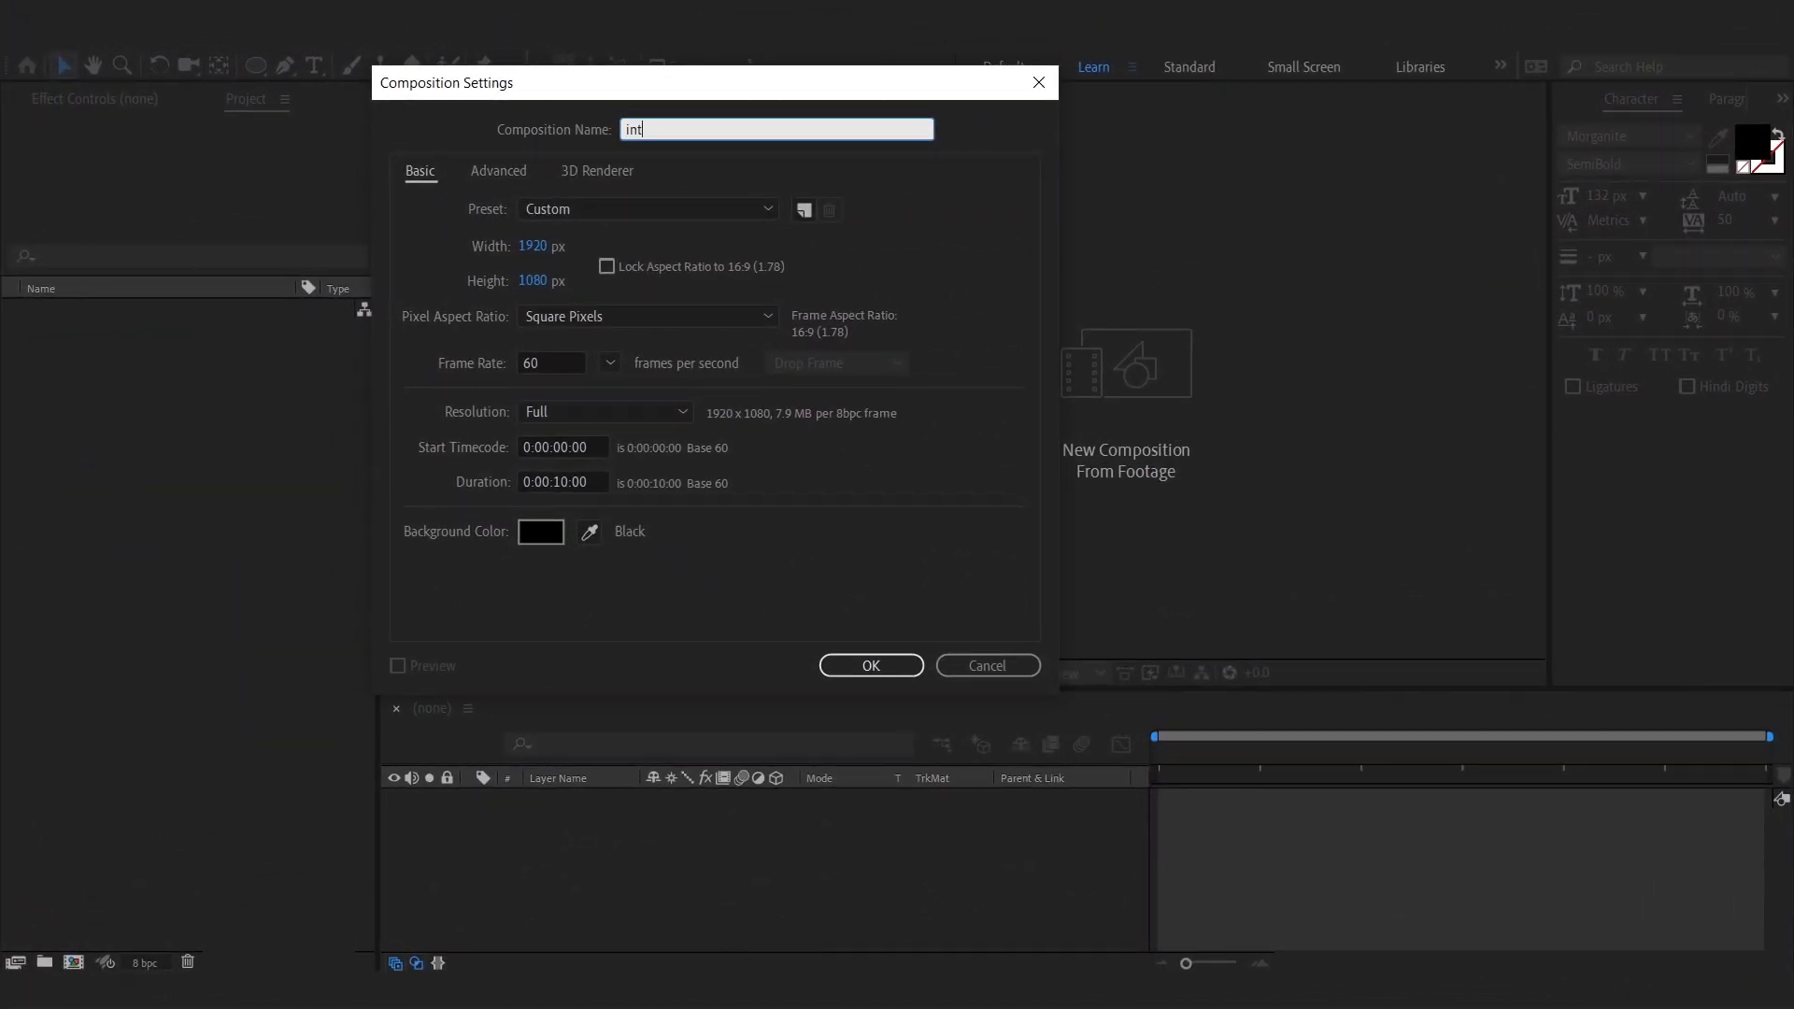
# Create a white-filled rectangle covering the whole frame
pyautogui.click(898, 665)
pyautogui.moveTo(256, 65); pyautogui.dragTo(318, 60)
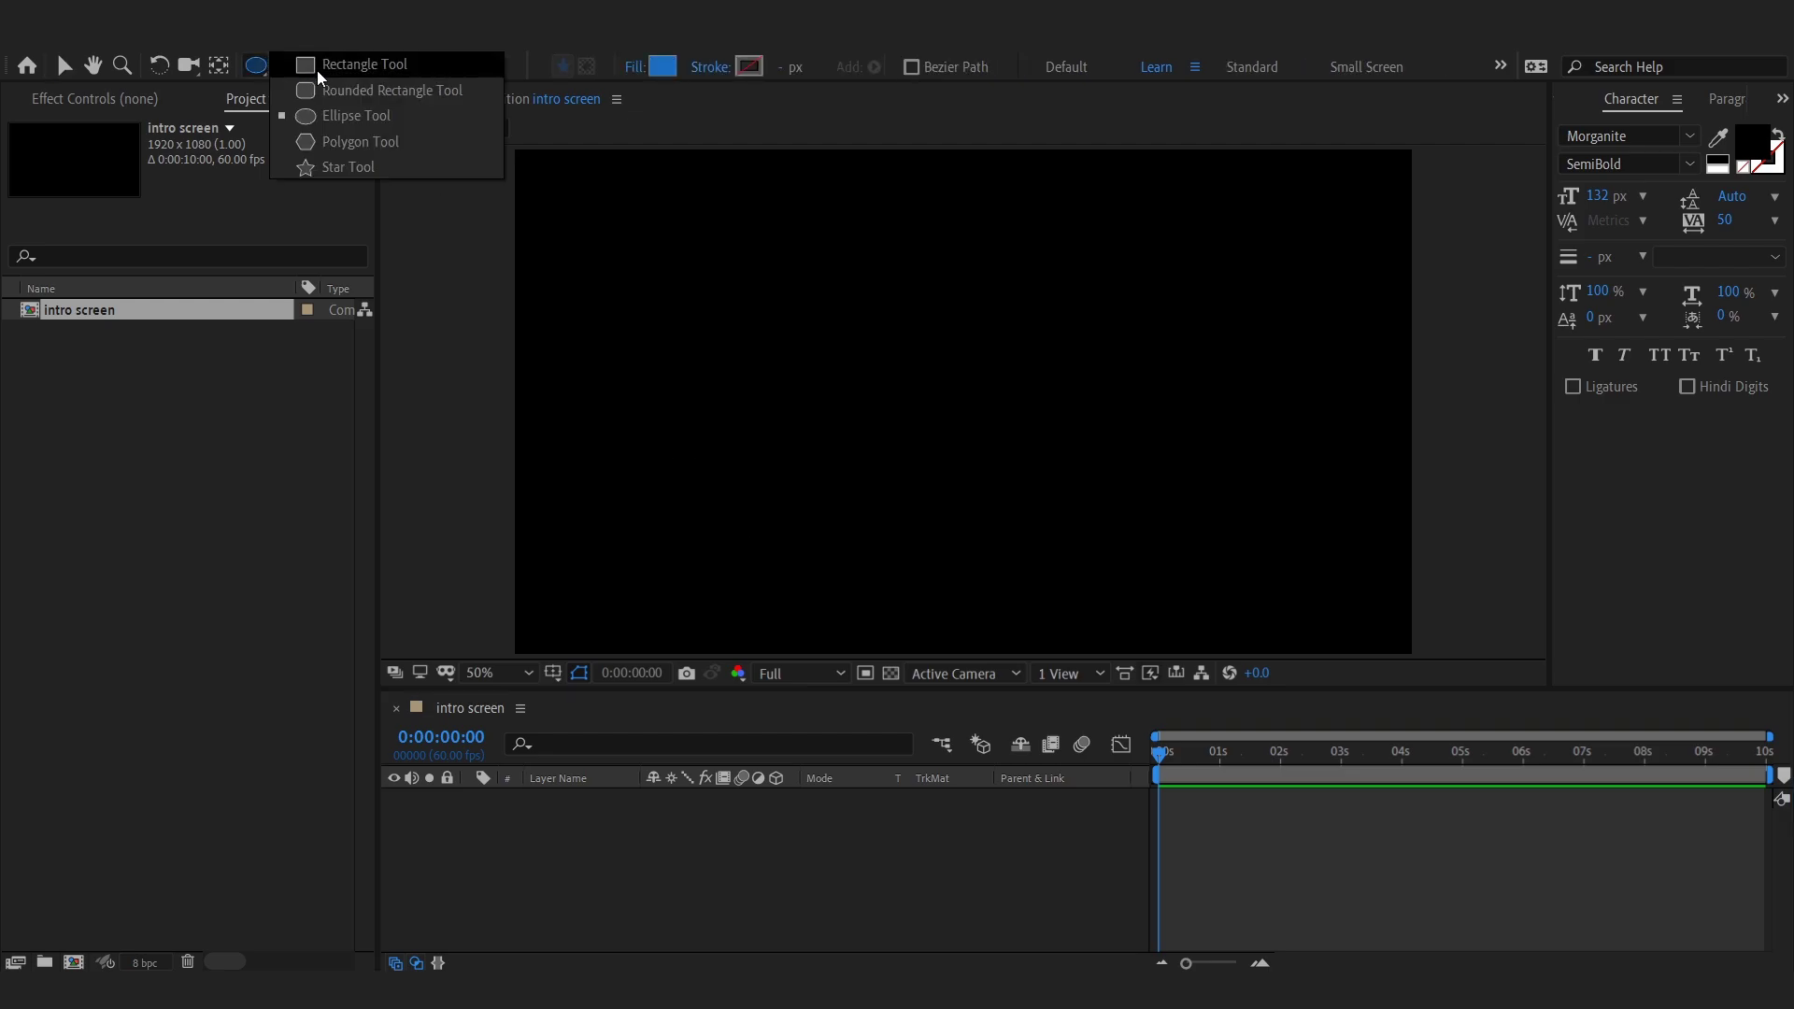
pyautogui.click(651, 67)
pyautogui.click(1005, 641)
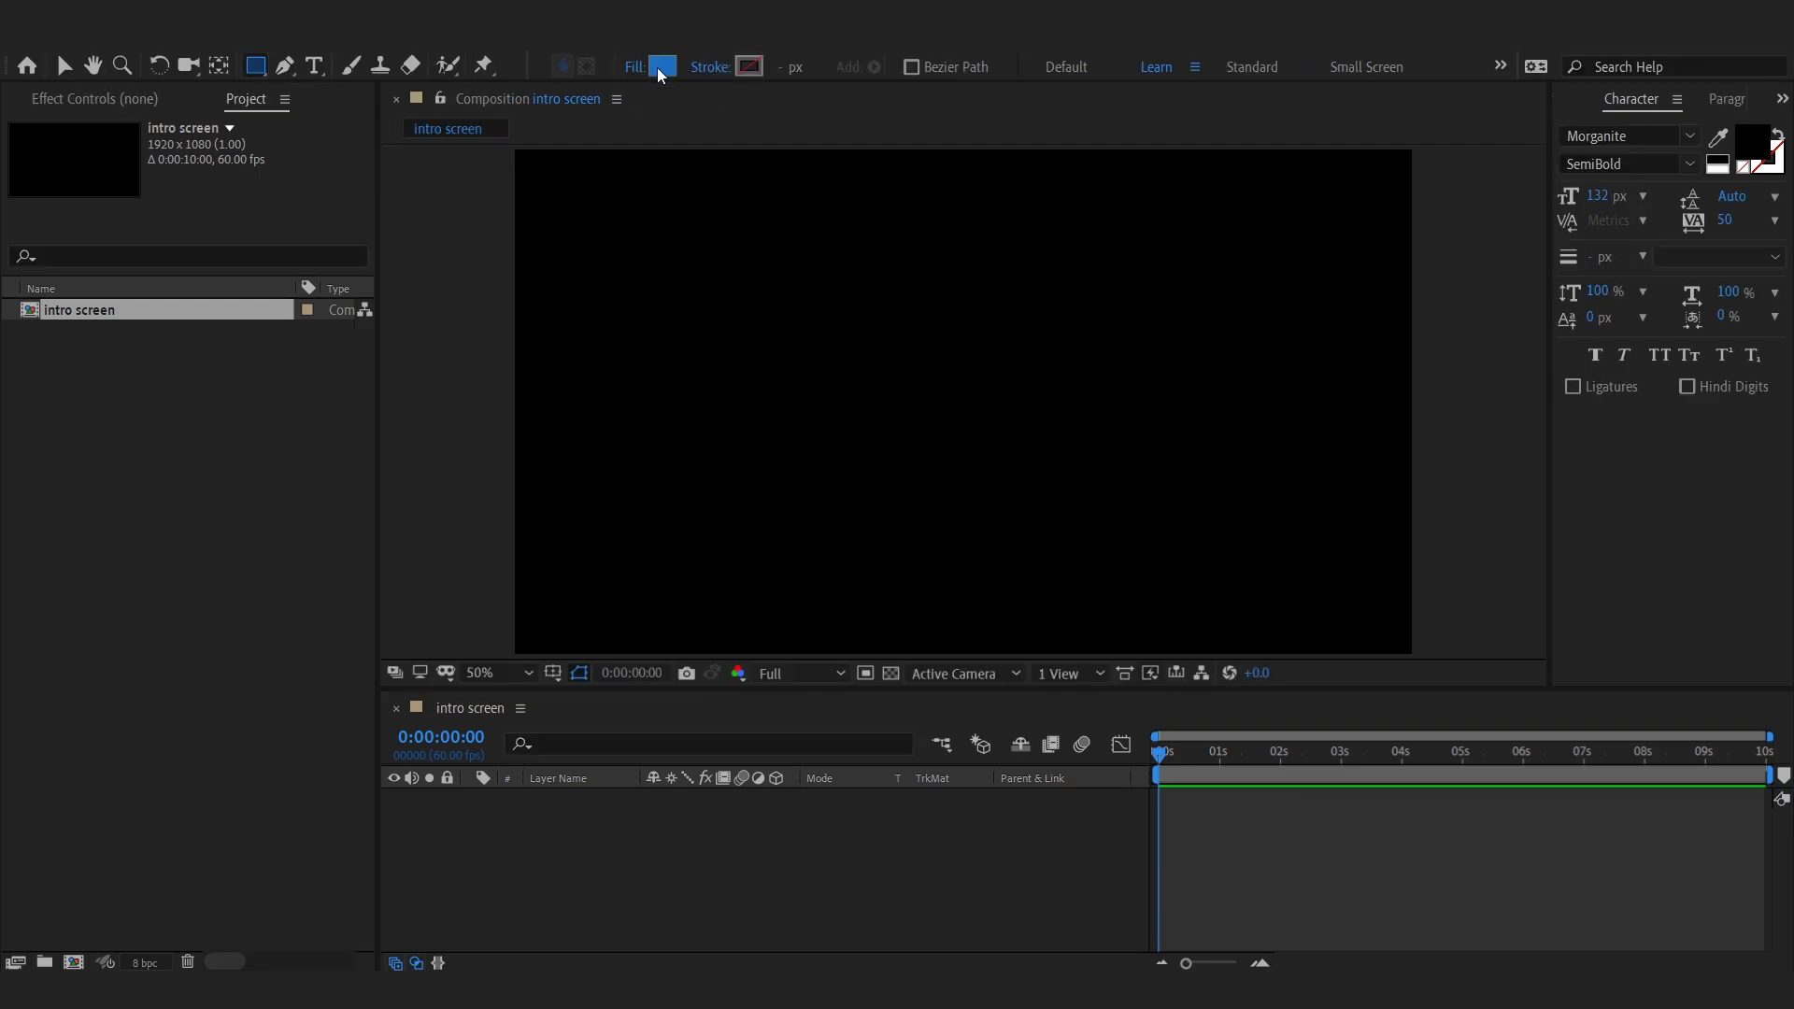
pyautogui.click(661, 66)
pyautogui.click(701, 525)
pyautogui.doubleClick(256, 66)
# Rename the rectangle layer to BG and lock it
pyautogui.click(594, 797)
pyautogui.press('Return')
pyautogui.write('BG')
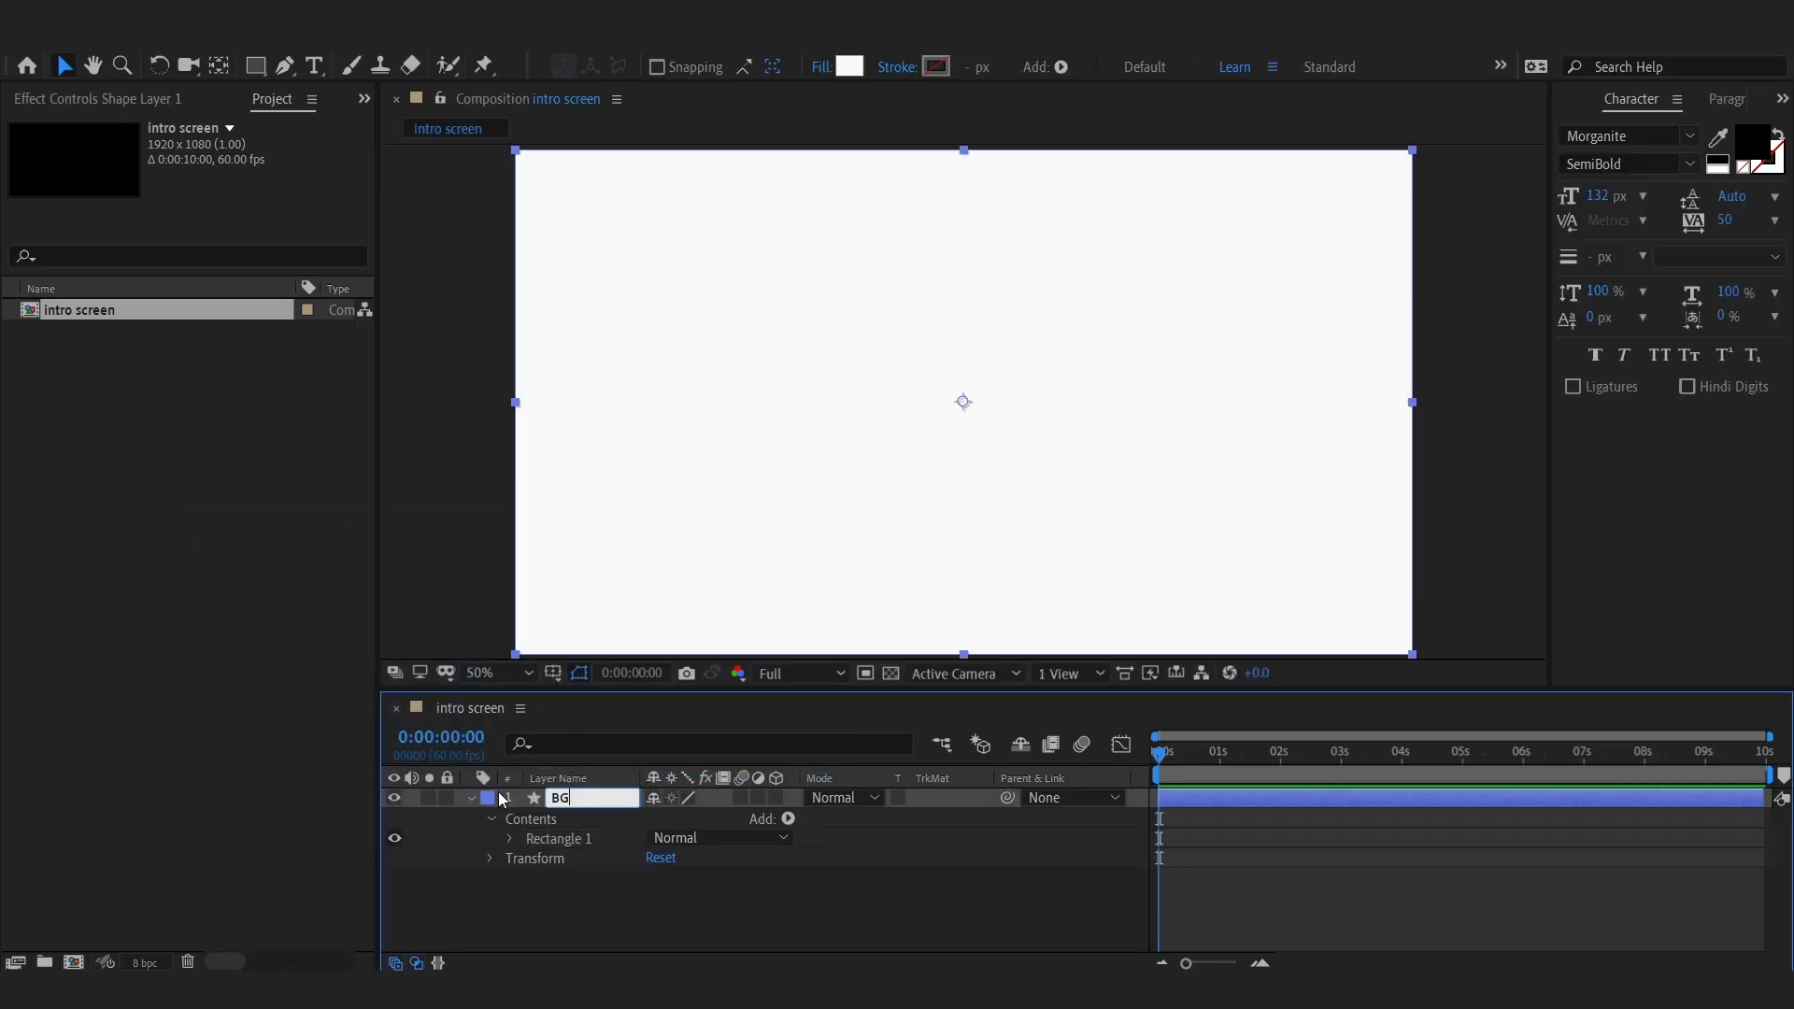
pyautogui.press('Return')
pyautogui.click(405, 428)
pyautogui.click(255, 65)
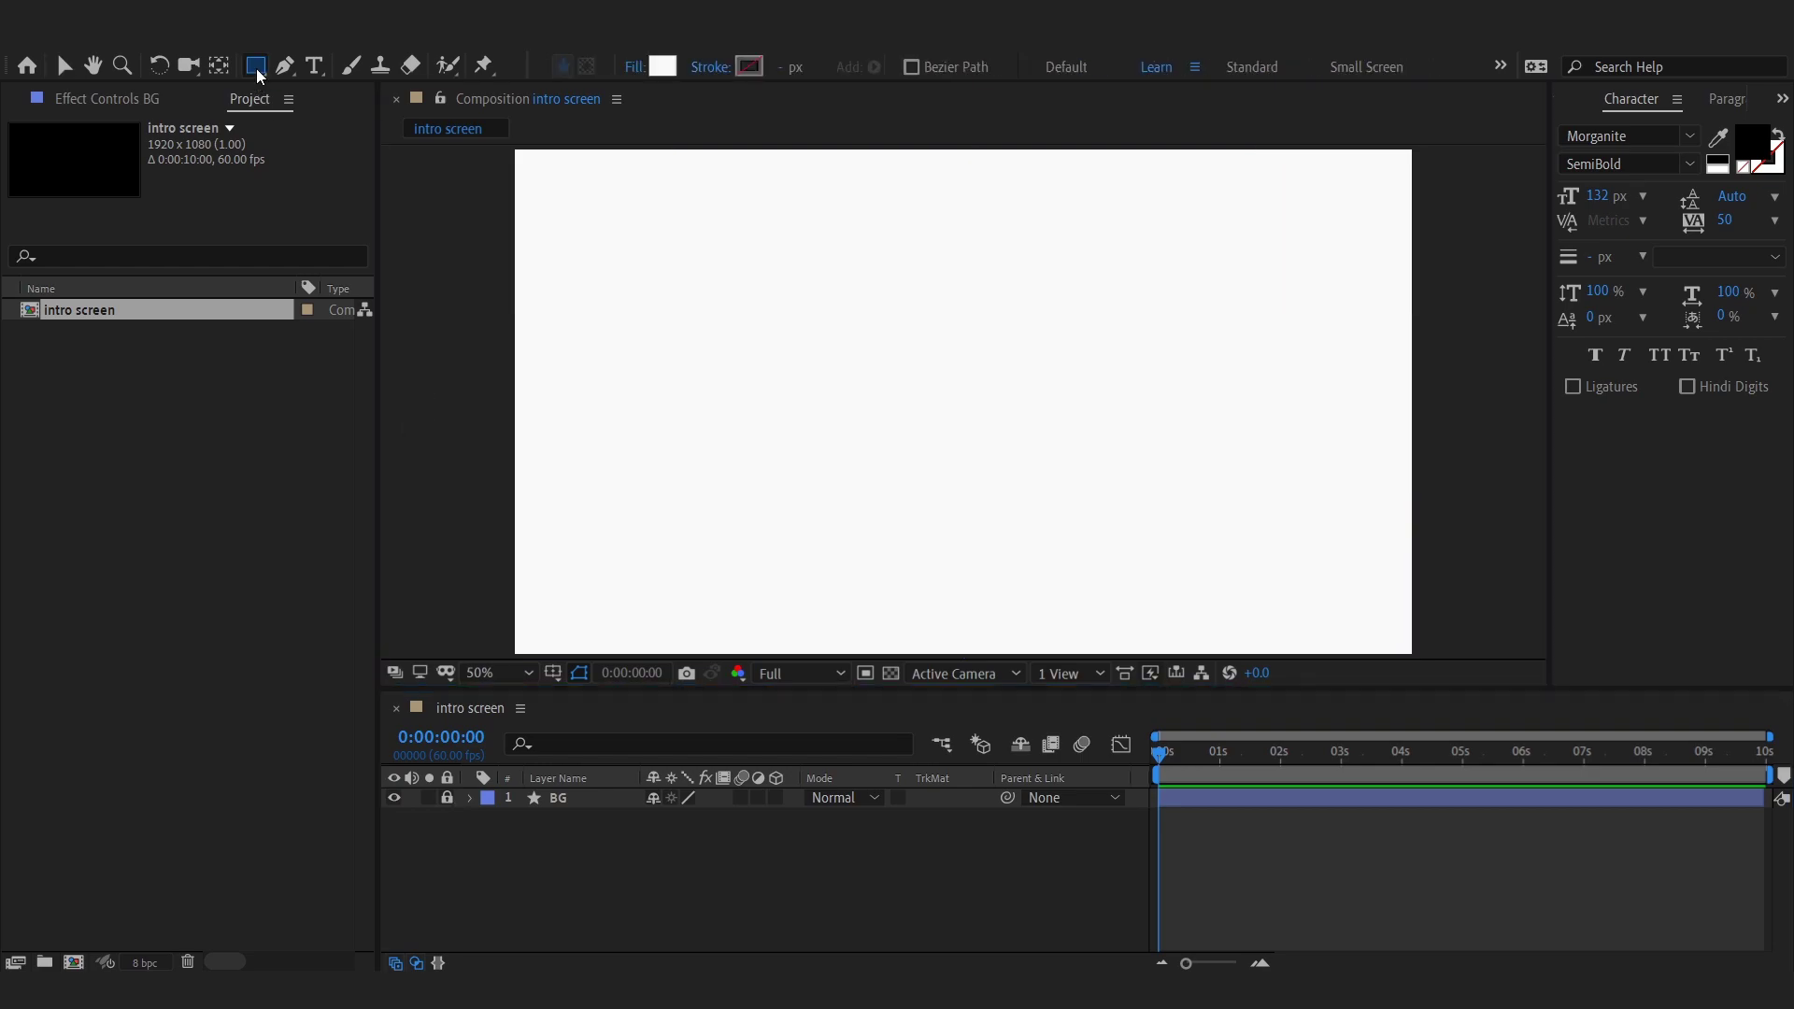
# Add a text layer reading 'ReDesigner' in the frame
pyautogui.click(315, 68)
pyautogui.click(862, 430)
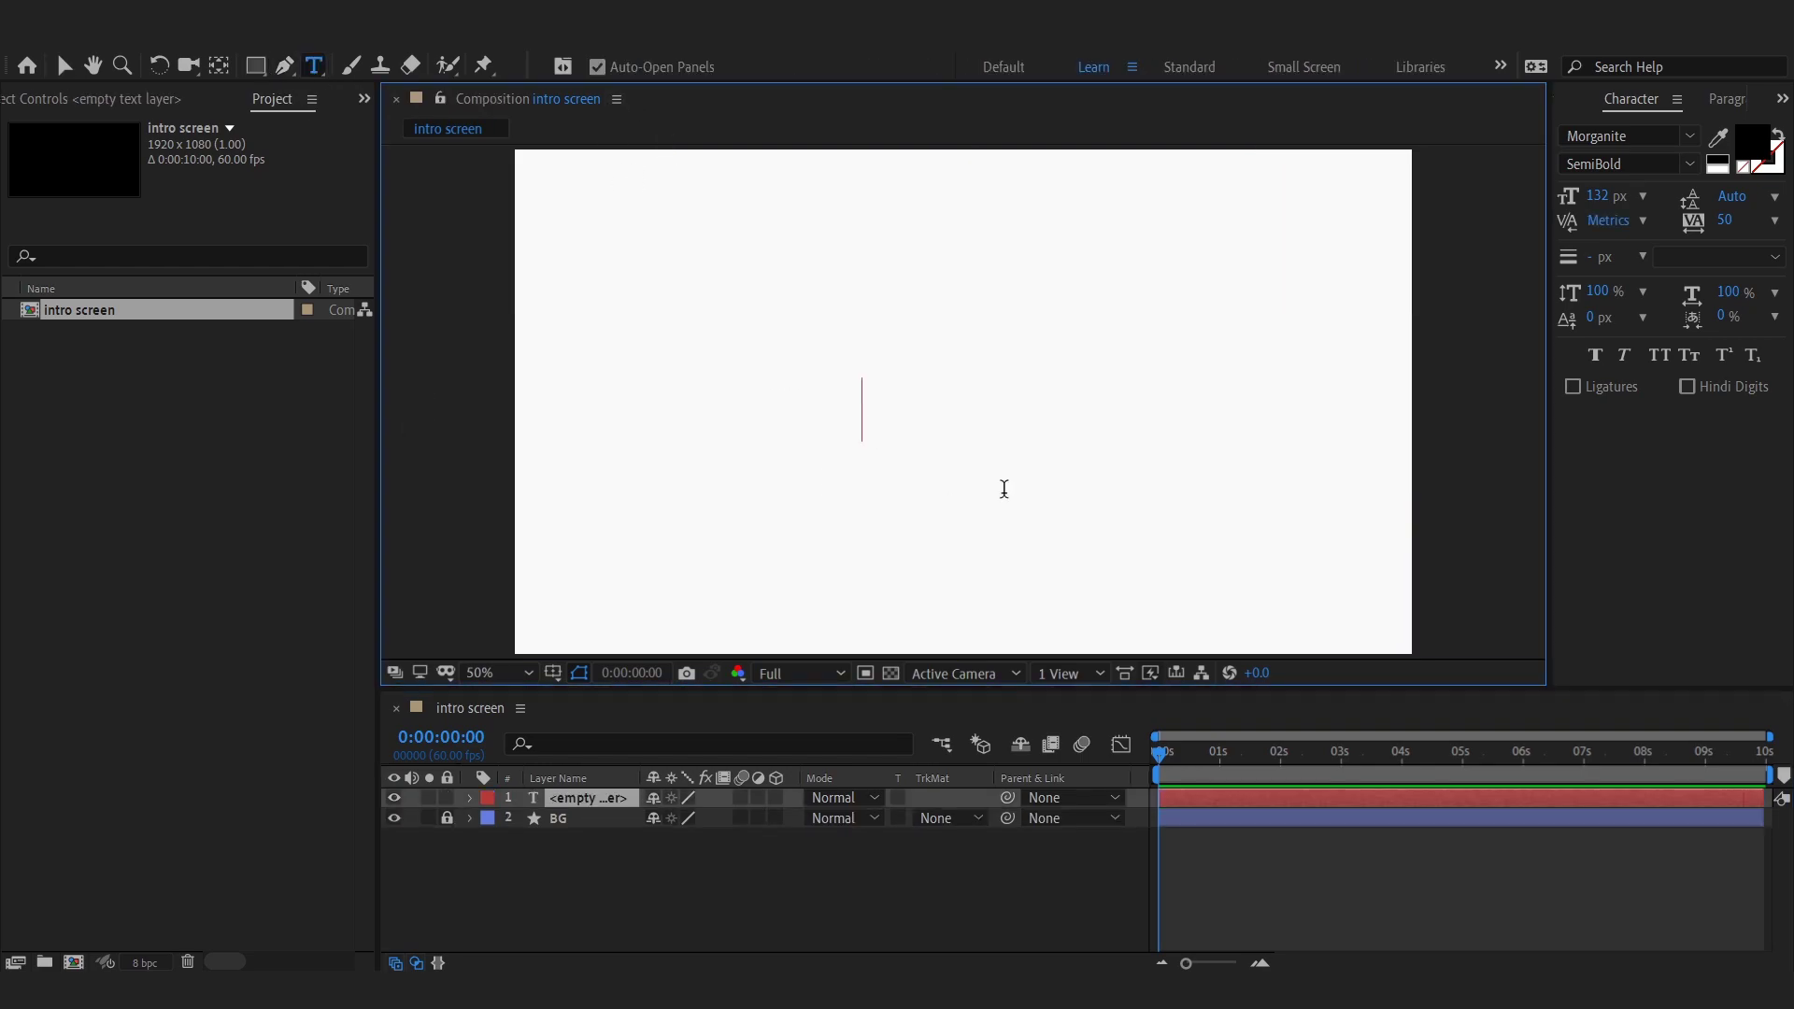
pyautogui.write('ReDesigner')
pyautogui.press('Escape')
pyautogui.press('v')
# Centre the ReDesigner text in the frame and enlarge it to 192 px
pyautogui.hotkey('ctrl', 'alt', 'Home')
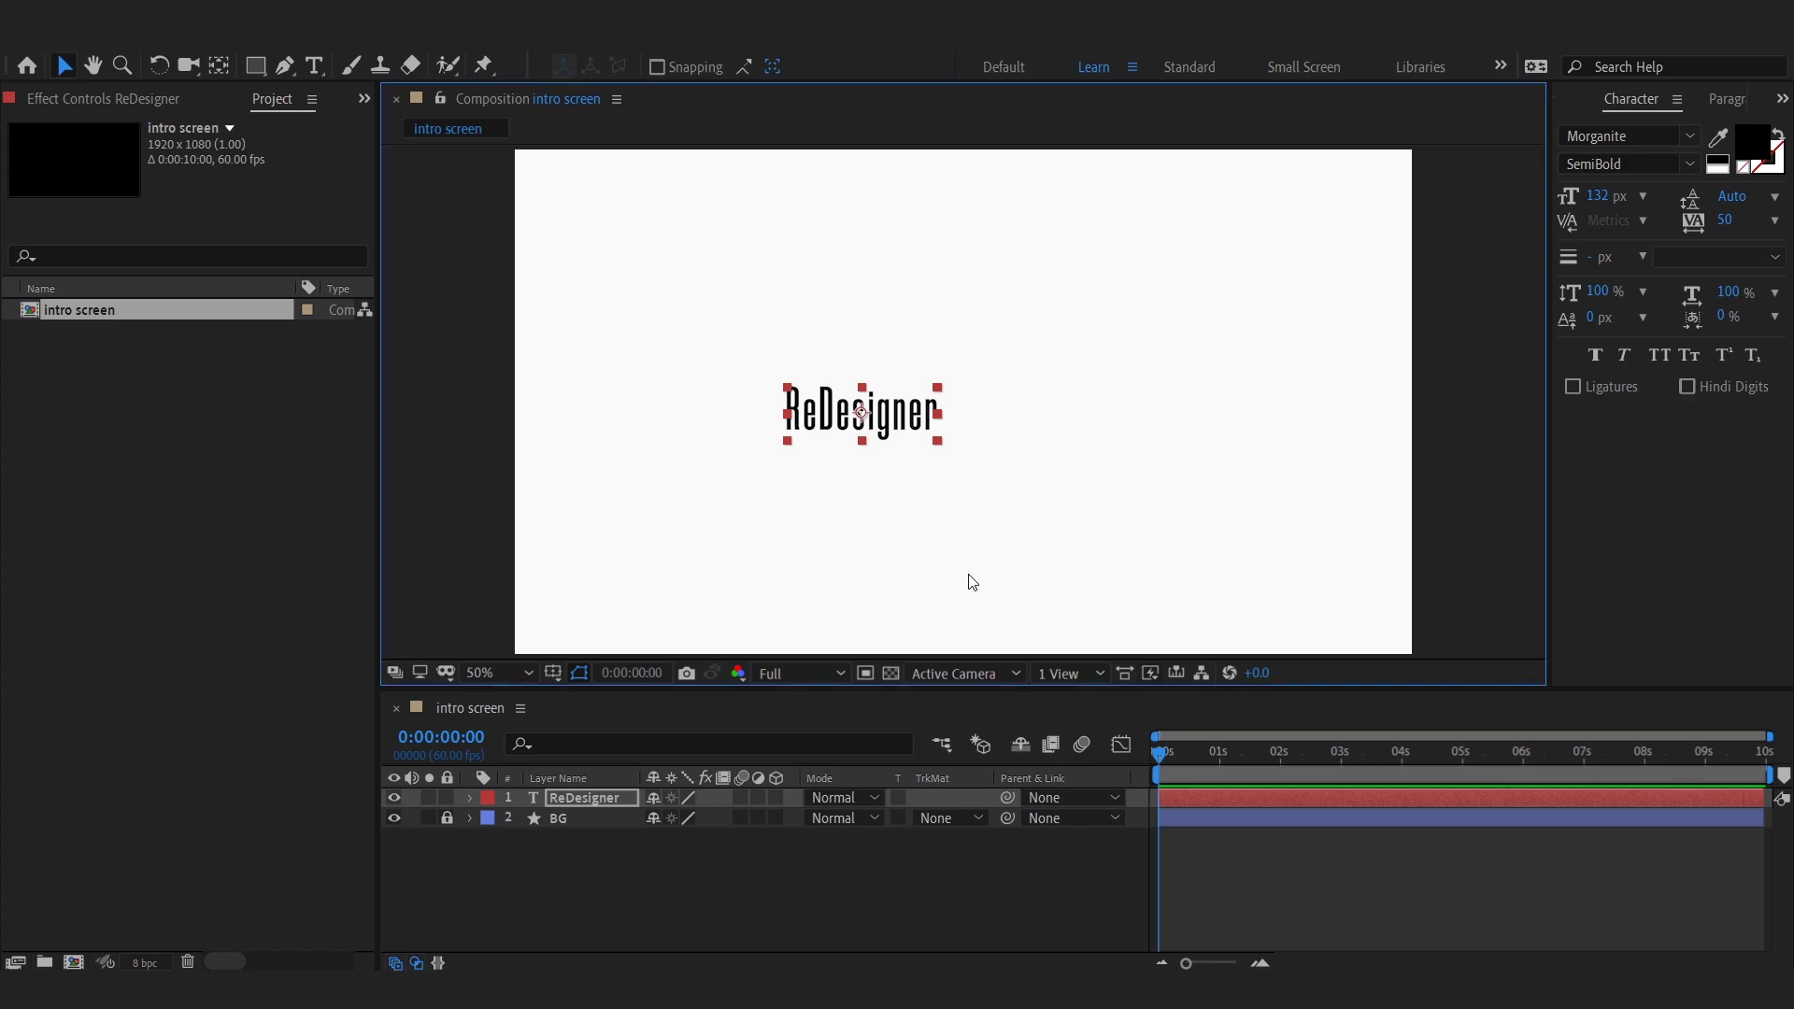
pyautogui.hotkey('ctrl', 'Home')
pyautogui.moveTo(1600, 196); pyautogui.dragTo(1656, 196)
pyautogui.click(1410, 368)
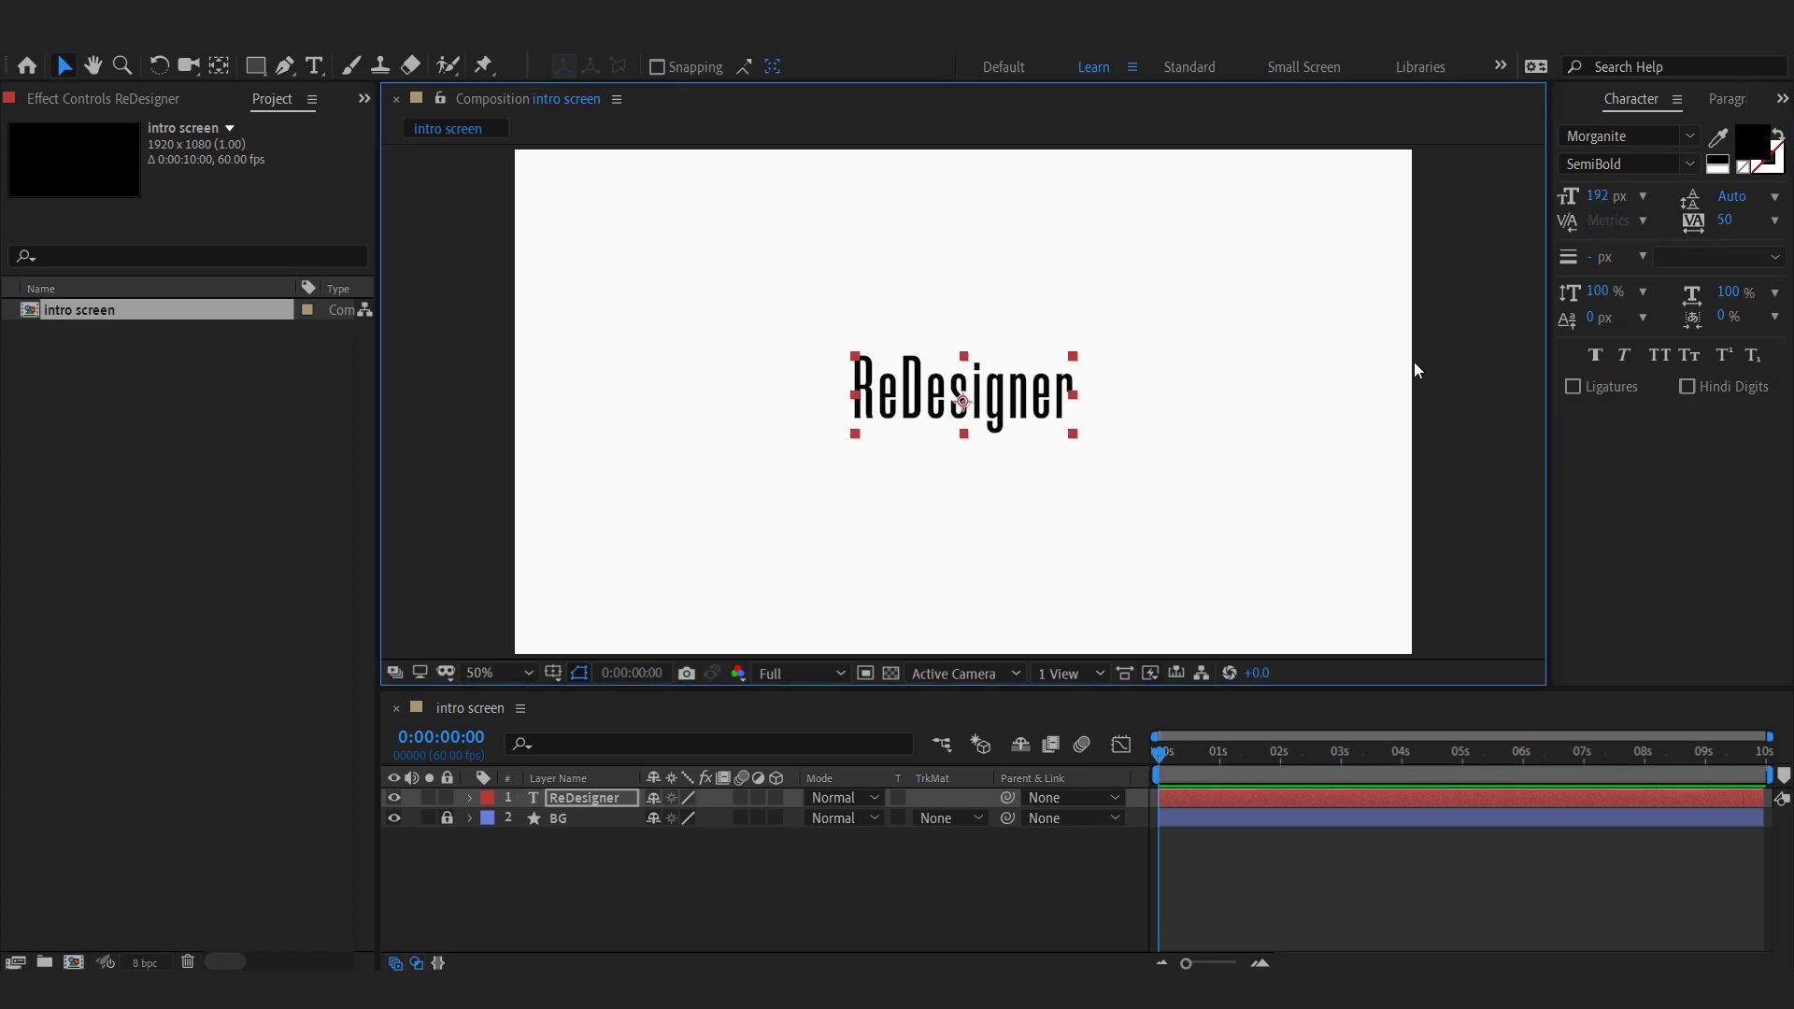
pyautogui.click(991, 411)
pyautogui.click(465, 375)
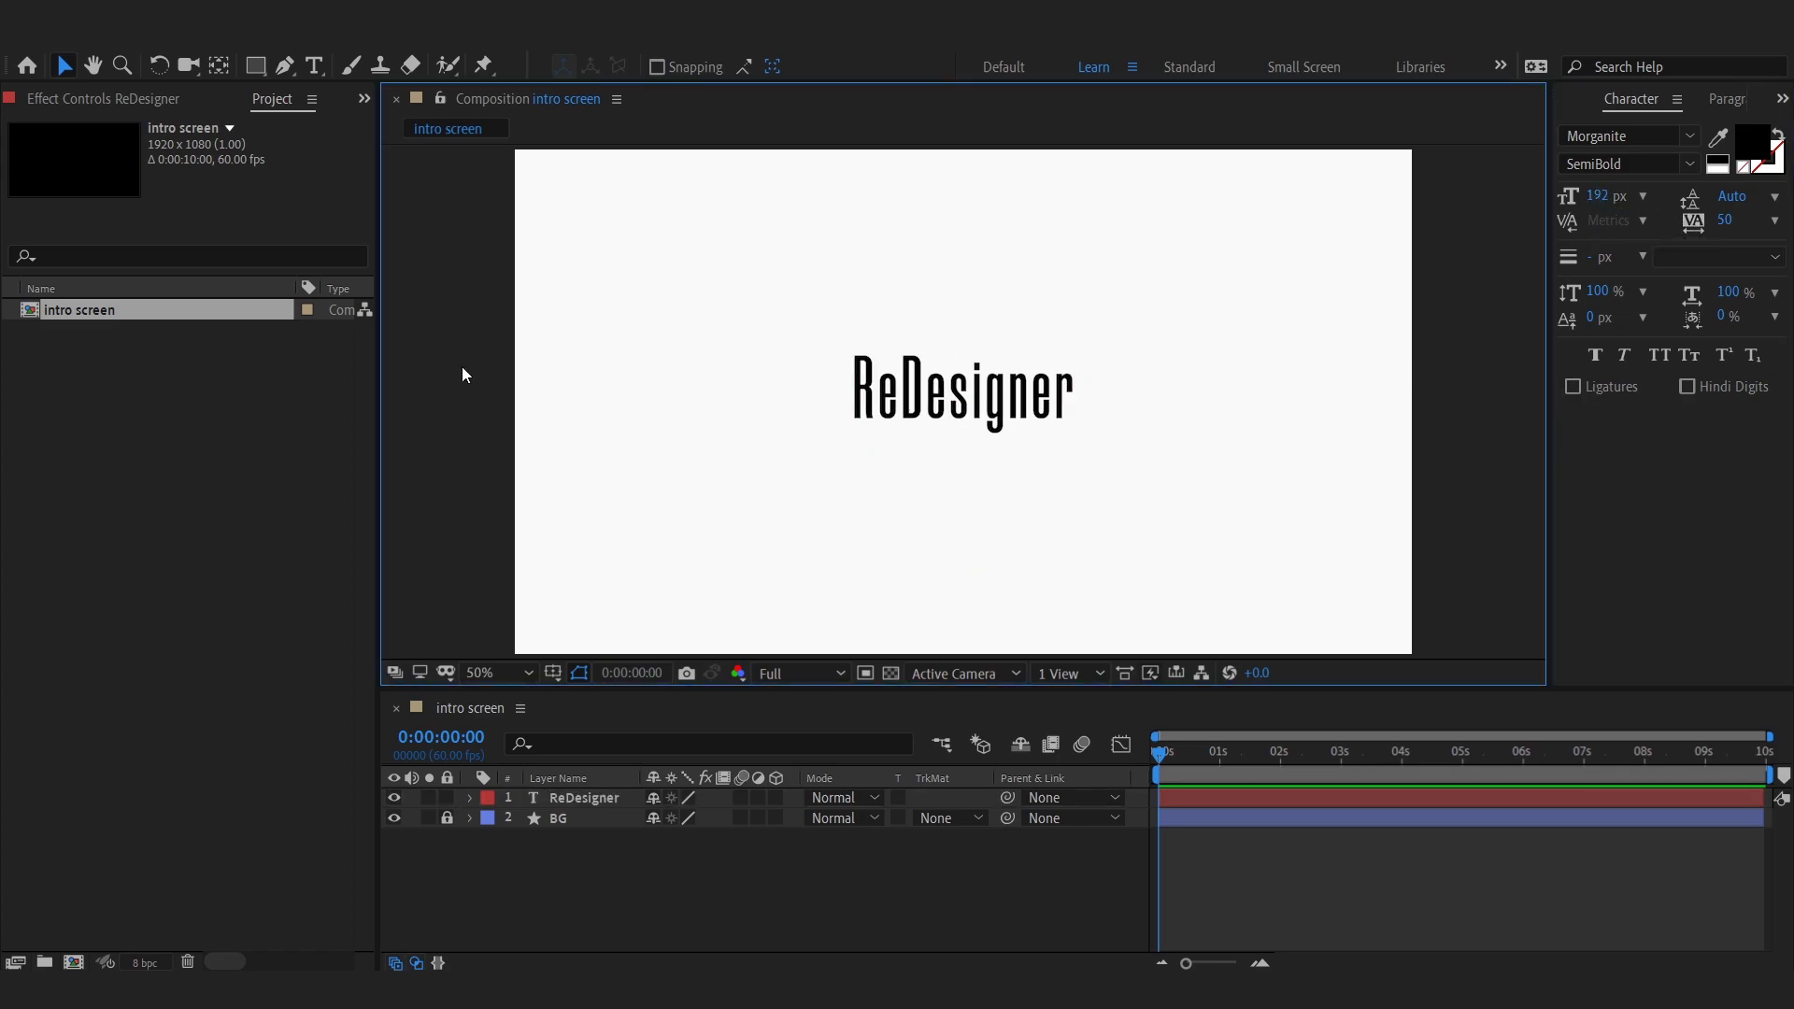
# Lock the text layer and draw a small red circle left of the text
pyautogui.click(447, 797)
pyautogui.moveTo(255, 65); pyautogui.dragTo(348, 119)
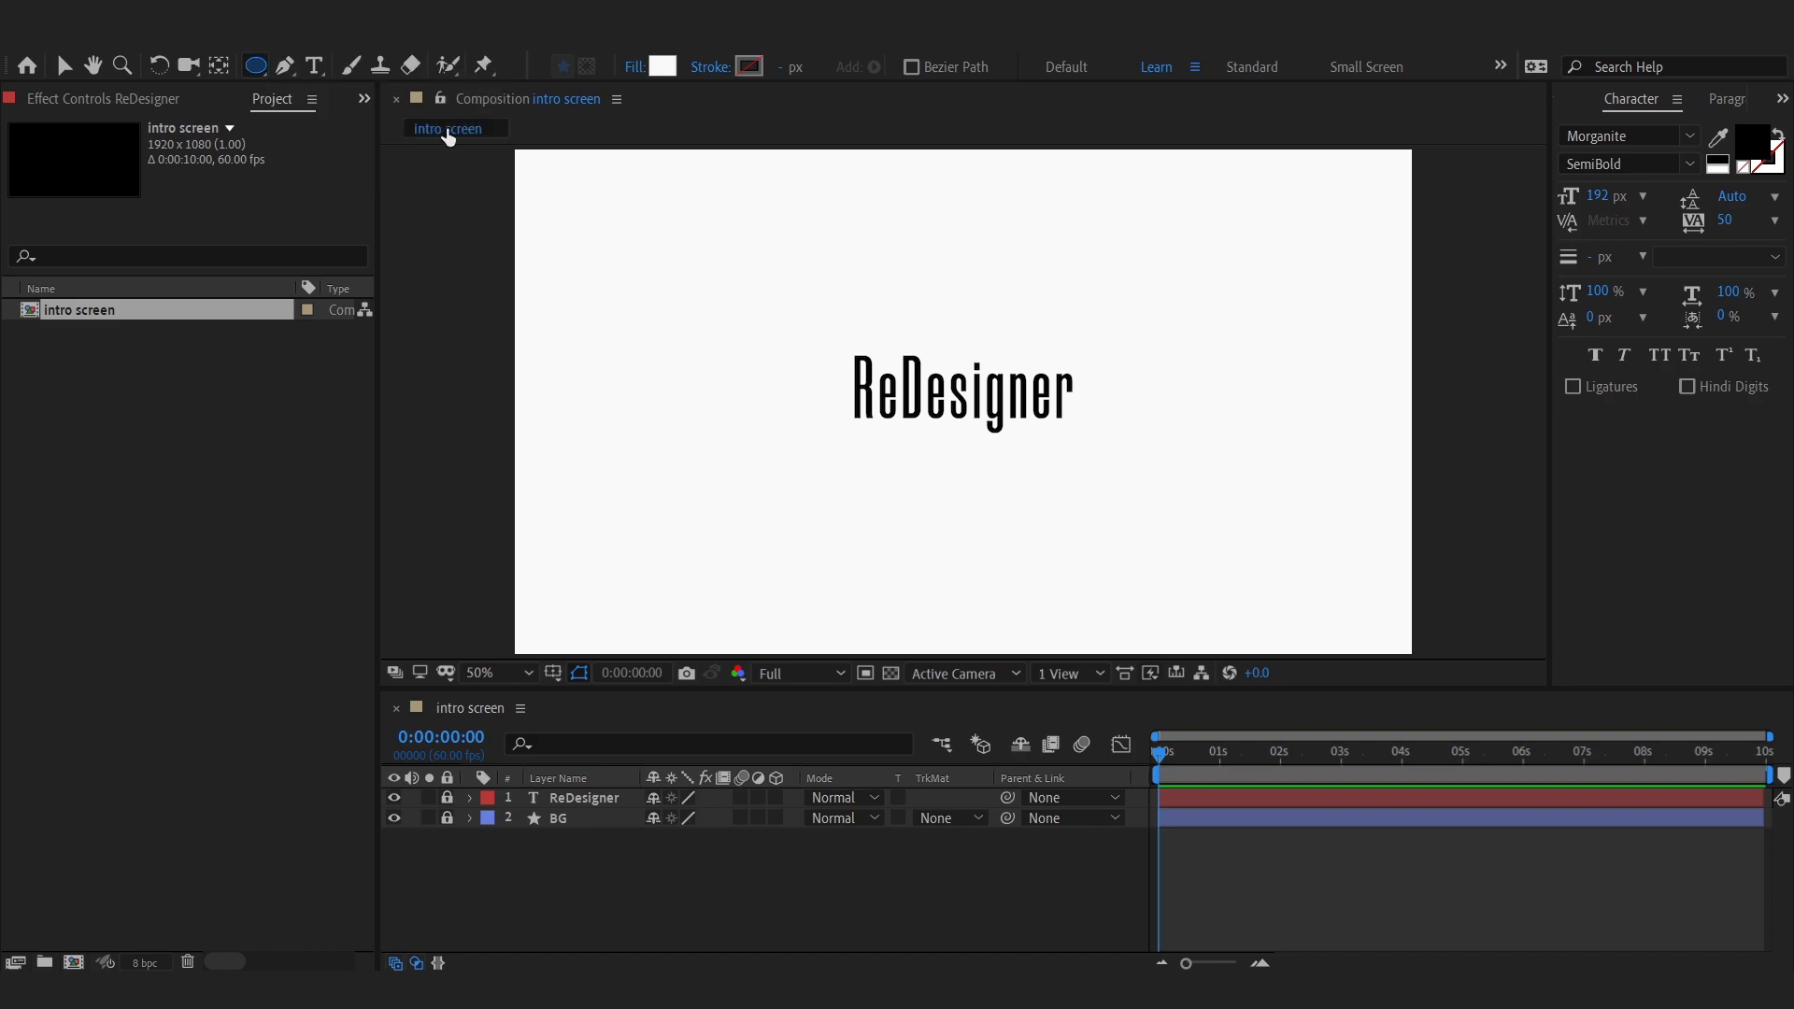
pyautogui.click(663, 66)
pyautogui.click(698, 528)
pyautogui.scroll(2, 661, 392)
pyautogui.moveTo(969, 316); pyautogui.dragTo(1025, 370)
# Rename the circle layer to 'red'
pyautogui.press('v')
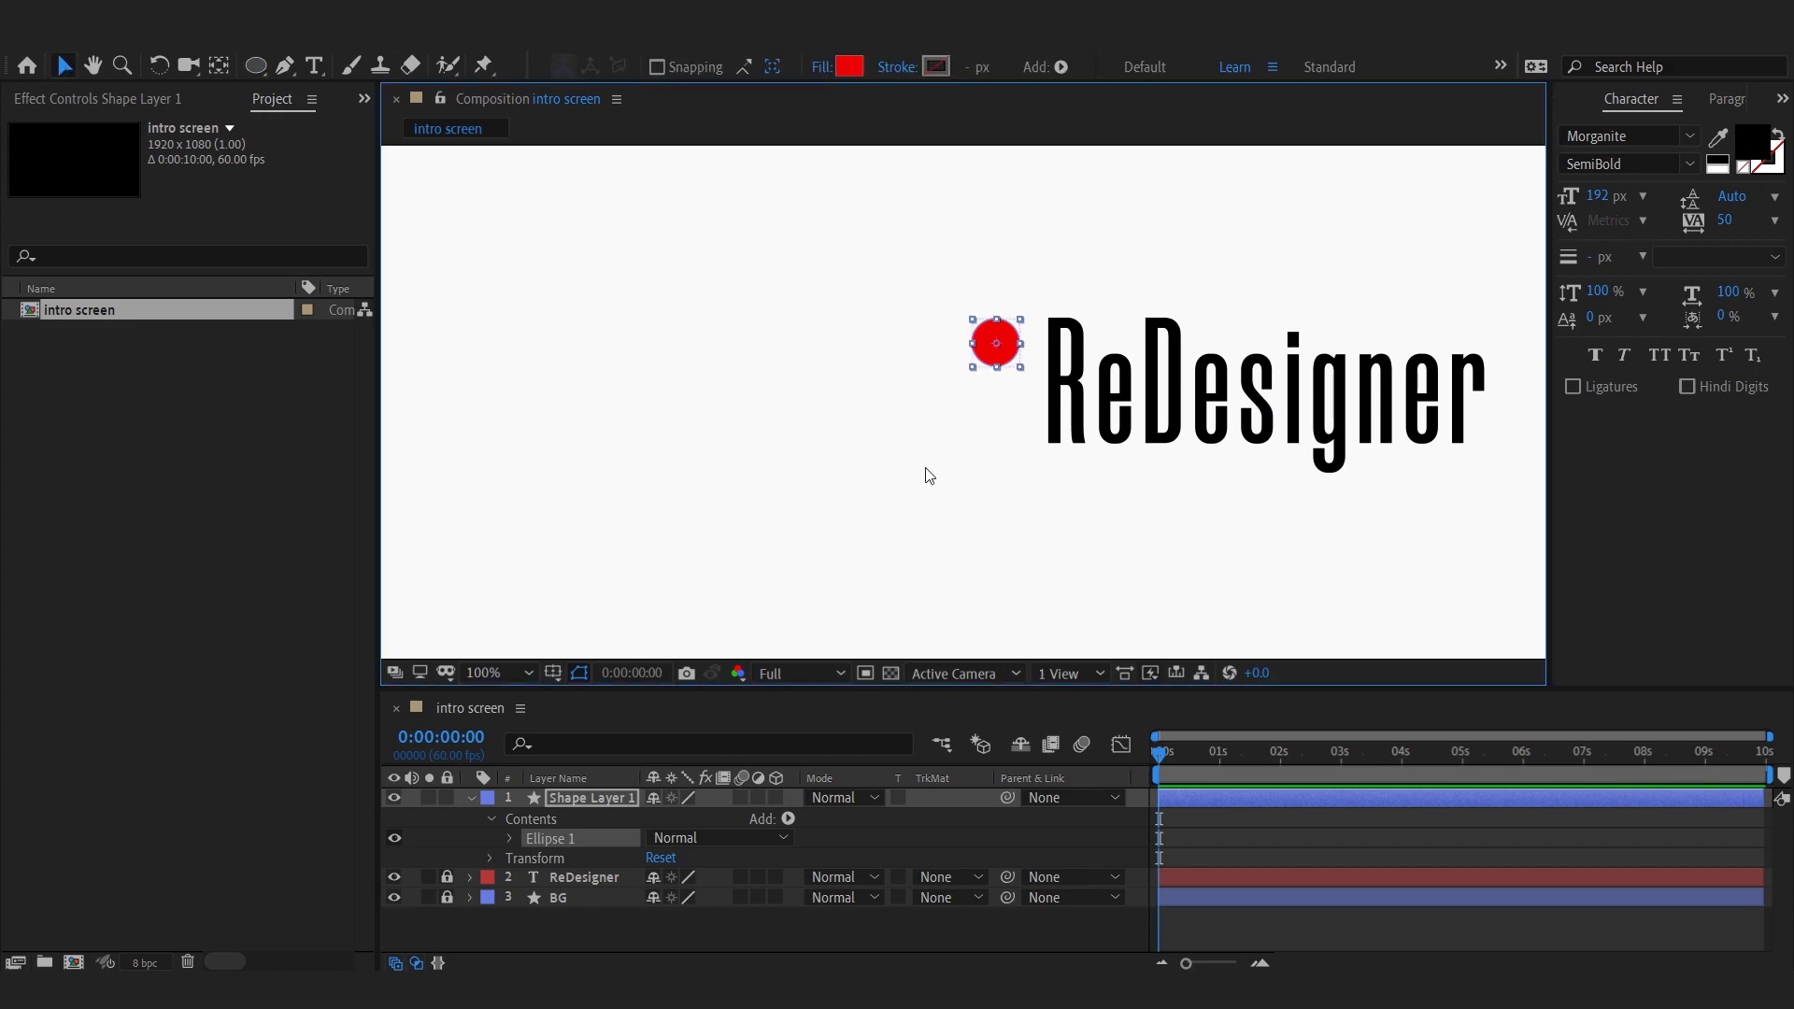
pyautogui.click(588, 797)
pyautogui.press('Return')
pyautogui.write('red')
pyautogui.press('Return')
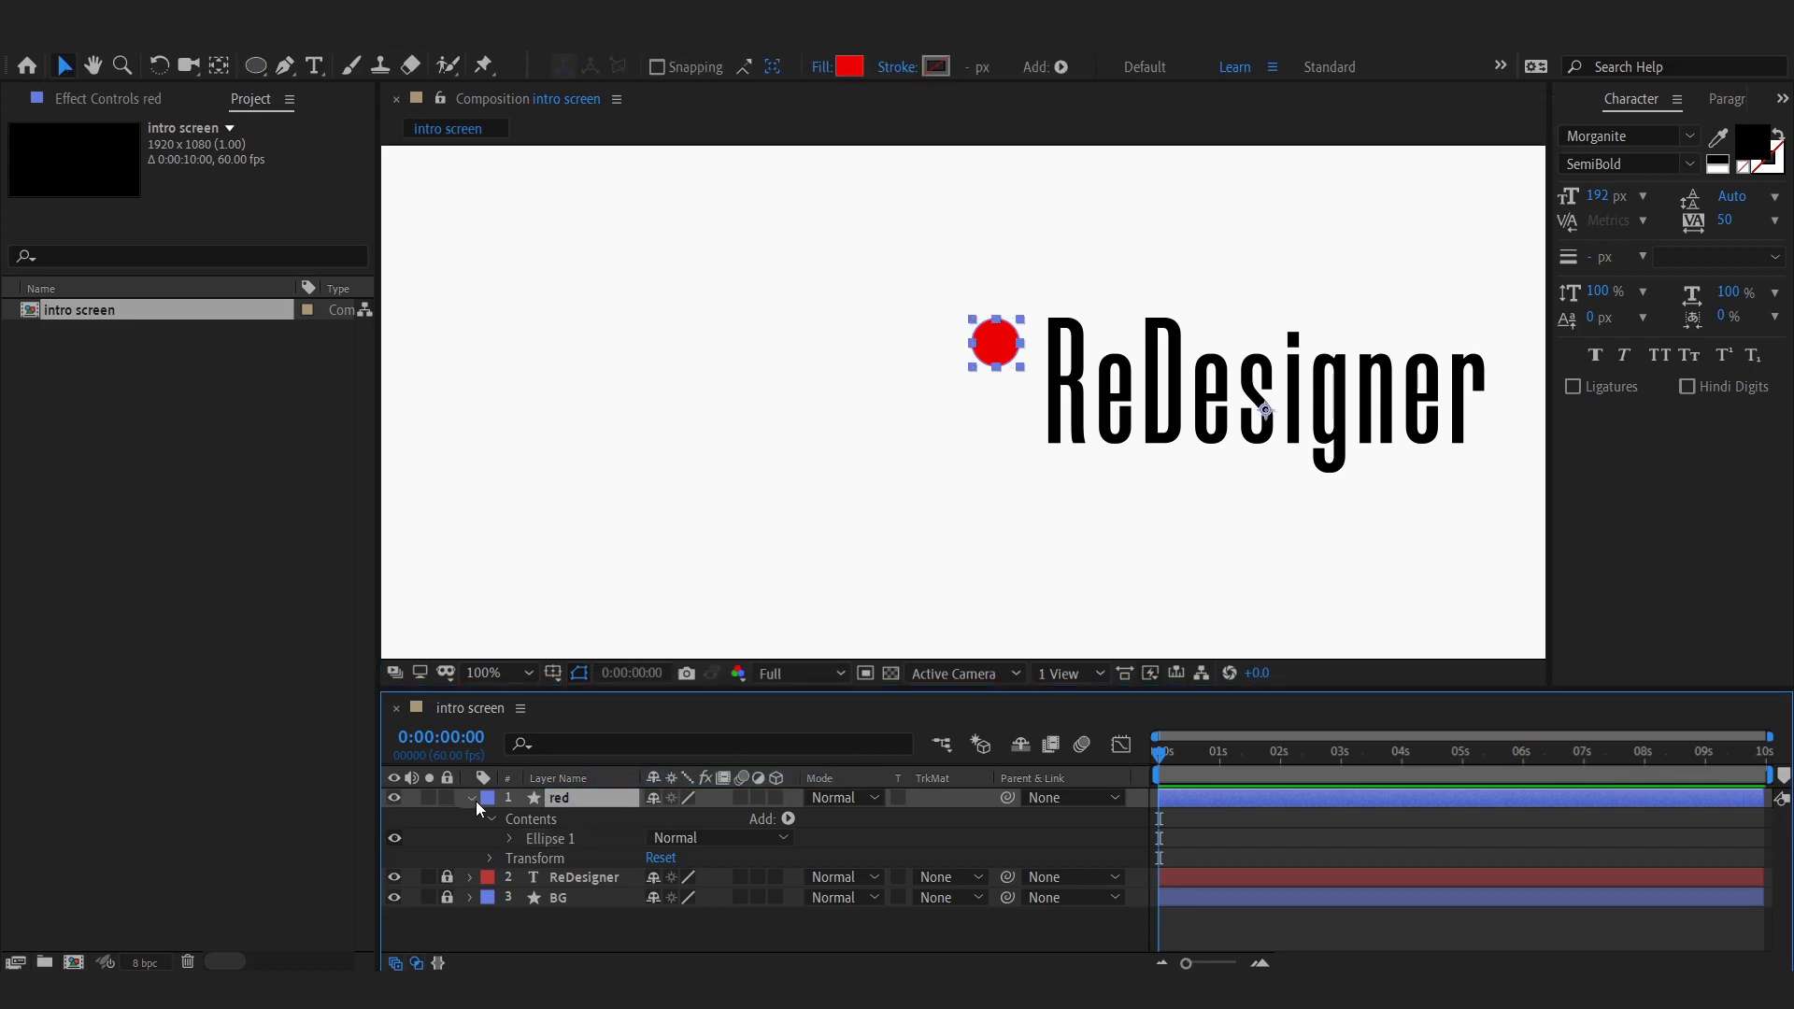
pyautogui.click(472, 798)
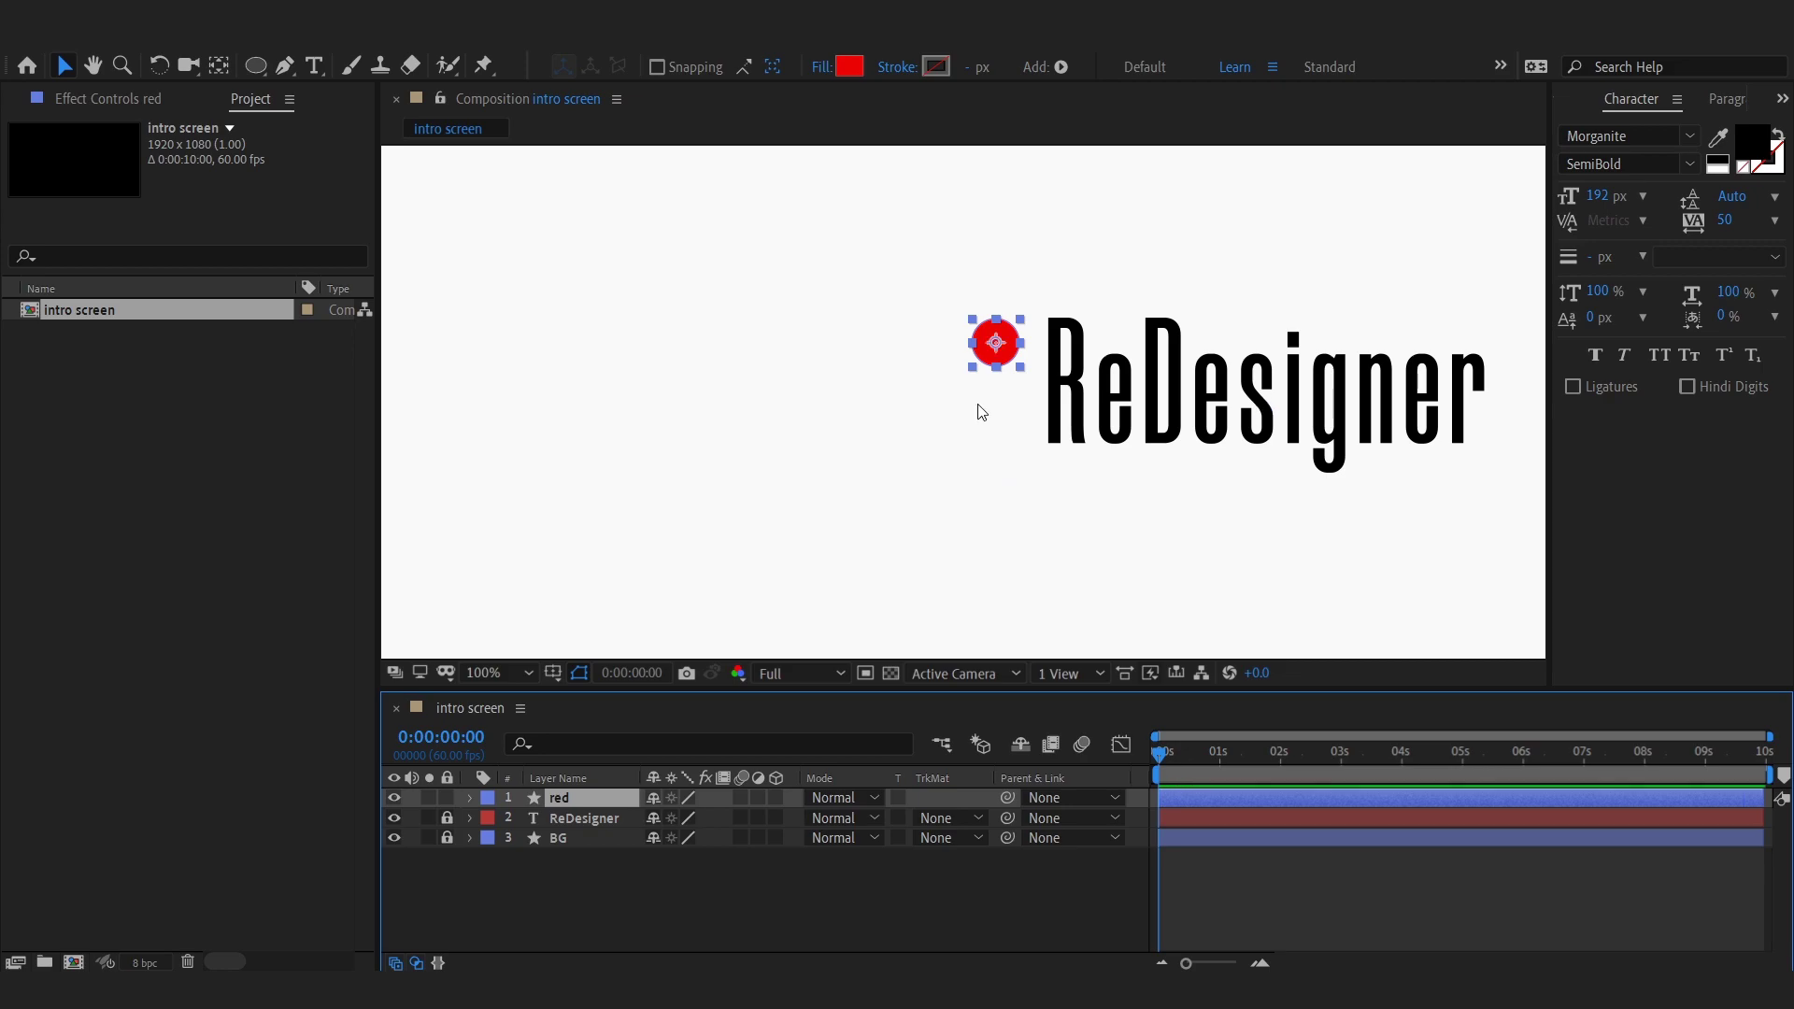
# Move the red circle up beside the ReDesigner text and recentre the view
pyautogui.click(981, 412)
pyautogui.moveTo(994, 341); pyautogui.dragTo(971, 334)
pyautogui.click(1057, 610)
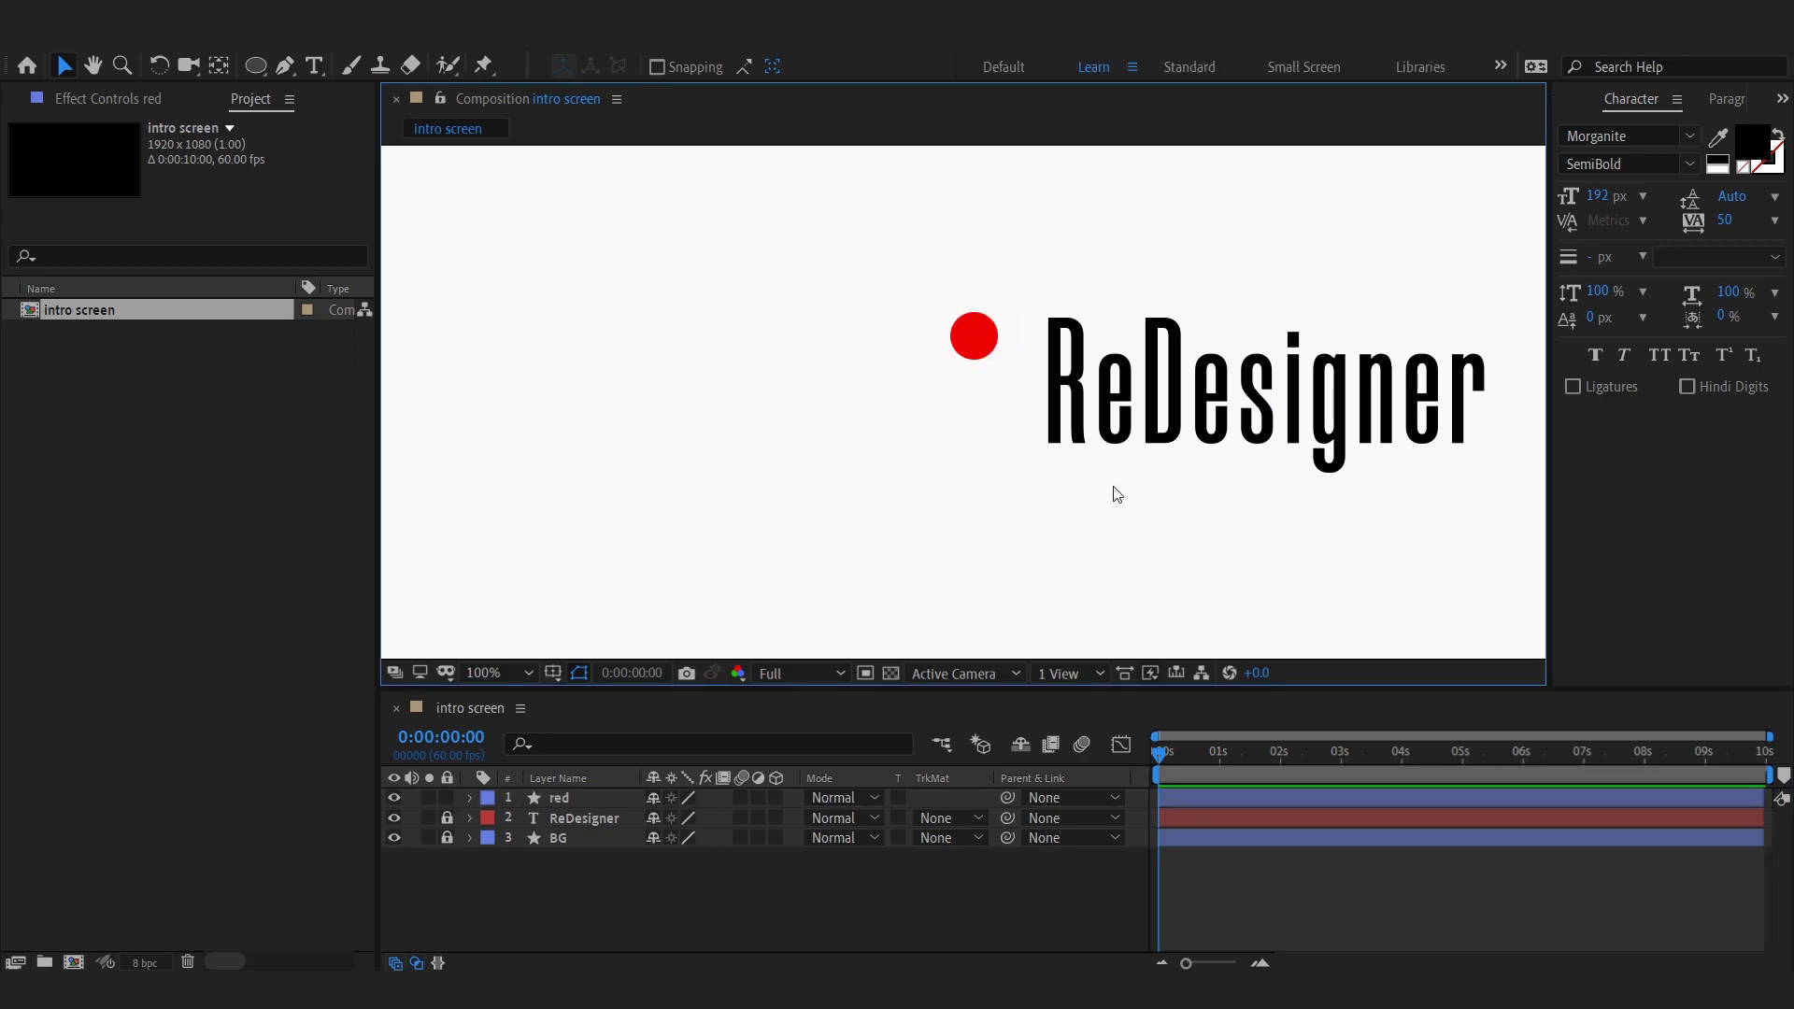
pyautogui.moveTo(1117, 493); pyautogui.dragTo(886, 511)
pyautogui.click(743, 365)
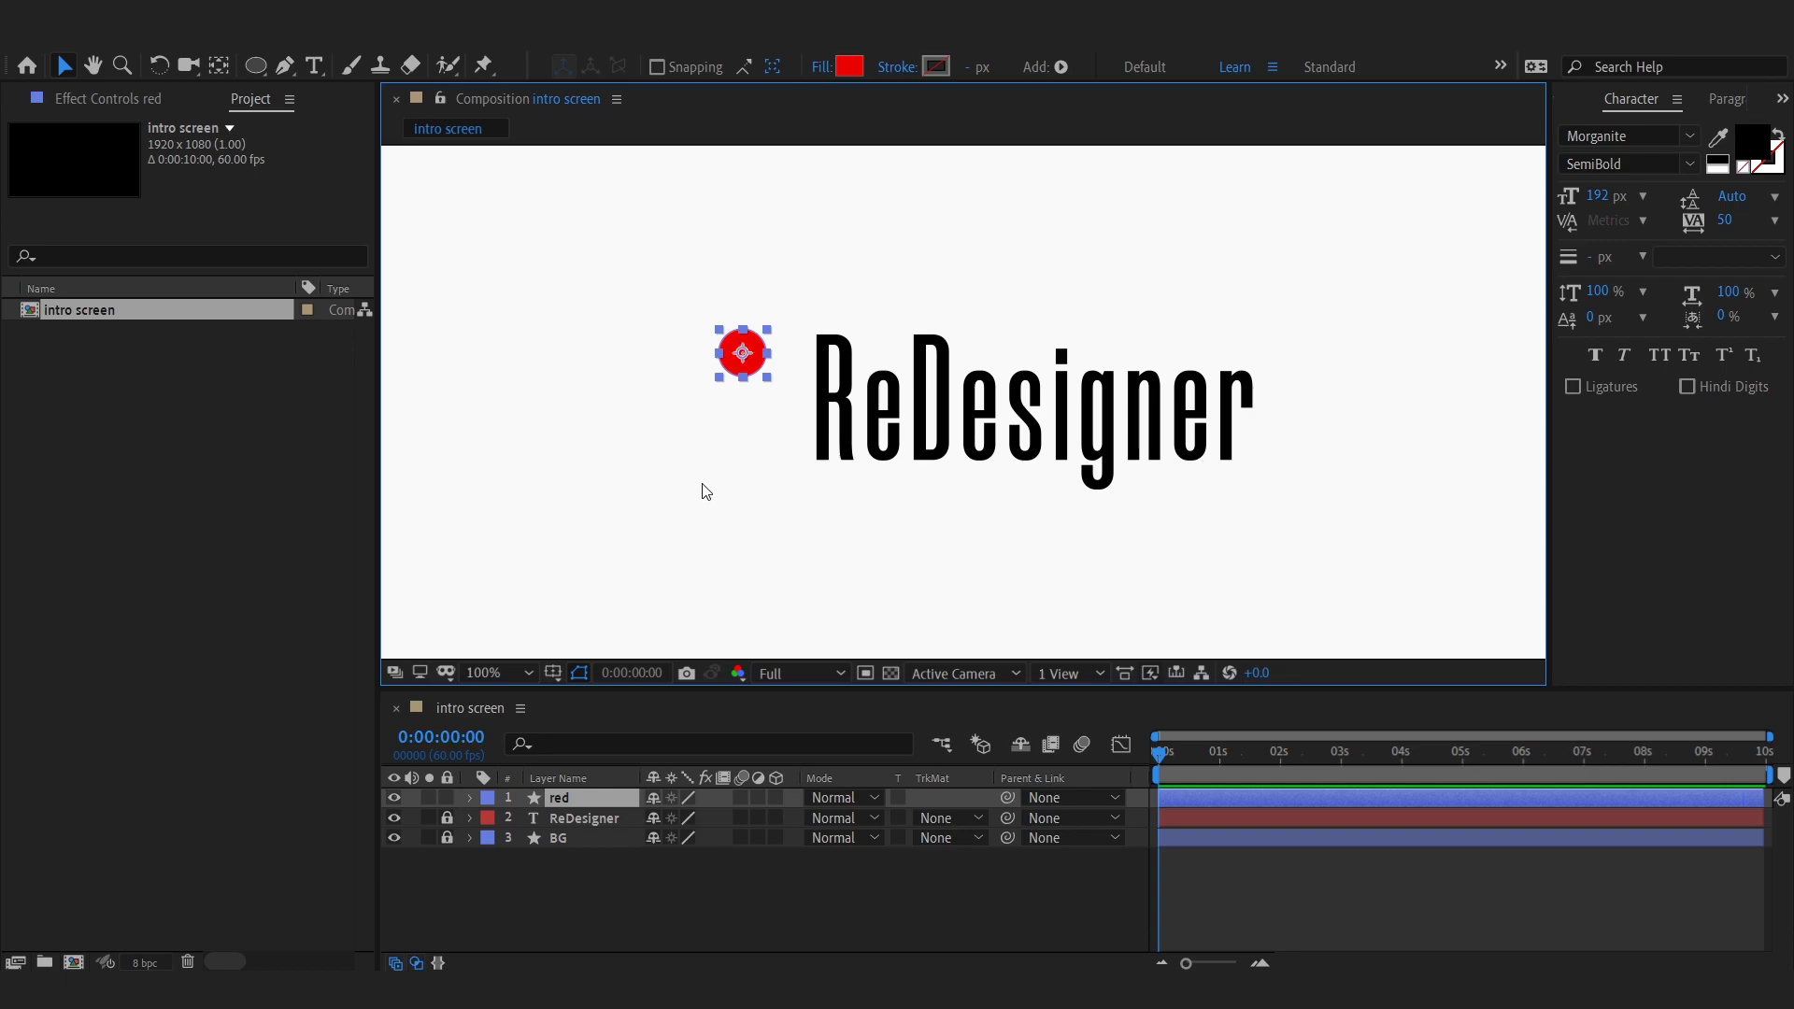
# Keyframe the circle's position from 0s to 2s past the text's right end on a curved path
pyautogui.press('p')
pyautogui.click(530, 819)
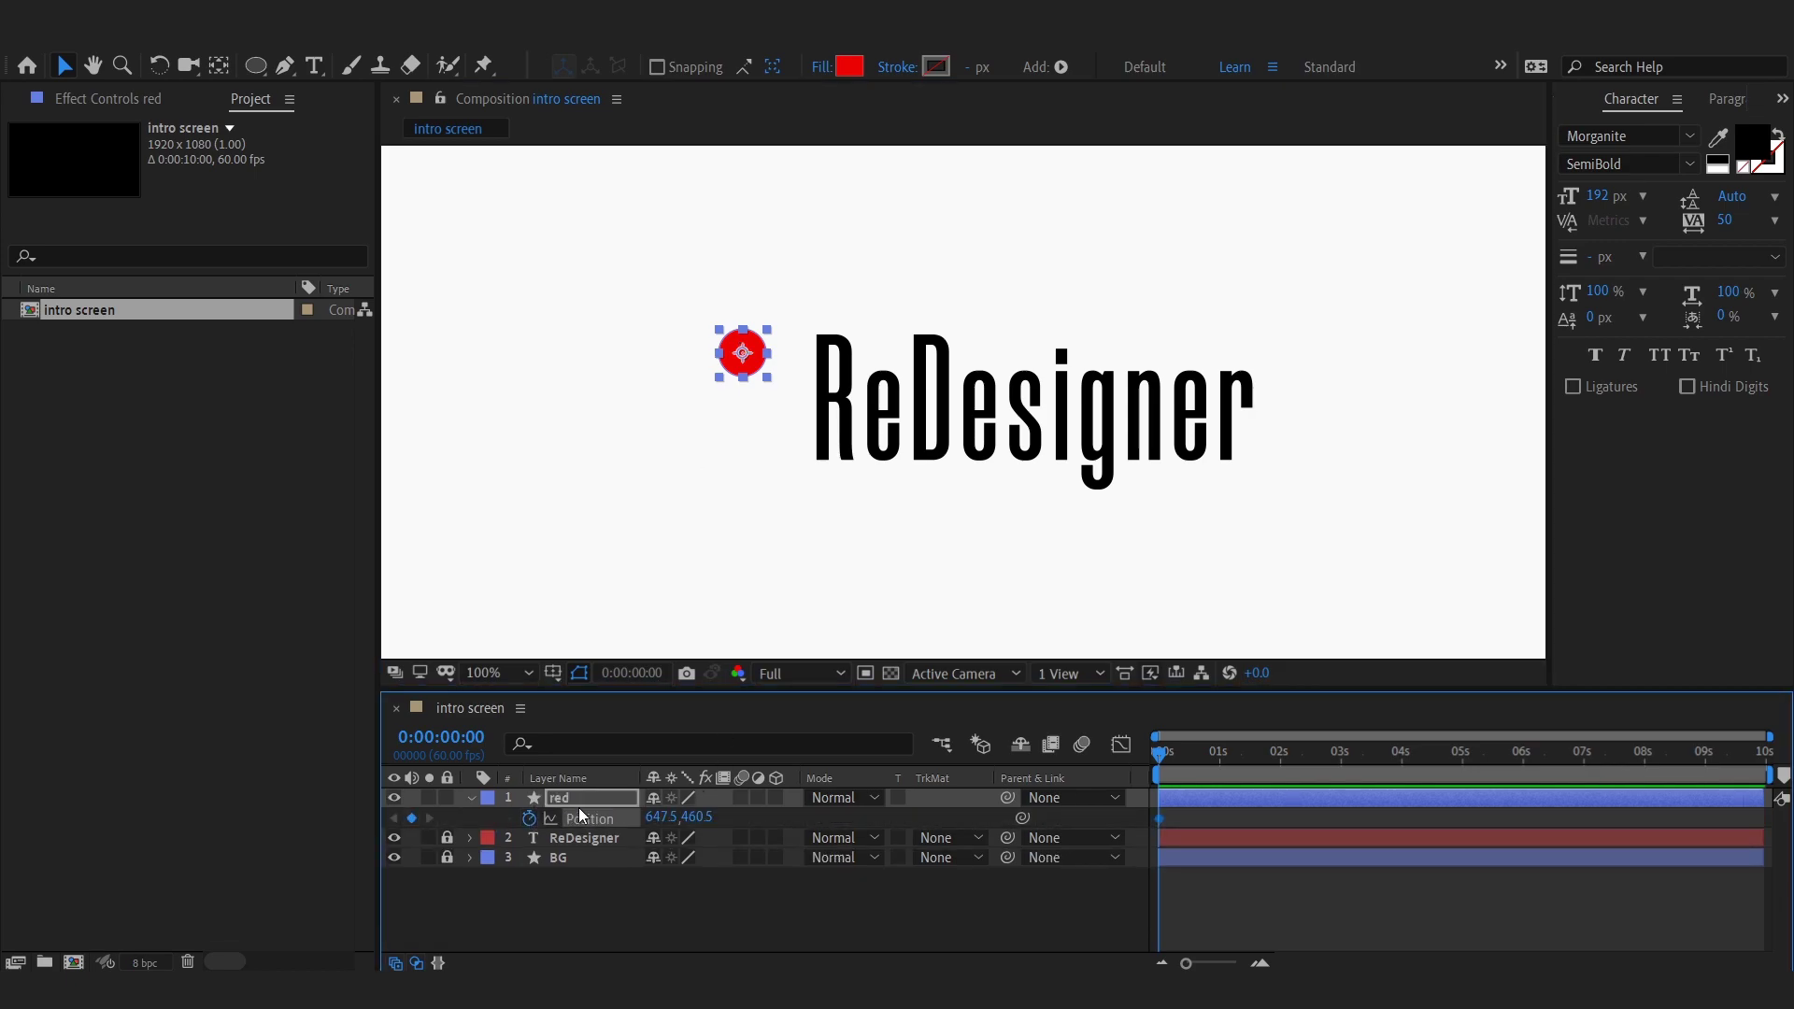
pyautogui.click(530, 819)
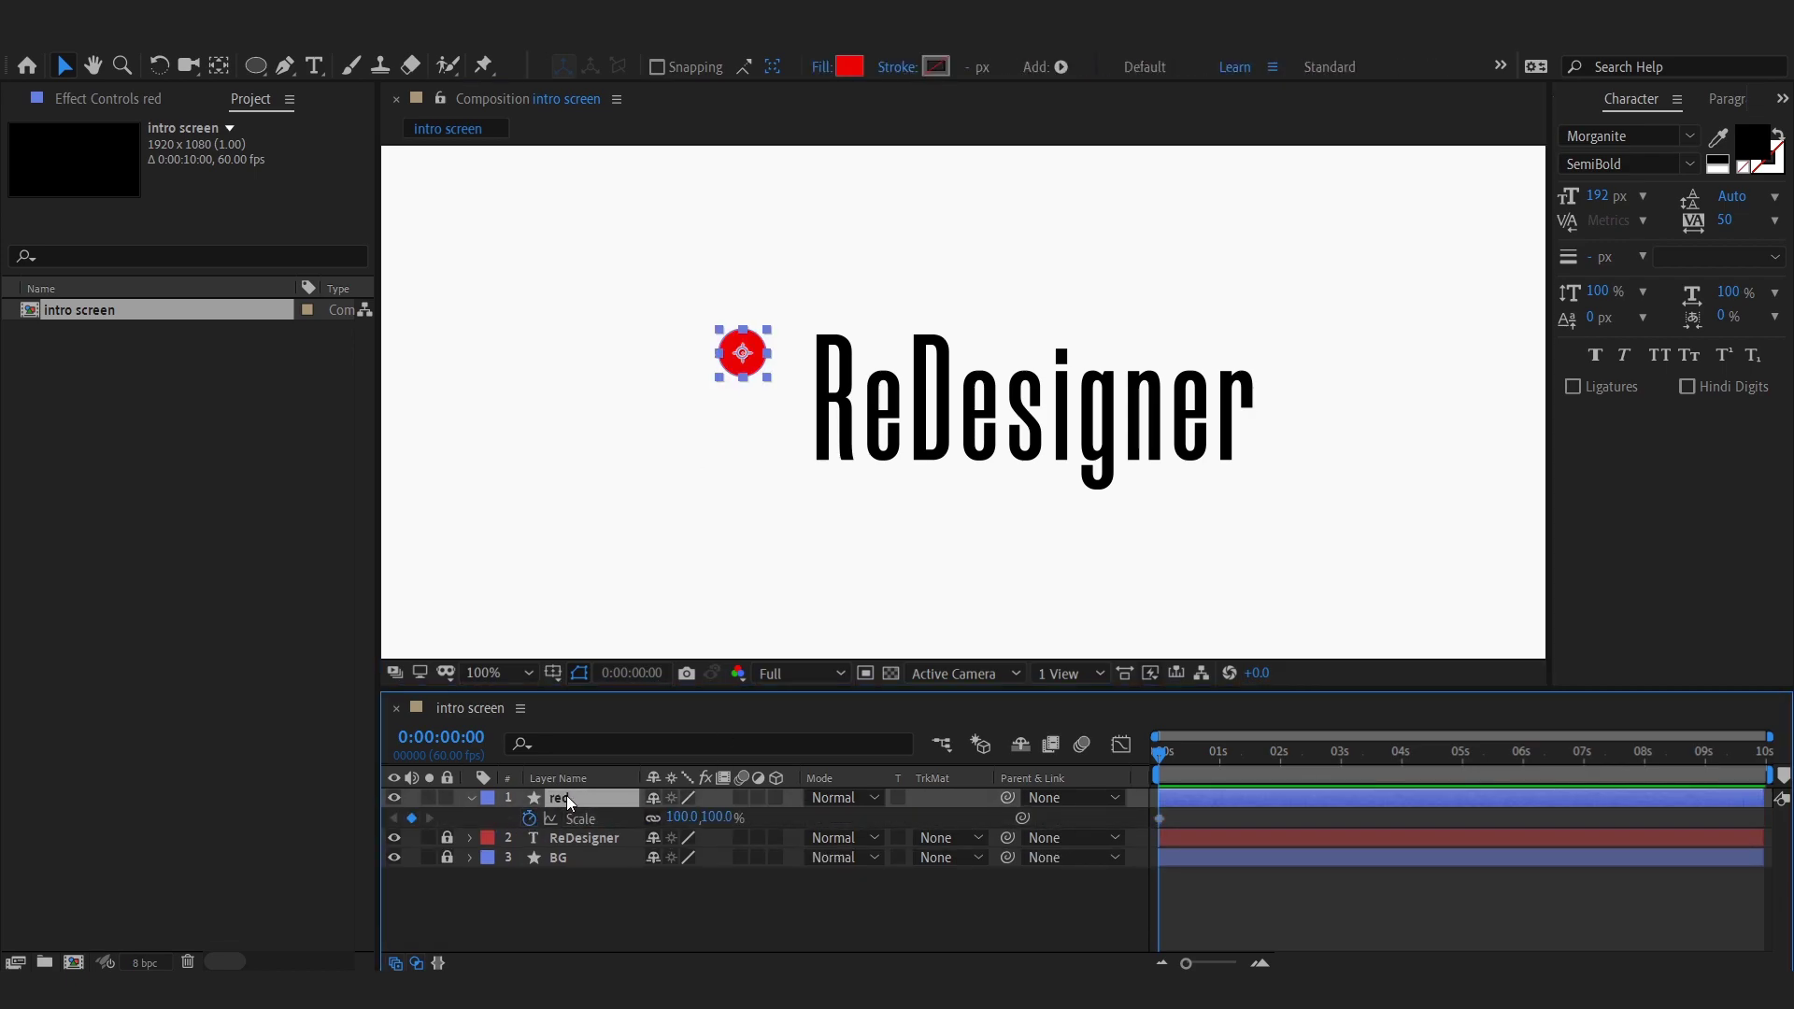
pyautogui.press('u')
pyautogui.moveTo(749, 356); pyautogui.dragTo(1417, 356)
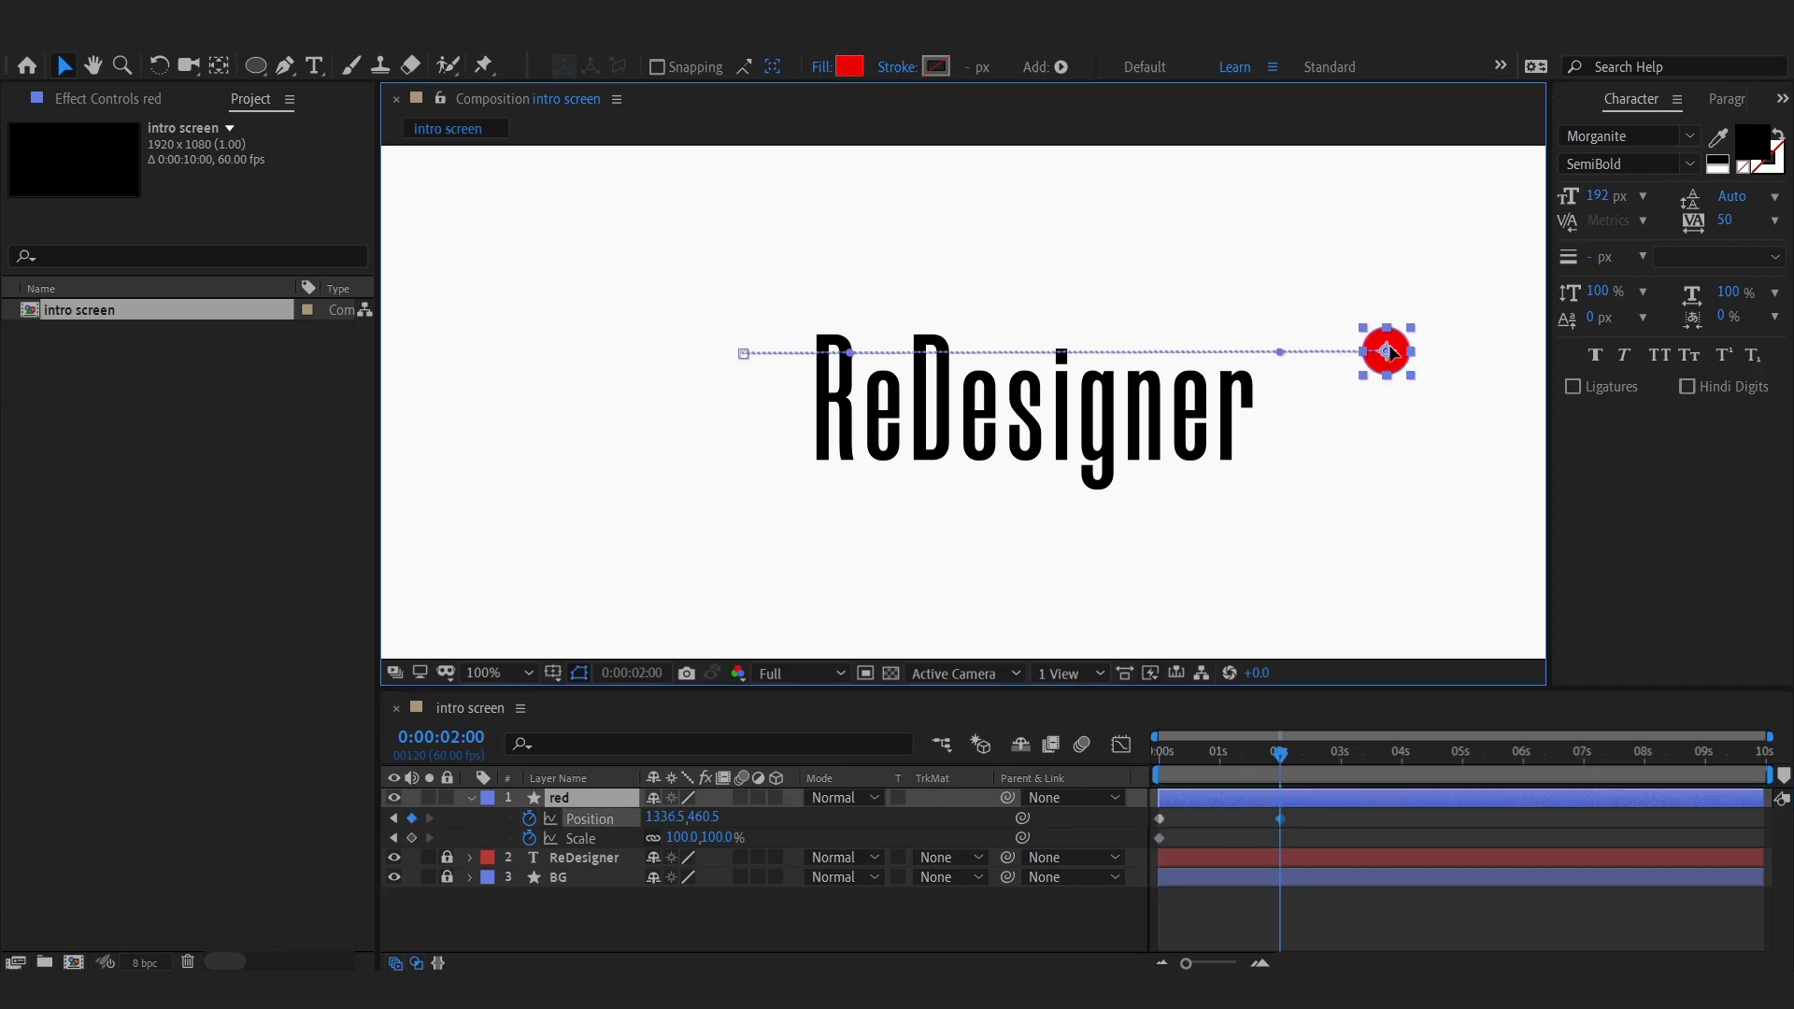
pyautogui.moveTo(864, 353); pyautogui.dragTo(865, 328)
pyautogui.moveTo(1289, 353); pyautogui.dragTo(1288, 487)
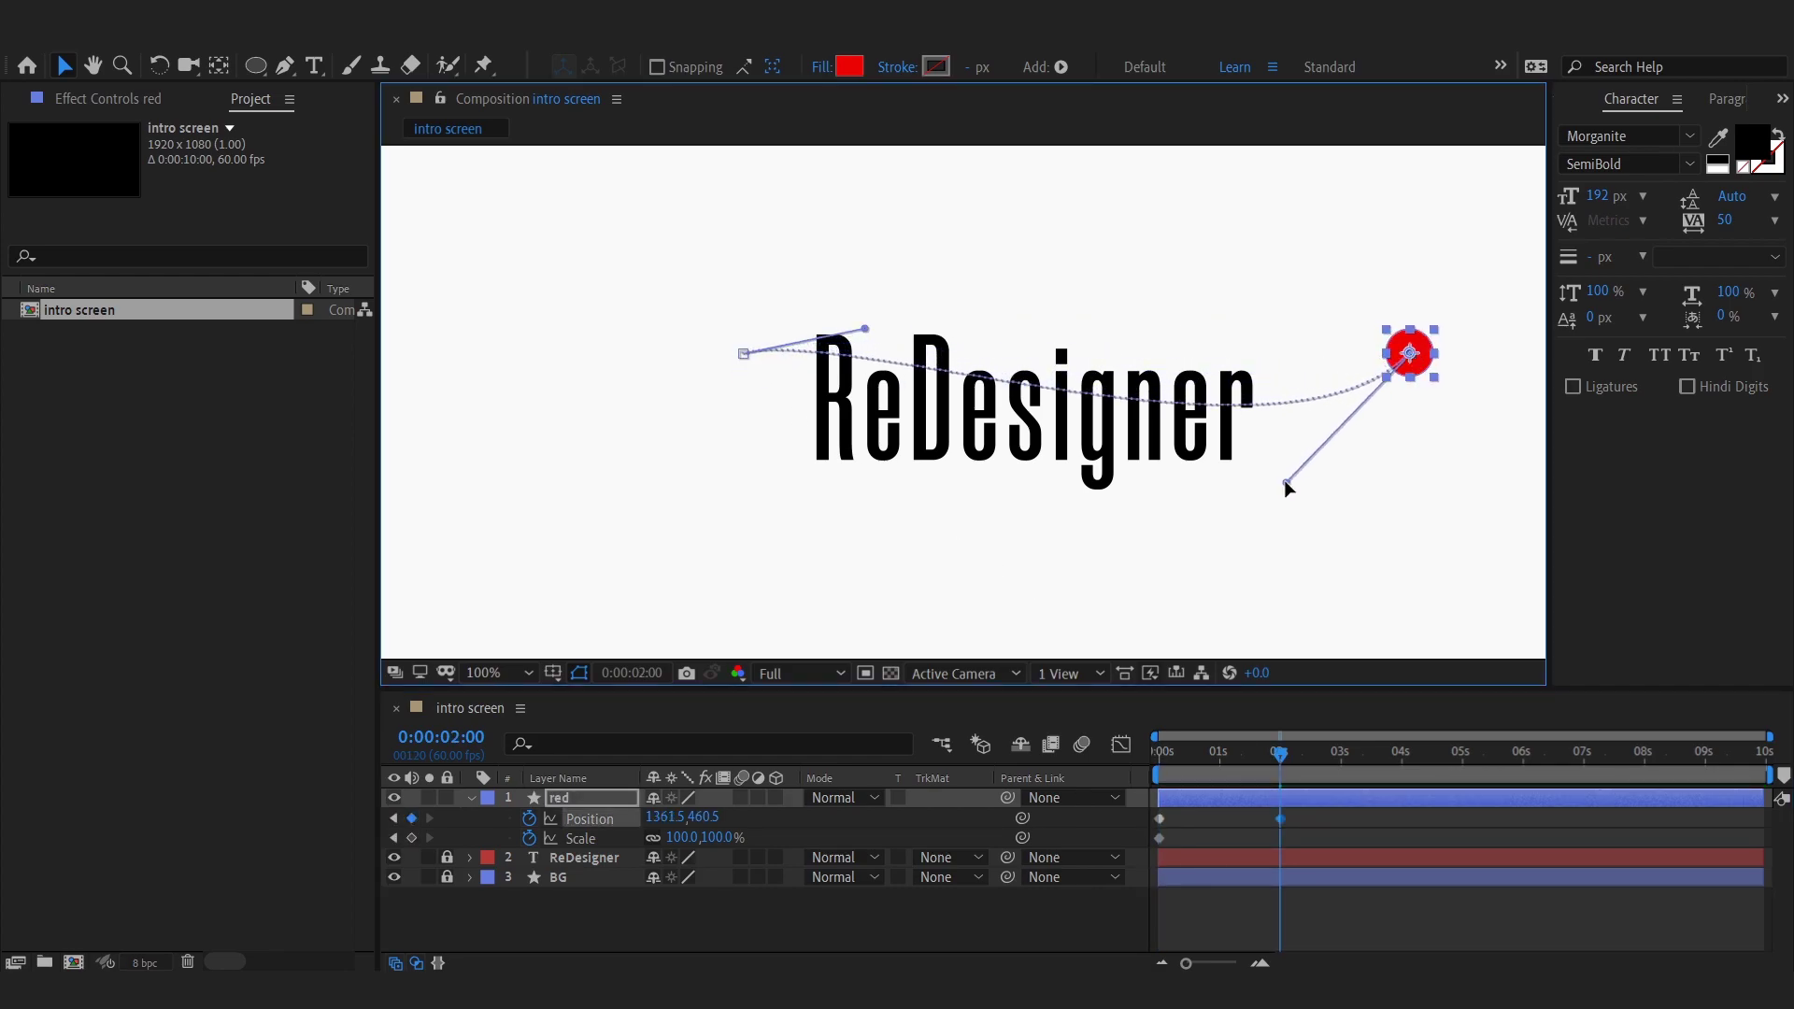
pyautogui.click(1282, 539)
# Keyframe the circle's scale, setting 90 around 20 frames and another key near two seconds
pyautogui.click(1162, 768)
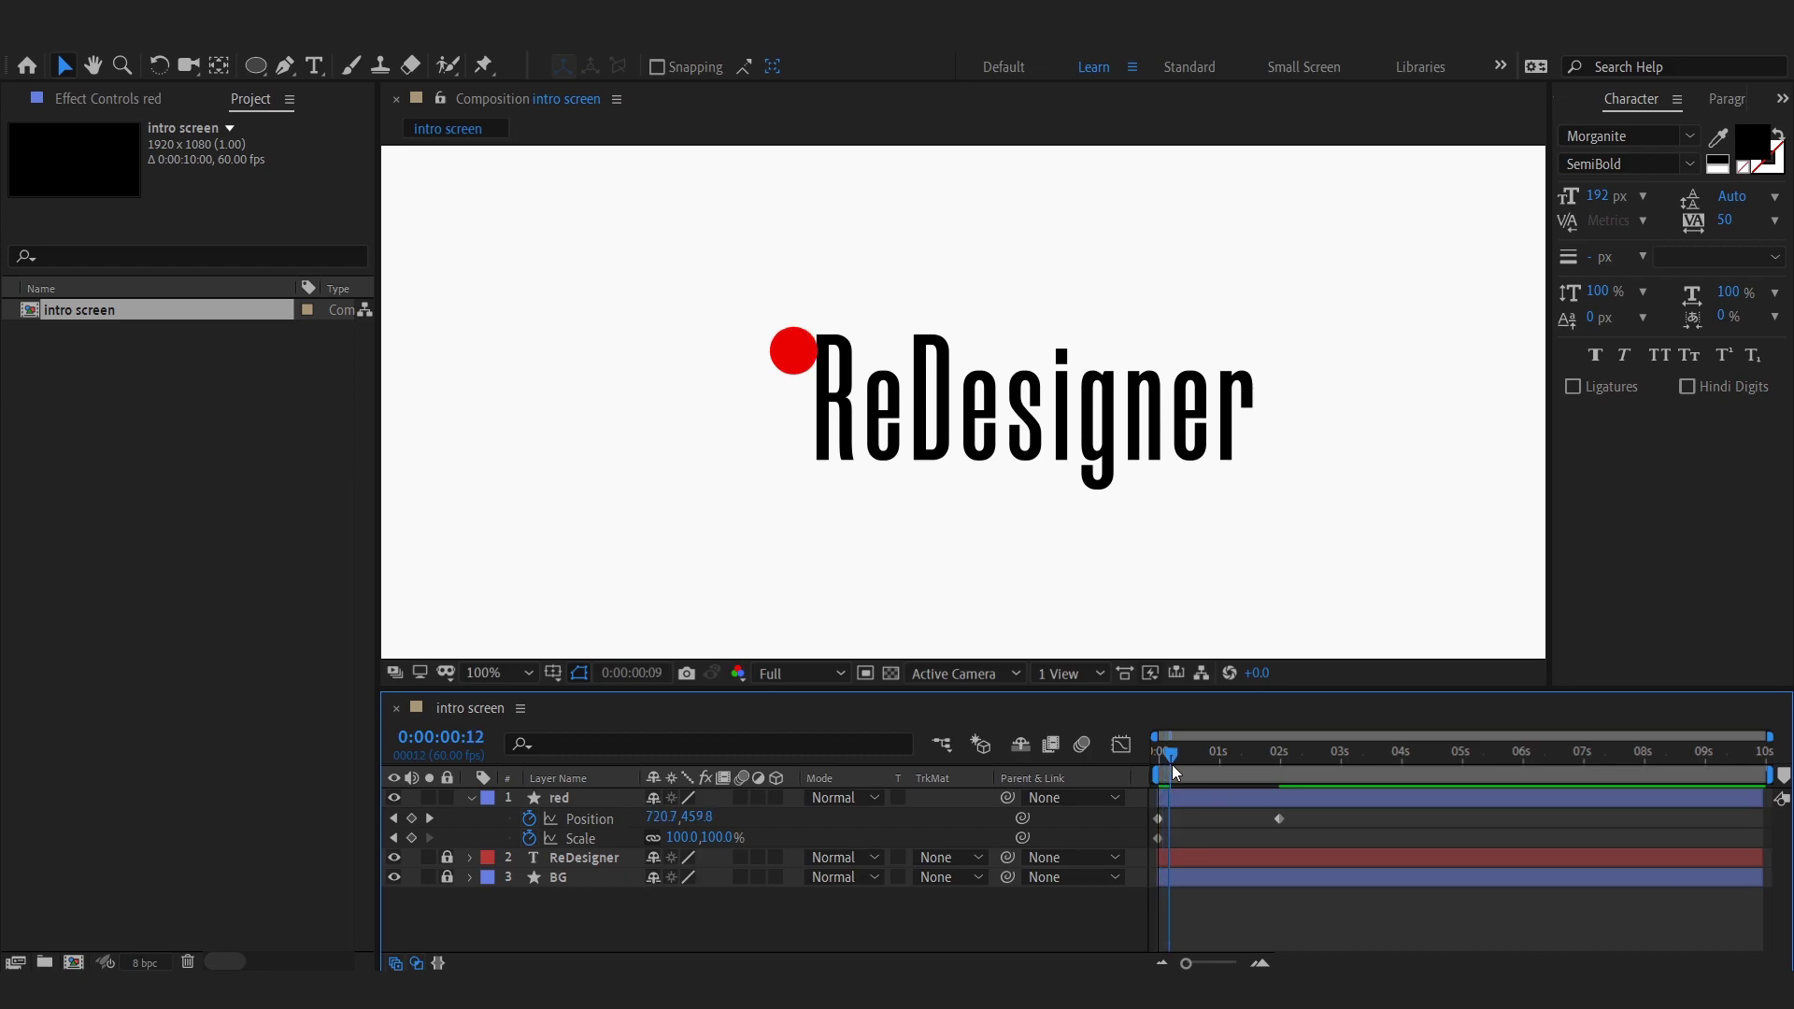
pyautogui.moveTo(1176, 772); pyautogui.dragTo(1183, 779)
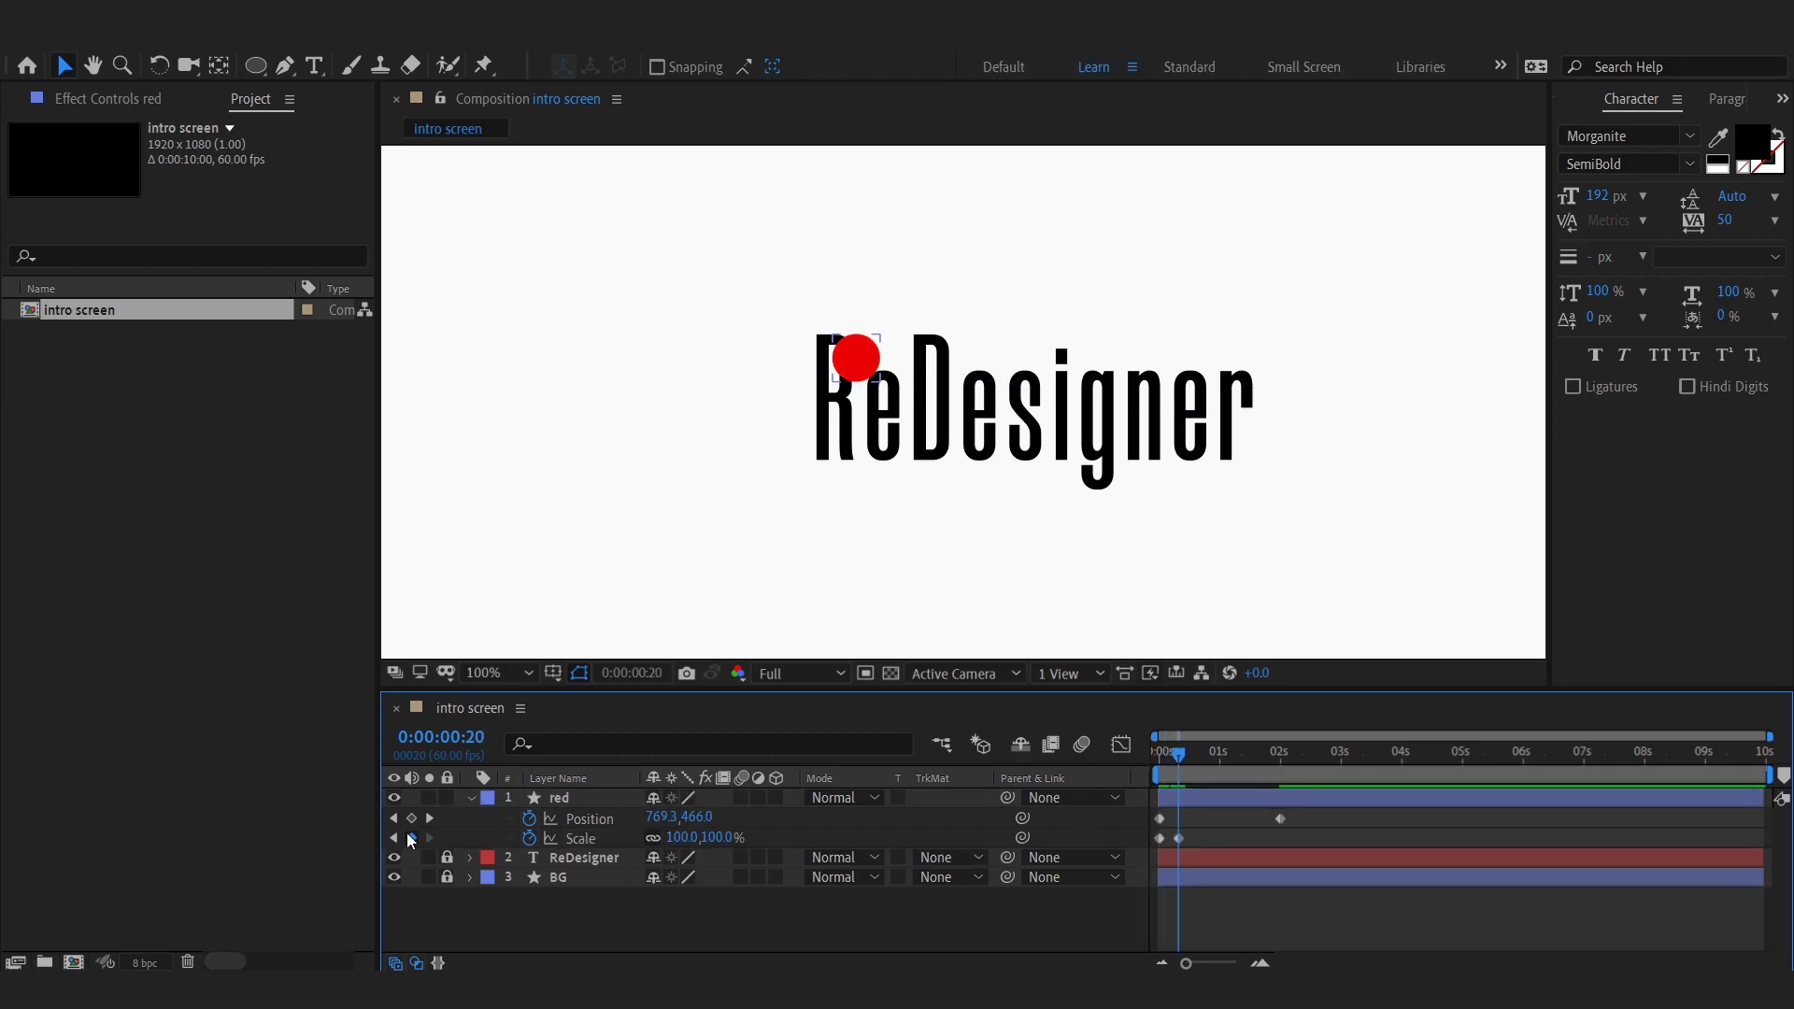
pyautogui.click(681, 838)
pyautogui.write('90')
pyautogui.press('Return')
pyautogui.moveTo(1162, 772)
pyautogui.mouseDown()
pyautogui.moveTo(1284, 785)
pyautogui.moveTo(1259, 772)
pyautogui.moveTo(1164, 838)
pyautogui.mouseUp()
pyautogui.click(412, 839)
pyautogui.click(654, 936)
pyautogui.press('k')
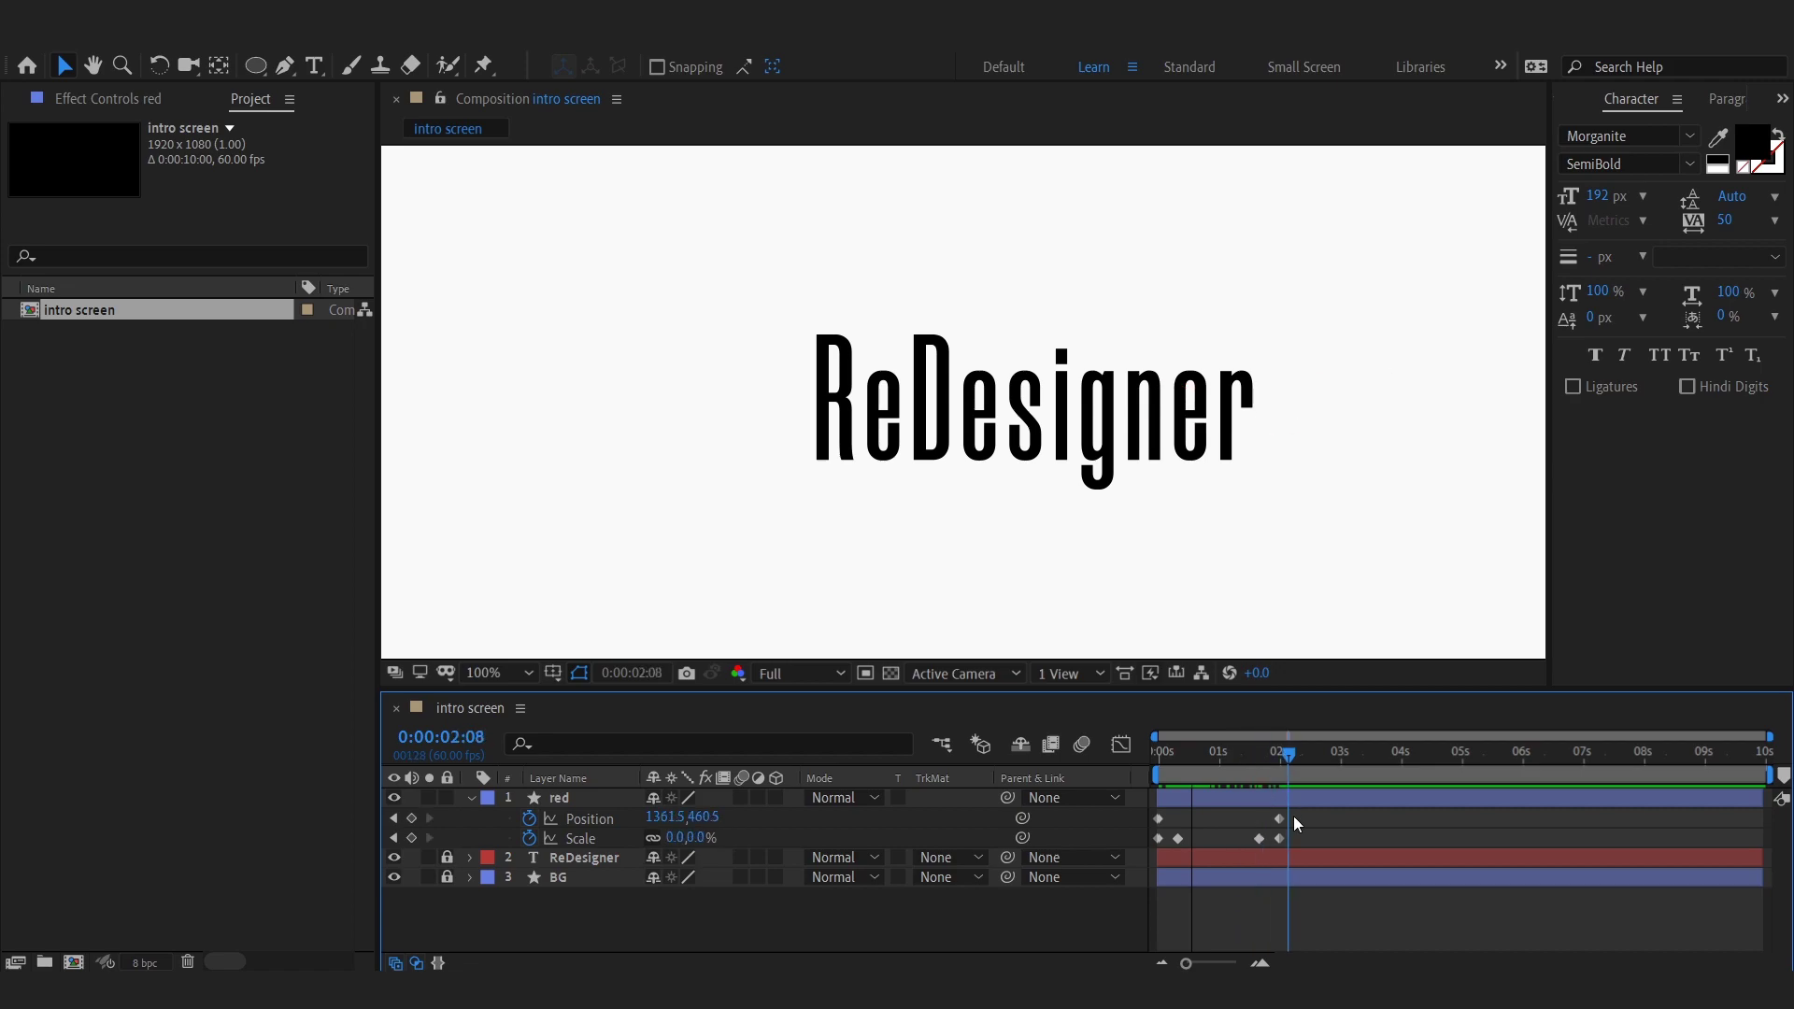
# Apply Easy Ease (F9) to the red circle's keyframes in the Graph Editor
pyautogui.moveTo(1298, 820); pyautogui.dragTo(1149, 856)
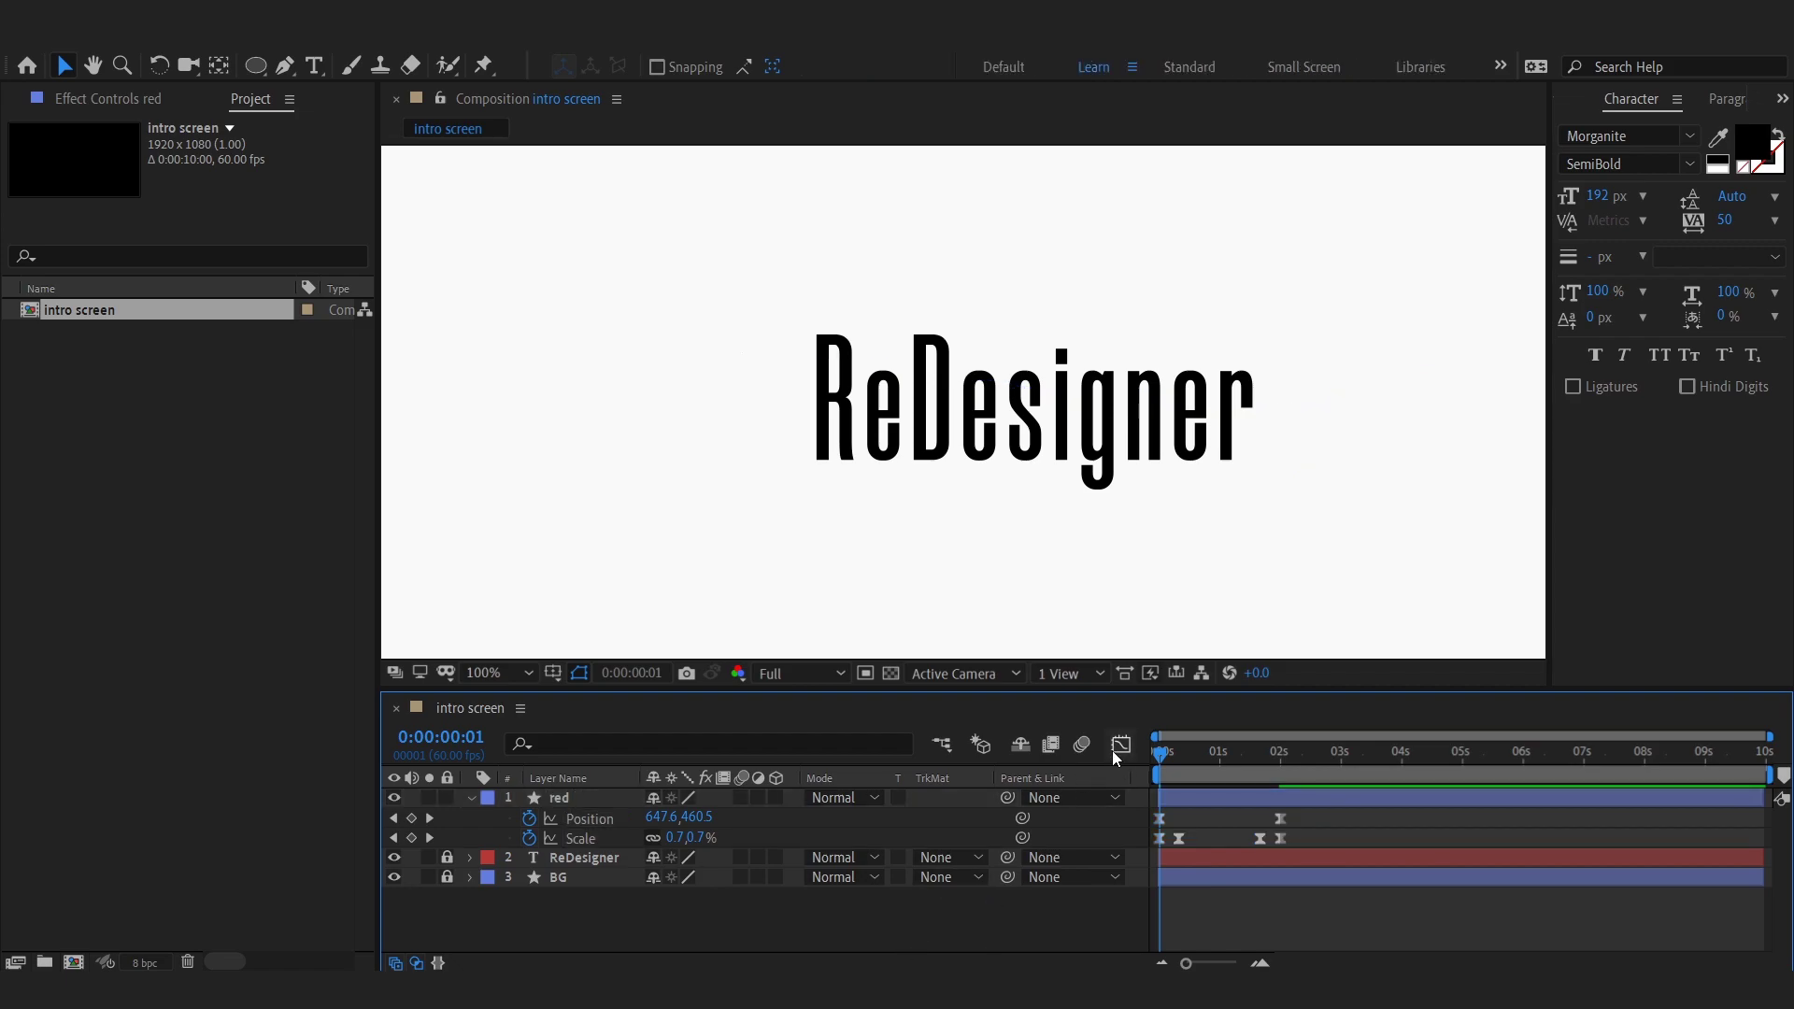
pyautogui.click(1122, 745)
pyautogui.rightClick(1365, 852)
pyautogui.click(1283, 944)
pyautogui.click(1212, 858)
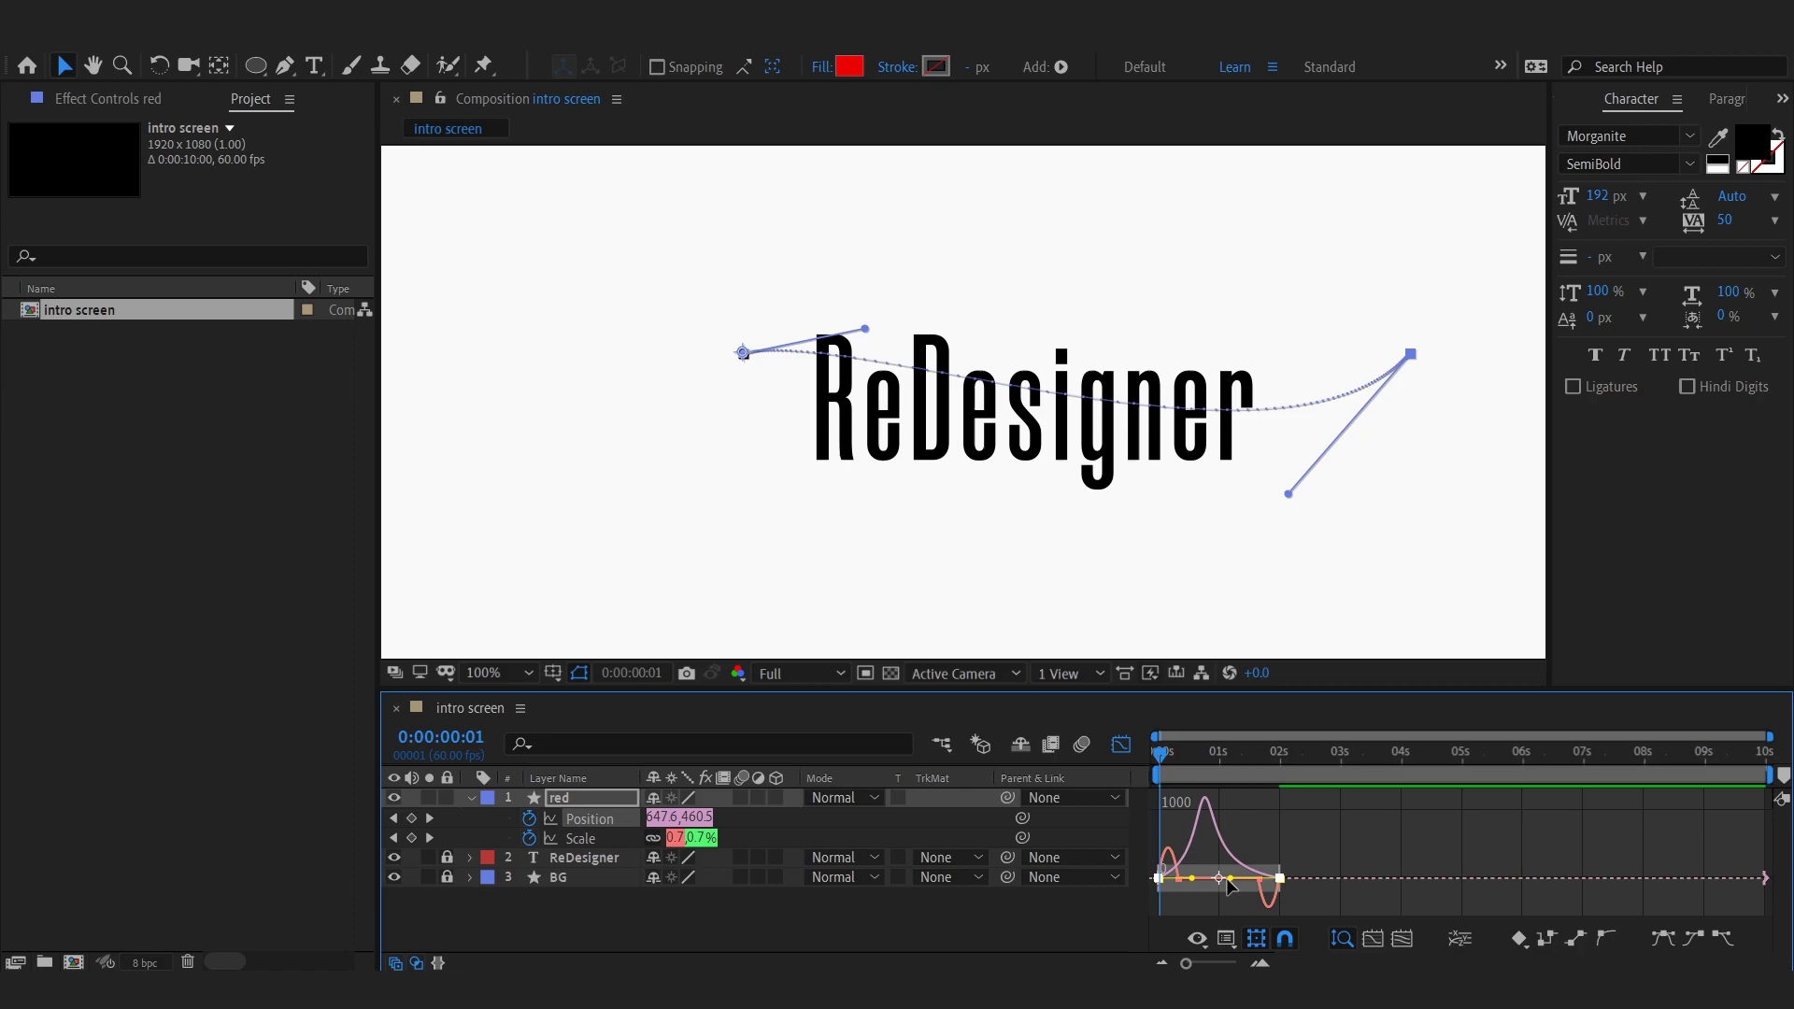
pyautogui.click(1206, 902)
pyautogui.moveTo(1186, 964); pyautogui.dragTo(1224, 964)
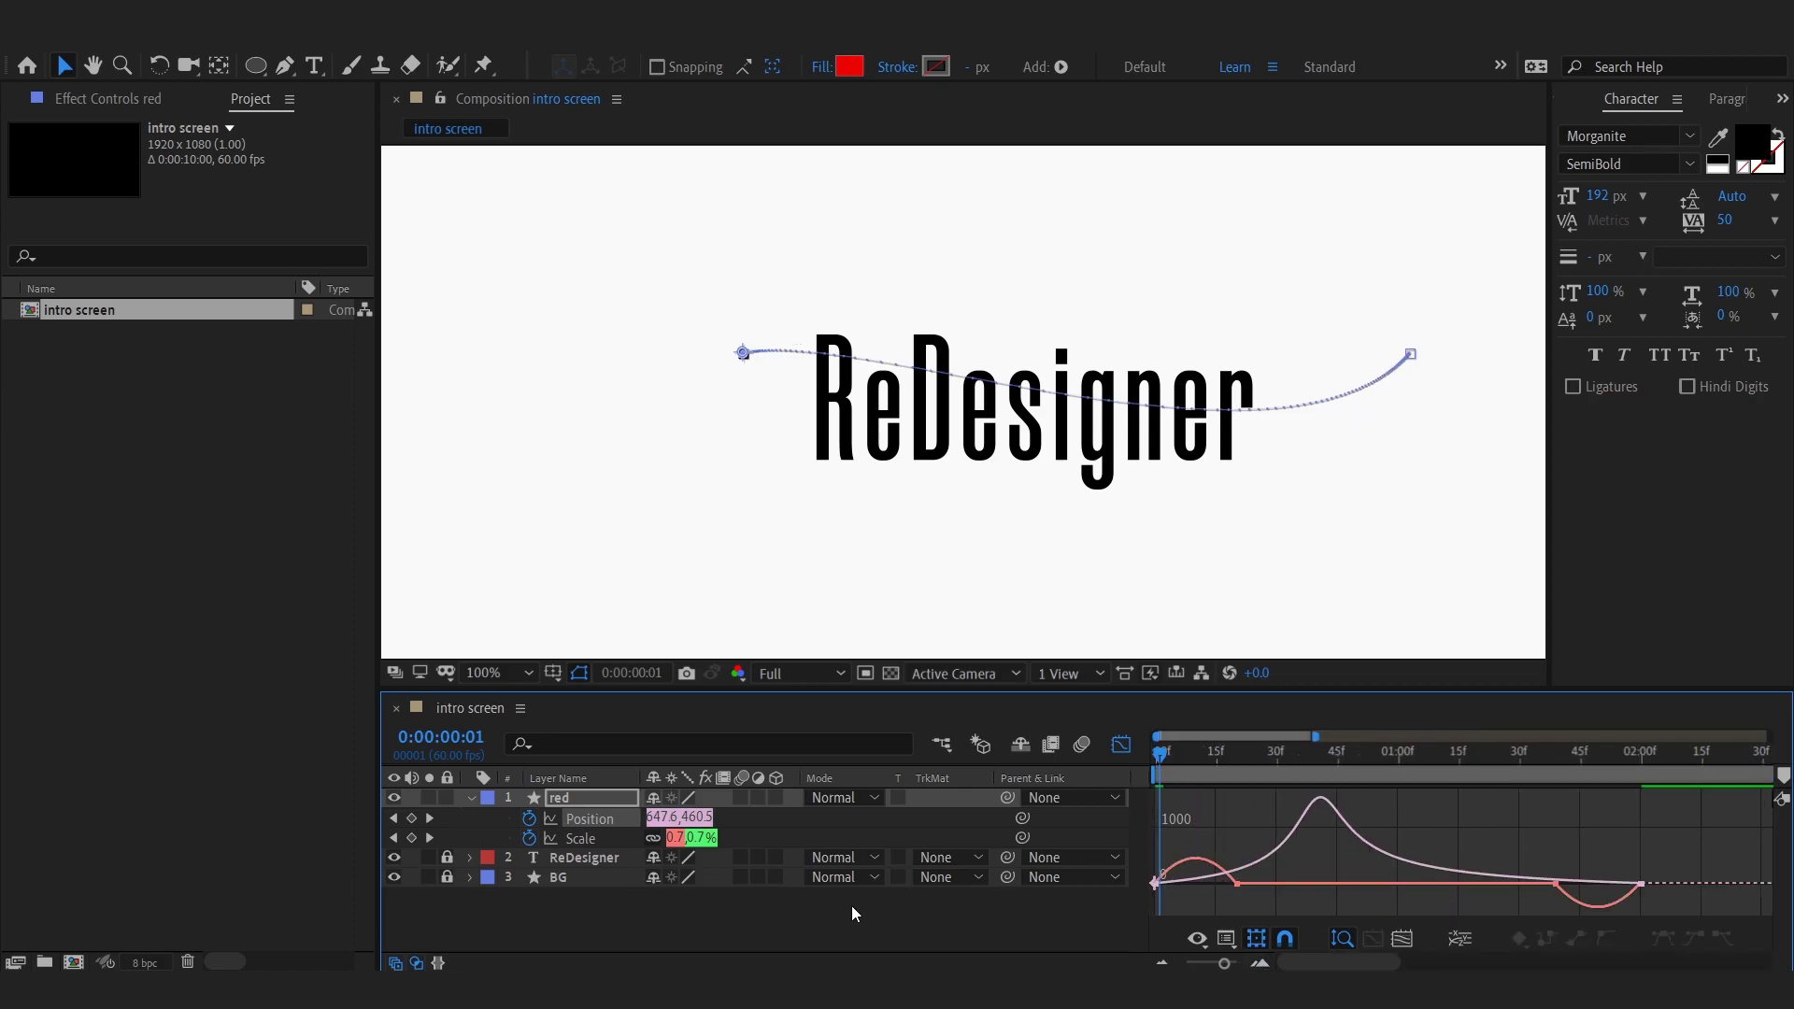
pyautogui.doubleClick(1246, 890)
pyautogui.press('F9')
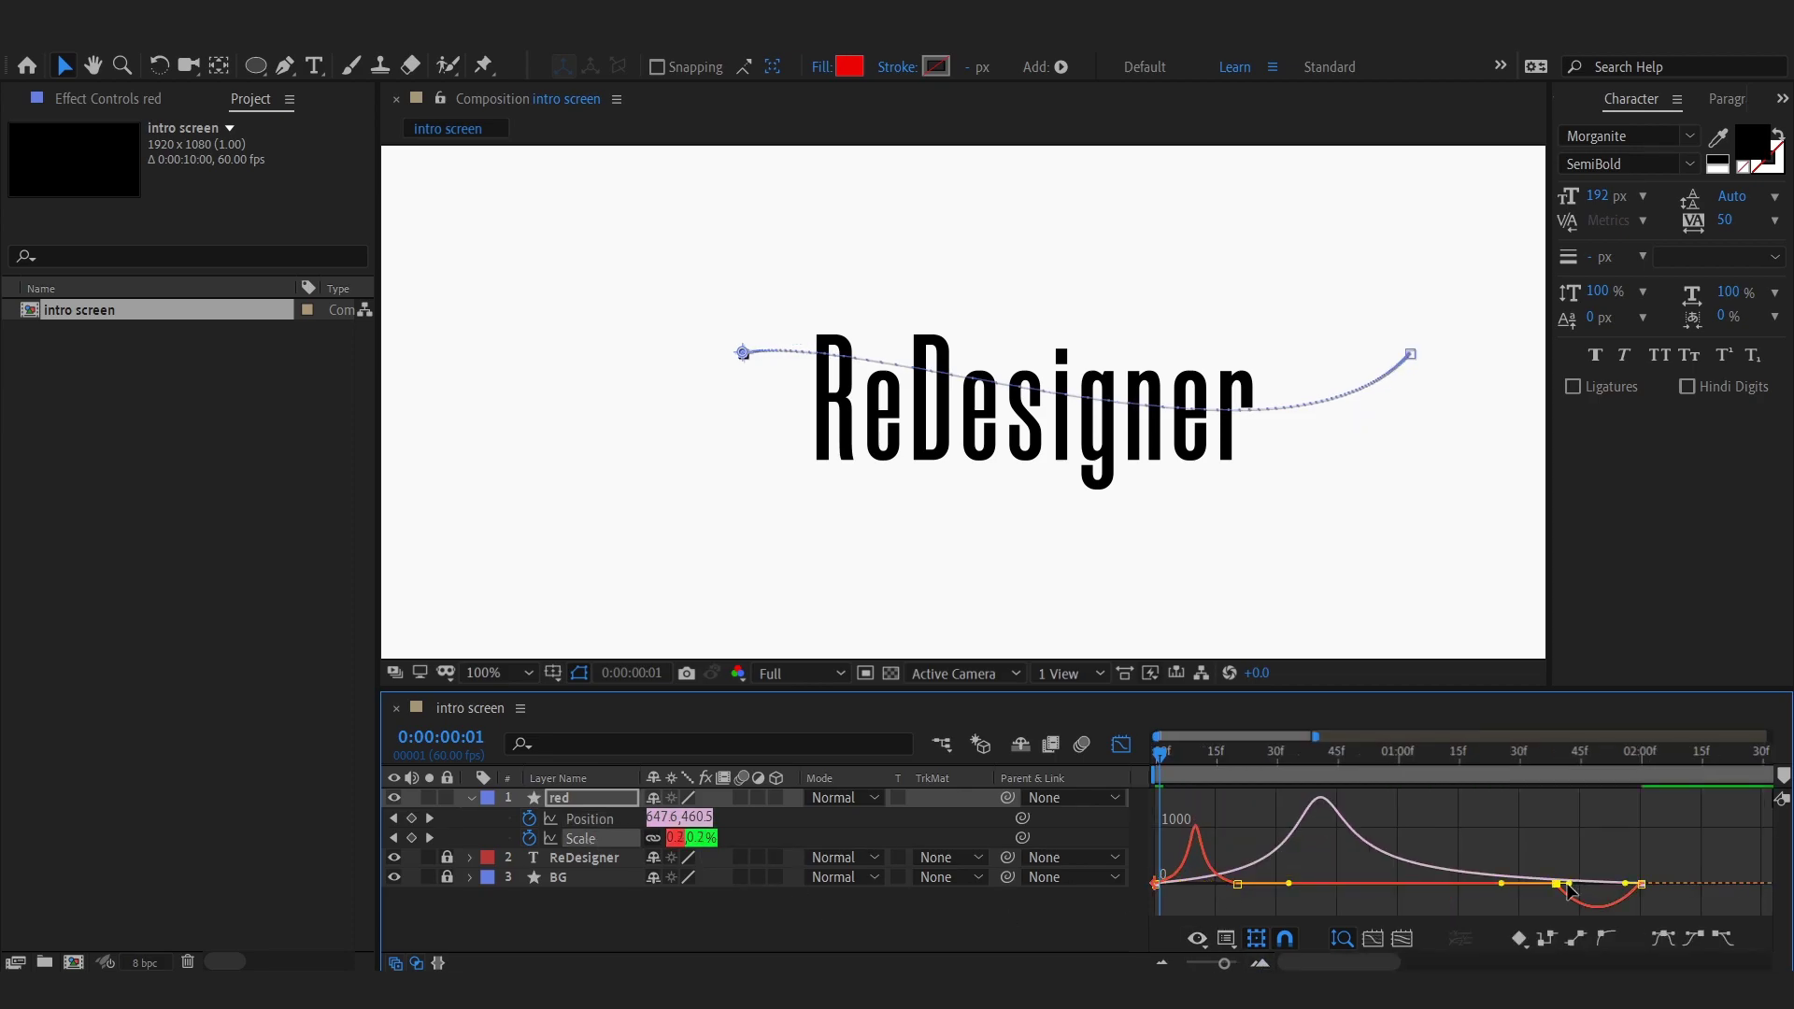
pyautogui.hotkey('shift', 'F3')
# Bend the red dot's motion path into a curve and preview the animation
pyautogui.click(1192, 902)
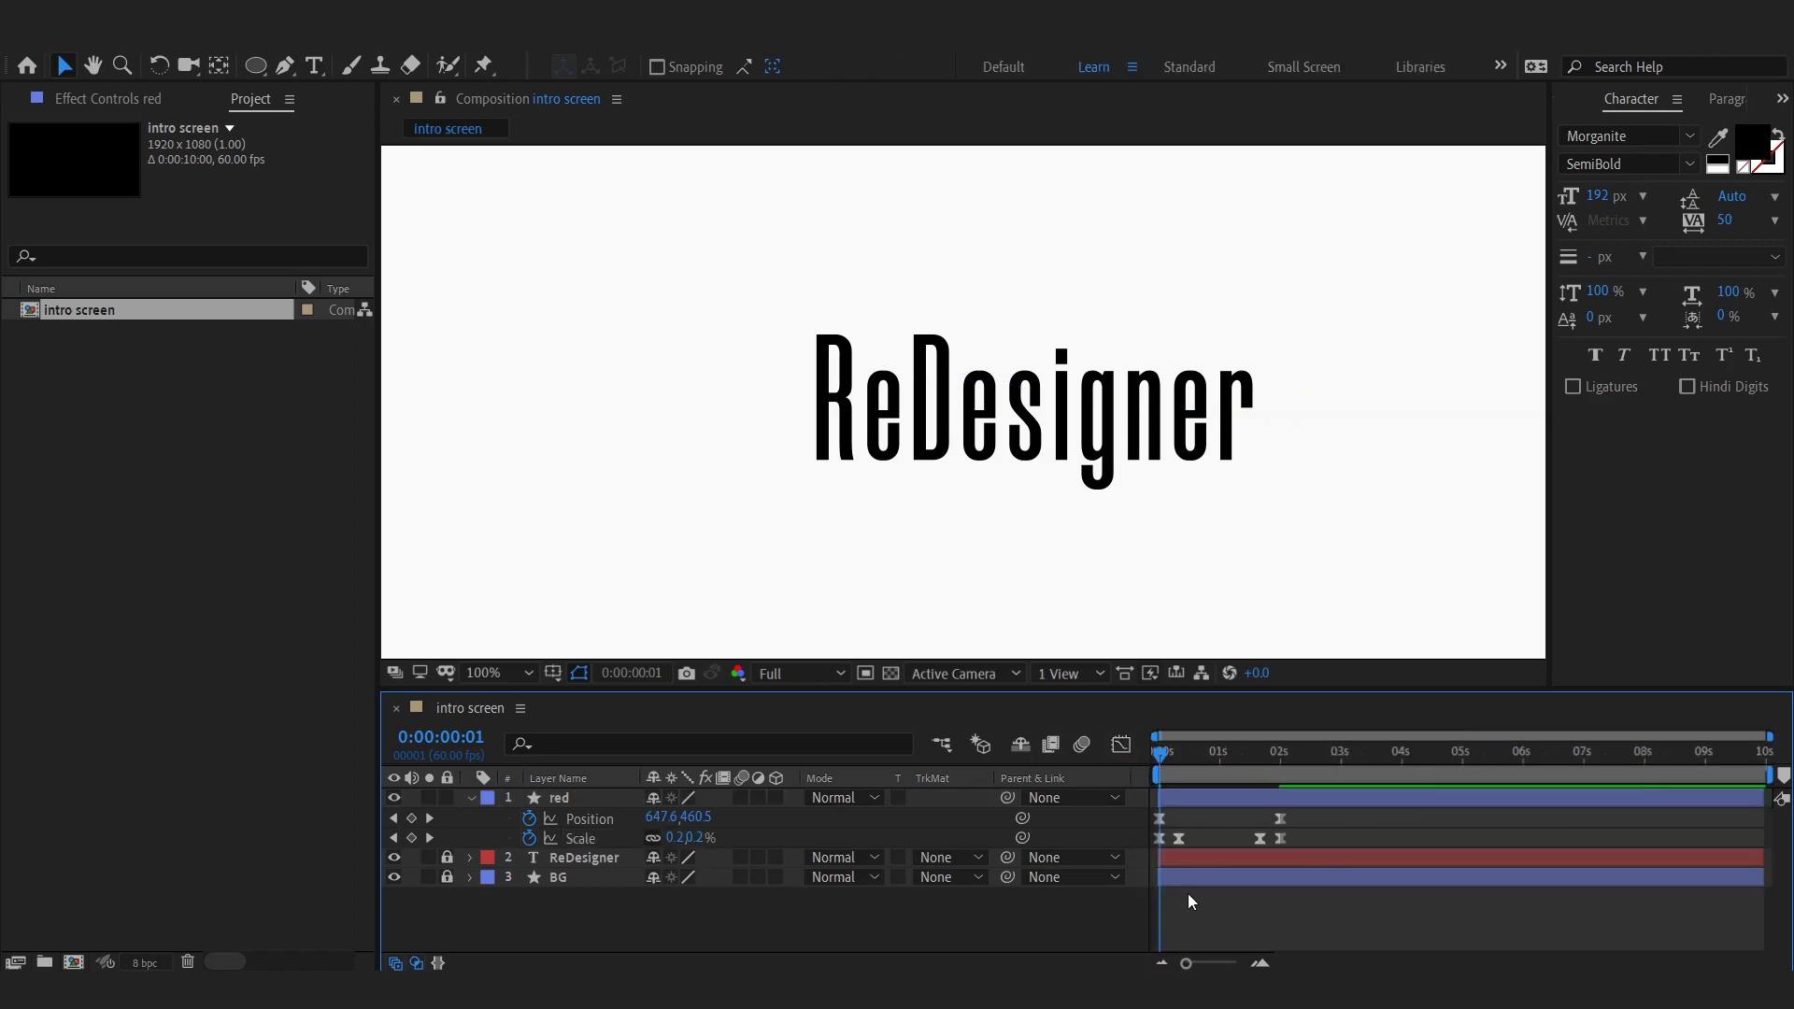
pyautogui.click(1331, 392)
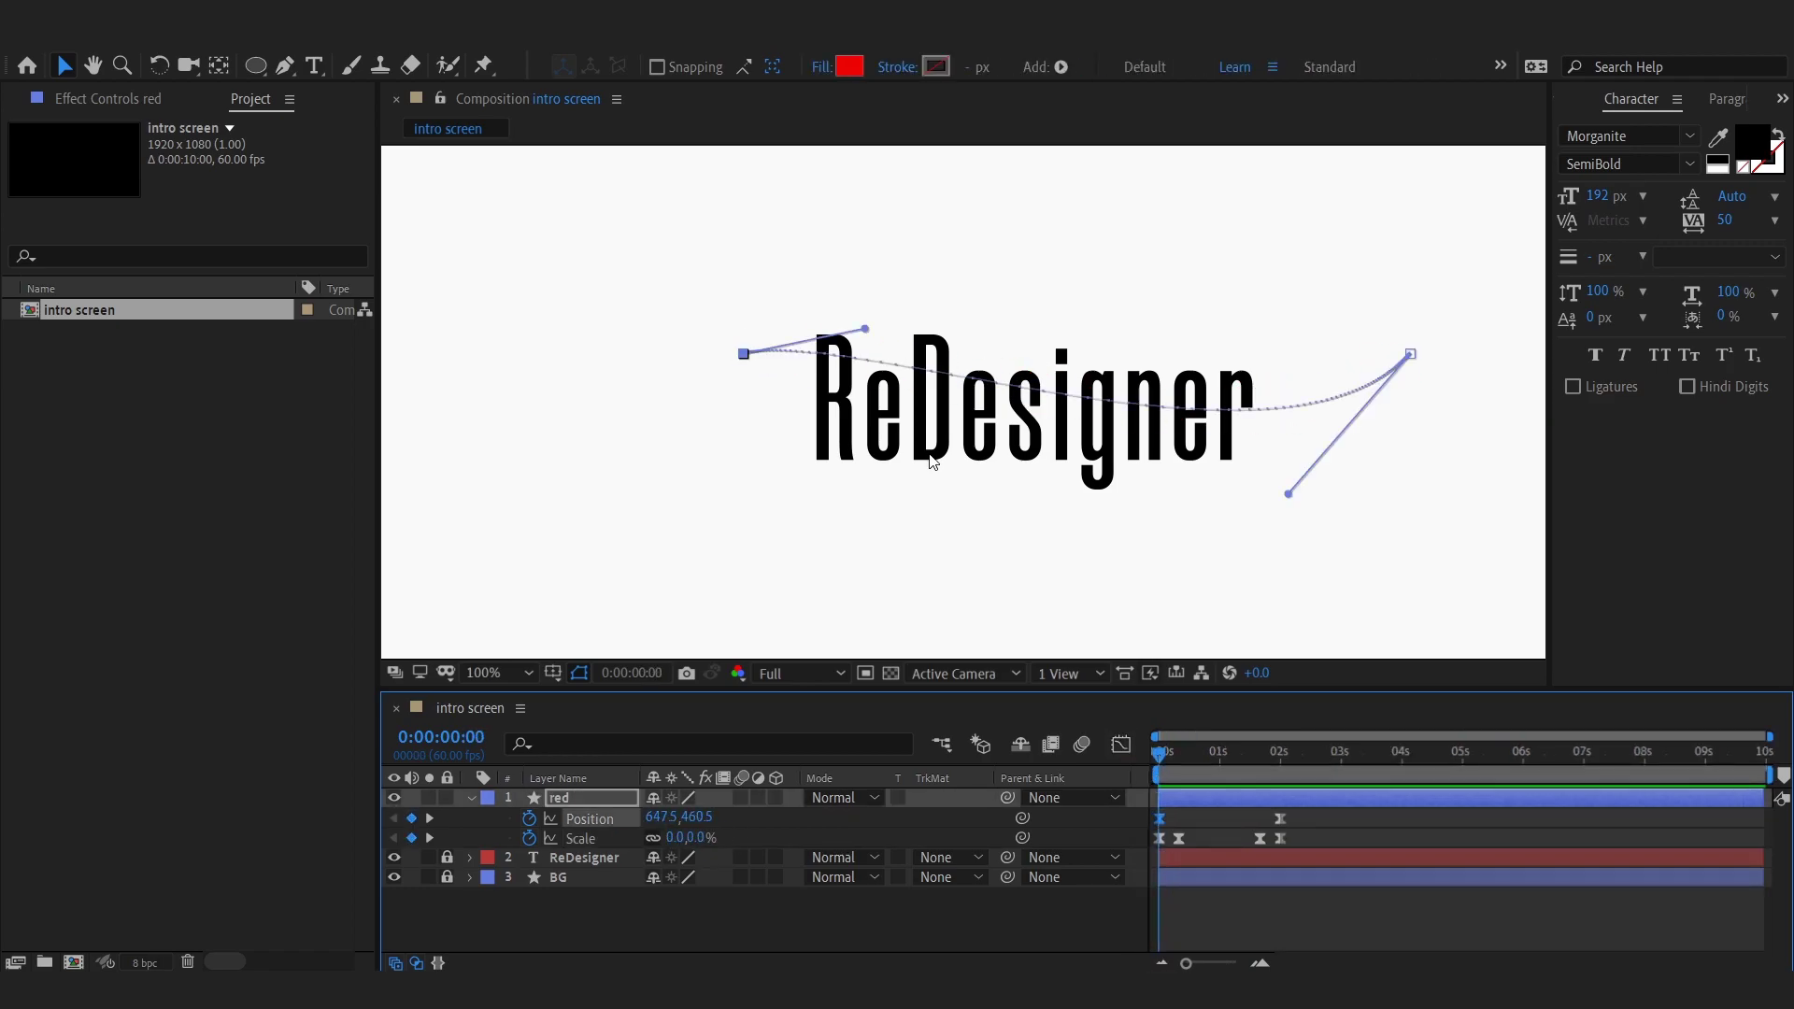
pyautogui.moveTo(853, 329); pyautogui.dragTo(846, 276)
pyautogui.click(1210, 916)
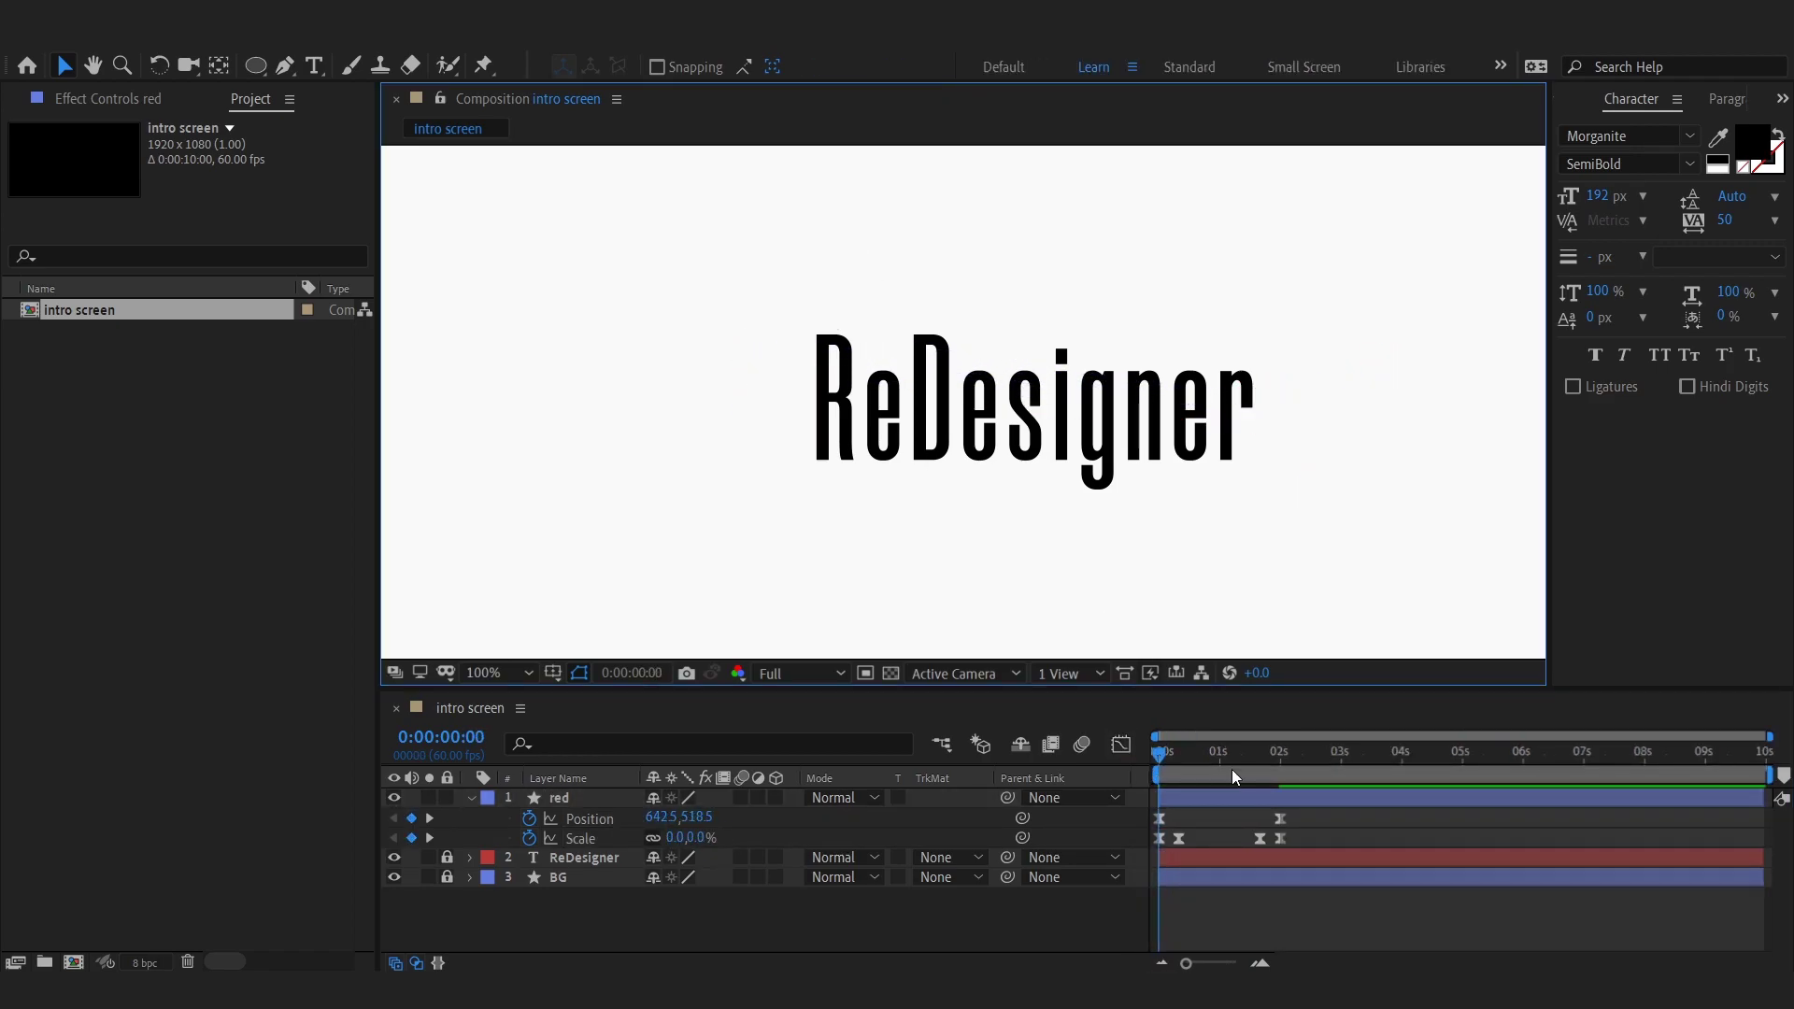
pyautogui.press('space')
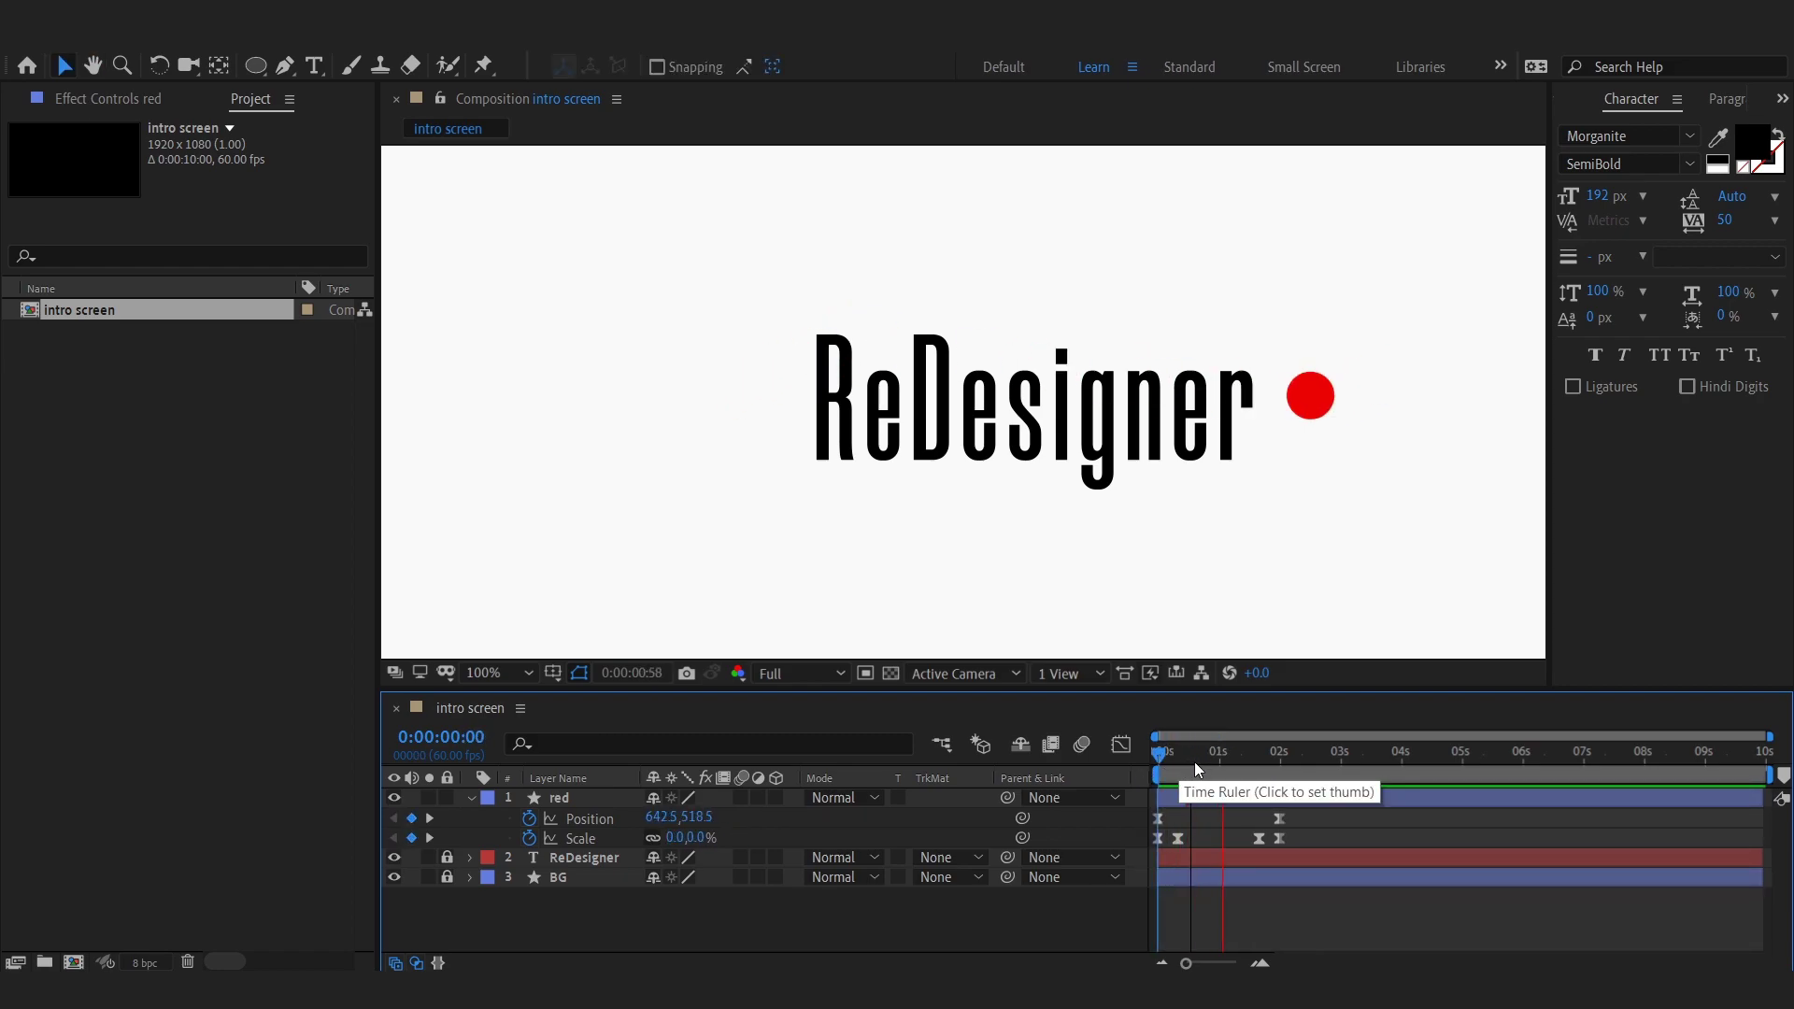
# Apply Echo to the red layer with 10 echoes and Echo Time -0.007
pyautogui.click(1781, 101)
pyautogui.click(1725, 127)
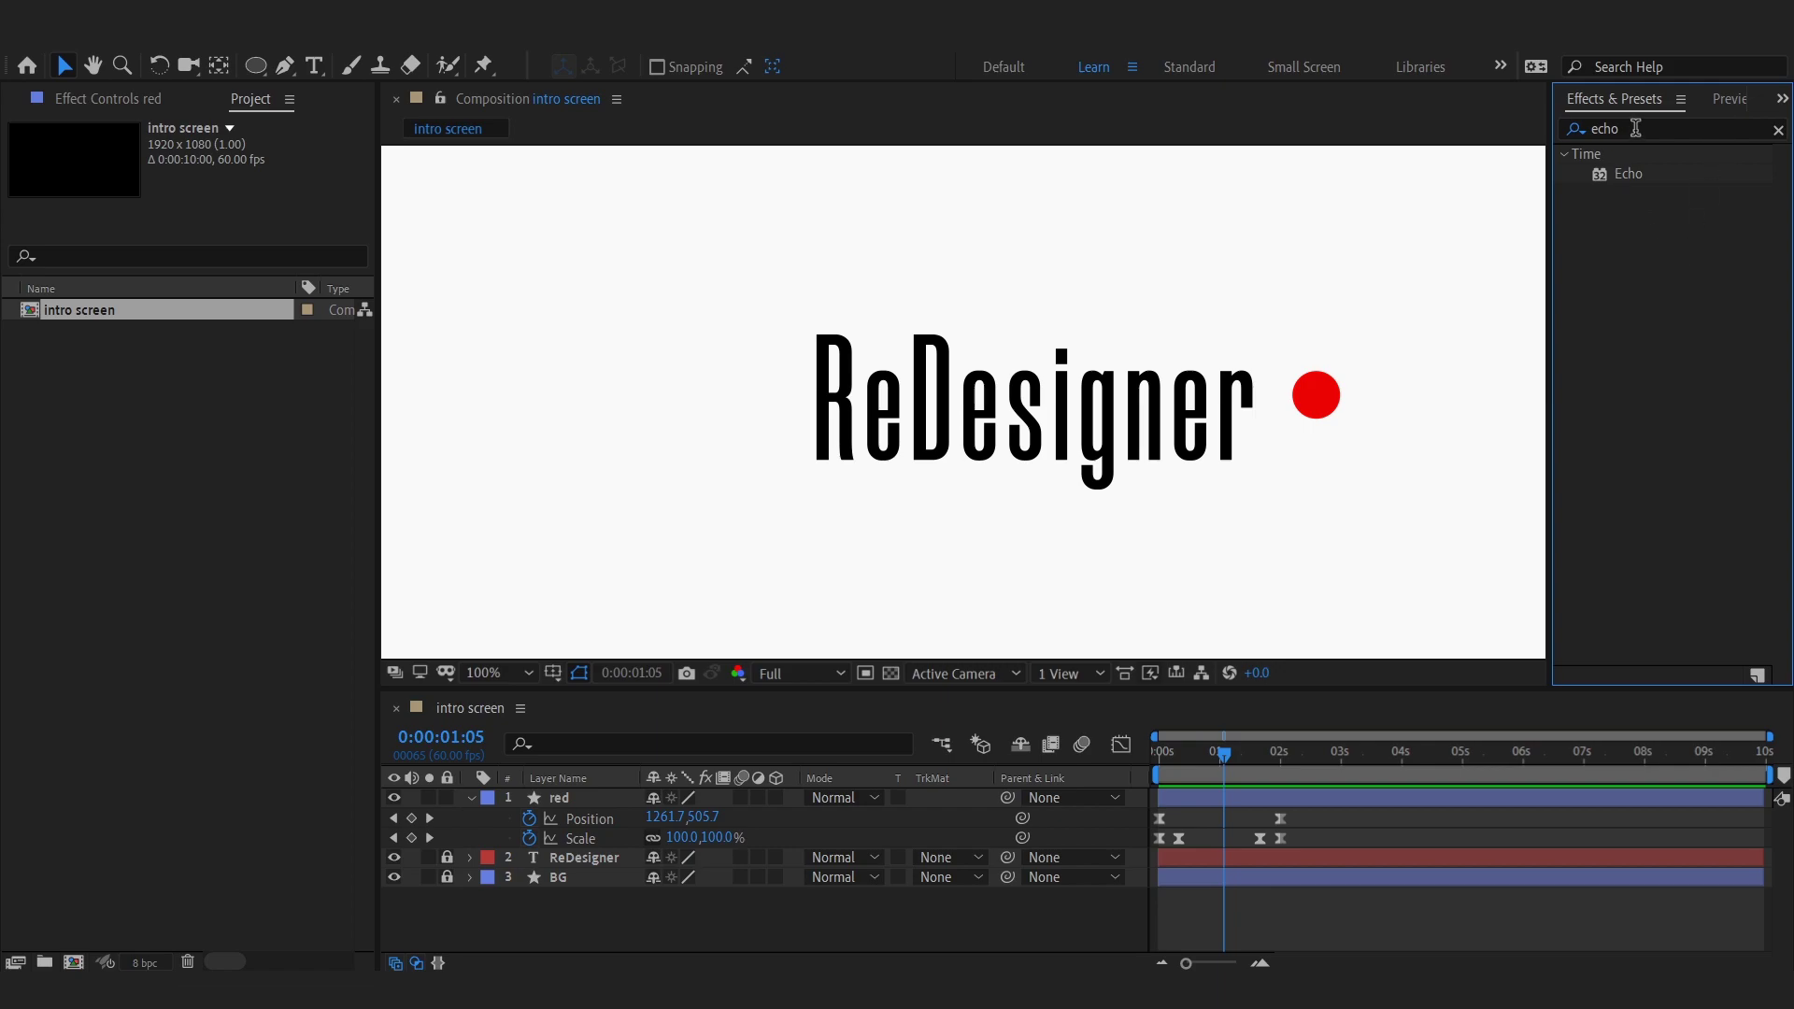
pyautogui.moveTo(1628, 174); pyautogui.dragTo(570, 797)
pyautogui.click(220, 187)
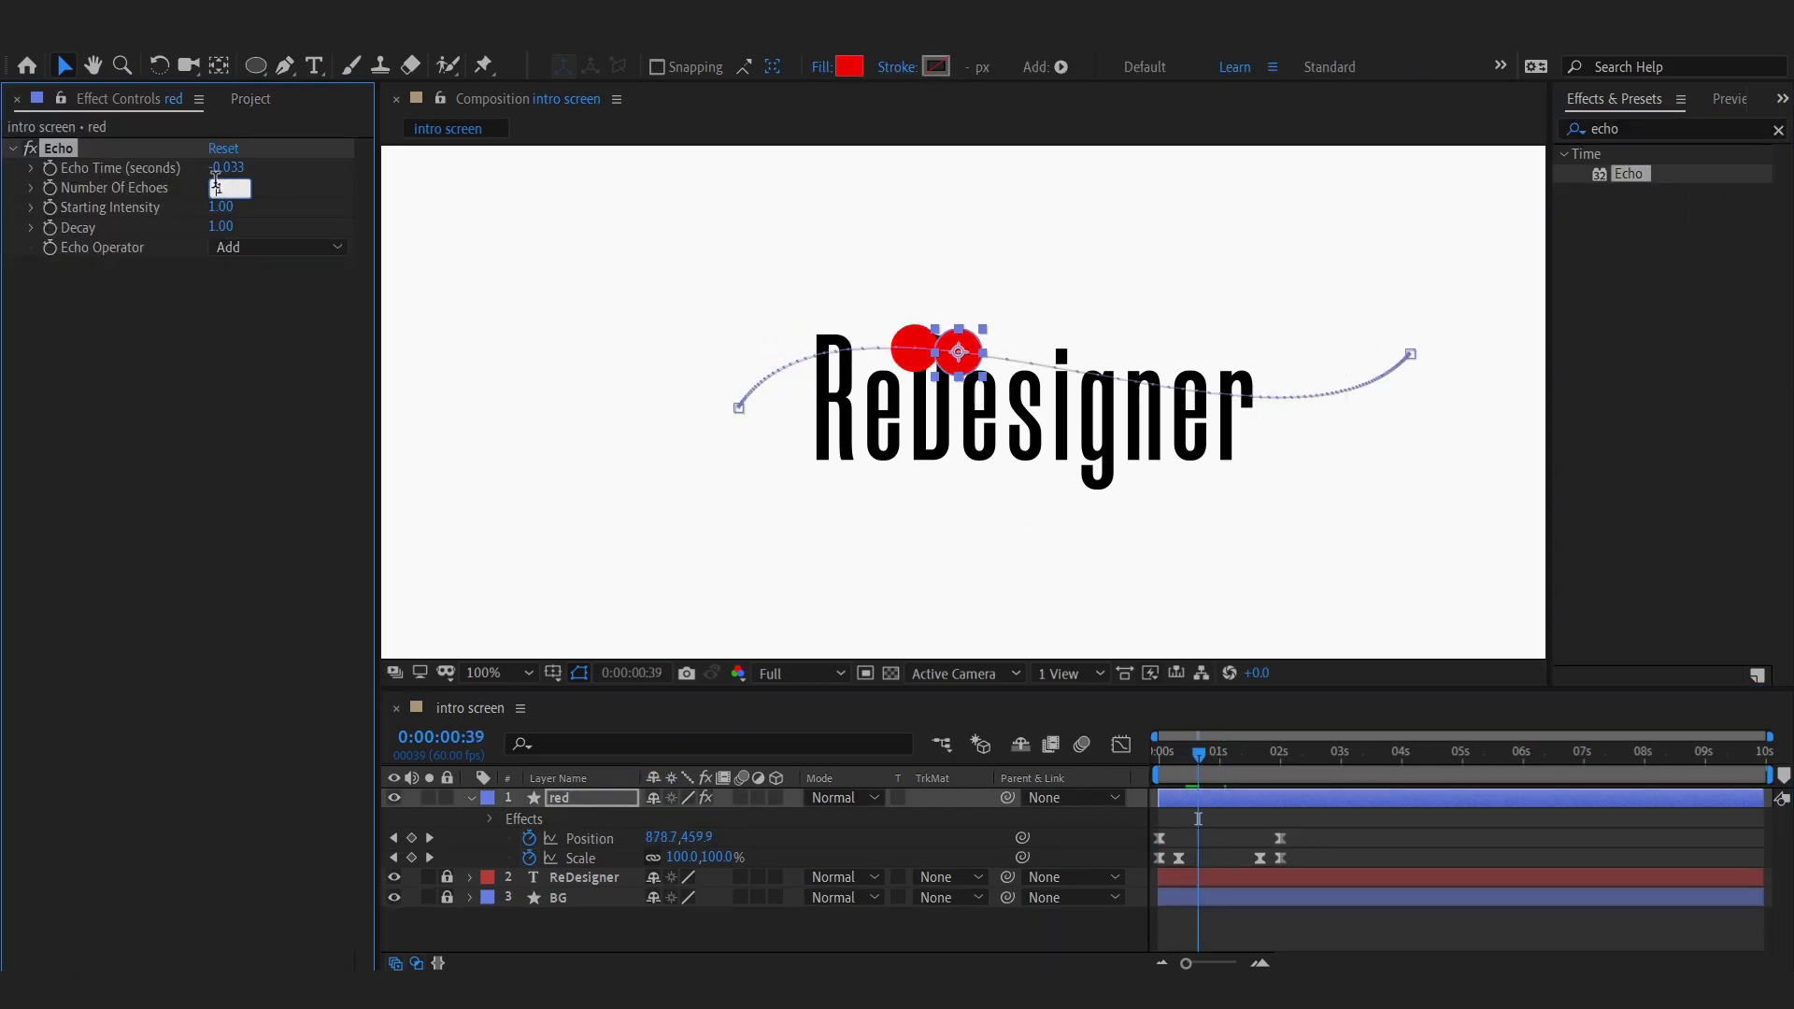
pyautogui.write('10')
pyautogui.press('Return')
pyautogui.click(226, 167)
pyautogui.write('-0.007')
pyautogui.press('Return')
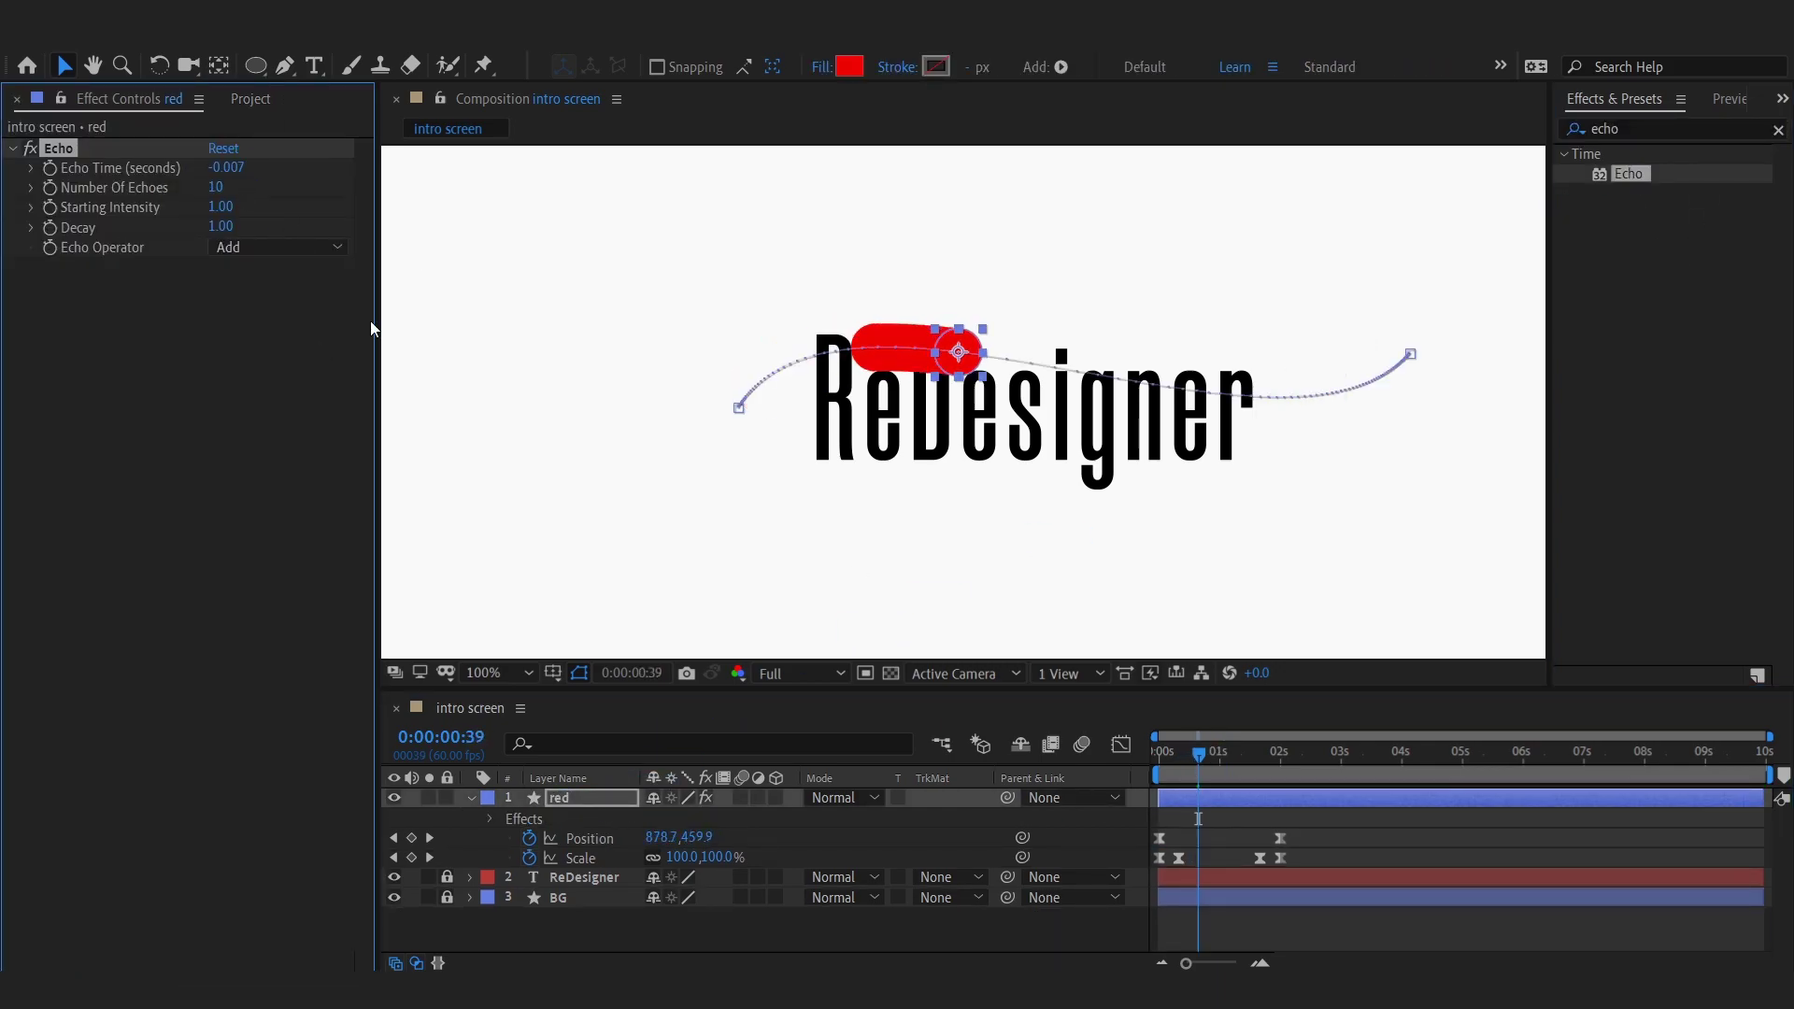
# Preview the red echo trail from where the dot grows in
pyautogui.click(372, 329)
pyautogui.press('space')
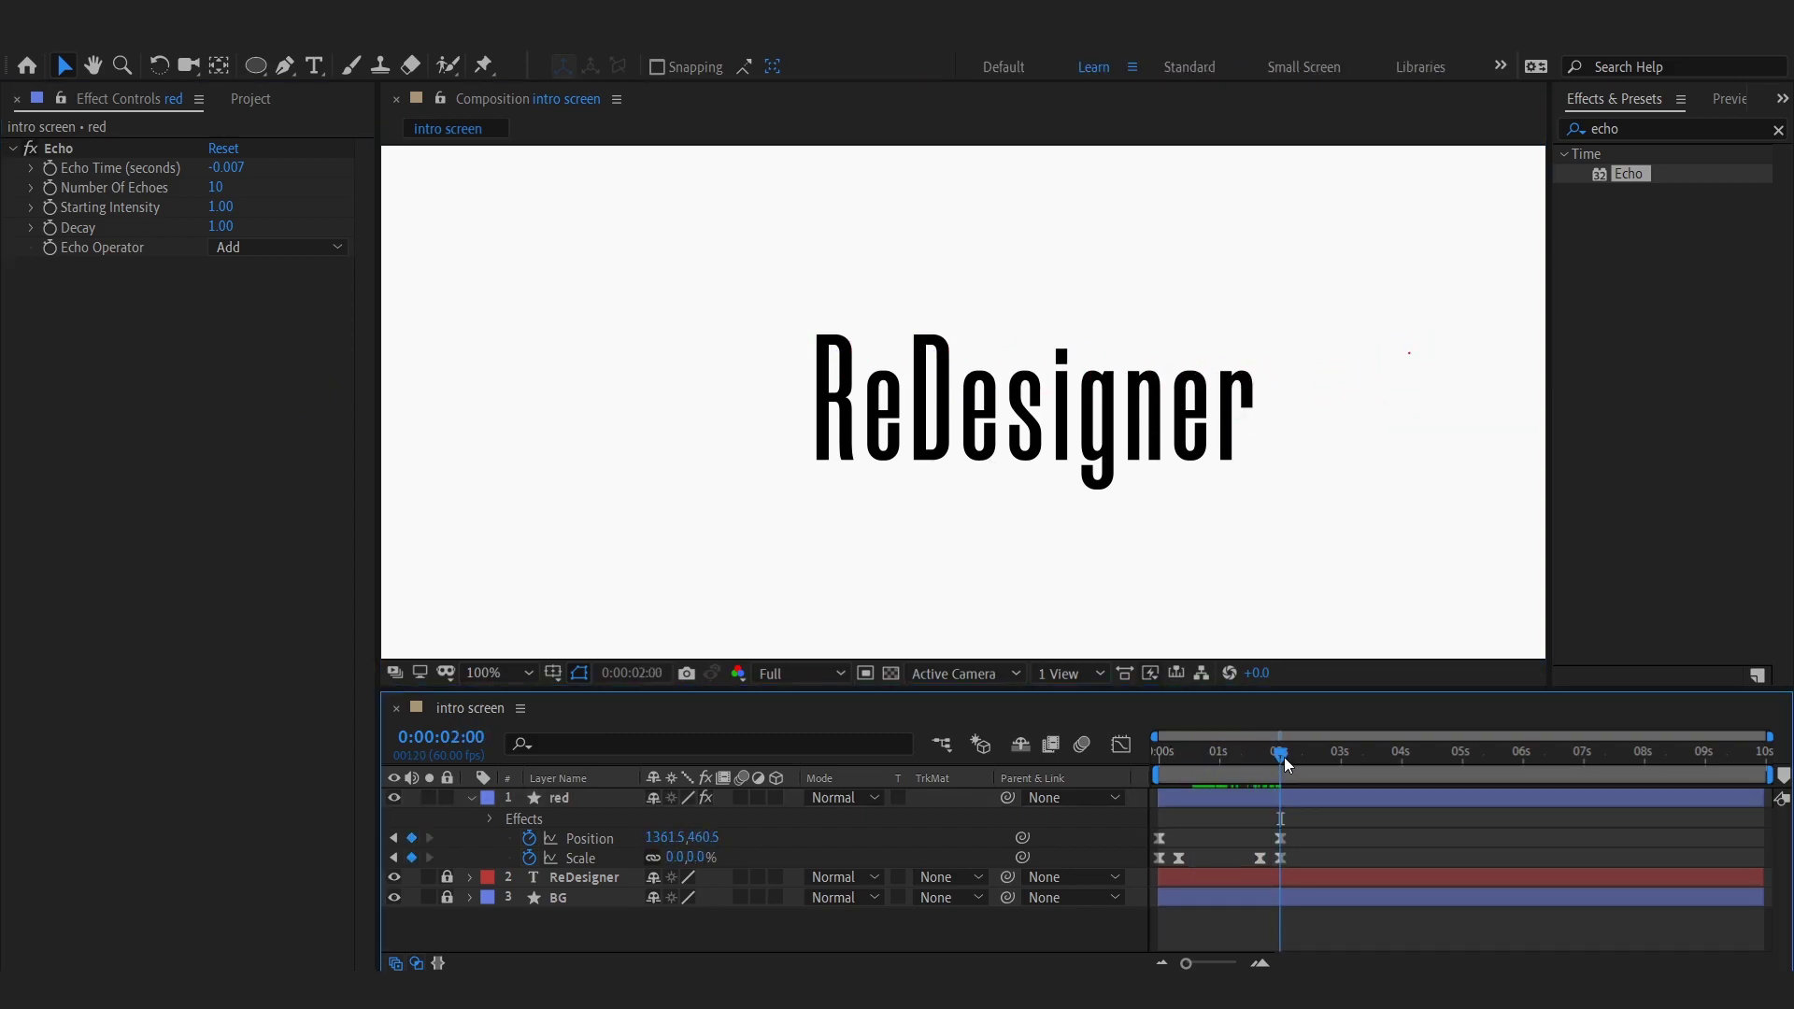
pyautogui.click(1295, 799)
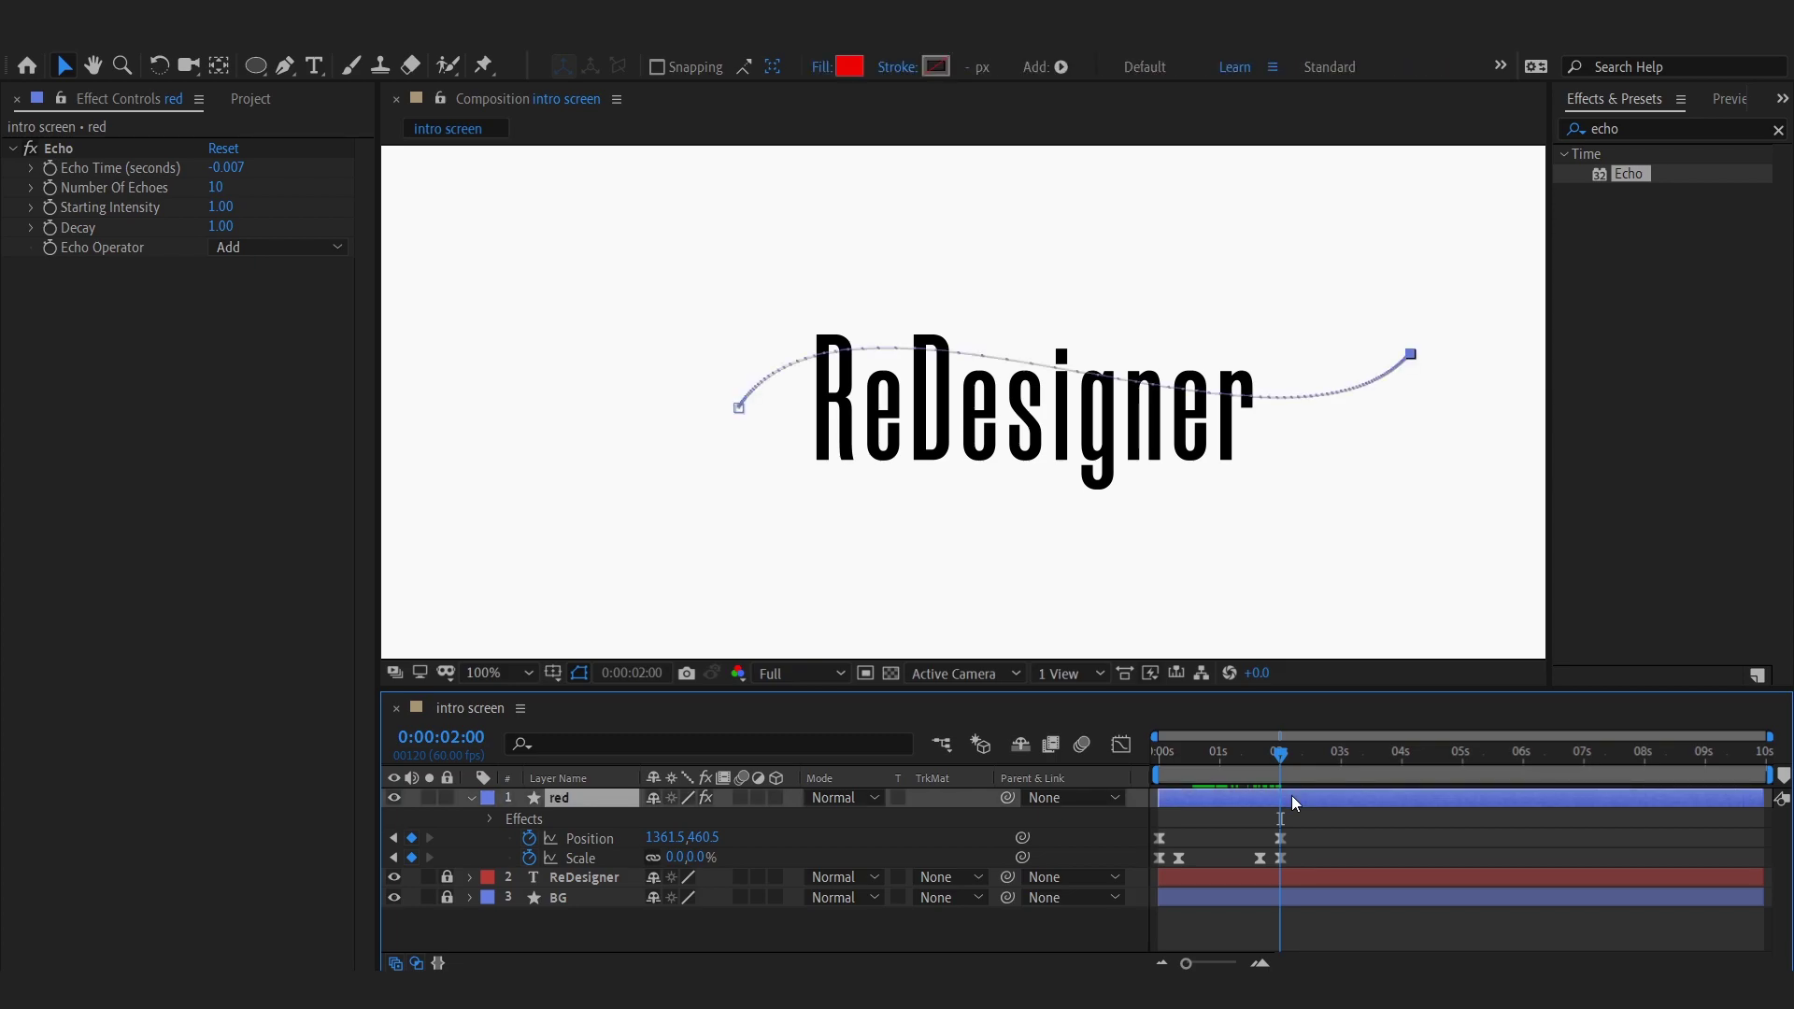
pyautogui.press('F2')
pyautogui.press('space')
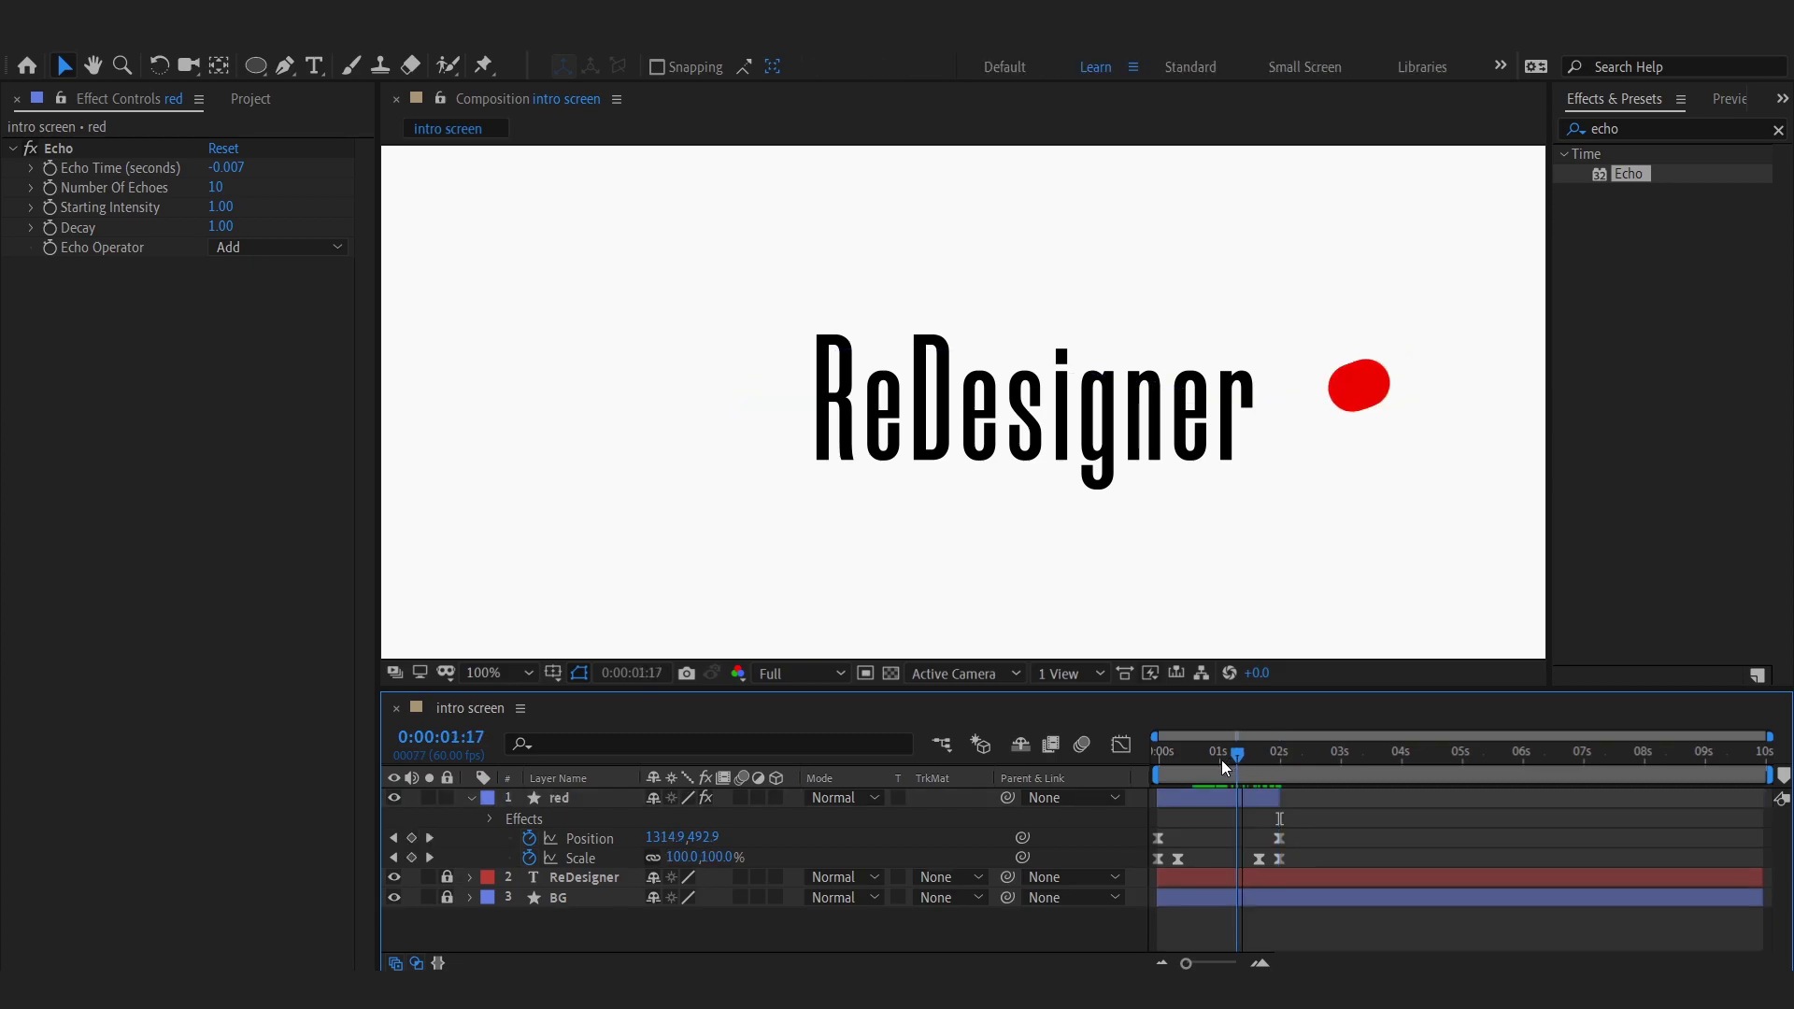
pyautogui.click(1170, 775)
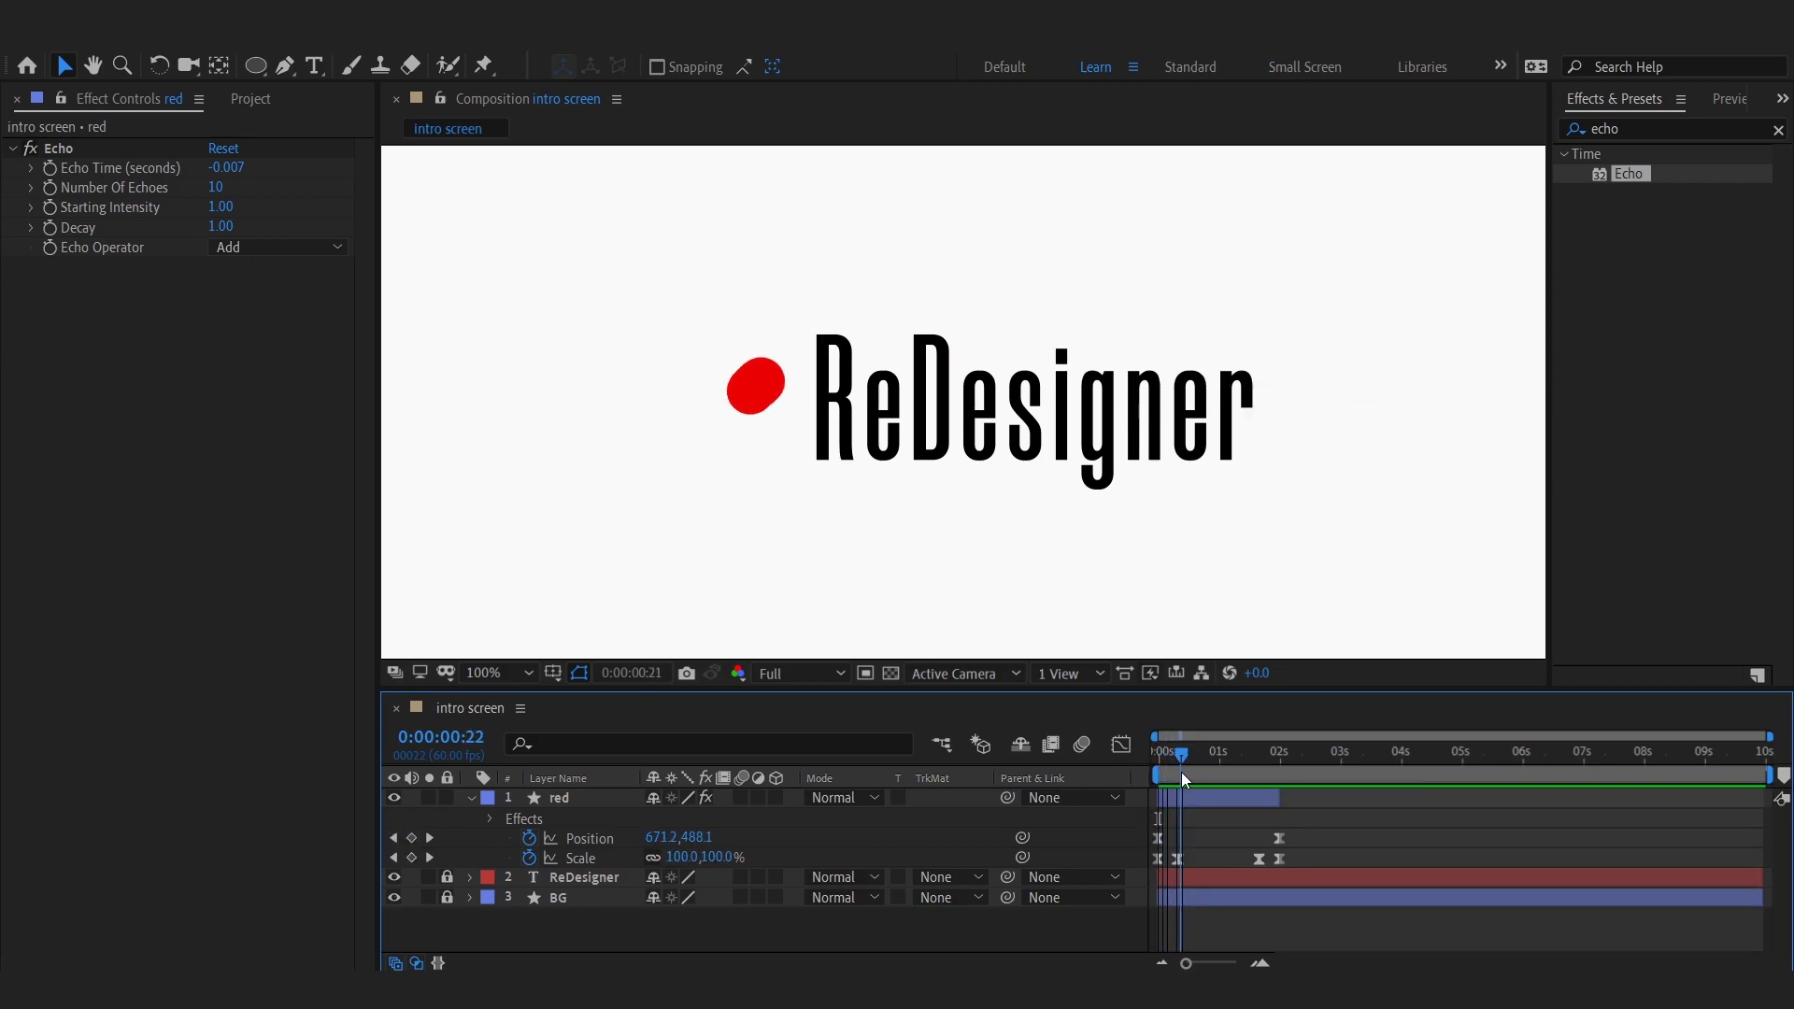
pyautogui.moveTo(1184, 781); pyautogui.dragTo(1187, 781)
pyautogui.click(1160, 859)
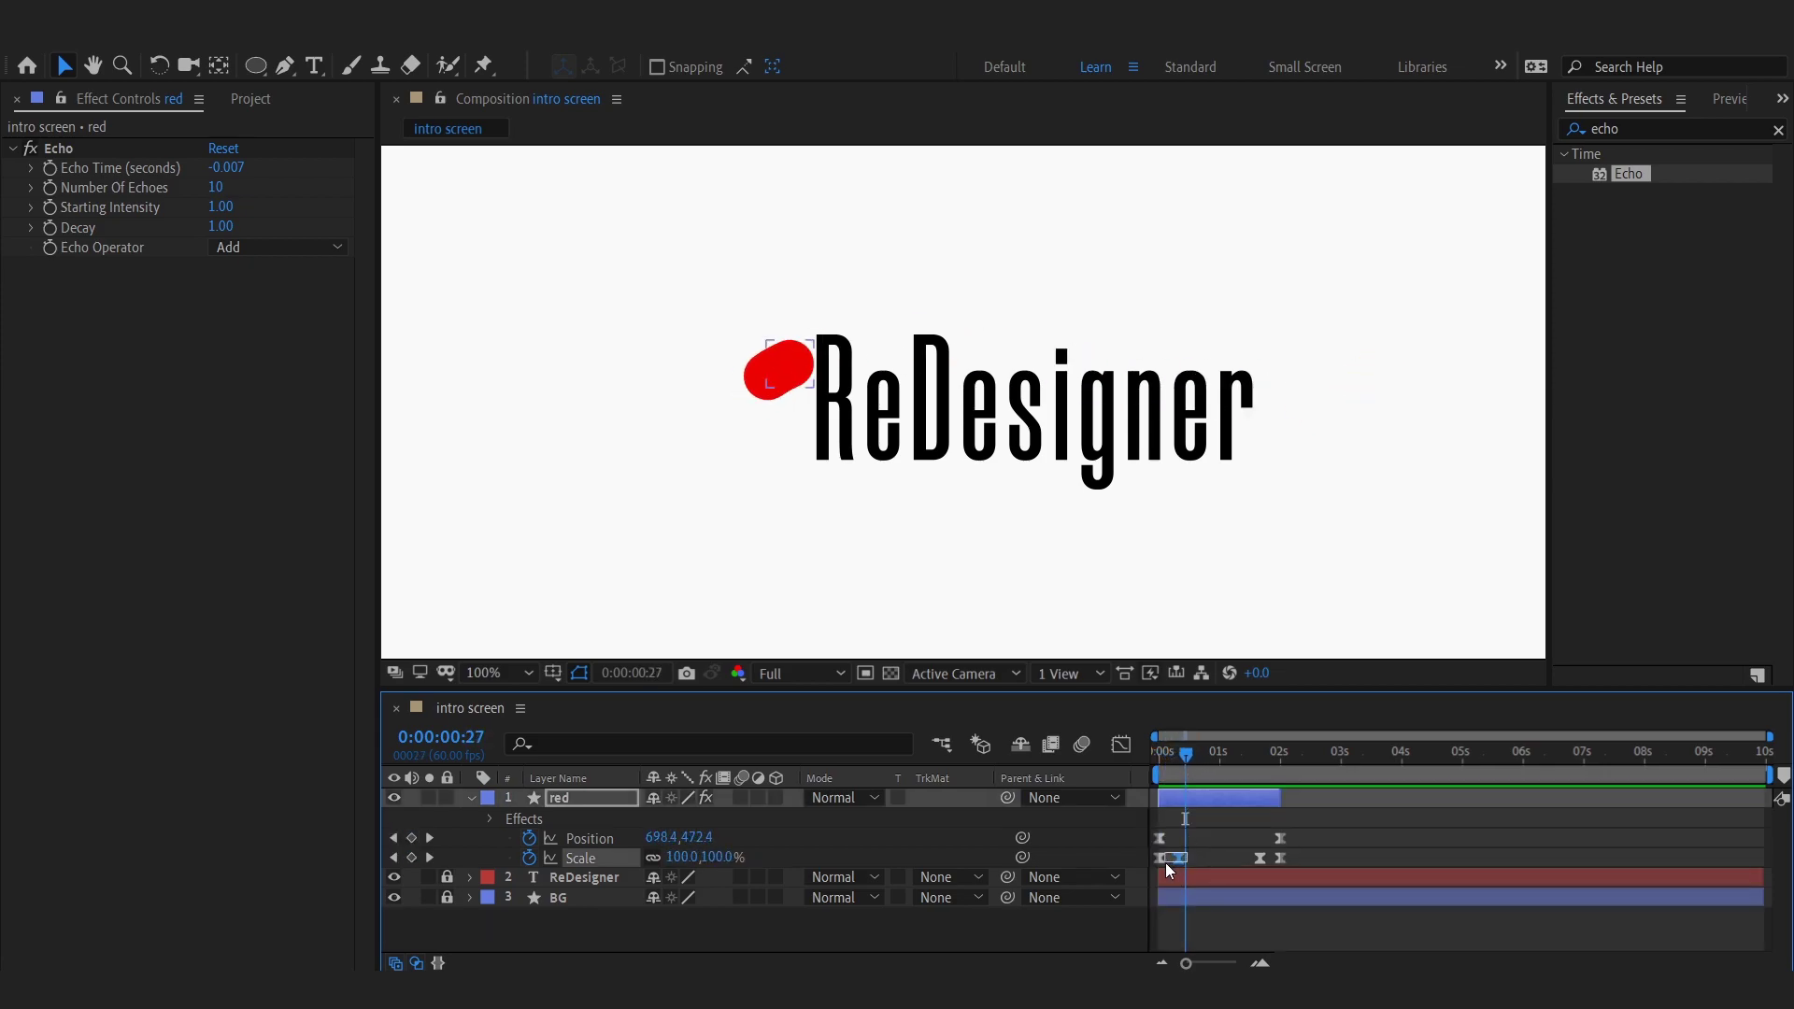
pyautogui.press('space')
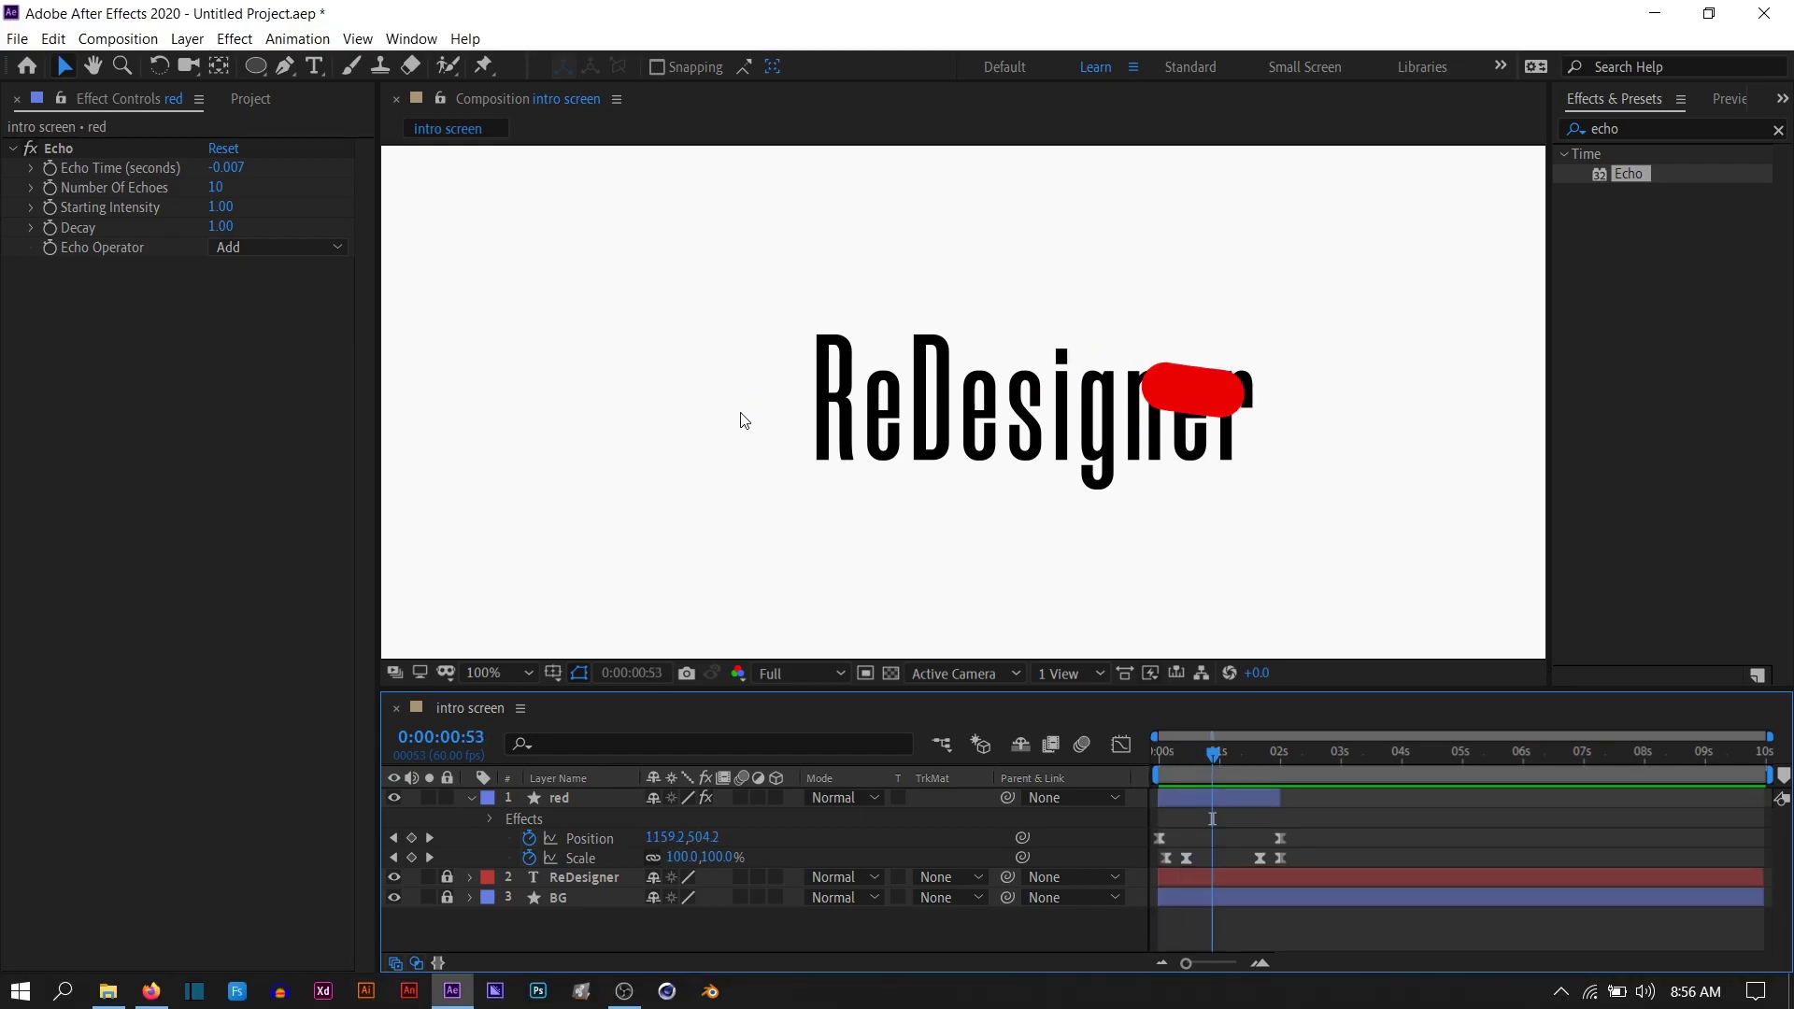
pyautogui.click(469, 797)
pyautogui.click(1198, 772)
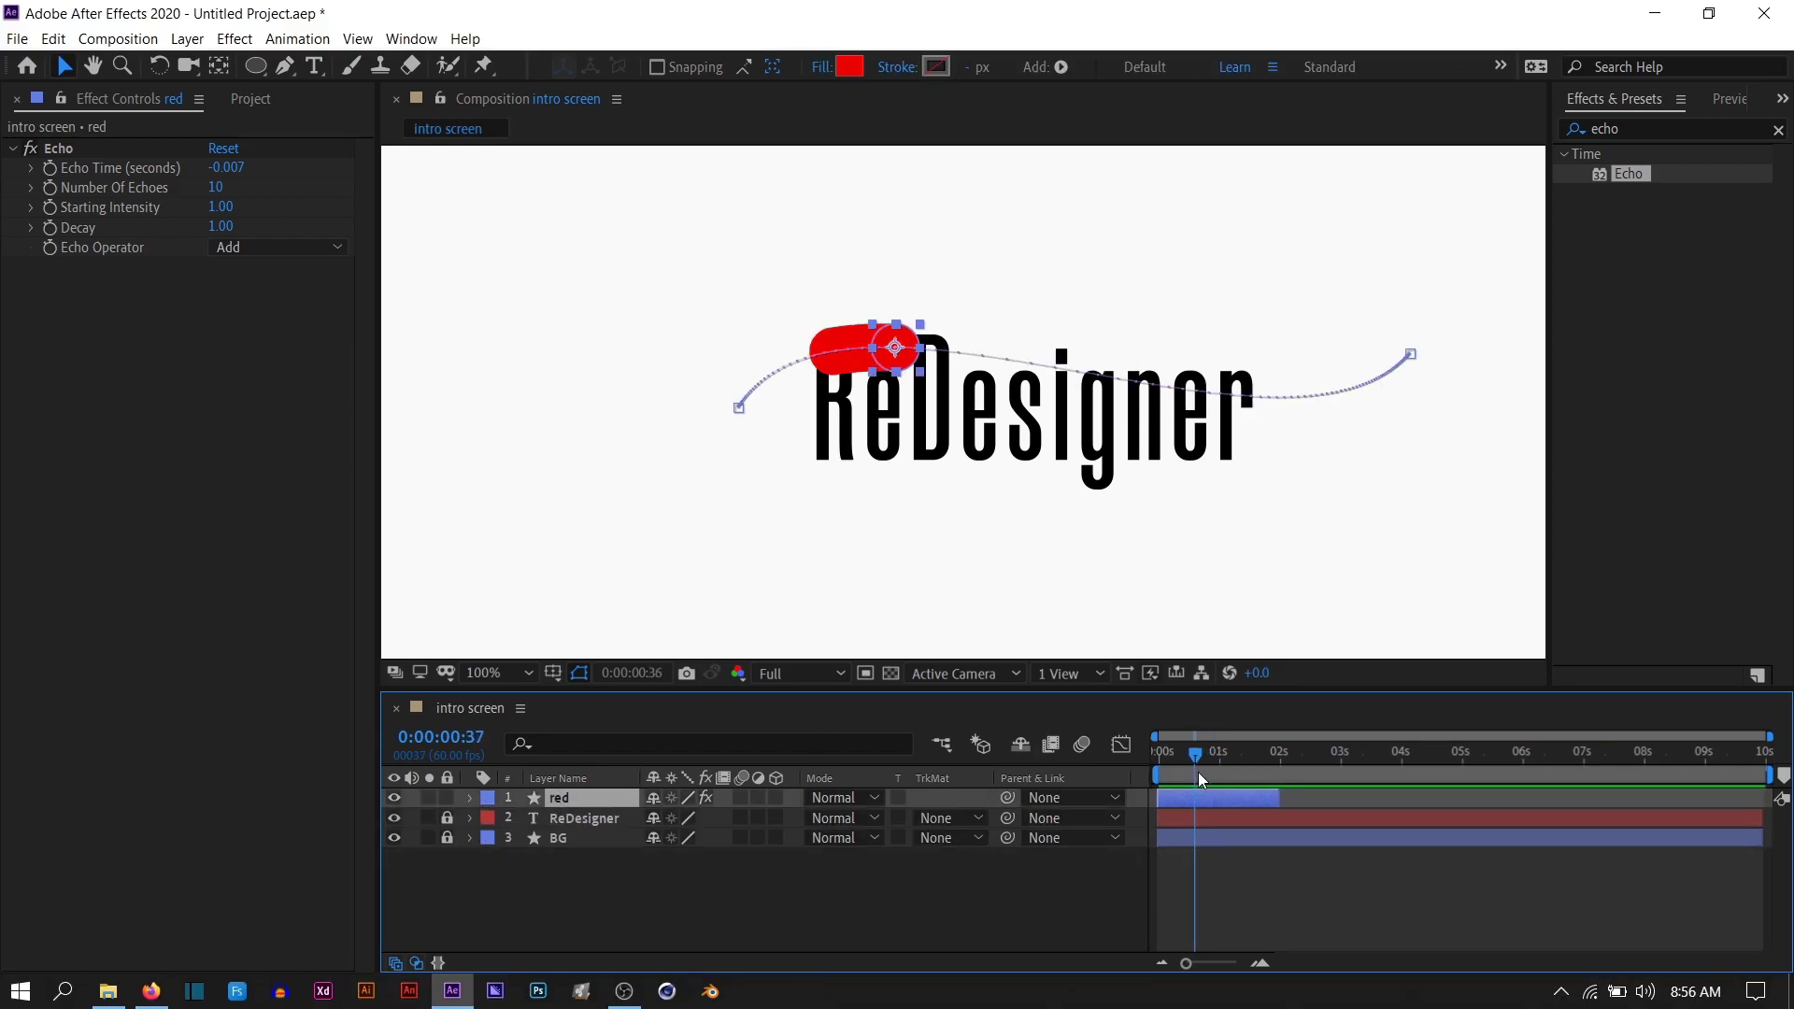
# Duplicate the red layer and name the copy 'orange'
pyautogui.hotkey('ctrl', 'd')
pyautogui.press('Return')
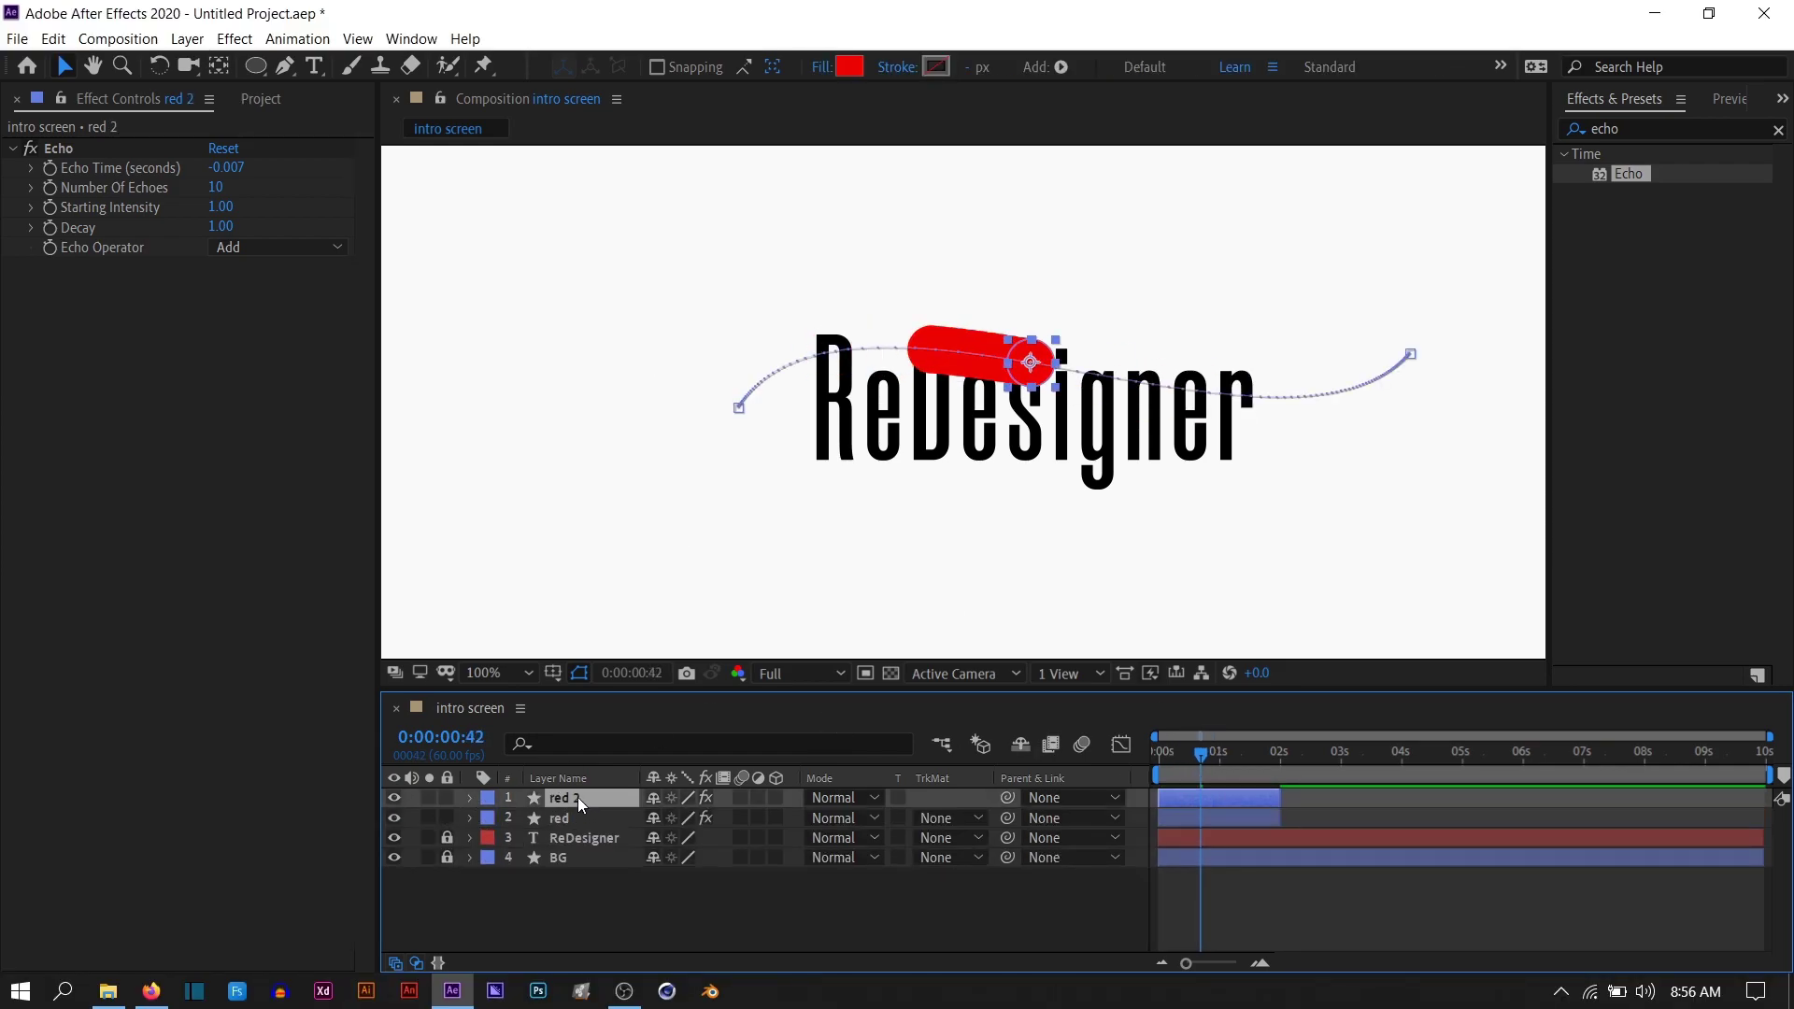
pyautogui.rightClick(578, 798)
pyautogui.click(625, 777)
pyautogui.write('orange')
pyautogui.press('Return')
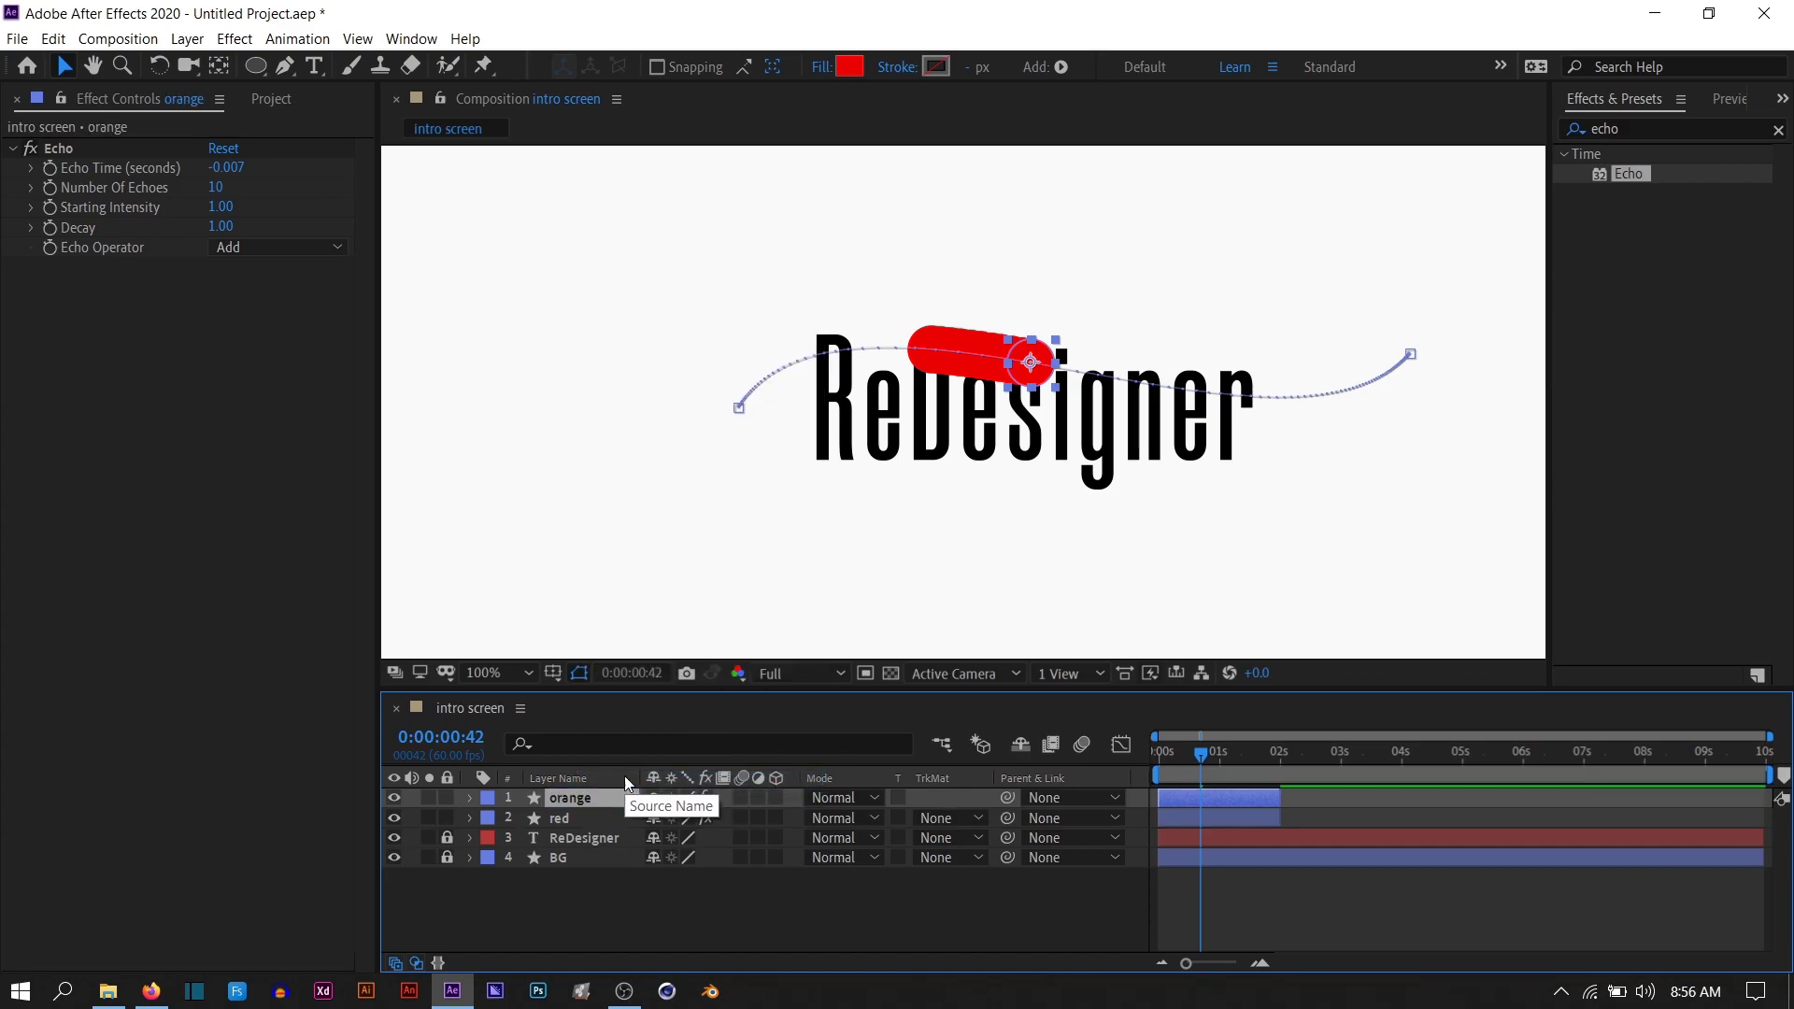
# Duplicate again as a layer named 'blue' with a blue fill
pyautogui.rightClick(606, 800)
pyautogui.hotkey('ctrl', 'd')
pyautogui.press('Return')
pyautogui.write('blue')
pyautogui.click(844, 73)
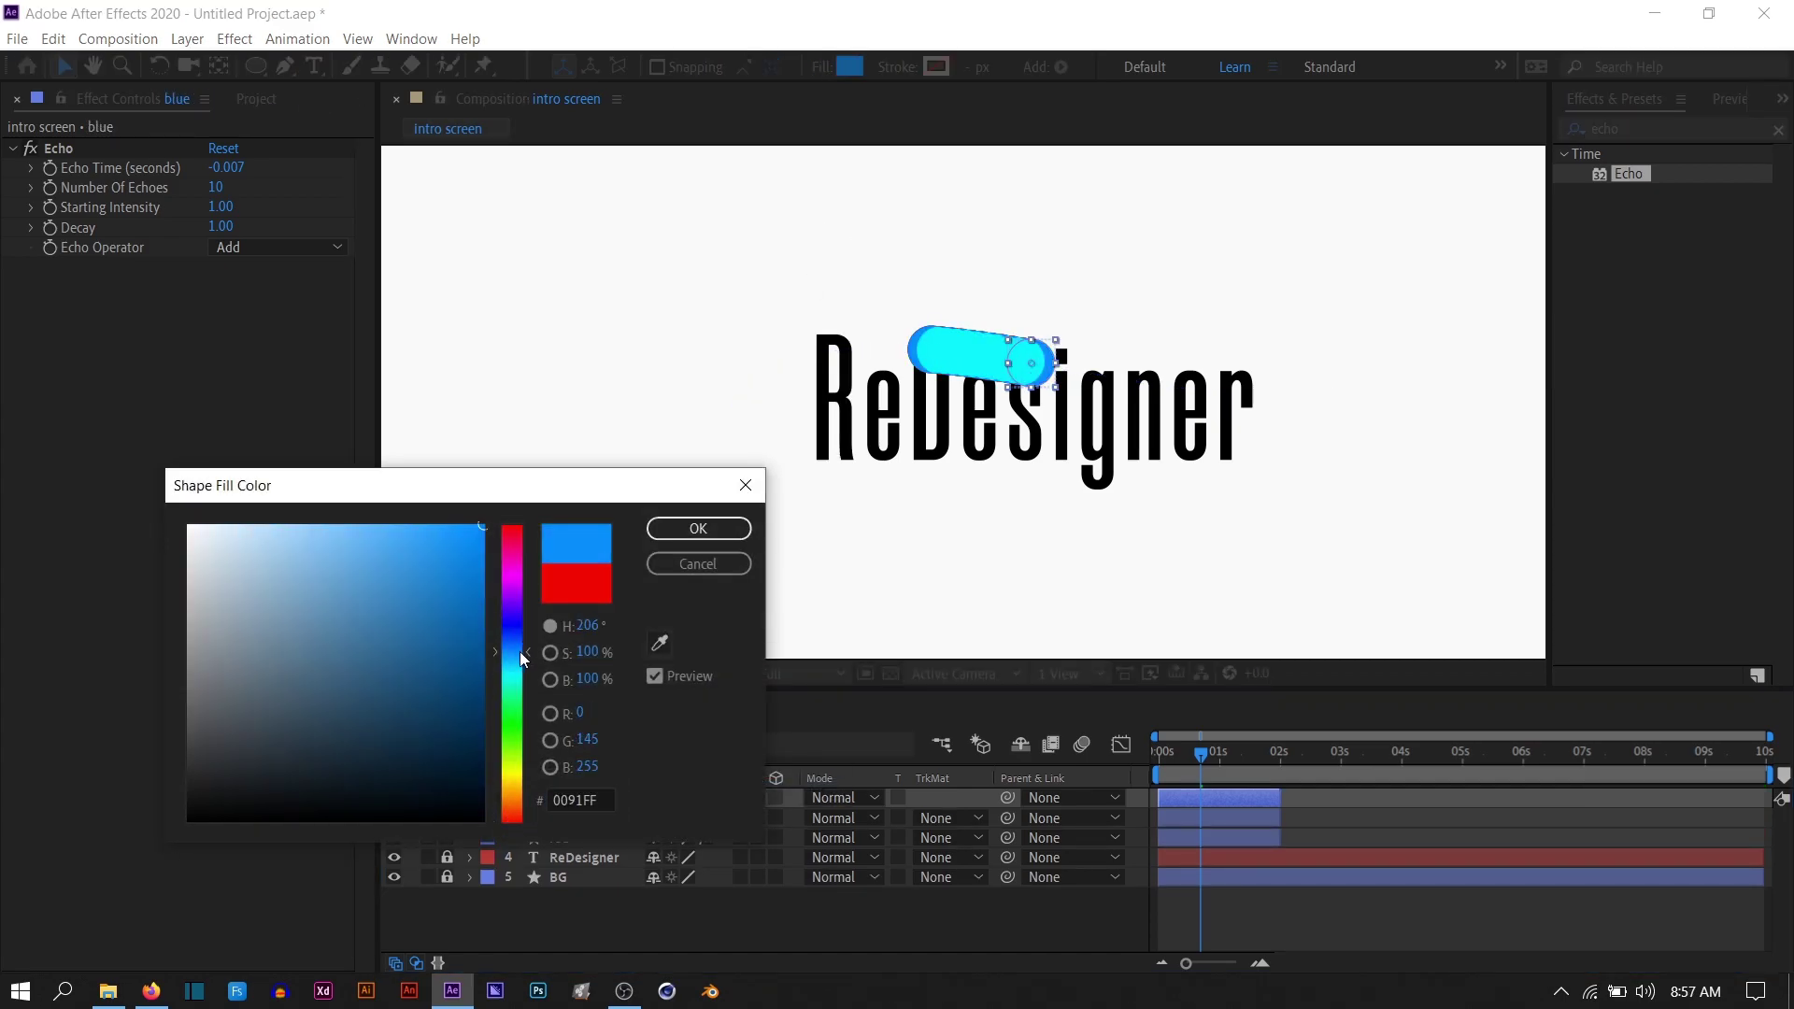
pyautogui.click(485, 557)
pyautogui.click(698, 529)
# Give the orange layer an orange fill colour
pyautogui.click(570, 817)
pyautogui.click(850, 67)
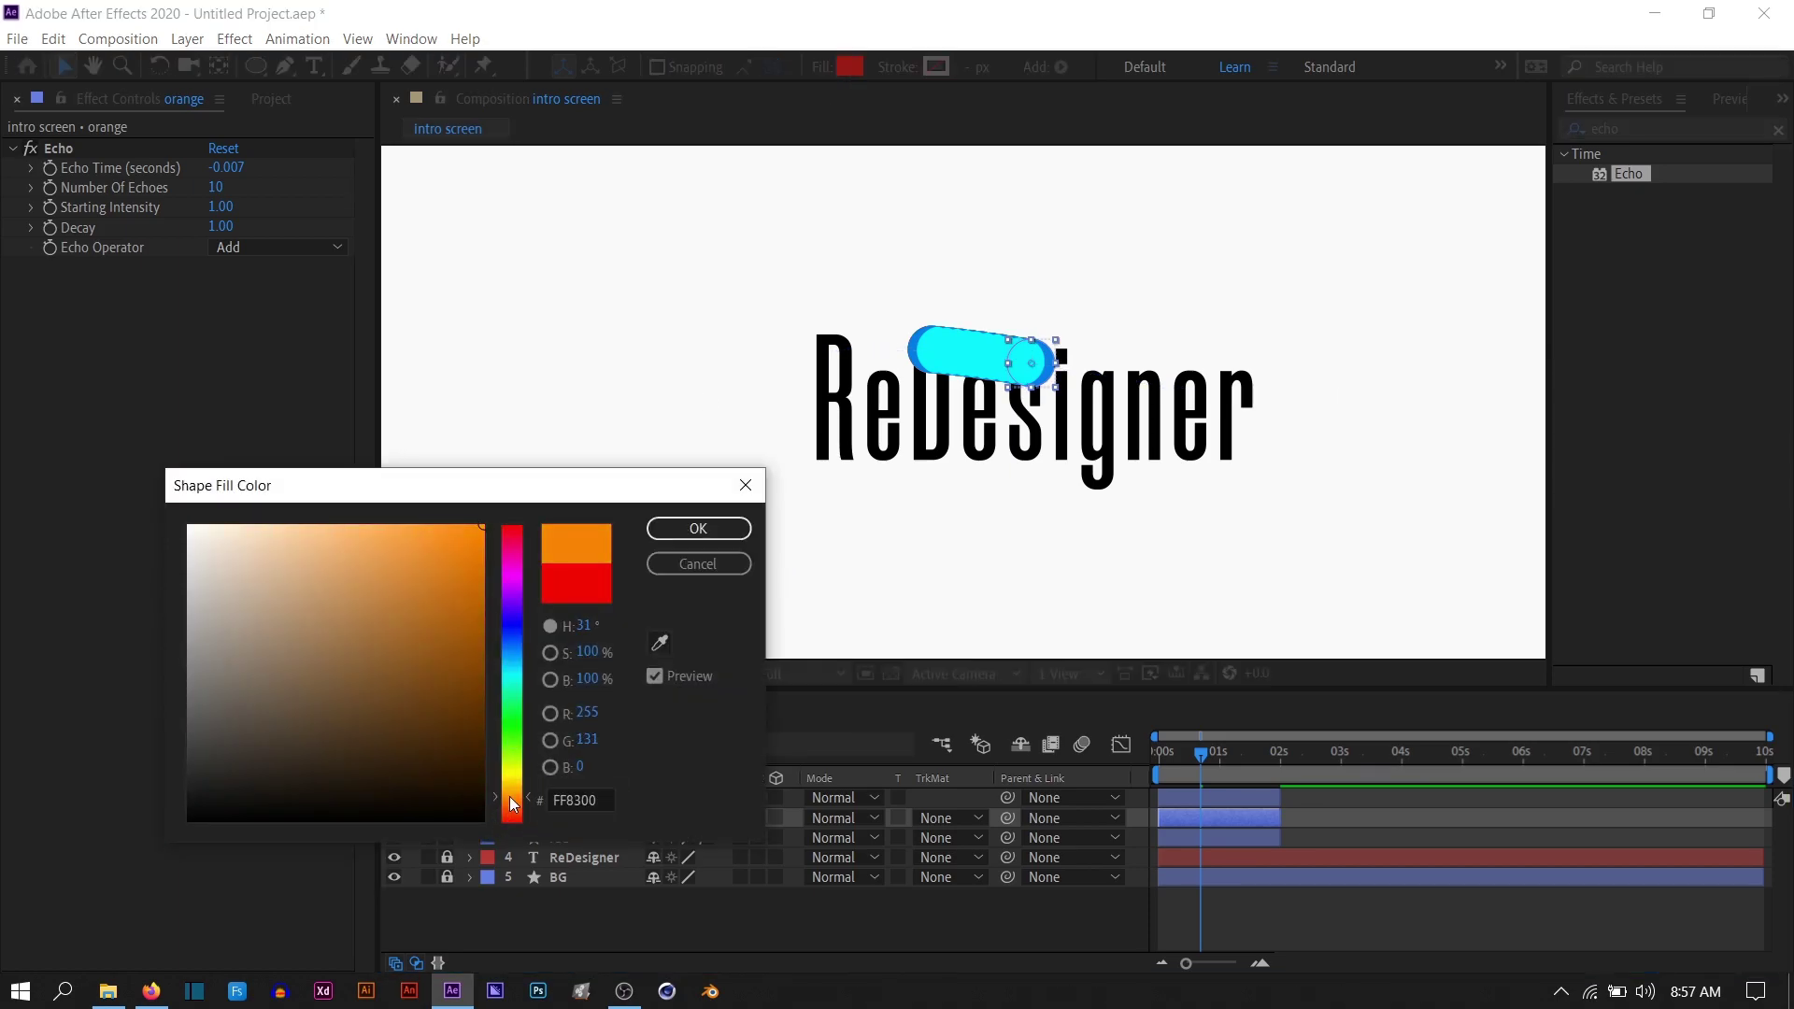
pyautogui.click(699, 529)
pyautogui.moveTo(1204, 782); pyautogui.dragTo(1191, 785)
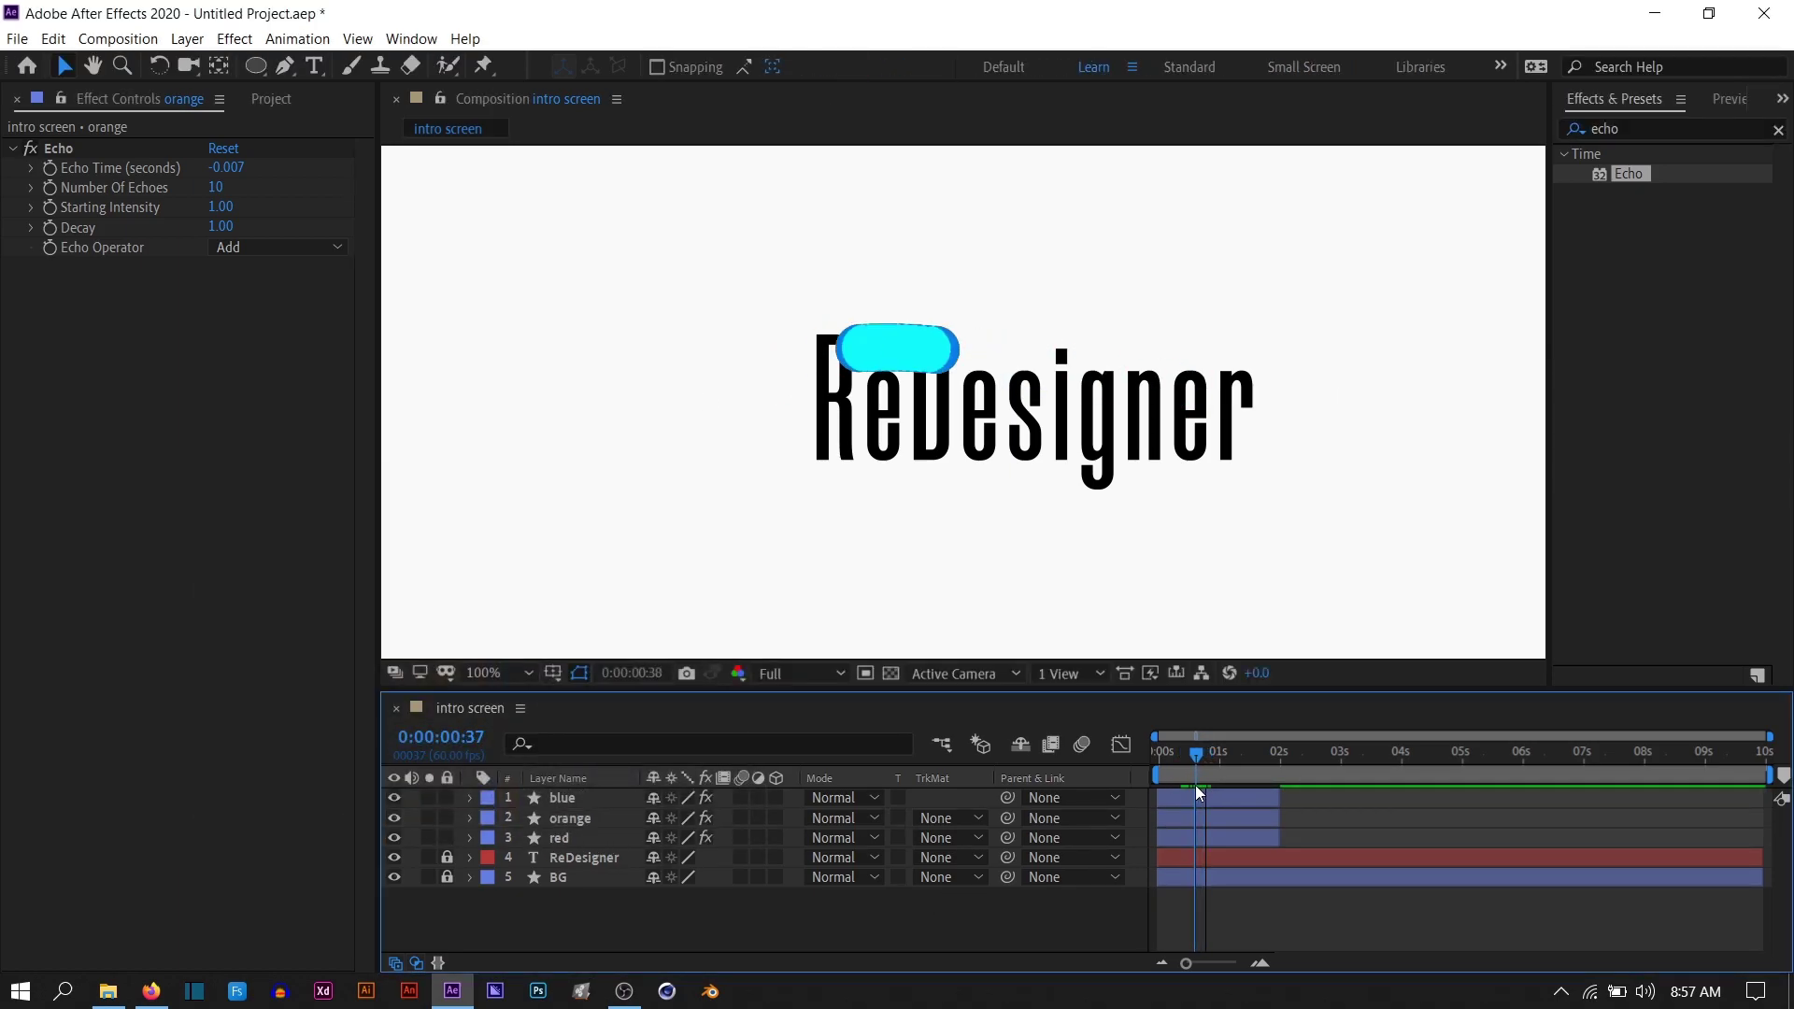
# Reshape the blue layer's motion path into a different curve
pyautogui.click(805, 355)
pyautogui.click(738, 409)
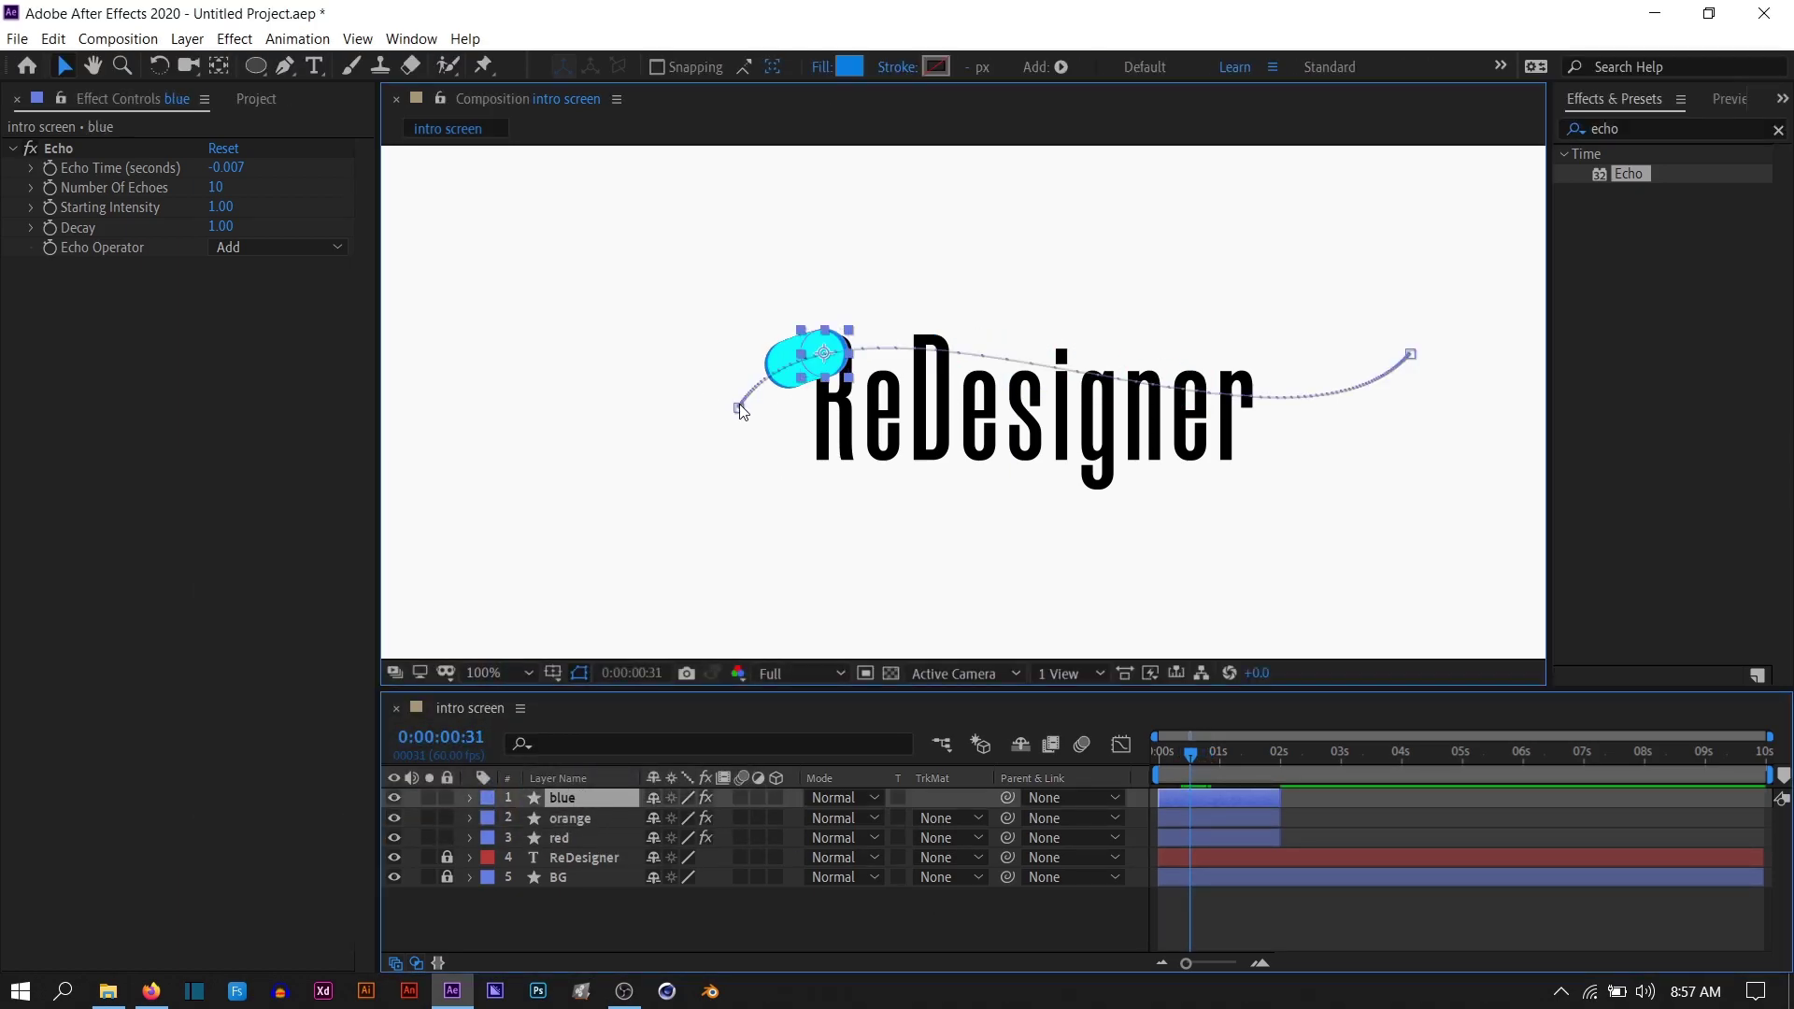
pyautogui.moveTo(849, 243); pyautogui.dragTo(875, 470)
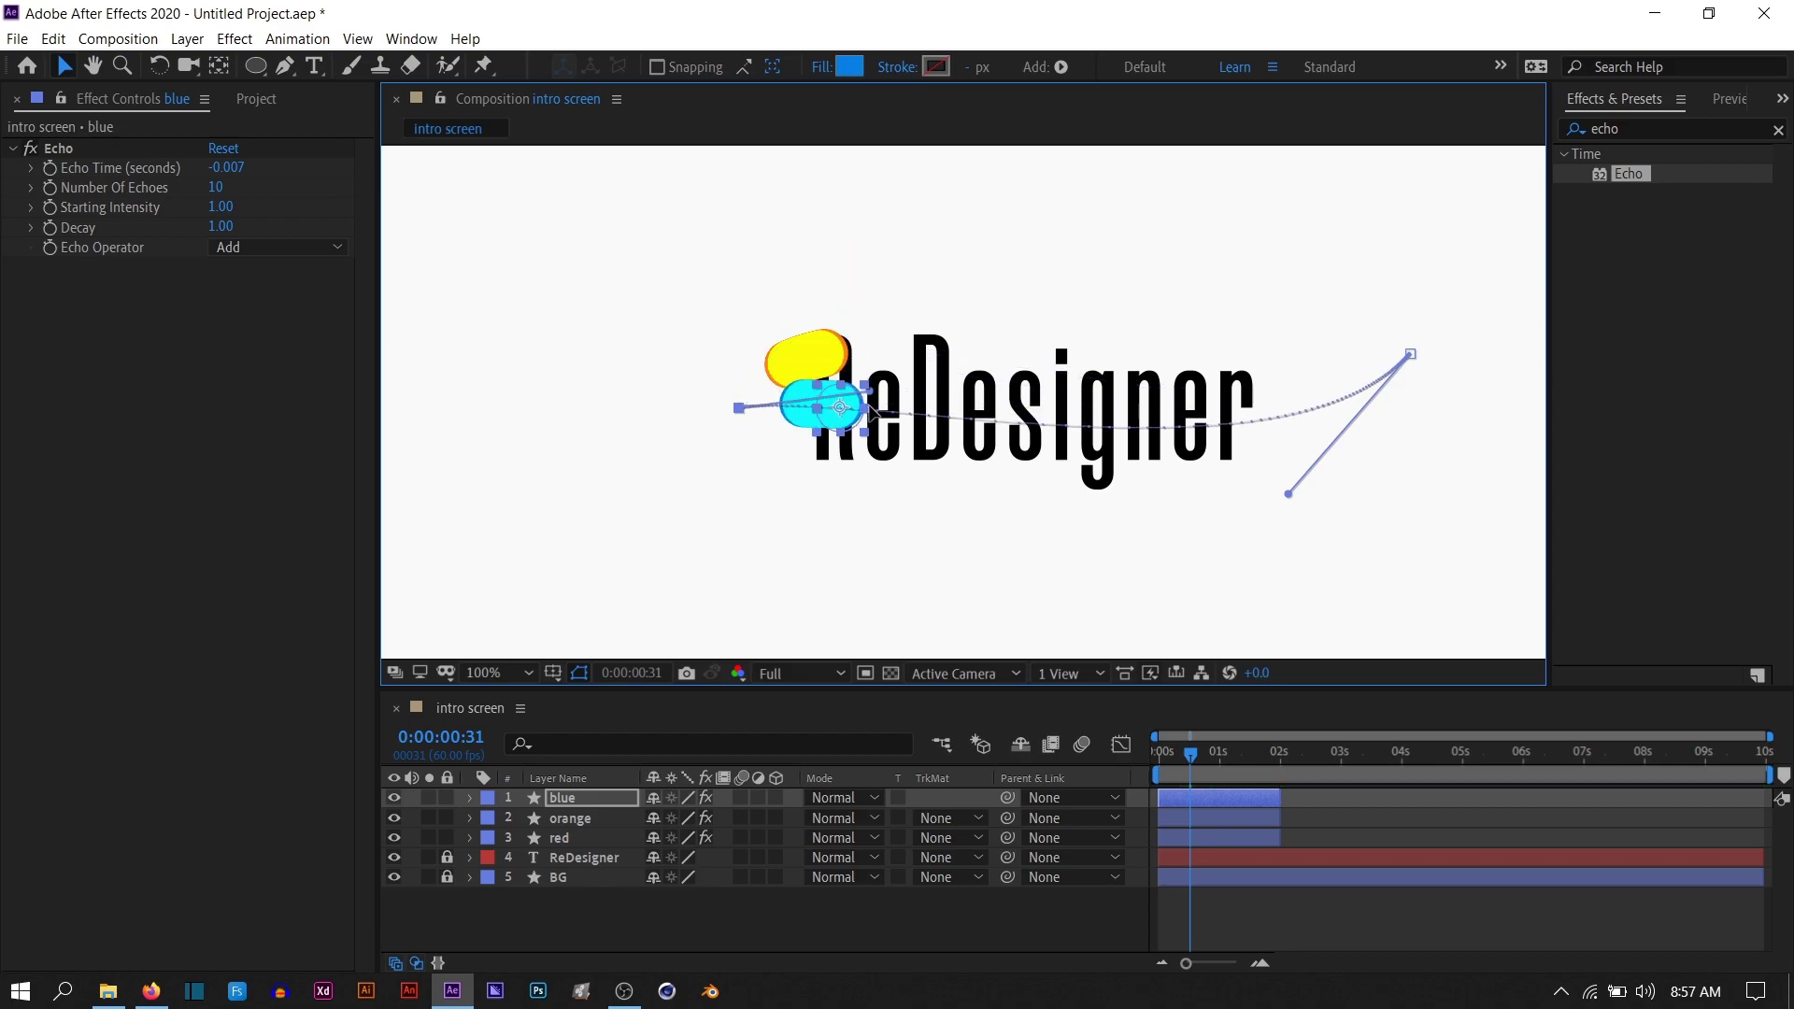
pyautogui.moveTo(1290, 494); pyautogui.dragTo(1188, 407)
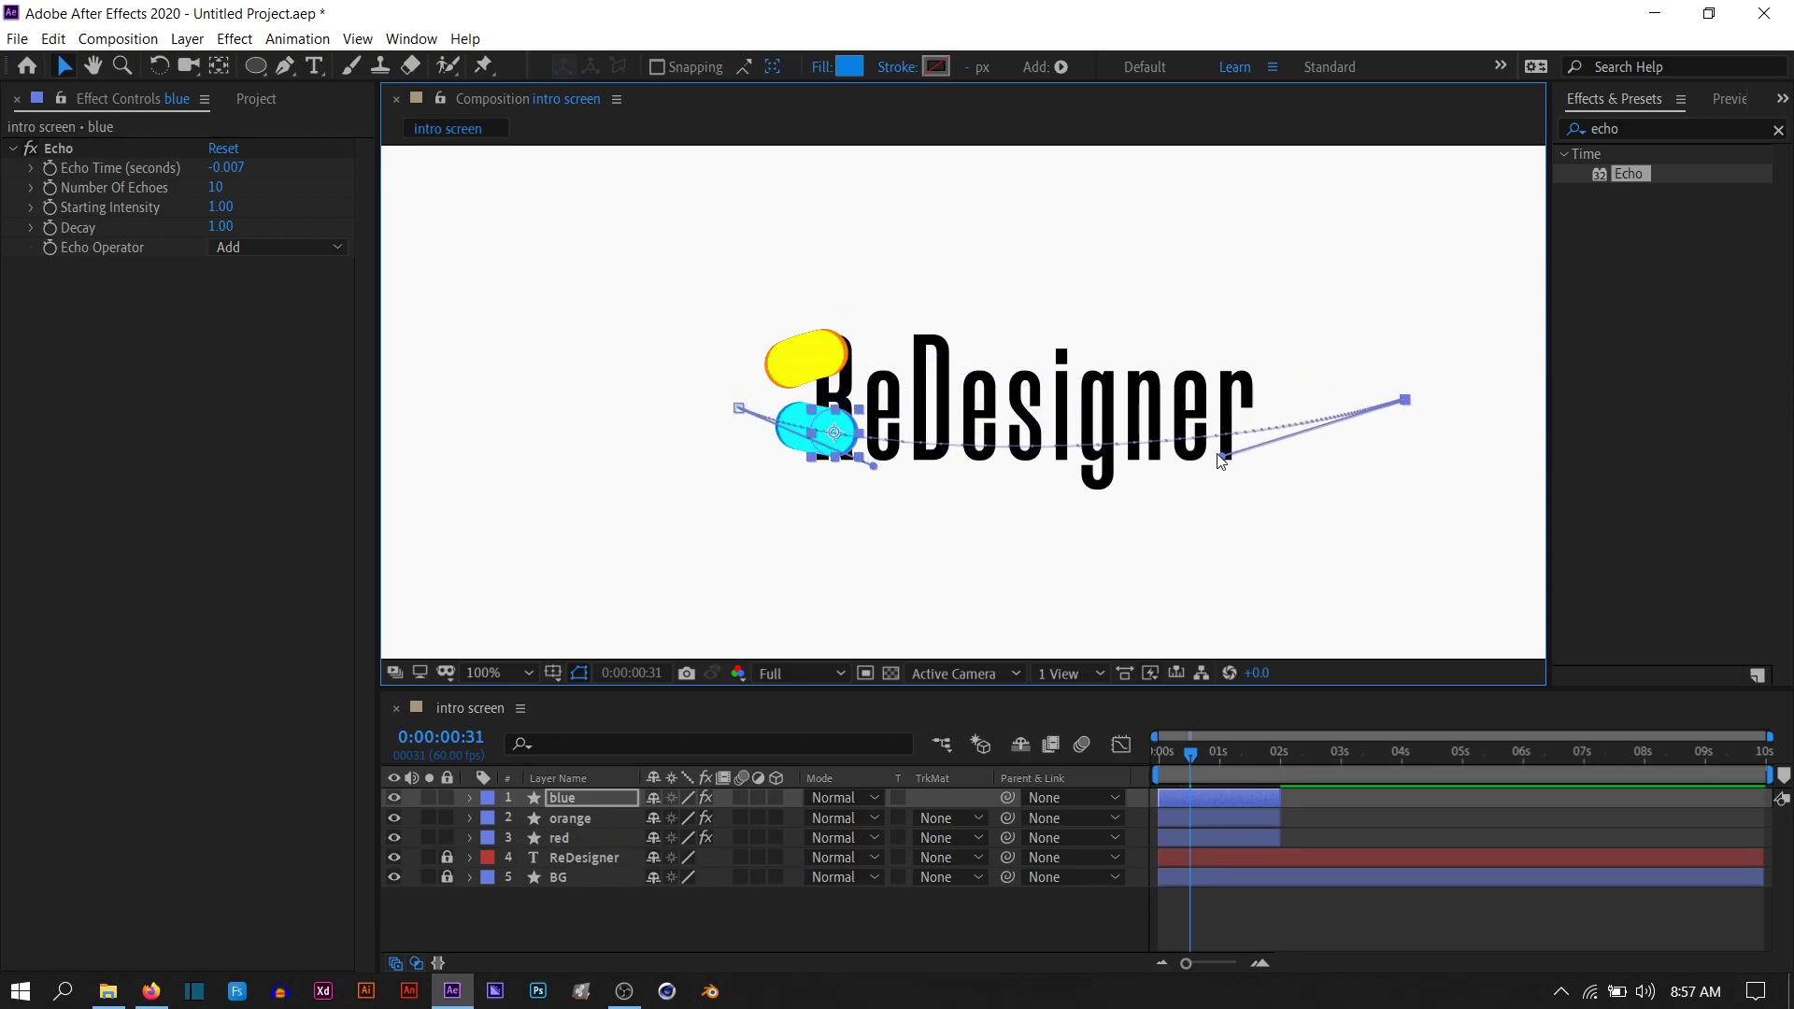
pyautogui.click(832, 456)
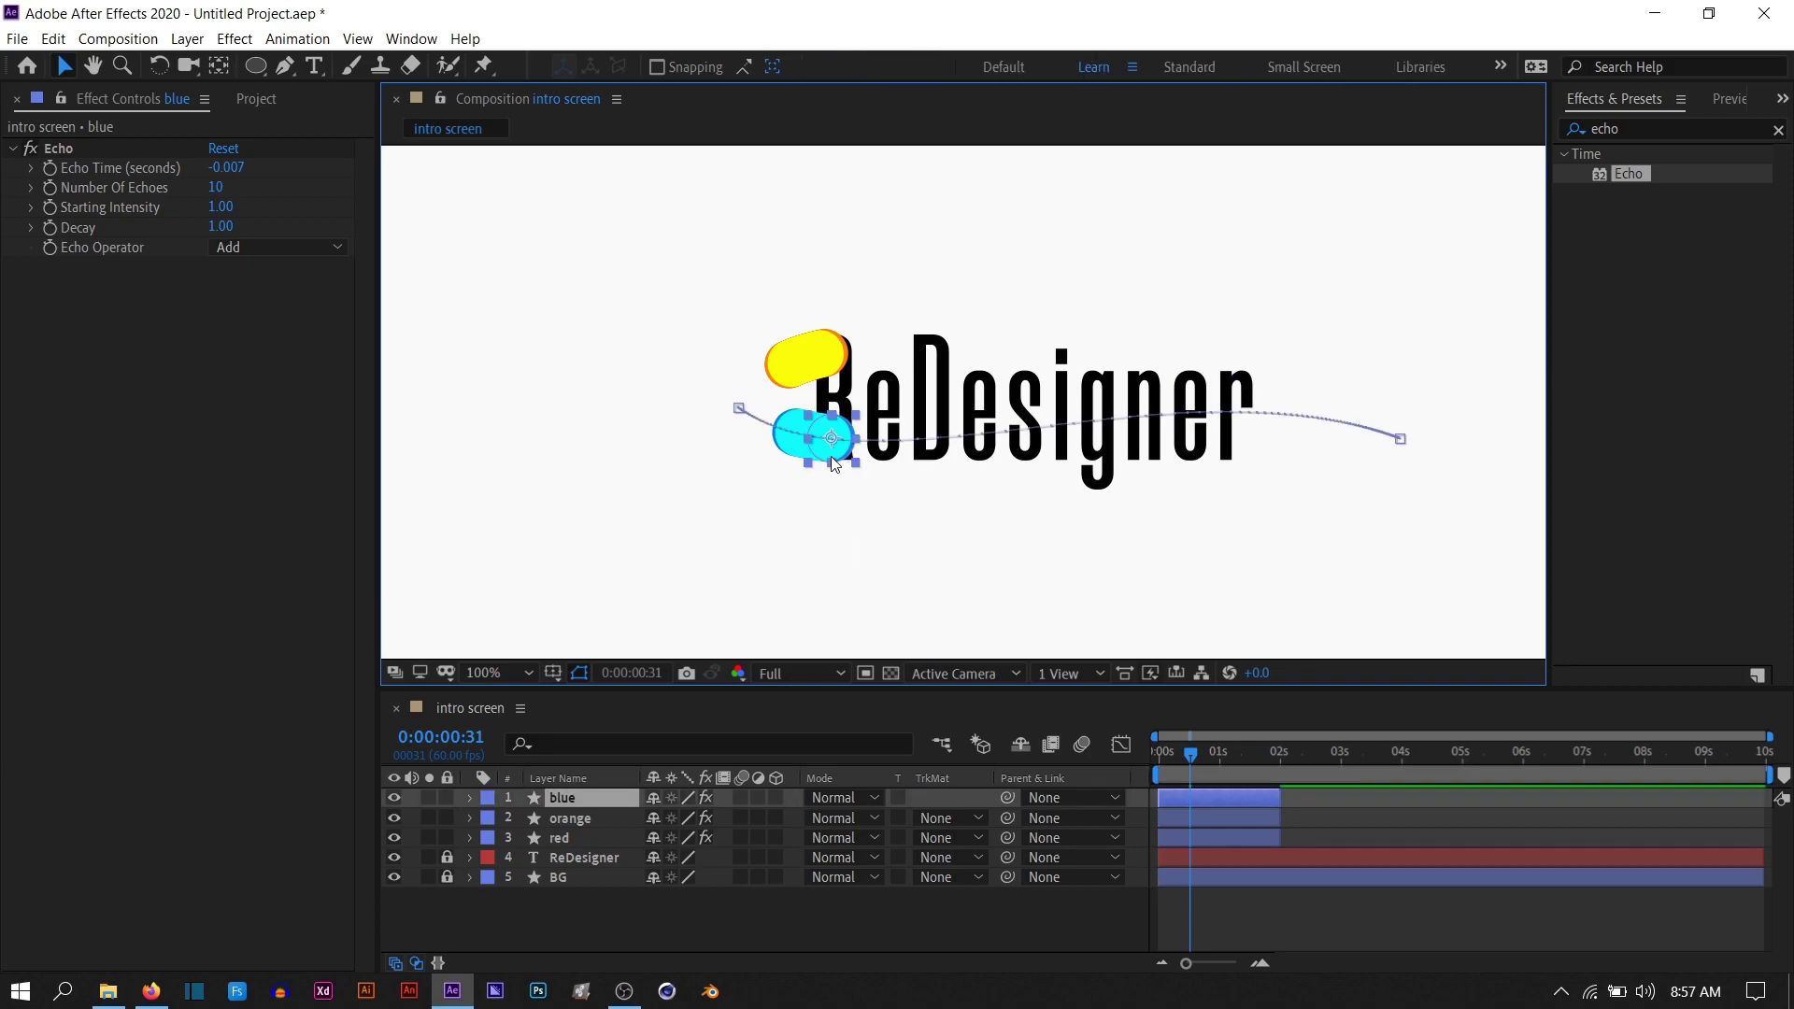
pyautogui.scroll(-3, 901, 489)
pyautogui.scroll(2, 879, 430)
# Set the Echo Operator to Maximum on the blue and orange layers
pyautogui.click(271, 247)
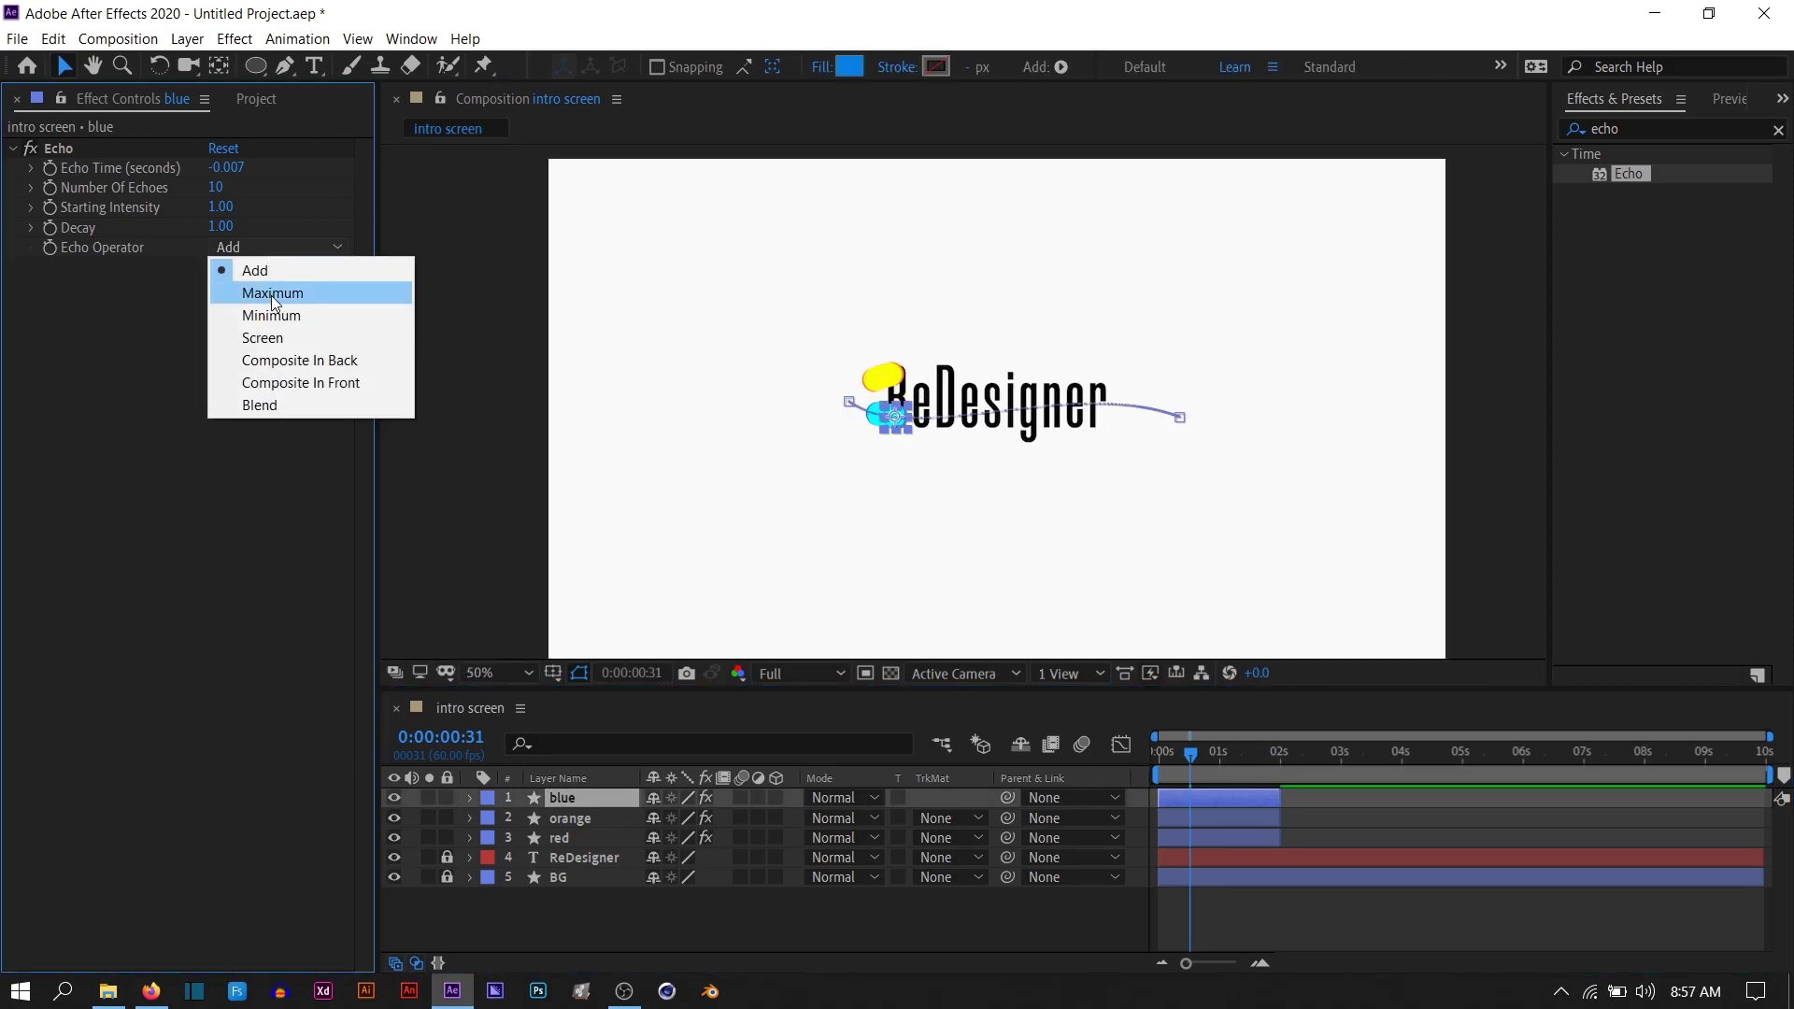
pyautogui.click(272, 293)
pyautogui.hotkey('ctrl', 'Down')
pyautogui.click(271, 247)
pyautogui.click(271, 292)
pyautogui.click(1200, 755)
pyautogui.moveTo(1201, 759); pyautogui.dragTo(1198, 759)
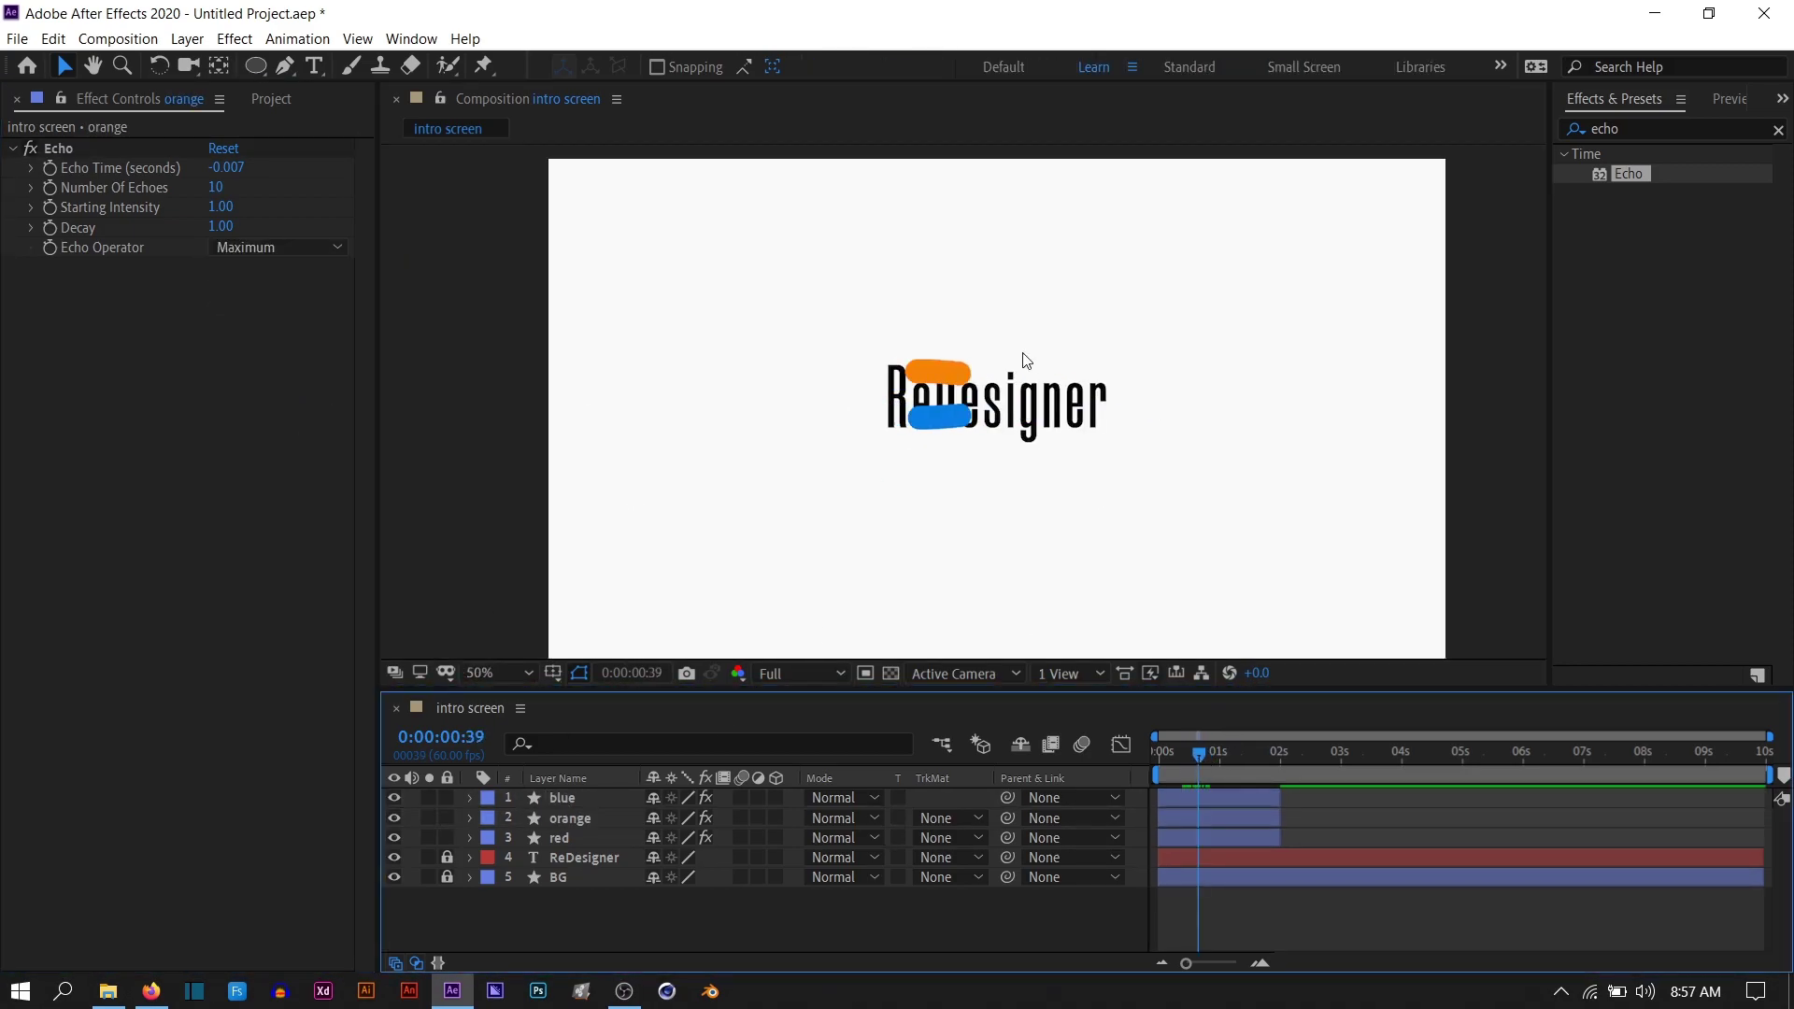
# Reshape the orange layer's motion path and preview the three echo strokes
pyautogui.click(914, 355)
pyautogui.press('.')
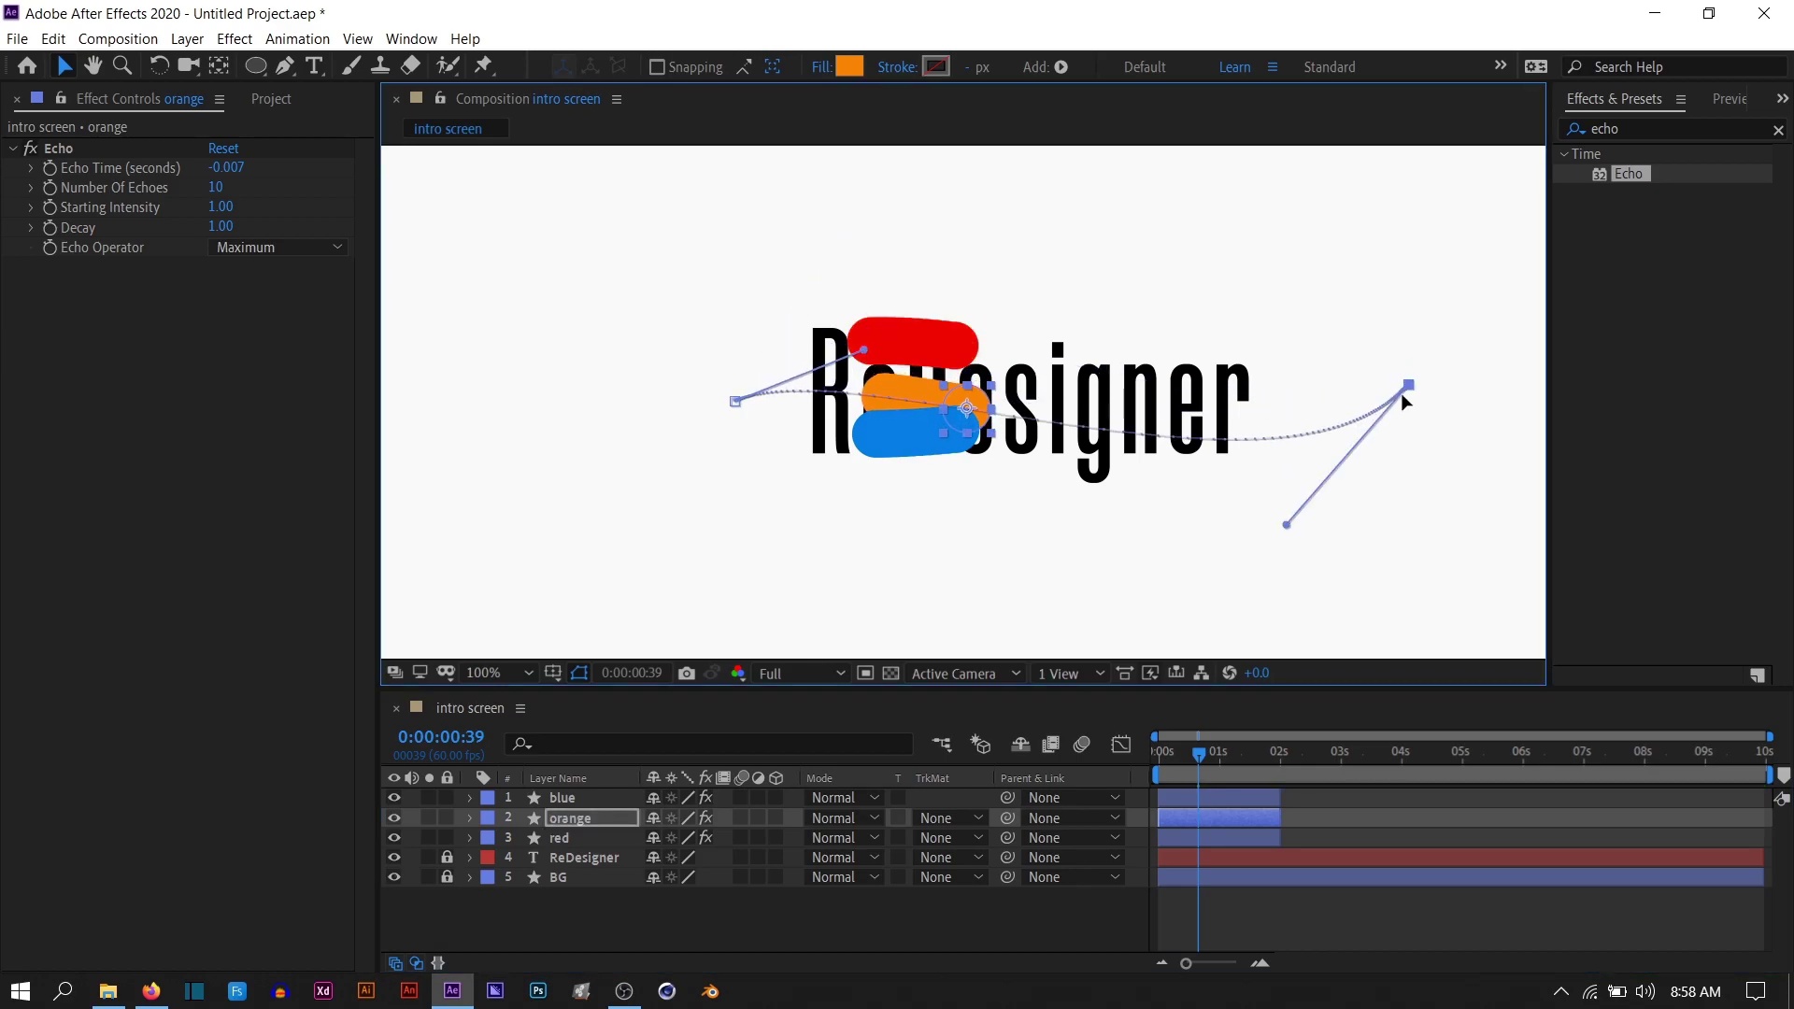
pyautogui.moveTo(1303, 483); pyautogui.dragTo(1271, 539)
pyautogui.click(1195, 753)
pyautogui.press('space')
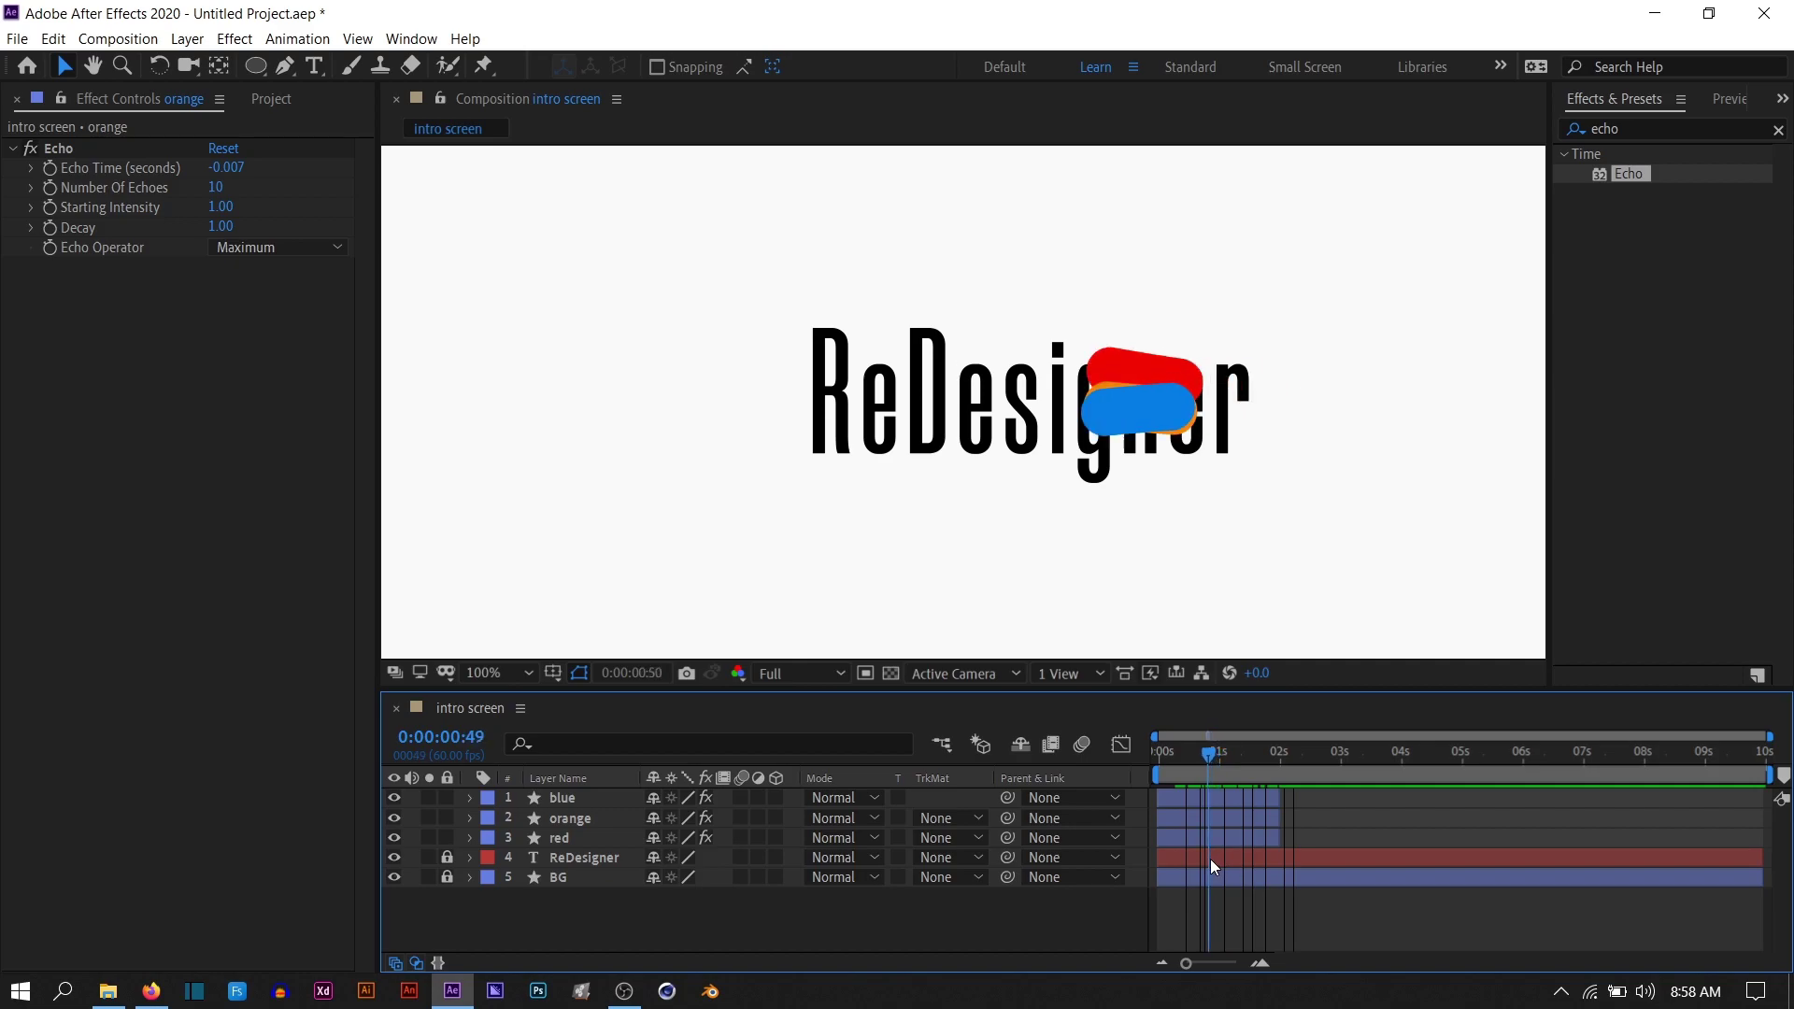
pyautogui.press('space')
# Duplicate the red, orange and blue wave layers twice, moving the copies to the top
pyautogui.click(568, 832)
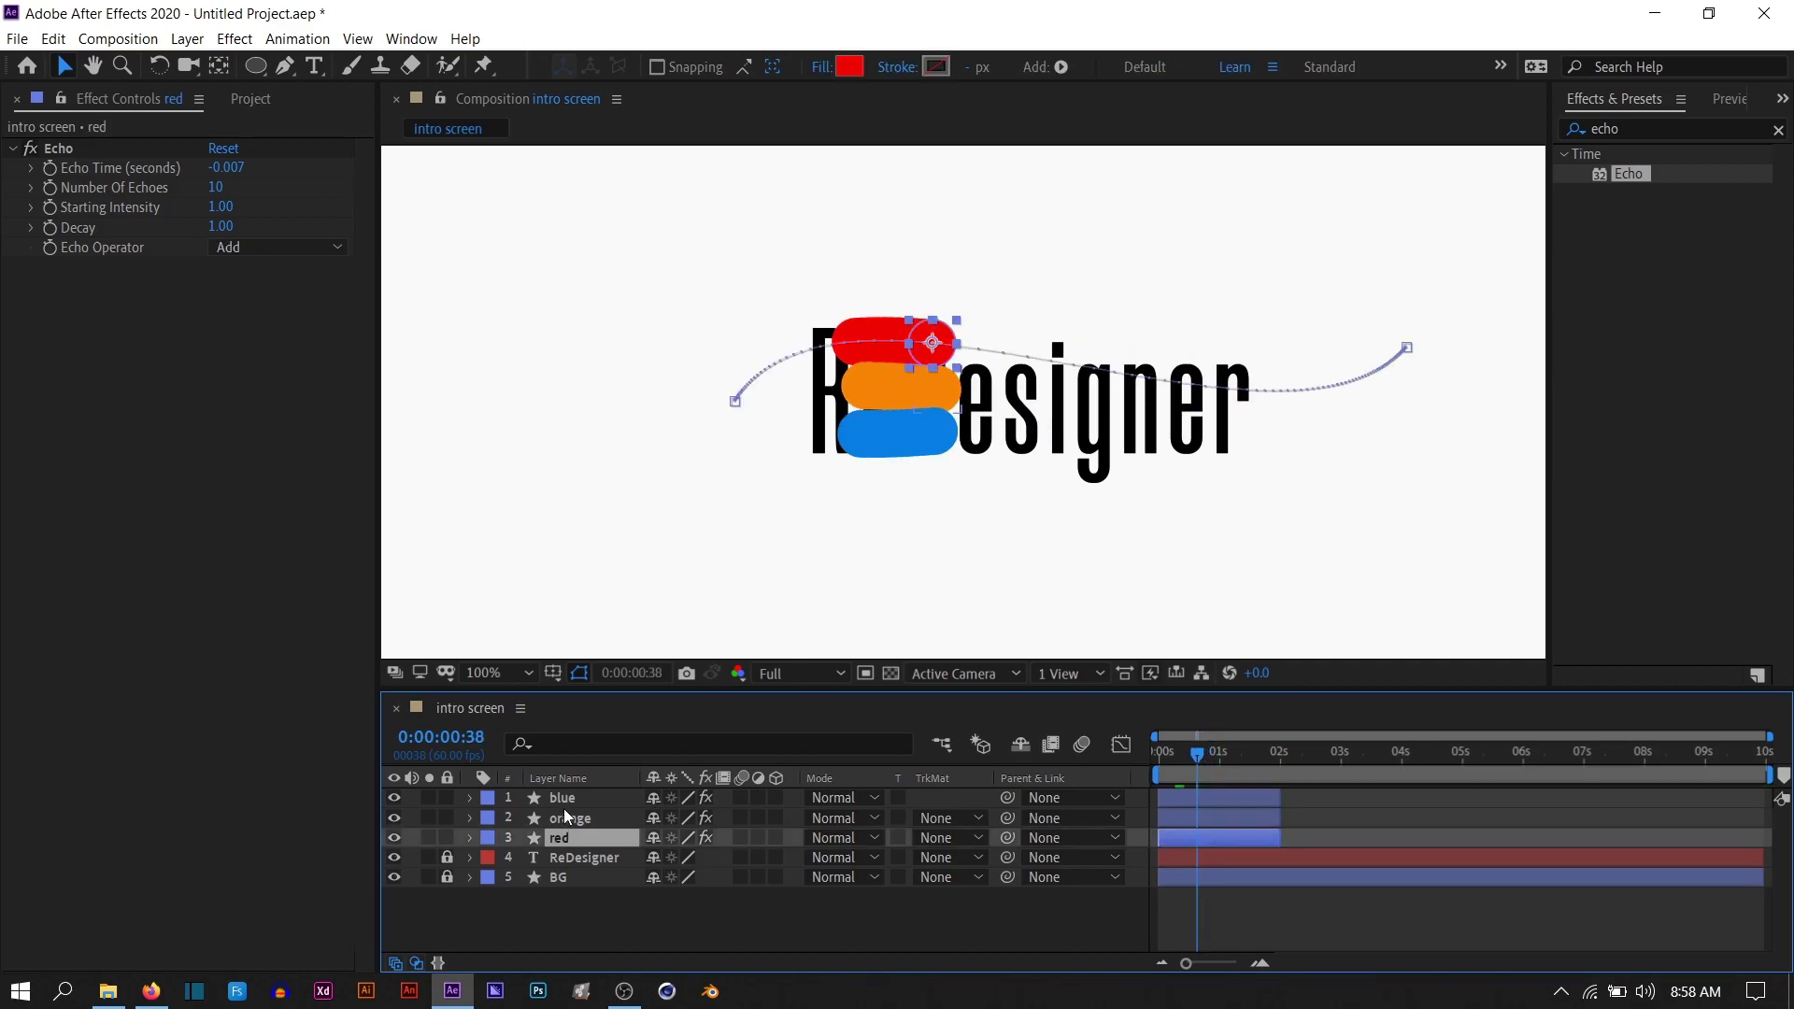
pyautogui.hotkey('ctrl', 'd')
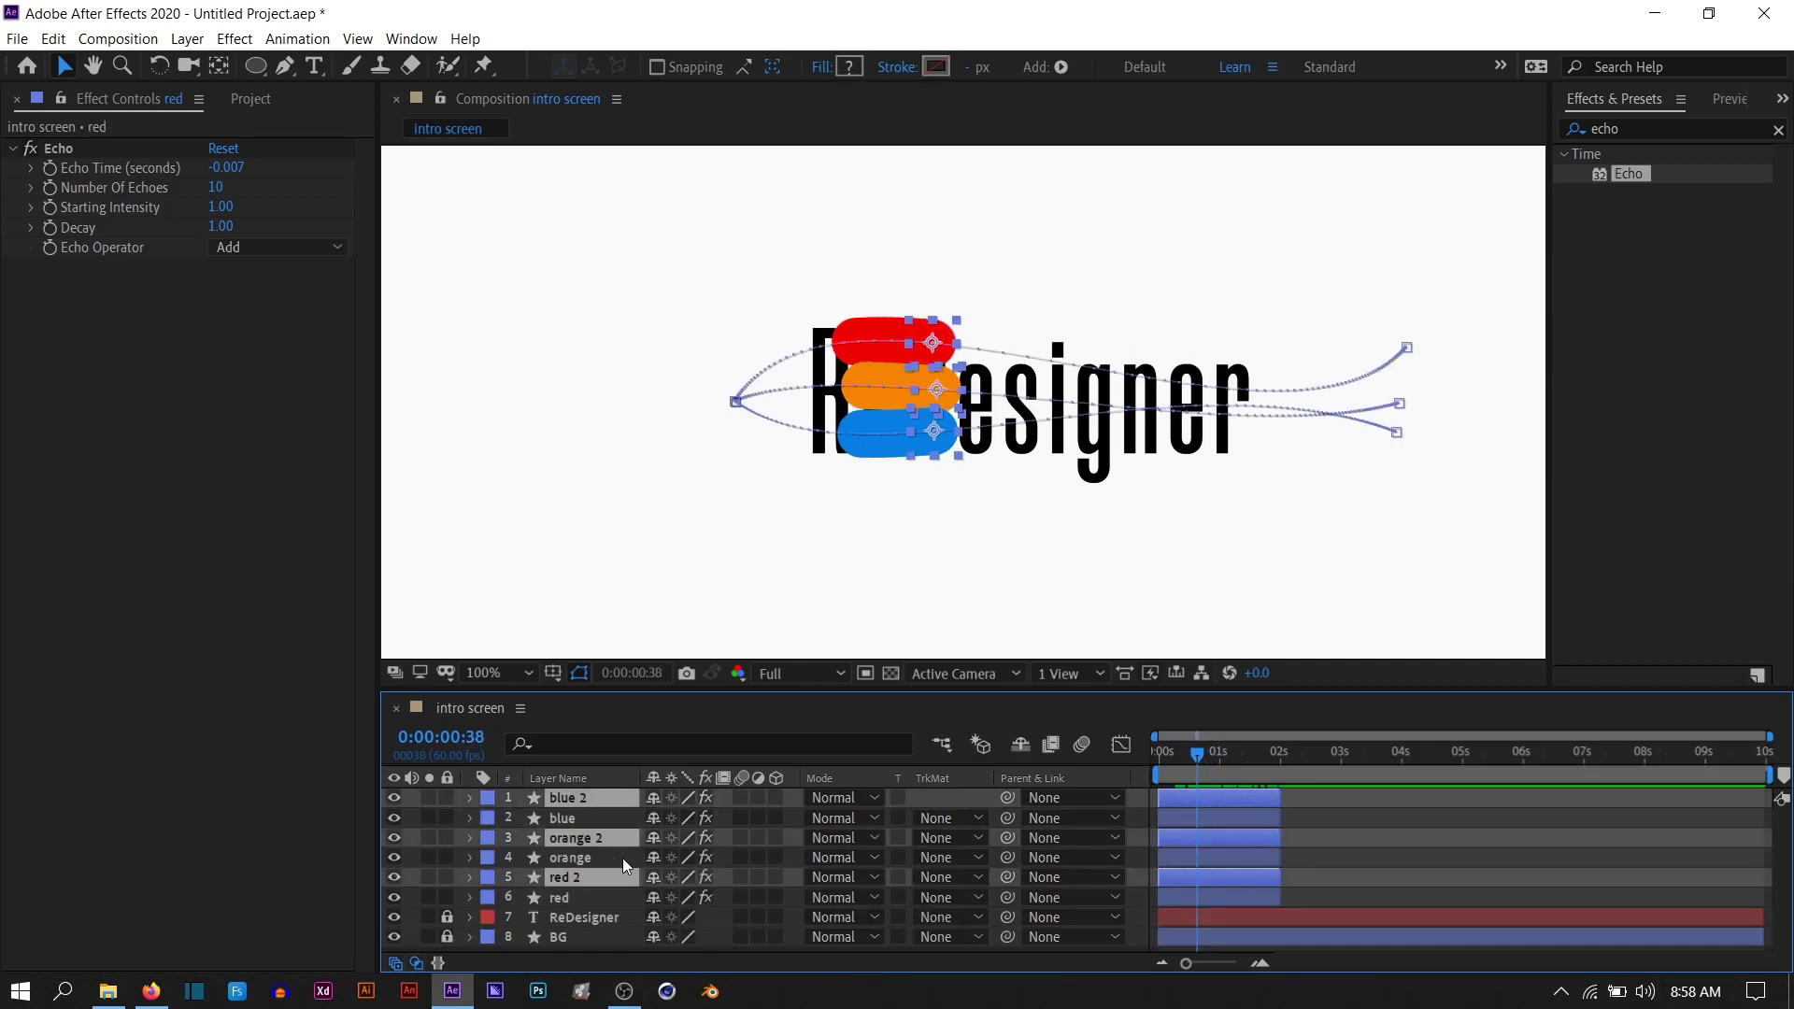
pyautogui.hotkey('ctrl', 'shift', ']')
pyautogui.hotkey('ctrl', 'd')
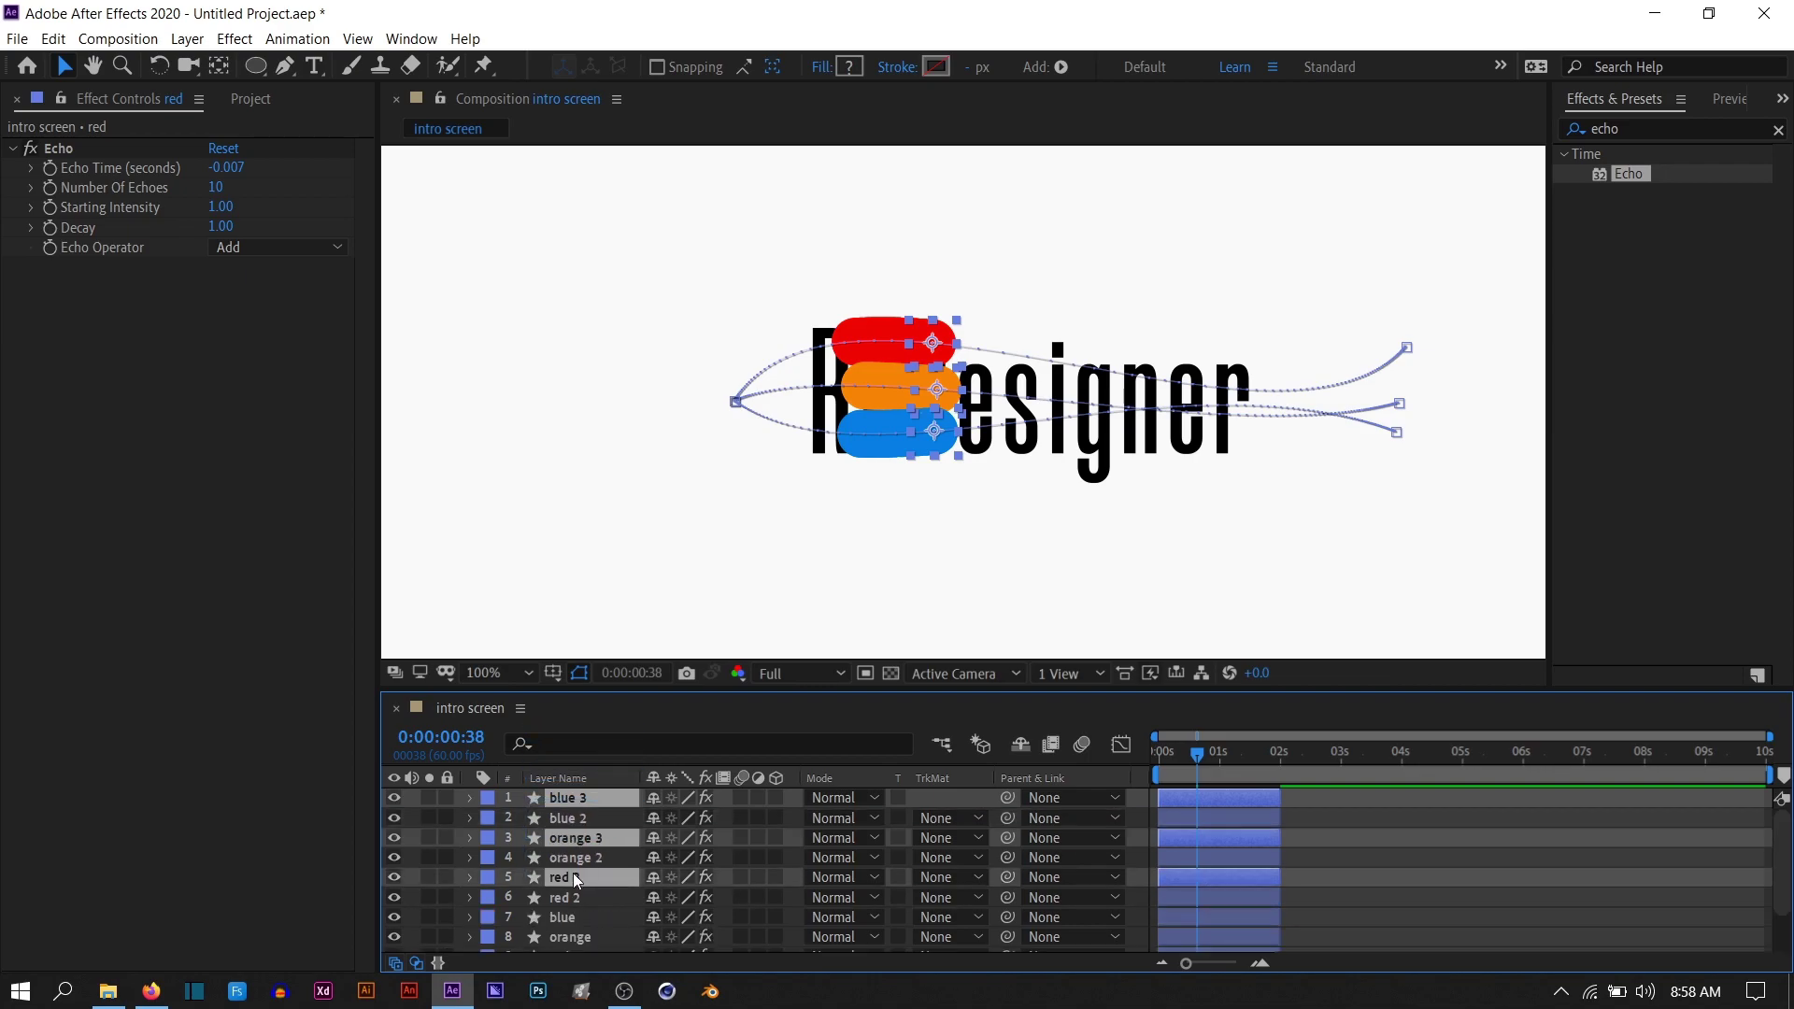
pyautogui.hotkey('ctrl', 'shift', ']')
pyautogui.click(1077, 530)
# Reshape the blue 3 and orange 3 motion paths into raised, curving sweeps
pyautogui.click(1221, 793)
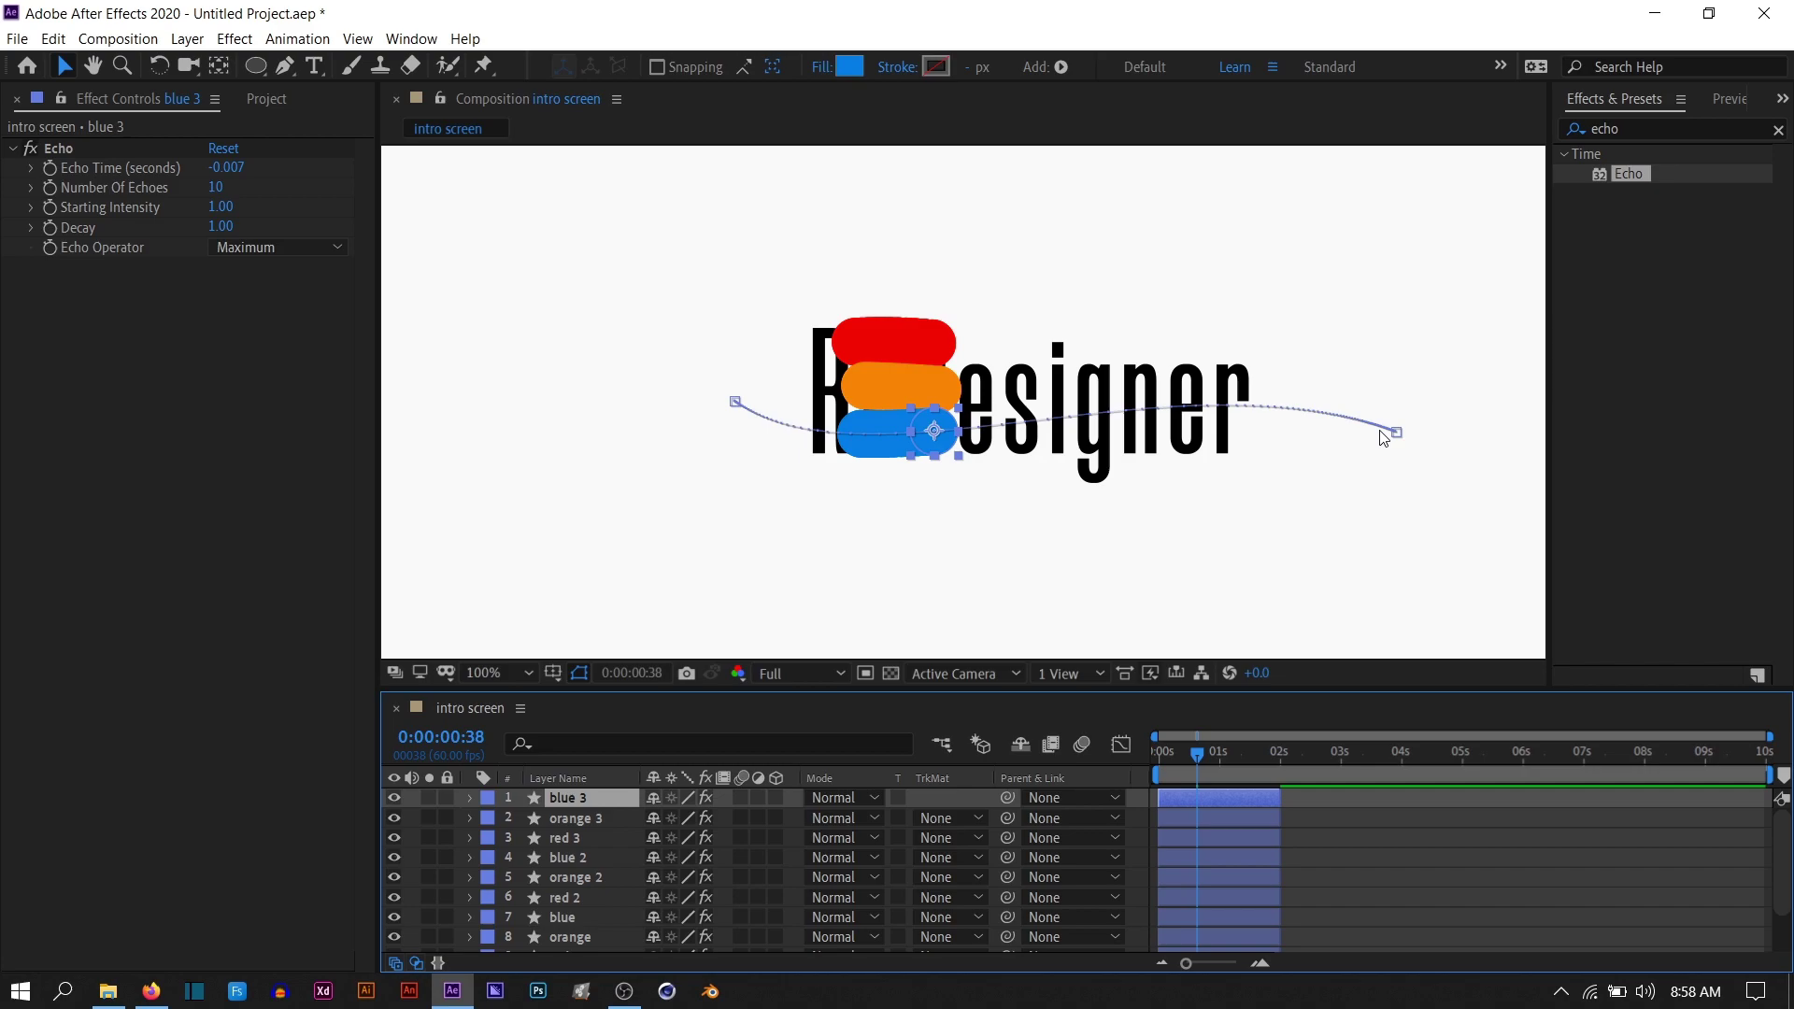
pyautogui.moveTo(1396, 433); pyautogui.dragTo(1417, 284)
pyautogui.moveTo(1194, 277); pyautogui.dragTo(1257, 409)
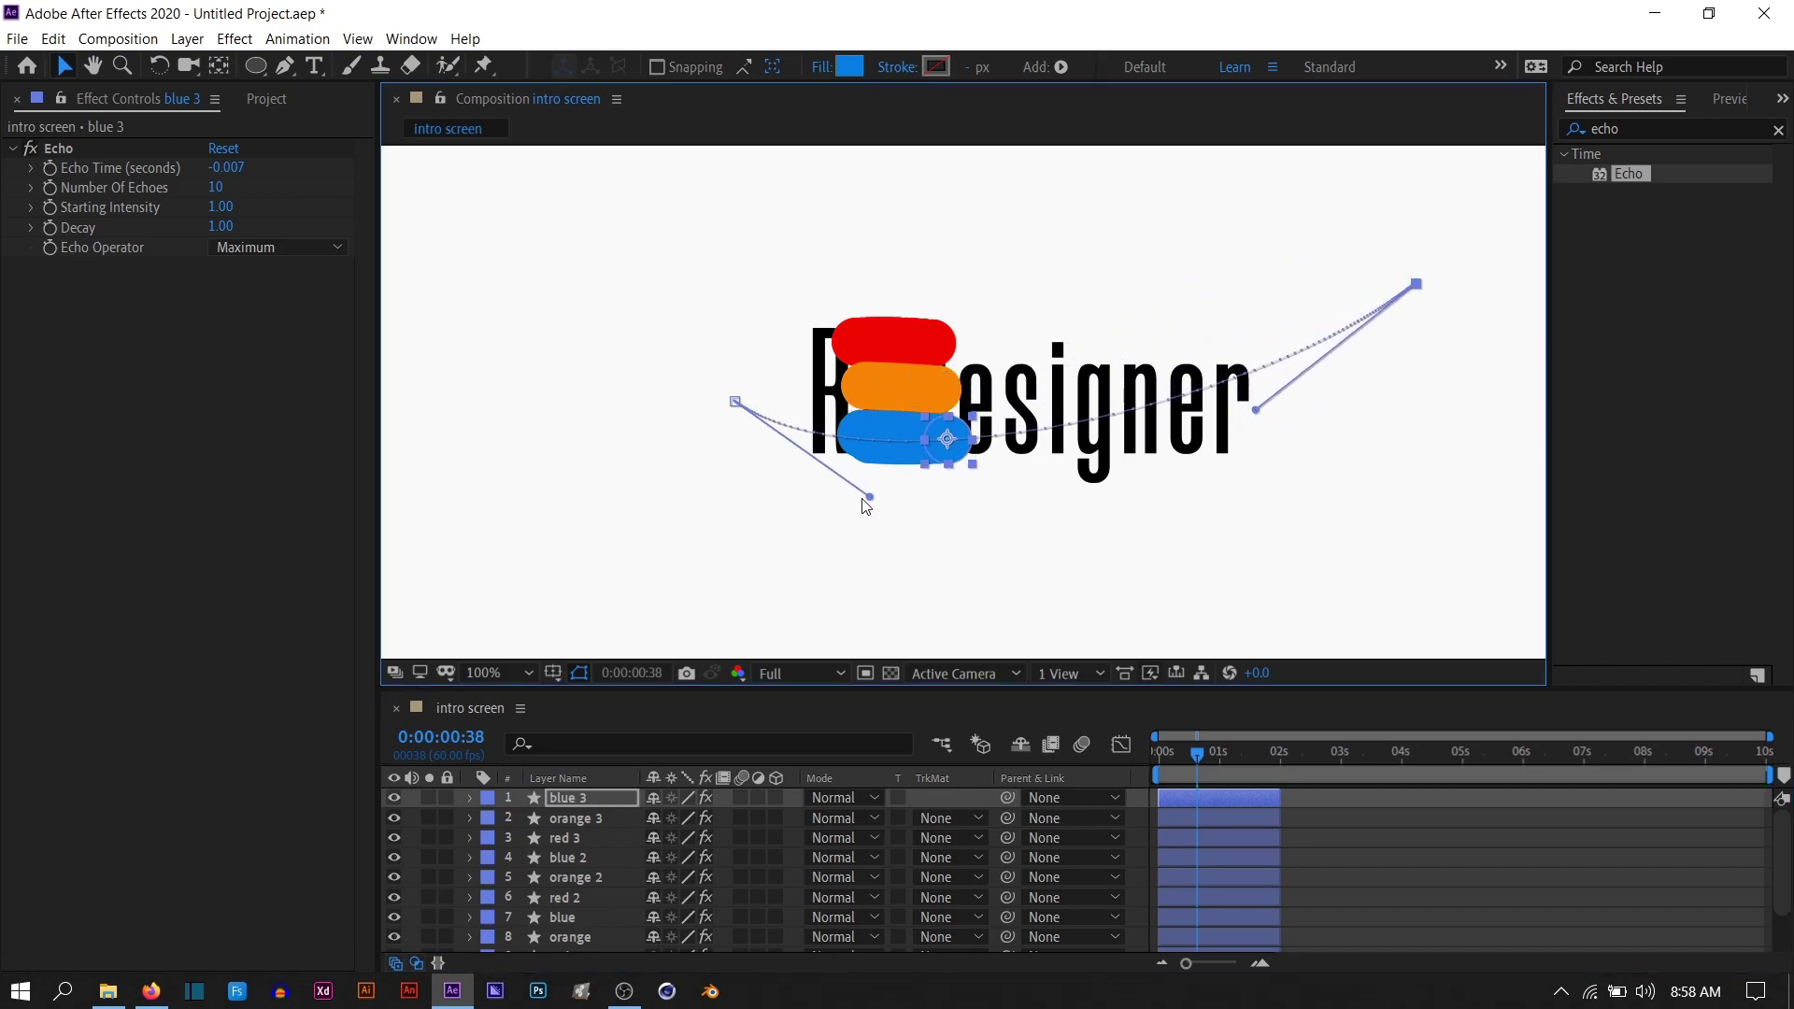
pyautogui.moveTo(862, 499); pyautogui.dragTo(884, 402)
pyautogui.hotkey('ctrl', 'Down')
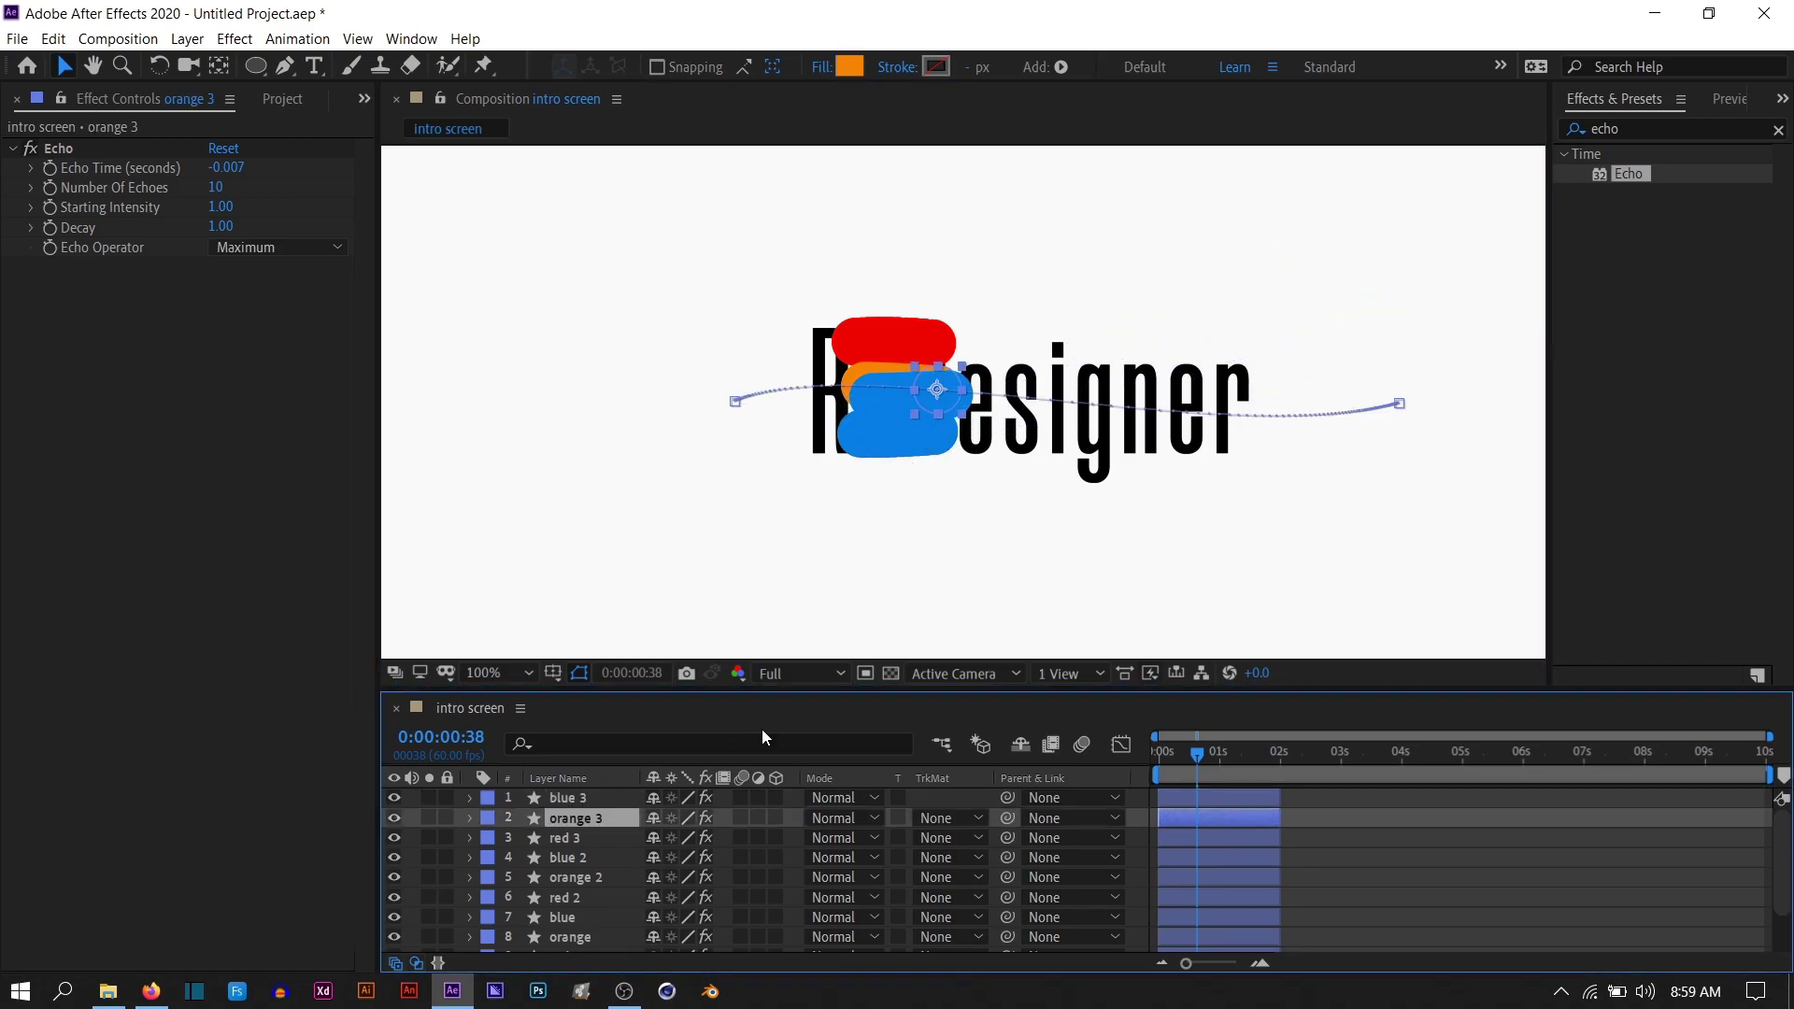
pyautogui.moveTo(1399, 404)
pyautogui.mouseDown()
pyautogui.moveTo(1443, 324)
pyautogui.moveTo(1297, 619)
pyautogui.mouseUp()
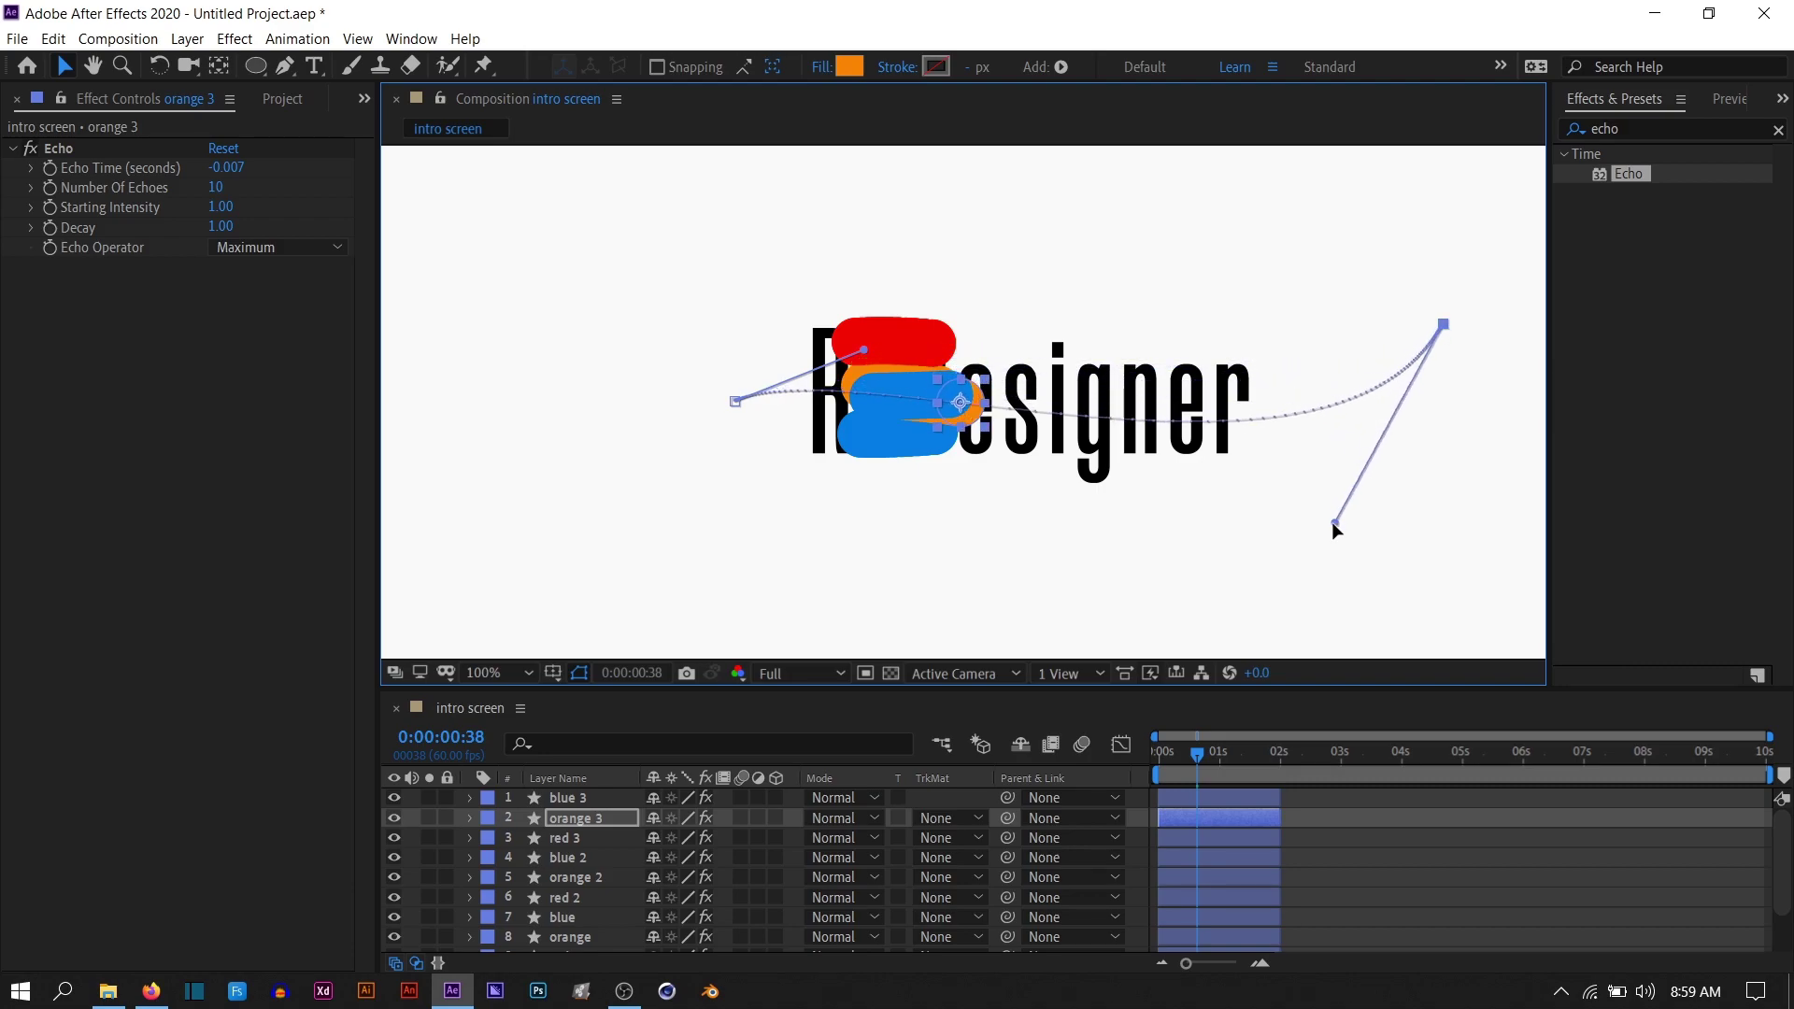
pyautogui.moveTo(862, 349); pyautogui.dragTo(834, 249)
# Reshape the red 3 and blue 2 motion paths, moving their end points and curves
pyautogui.hotkey('ctrl', 'Down')
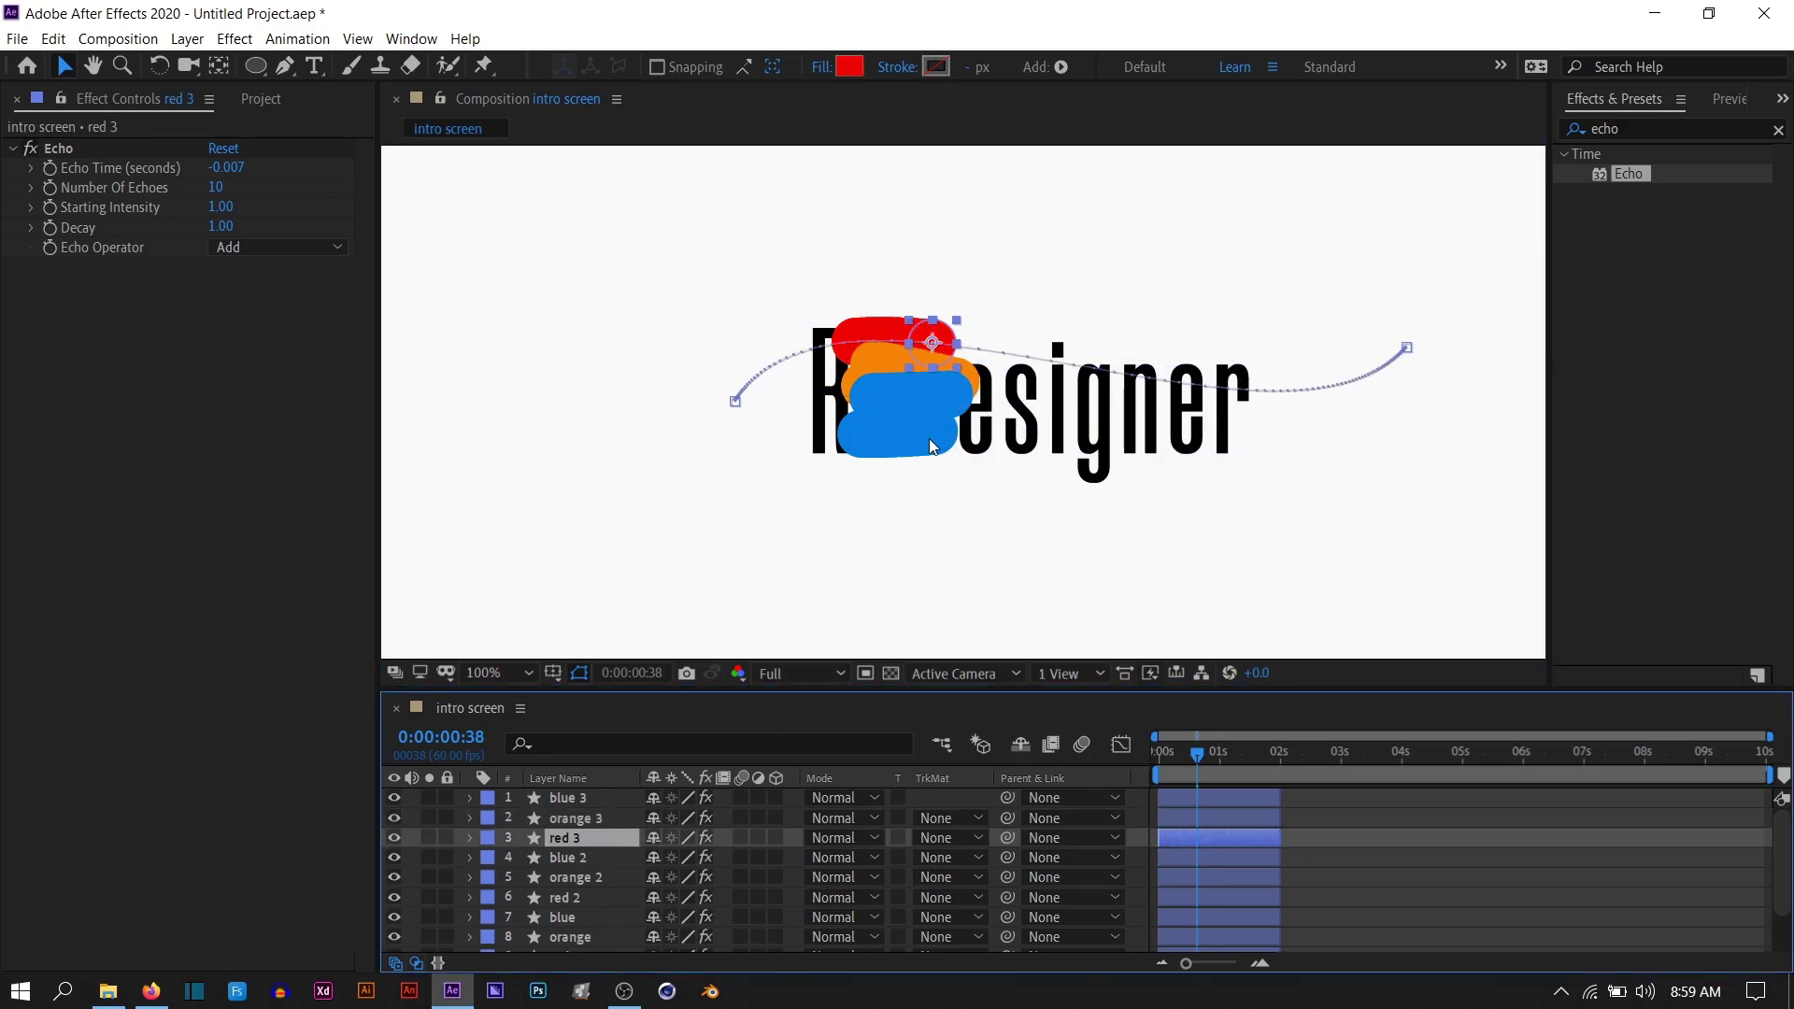
pyautogui.click(1406, 348)
pyautogui.moveTo(1409, 348); pyautogui.dragTo(1437, 277)
pyautogui.moveTo(847, 234); pyautogui.dragTo(847, 454)
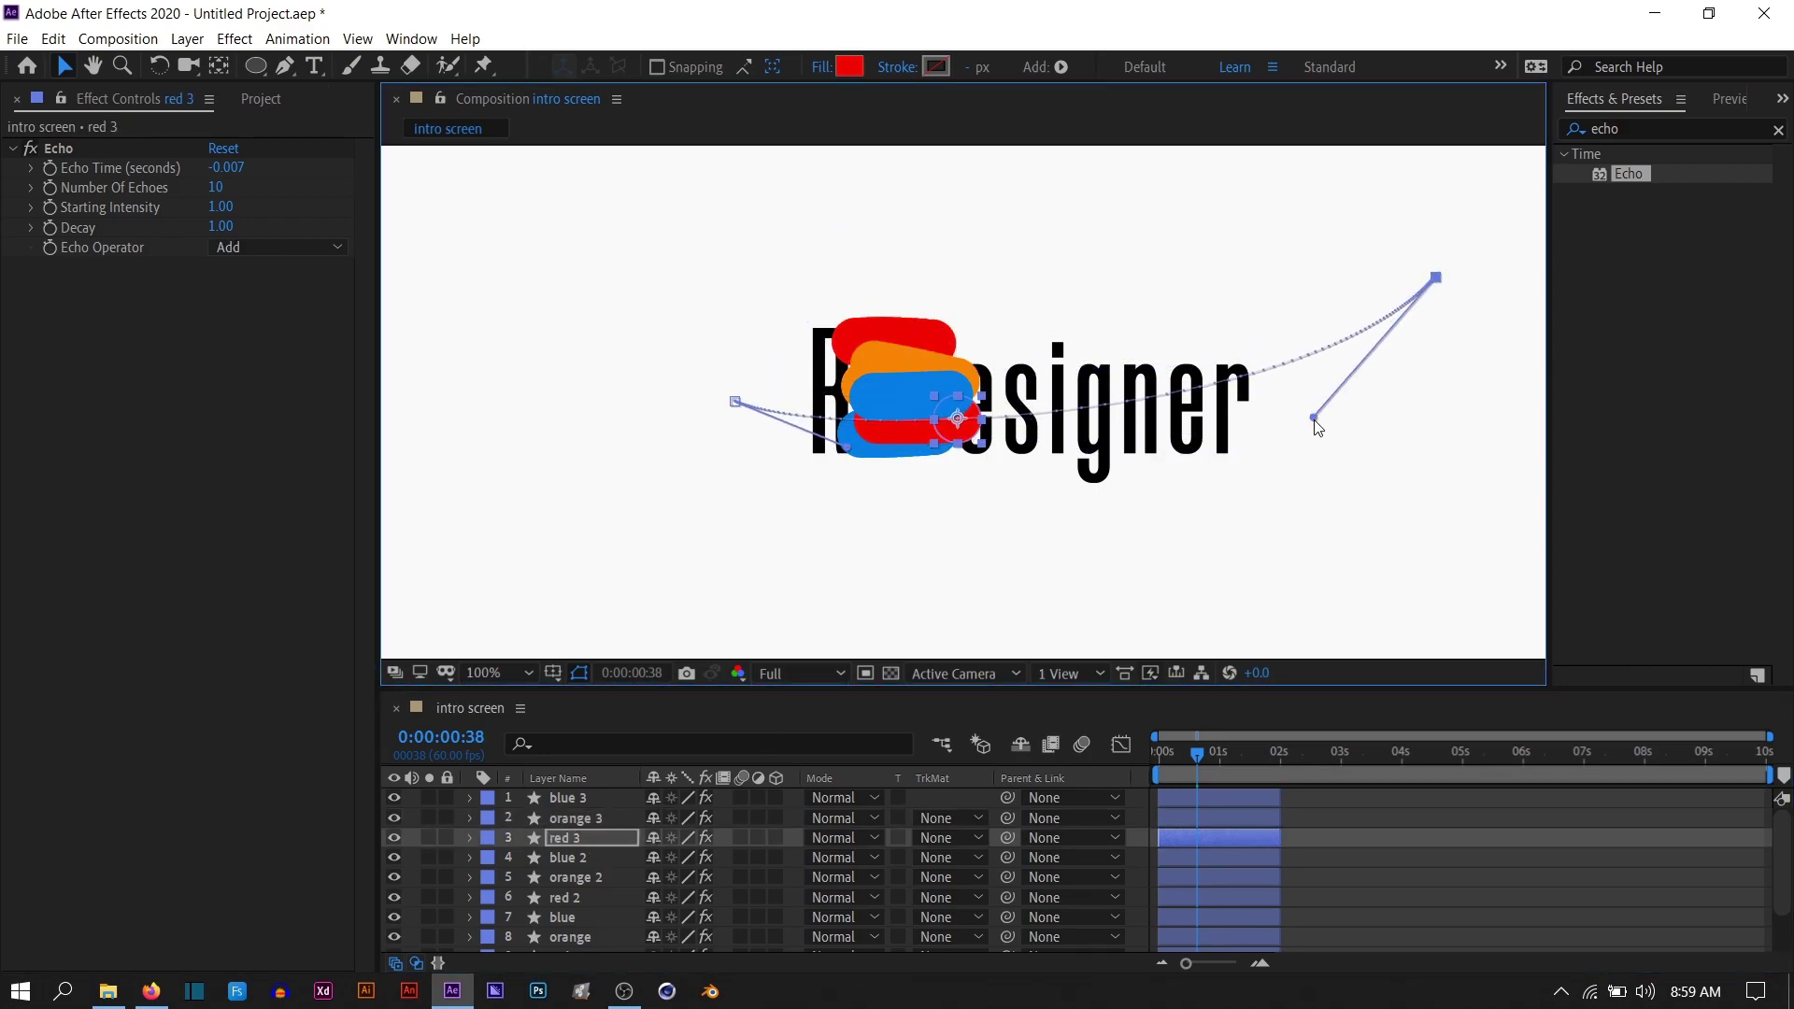
pyautogui.moveTo(1316, 422)
pyautogui.mouseDown()
pyautogui.moveTo(1350, 477)
pyautogui.moveTo(1446, 465)
pyautogui.mouseUp()
pyautogui.click(573, 857)
pyautogui.click(1398, 433)
pyautogui.moveTo(873, 501)
pyautogui.mouseDown()
pyautogui.moveTo(845, 459)
pyautogui.moveTo(821, 597)
pyautogui.moveTo(832, 331)
pyautogui.mouseUp()
# Reshape orange 2's motion path, adjusting its end point and curve handles
pyautogui.click(573, 876)
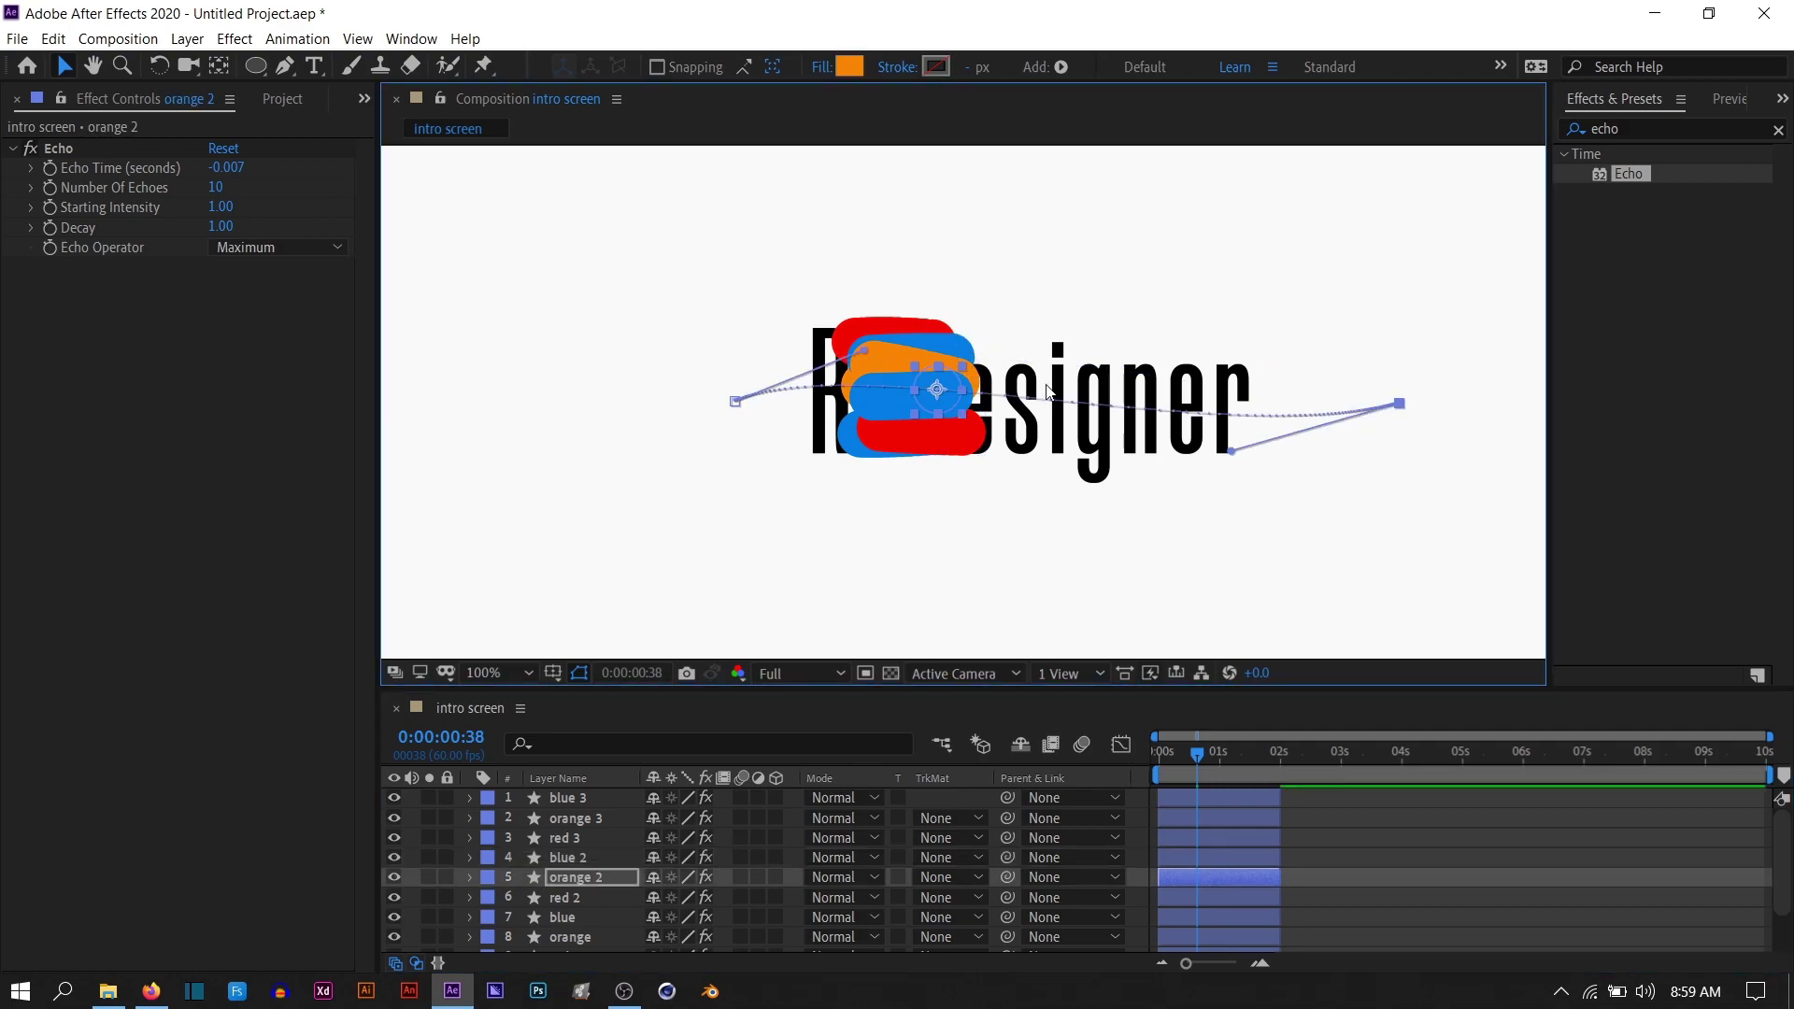
pyautogui.moveTo(1232, 451); pyautogui.dragTo(1251, 400)
pyautogui.moveTo(1399, 403); pyautogui.dragTo(1439, 458)
pyautogui.moveTo(865, 350); pyautogui.dragTo(868, 467)
pyautogui.moveTo(1285, 449)
pyautogui.mouseDown()
pyautogui.moveTo(1310, 379)
pyautogui.moveTo(1290, 320)
pyautogui.mouseUp()
pyautogui.moveTo(868, 467); pyautogui.dragTo(861, 520)
# Bend red 2's motion path, then scrub the timeline to check the waves
pyautogui.click(566, 897)
pyautogui.moveTo(1427, 347)
pyautogui.mouseDown()
pyautogui.moveTo(1321, 585)
pyautogui.moveTo(1289, 321)
pyautogui.mouseUp()
pyautogui.moveTo(847, 234); pyautogui.dragTo(853, 458)
pyautogui.click(1087, 542)
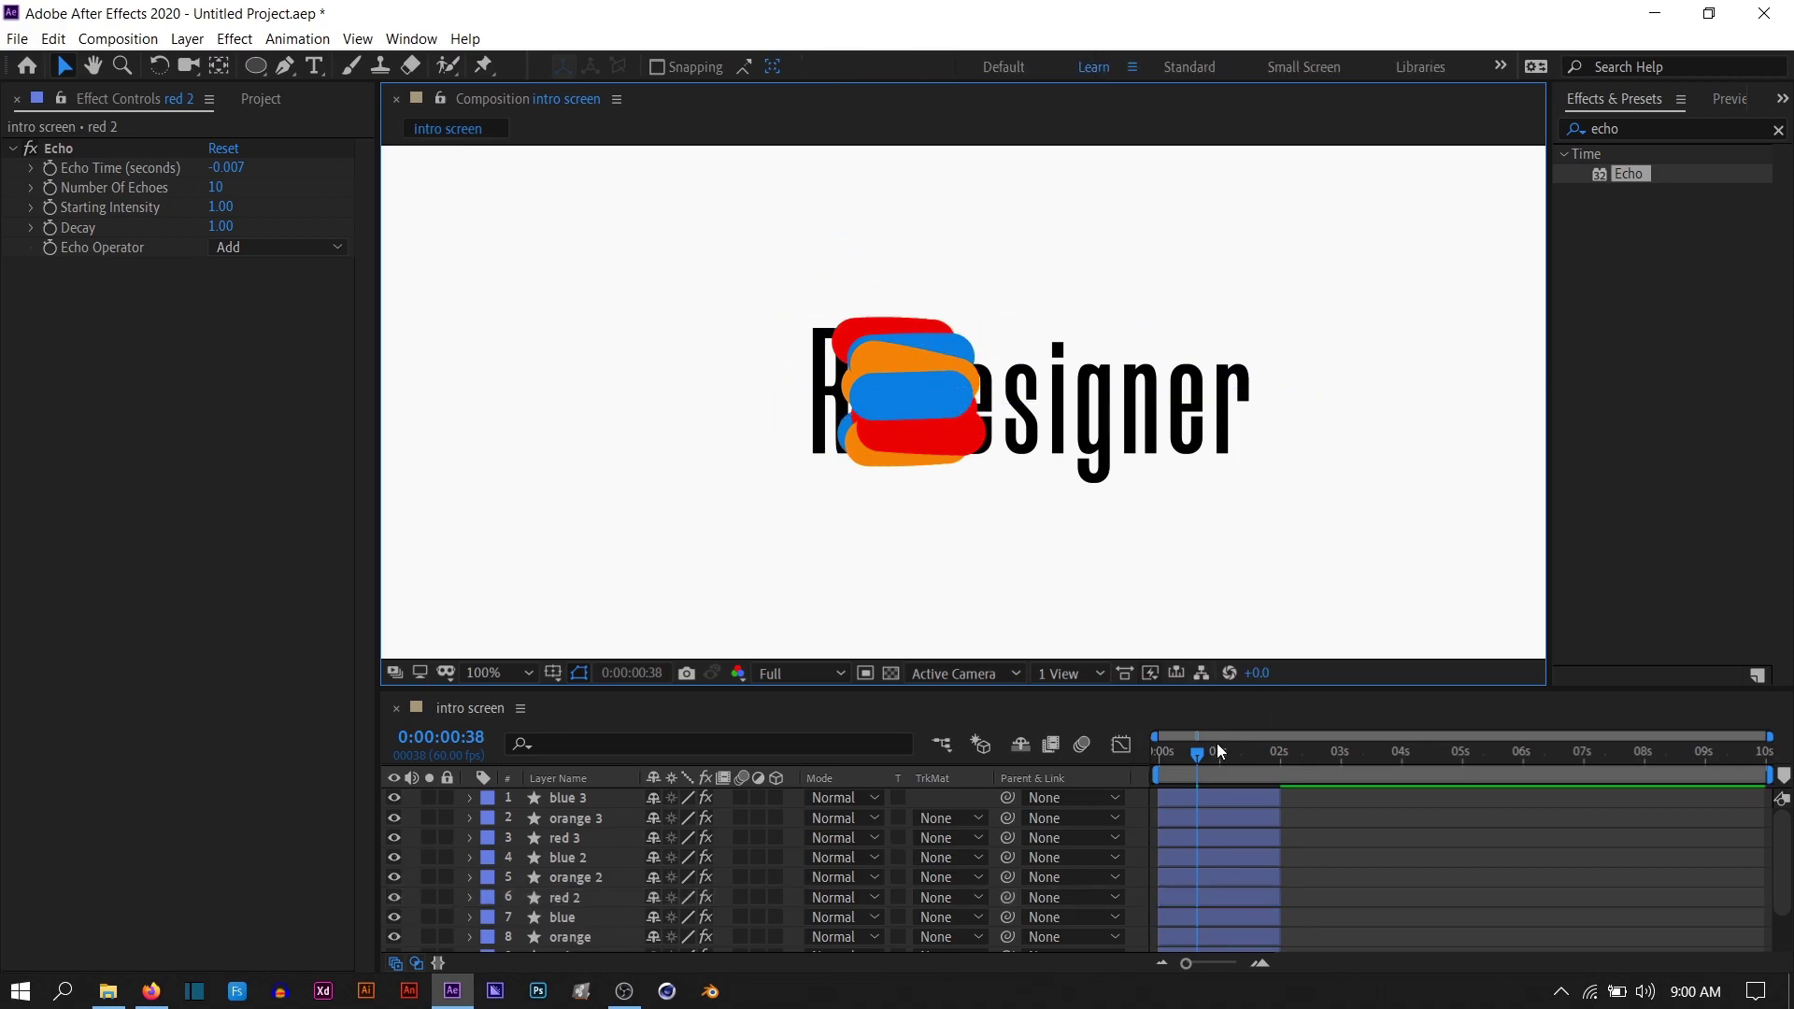
pyautogui.moveTo(1197, 754)
pyautogui.mouseDown()
pyautogui.moveTo(1271, 797)
pyautogui.moveTo(1185, 831)
pyautogui.moveTo(1199, 841)
pyautogui.mouseUp()
# Move orange 3, red 3 and blue 3 lower in the layer stack
pyautogui.moveTo(563, 818); pyautogui.dragTo(598, 902)
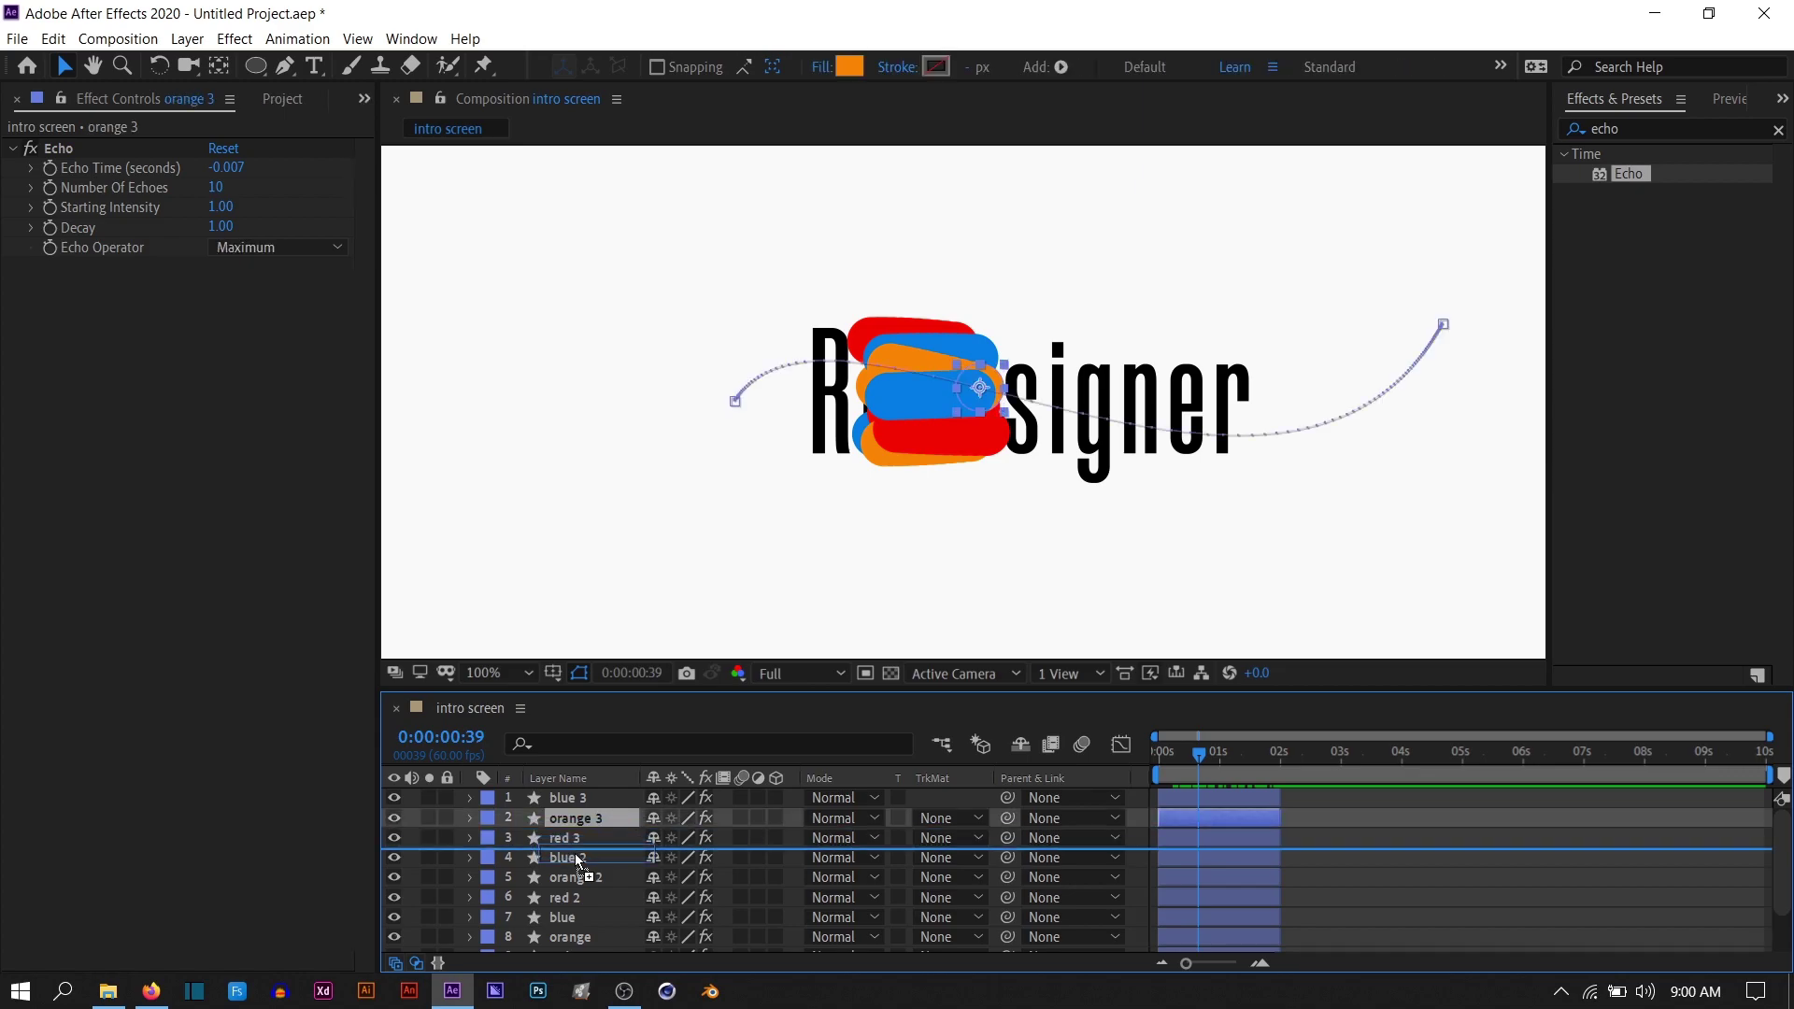
pyautogui.moveTo(569, 818)
pyautogui.mouseDown()
pyautogui.moveTo(596, 918)
pyautogui.moveTo(569, 840)
pyautogui.moveTo(597, 895)
pyautogui.mouseUp()
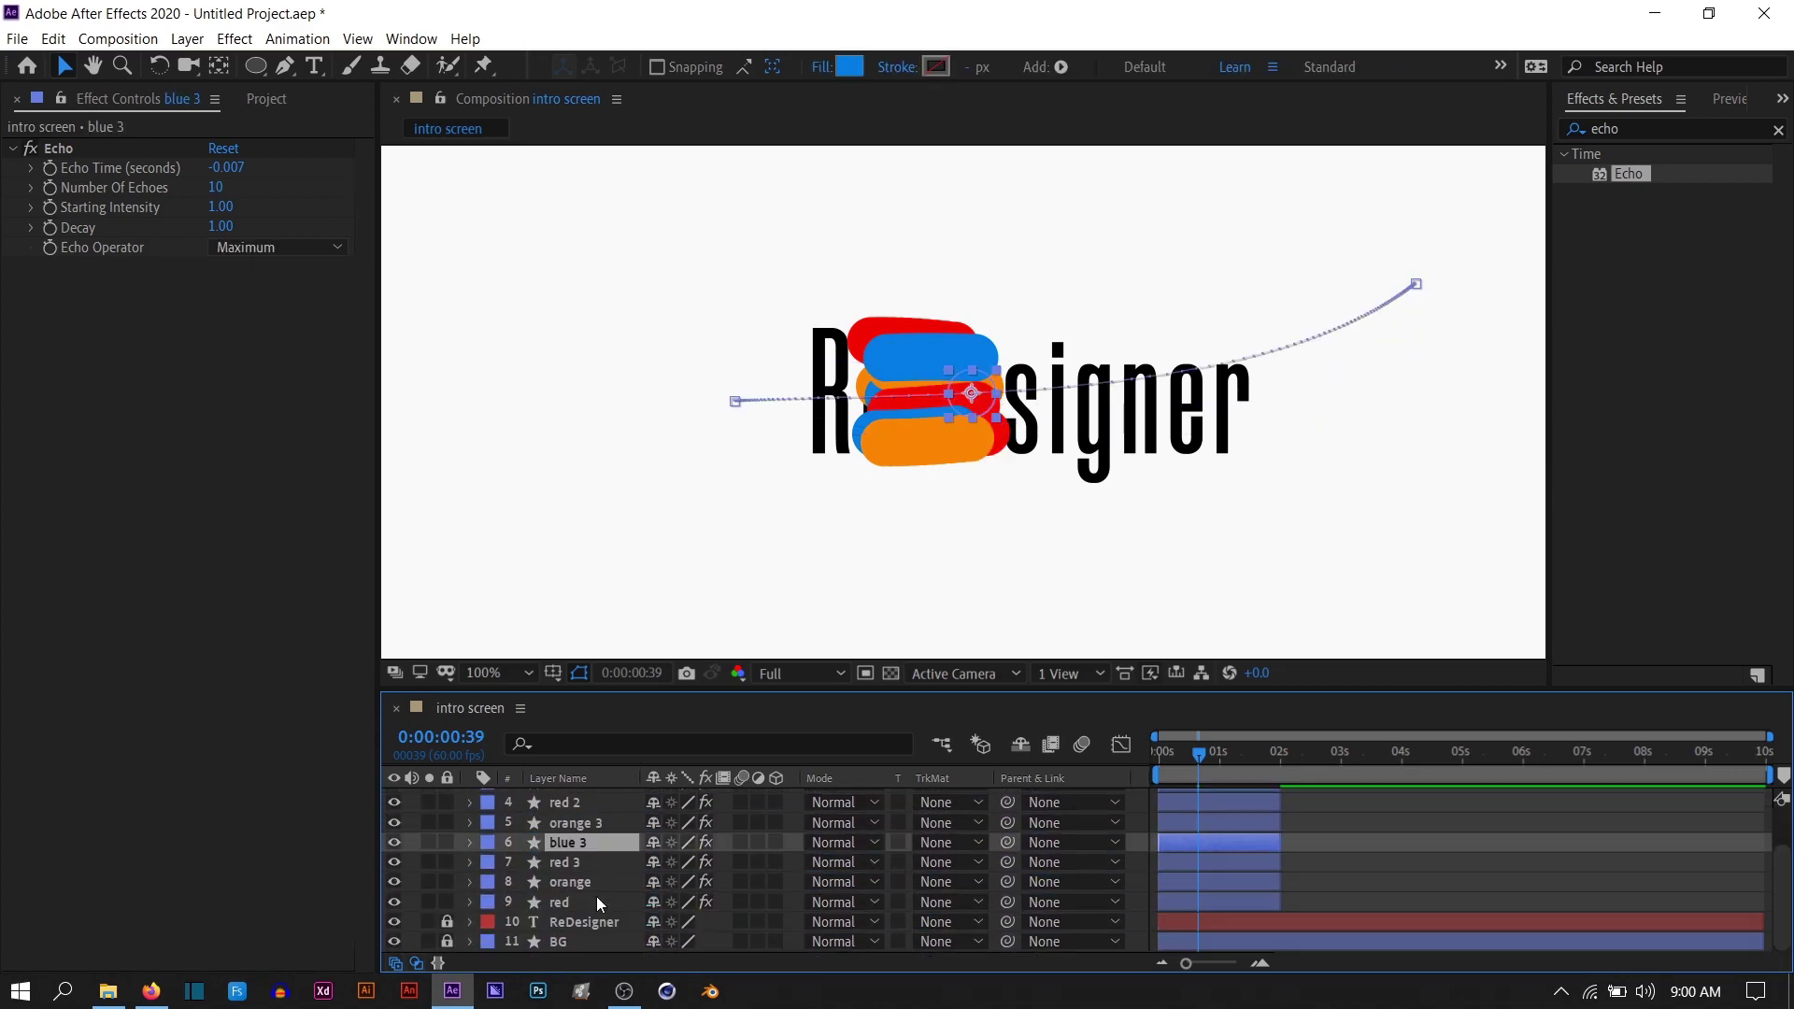
pyautogui.moveTo(1181, 759)
pyautogui.mouseDown()
pyautogui.moveTo(1249, 779)
pyautogui.moveTo(1191, 770)
pyautogui.mouseUp()
pyautogui.scroll(3, 1215, 843)
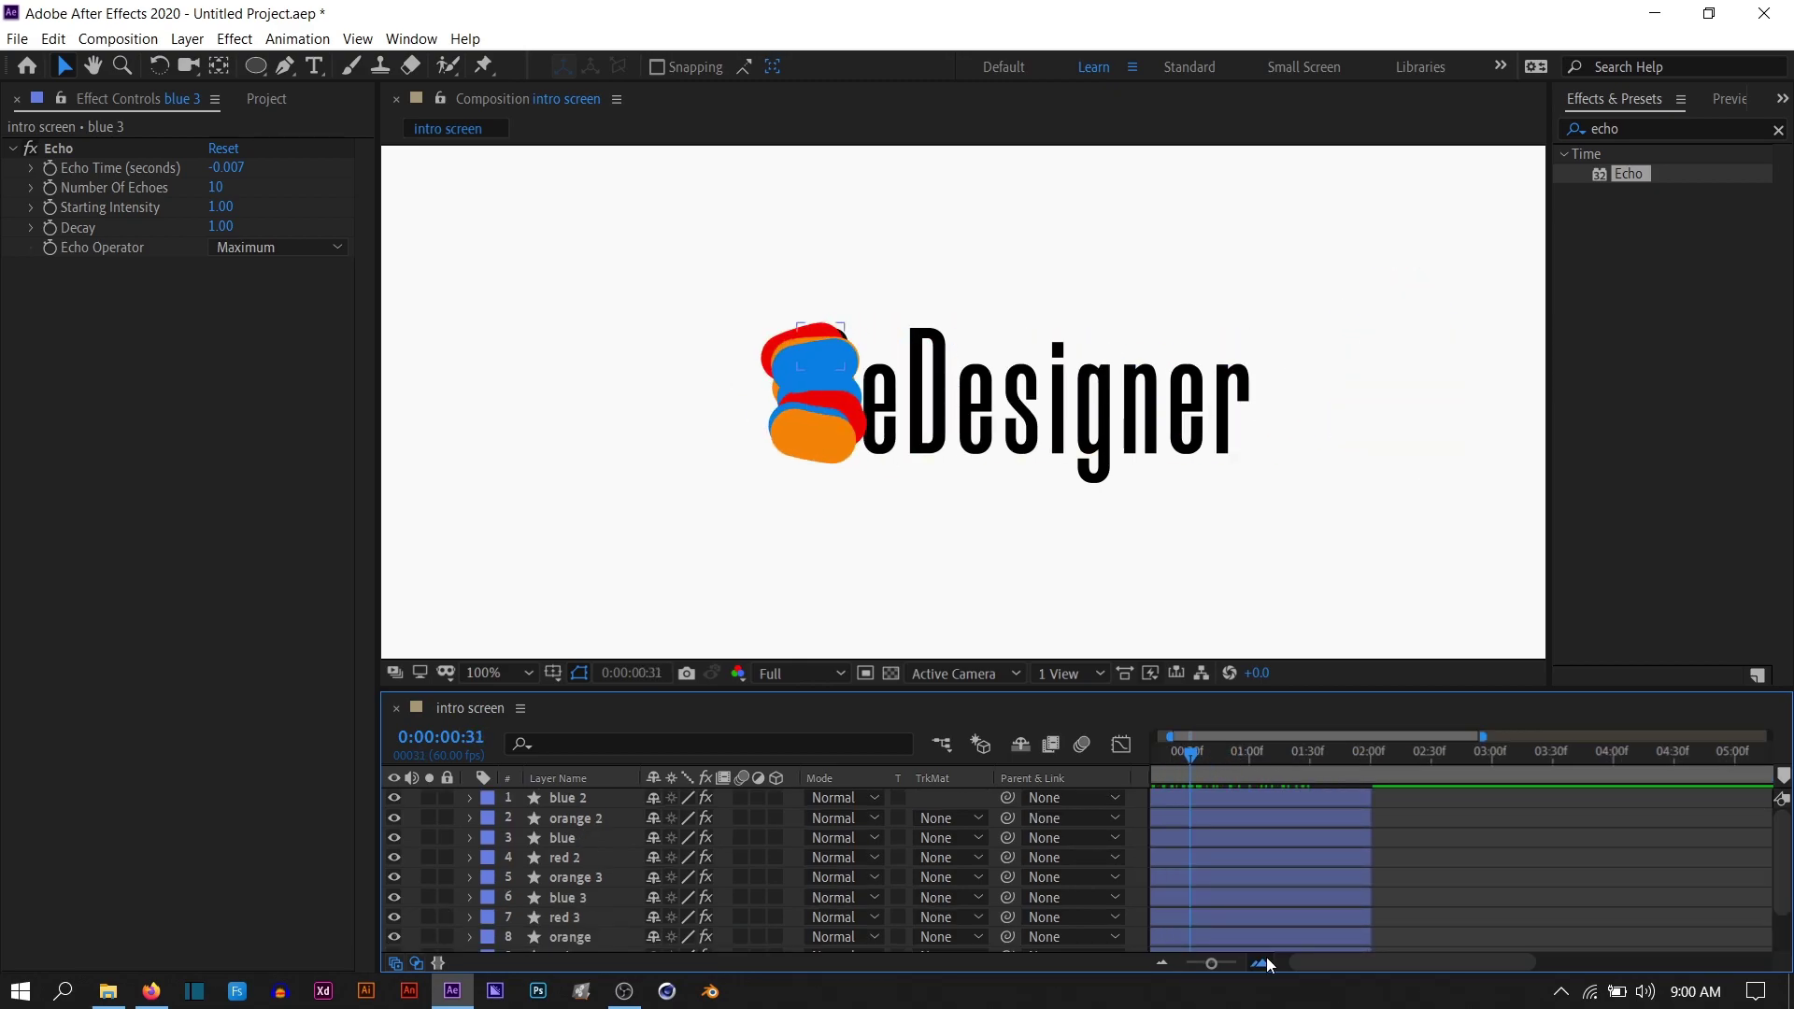
# Delay orange 2 by about 5 frames, red 2 to frame 10, orange 3 to frame 5, red 3 to about frame 12
pyautogui.moveTo(1186, 963); pyautogui.dragTo(1234, 963)
pyautogui.moveTo(1176, 767); pyautogui.dragTo(1228, 777)
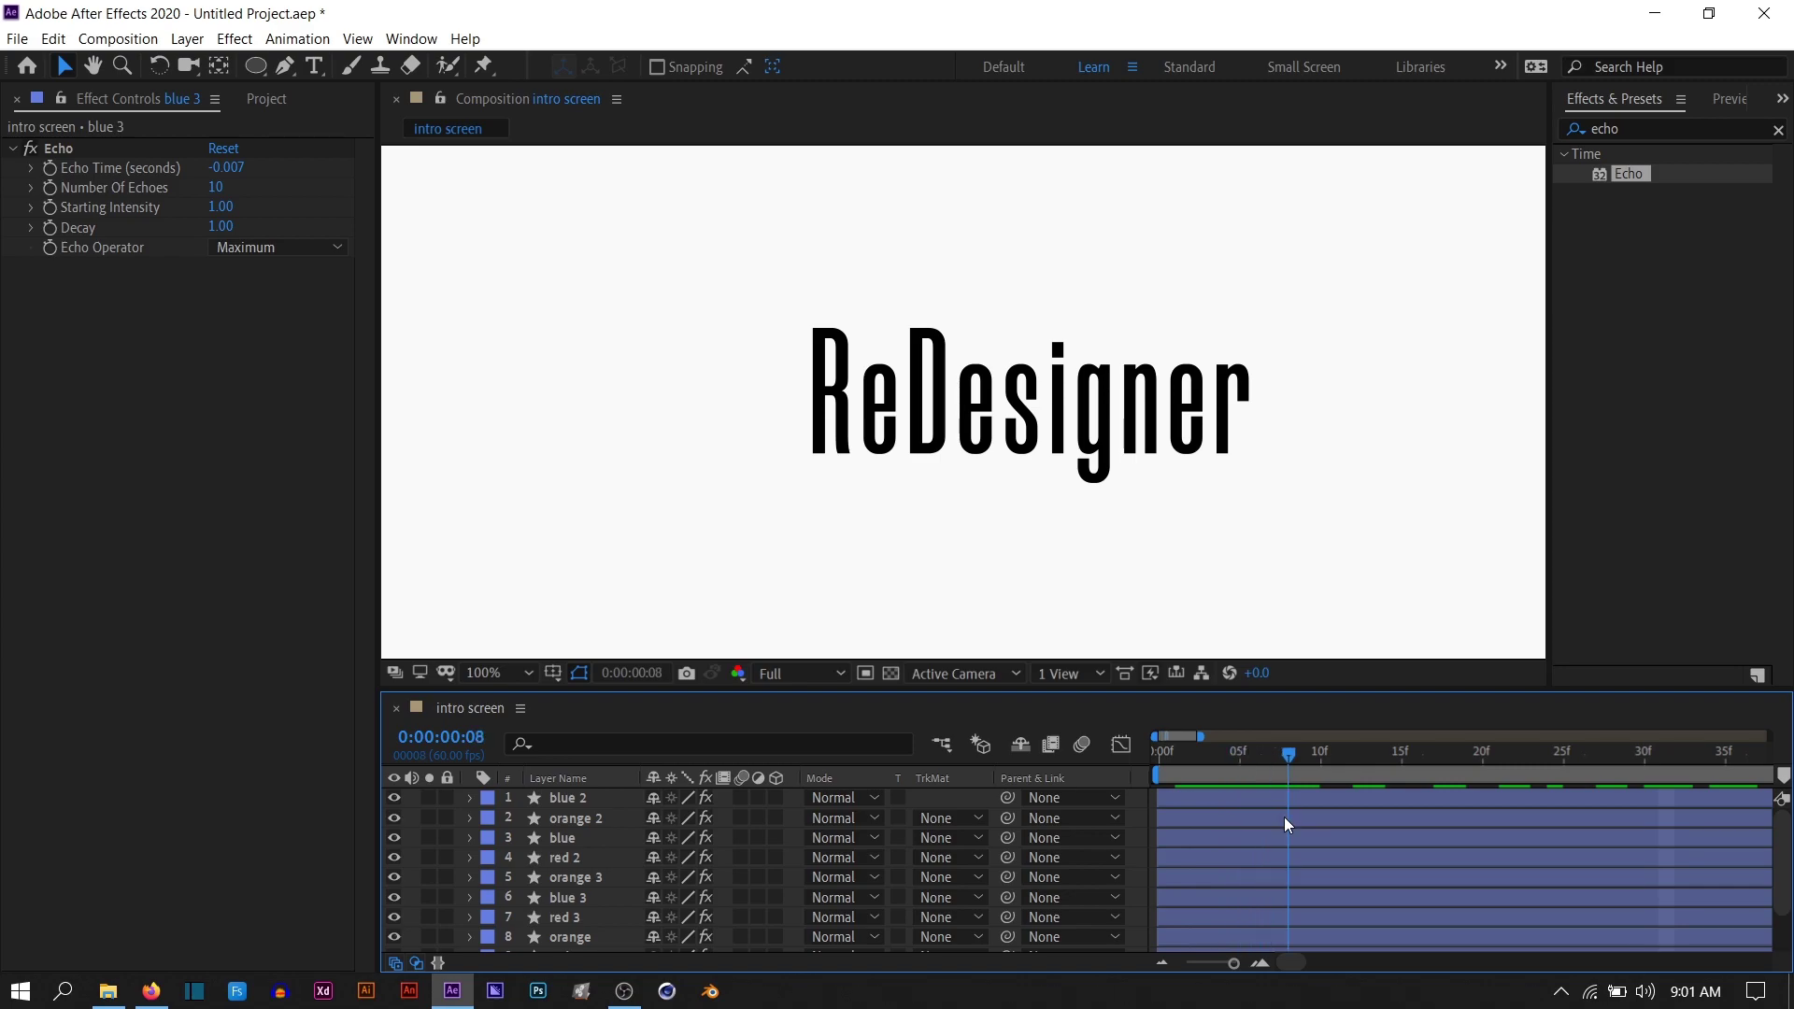
pyautogui.click(1325, 764)
pyautogui.moveTo(1408, 768)
pyautogui.mouseDown()
pyautogui.moveTo(1446, 788)
pyautogui.moveTo(1561, 766)
pyautogui.mouseUp()
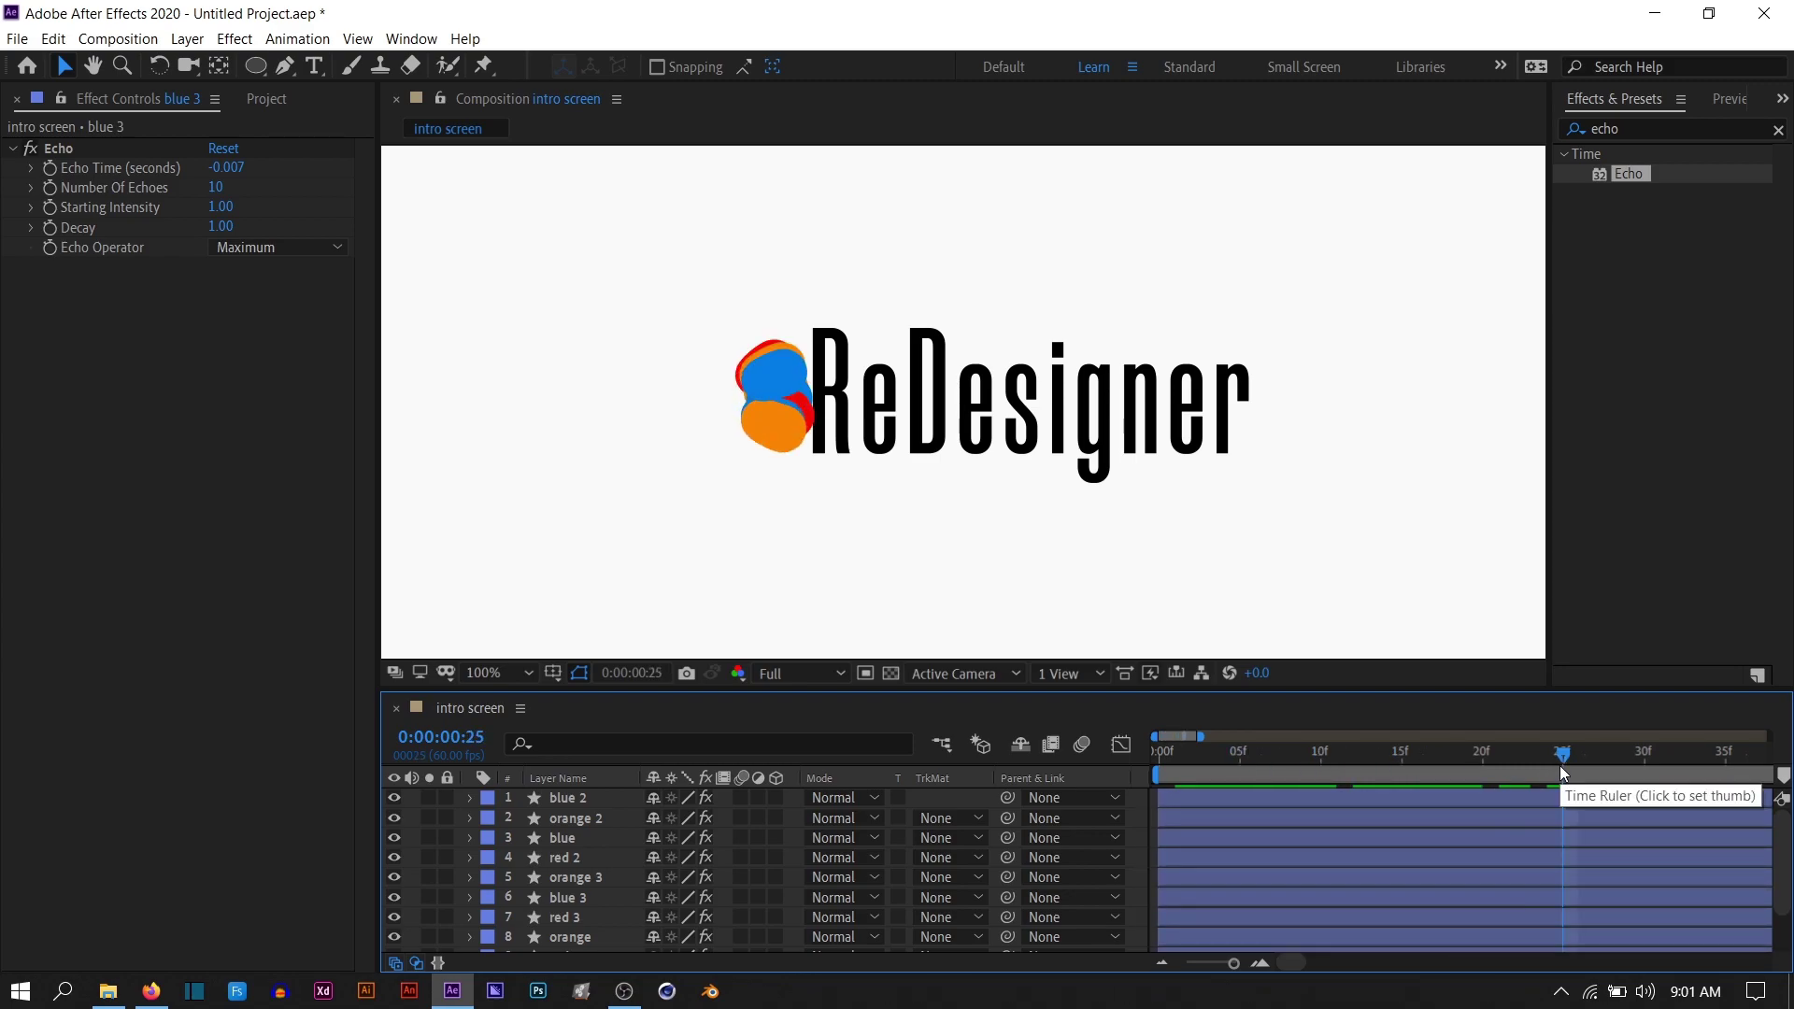
pyautogui.moveTo(1205, 820); pyautogui.dragTo(1256, 823)
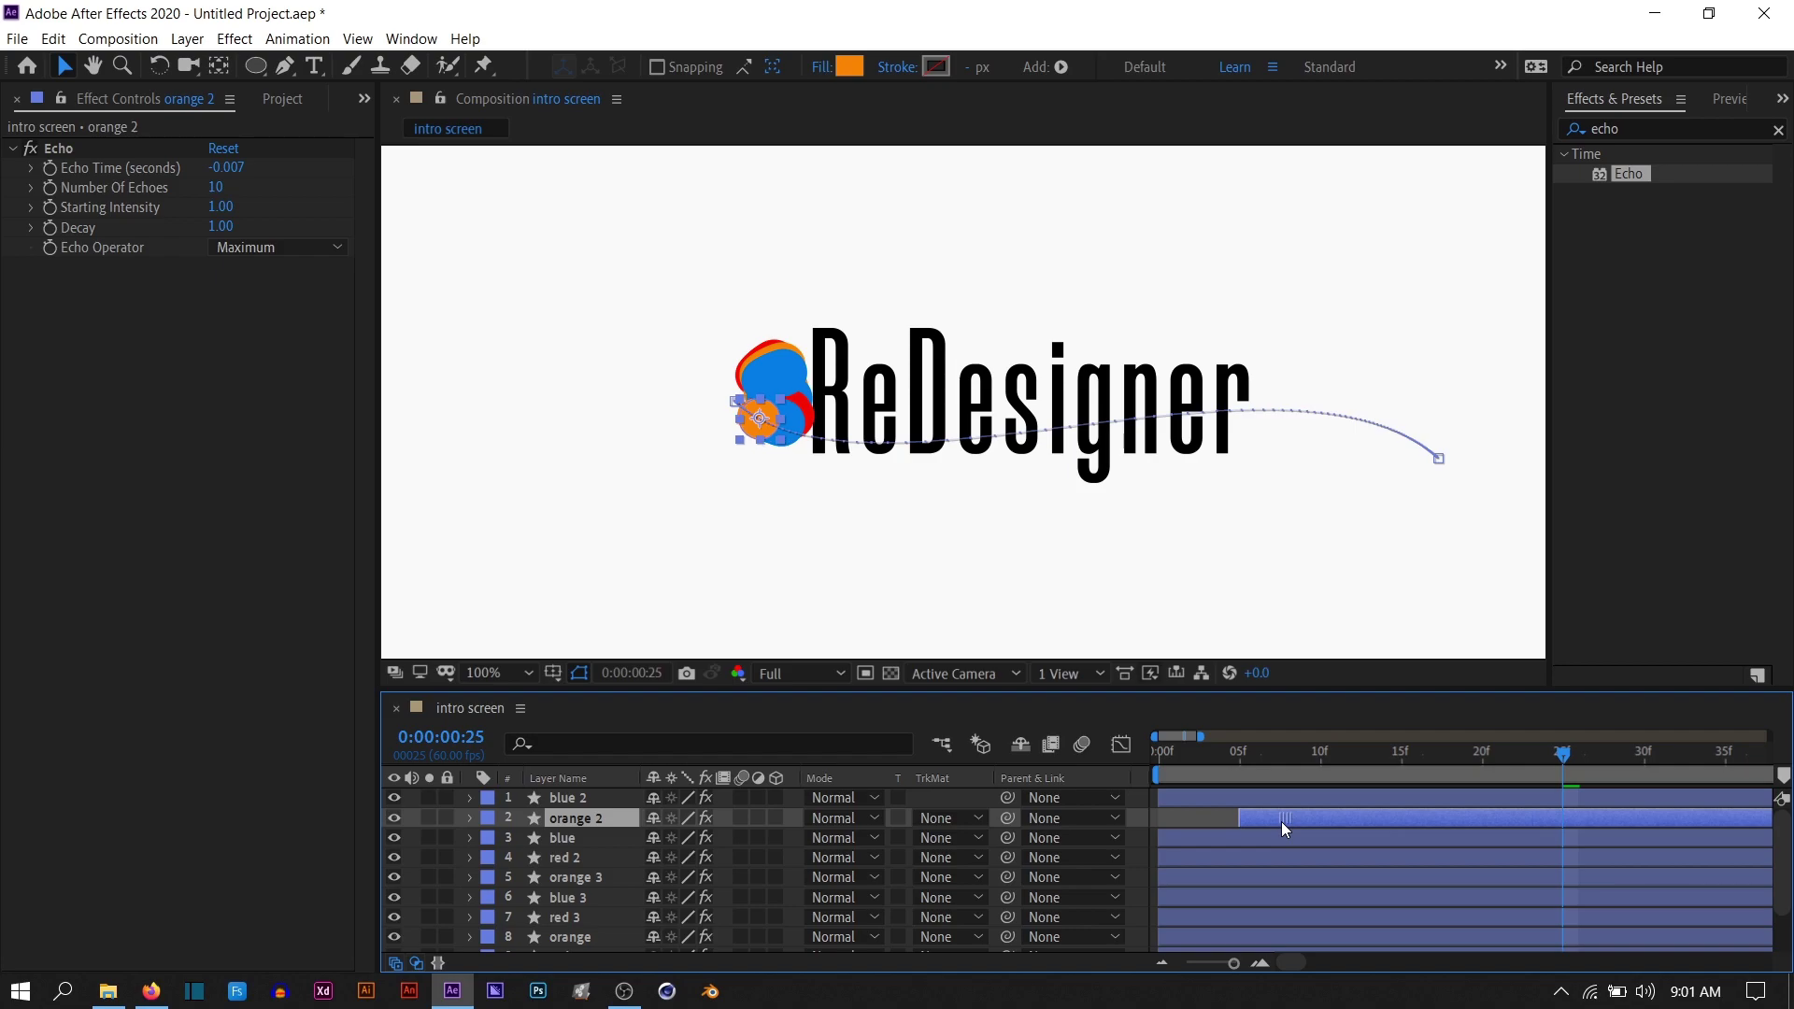
pyautogui.moveTo(1206, 859); pyautogui.dragTo(1367, 860)
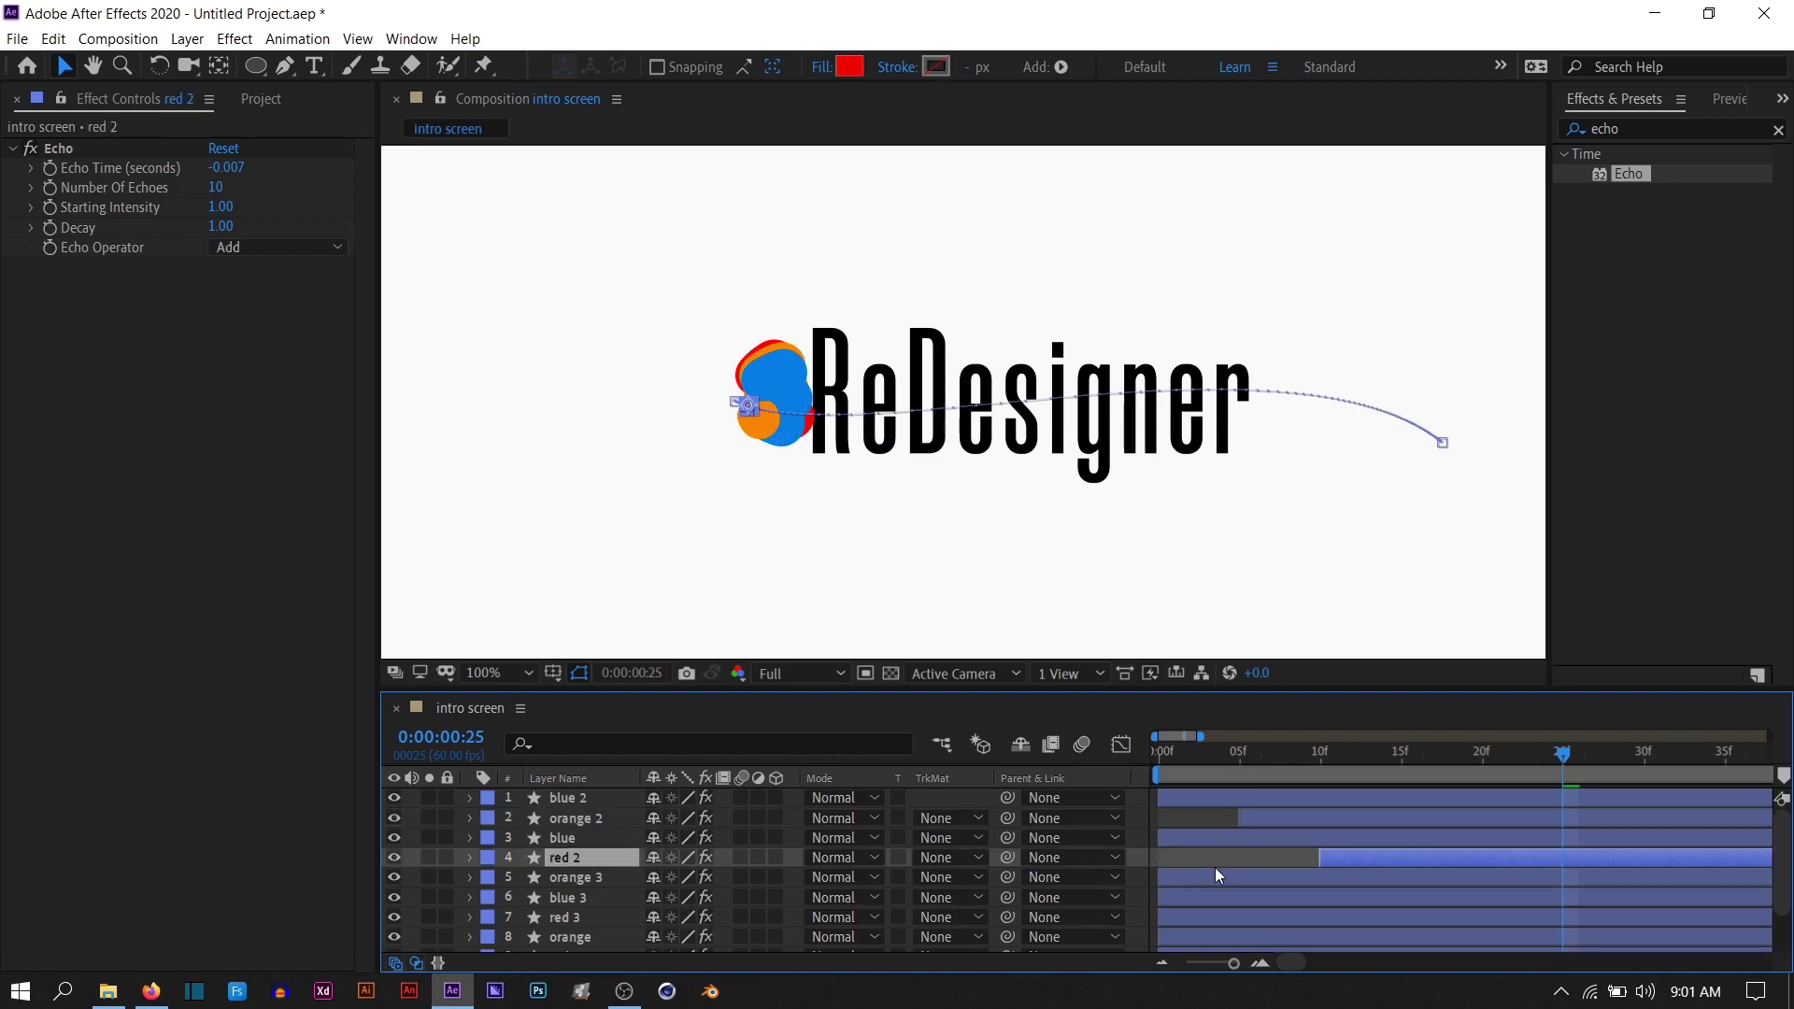
pyautogui.moveTo(1215, 877); pyautogui.dragTo(1292, 878)
pyautogui.moveTo(1194, 916); pyautogui.dragTo(1387, 916)
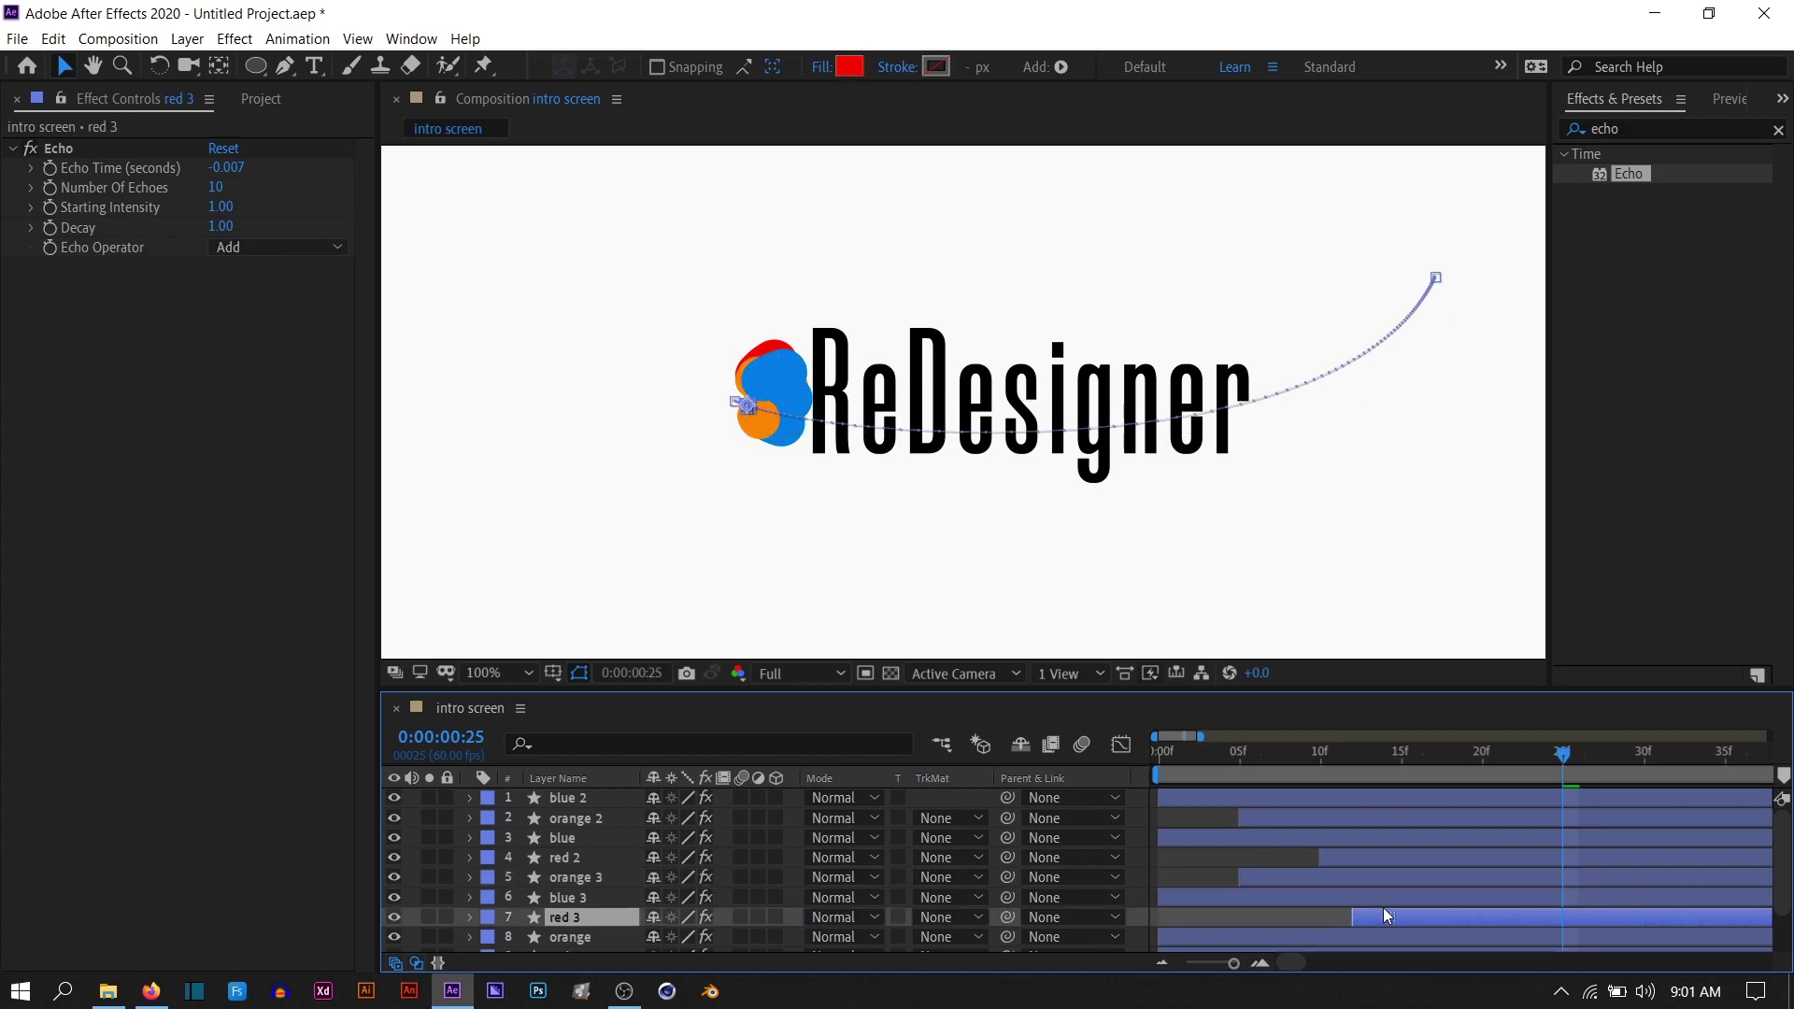
# Refine the offsets: orange 3 starts after red 2, red 3 a few frames earlier
pyautogui.scroll(-2, 1388, 918)
pyautogui.click(1269, 903)
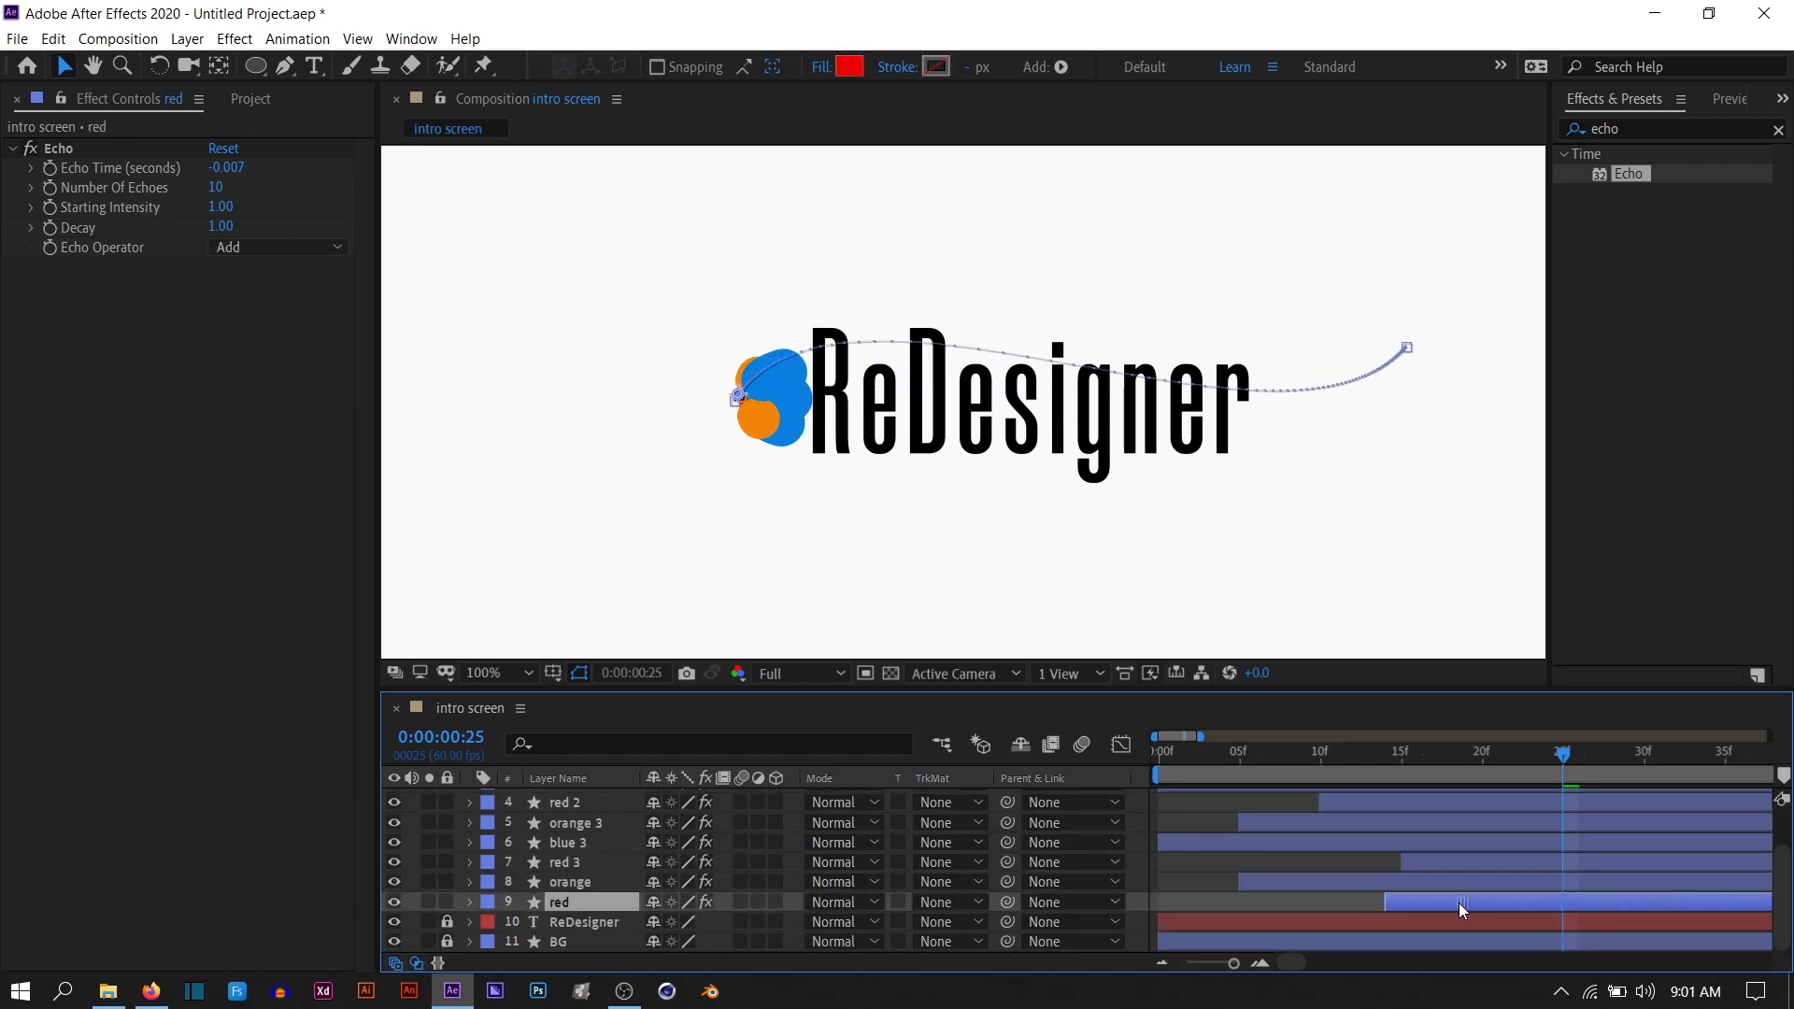
pyautogui.scroll(3, 1460, 903)
pyautogui.click(1226, 755)
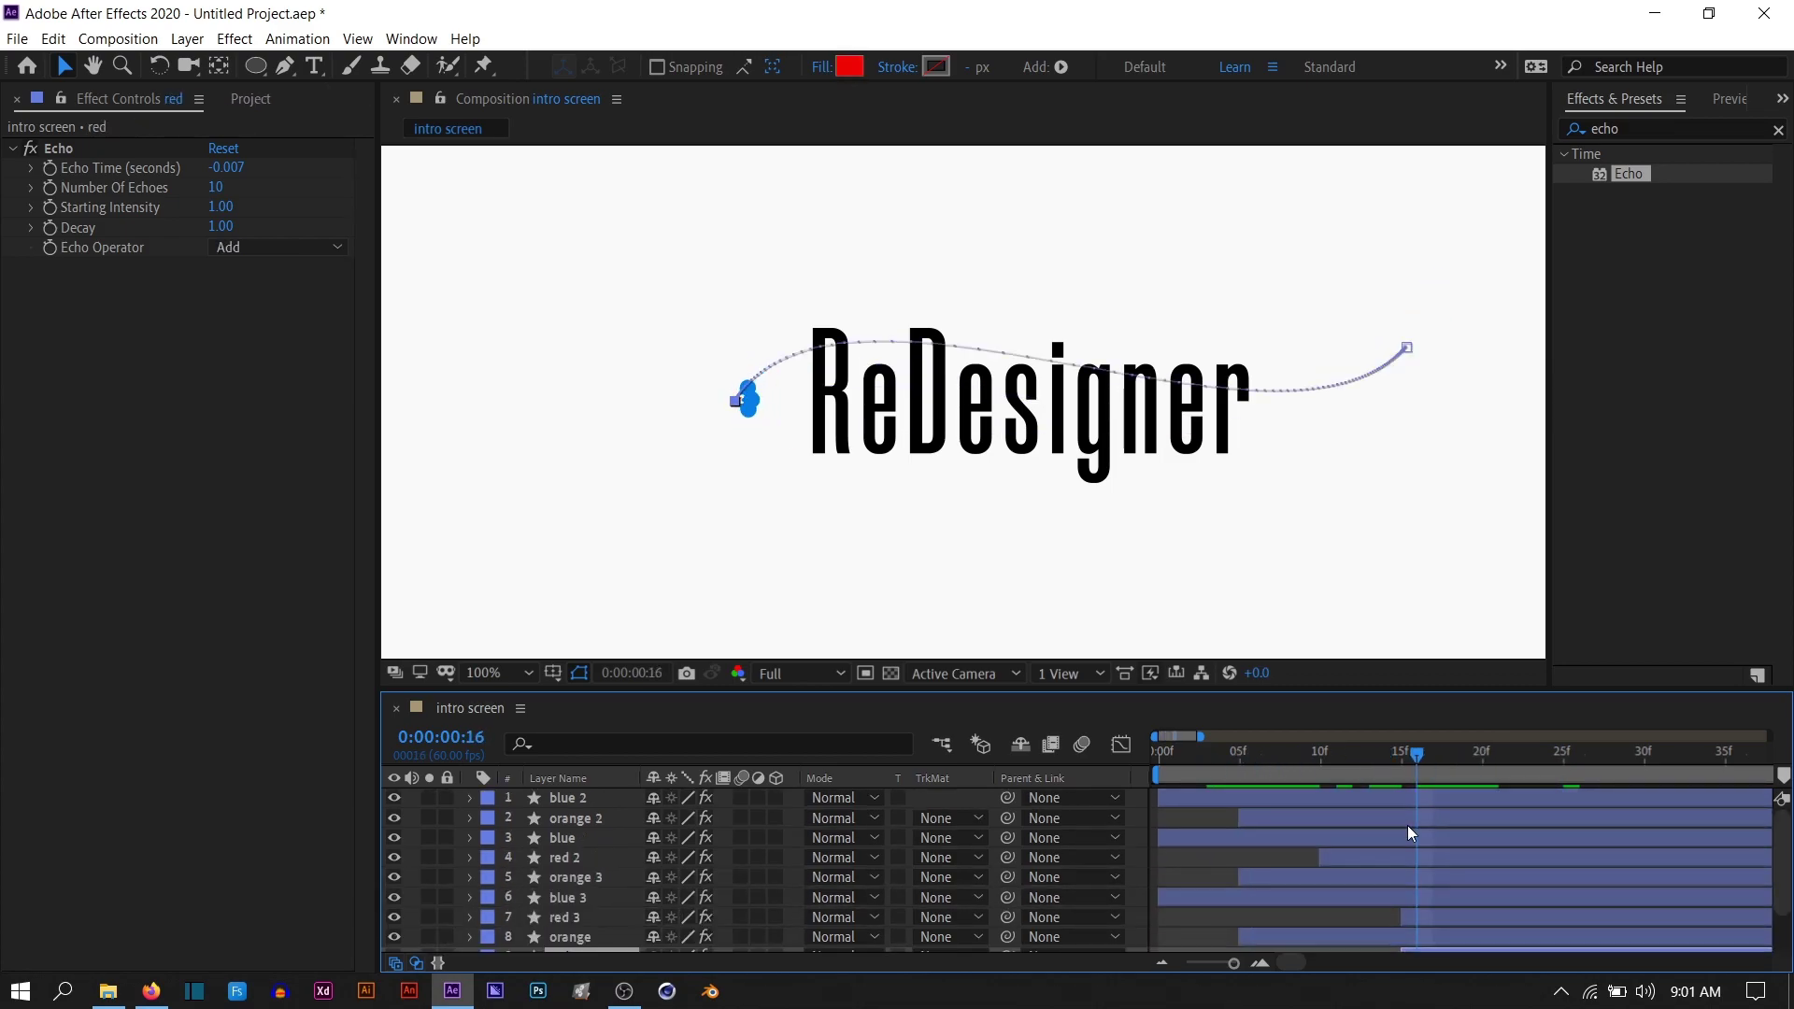
pyautogui.moveTo(1353, 854)
pyautogui.mouseDown()
pyautogui.moveTo(1276, 861)
pyautogui.moveTo(1355, 883)
pyautogui.mouseUp()
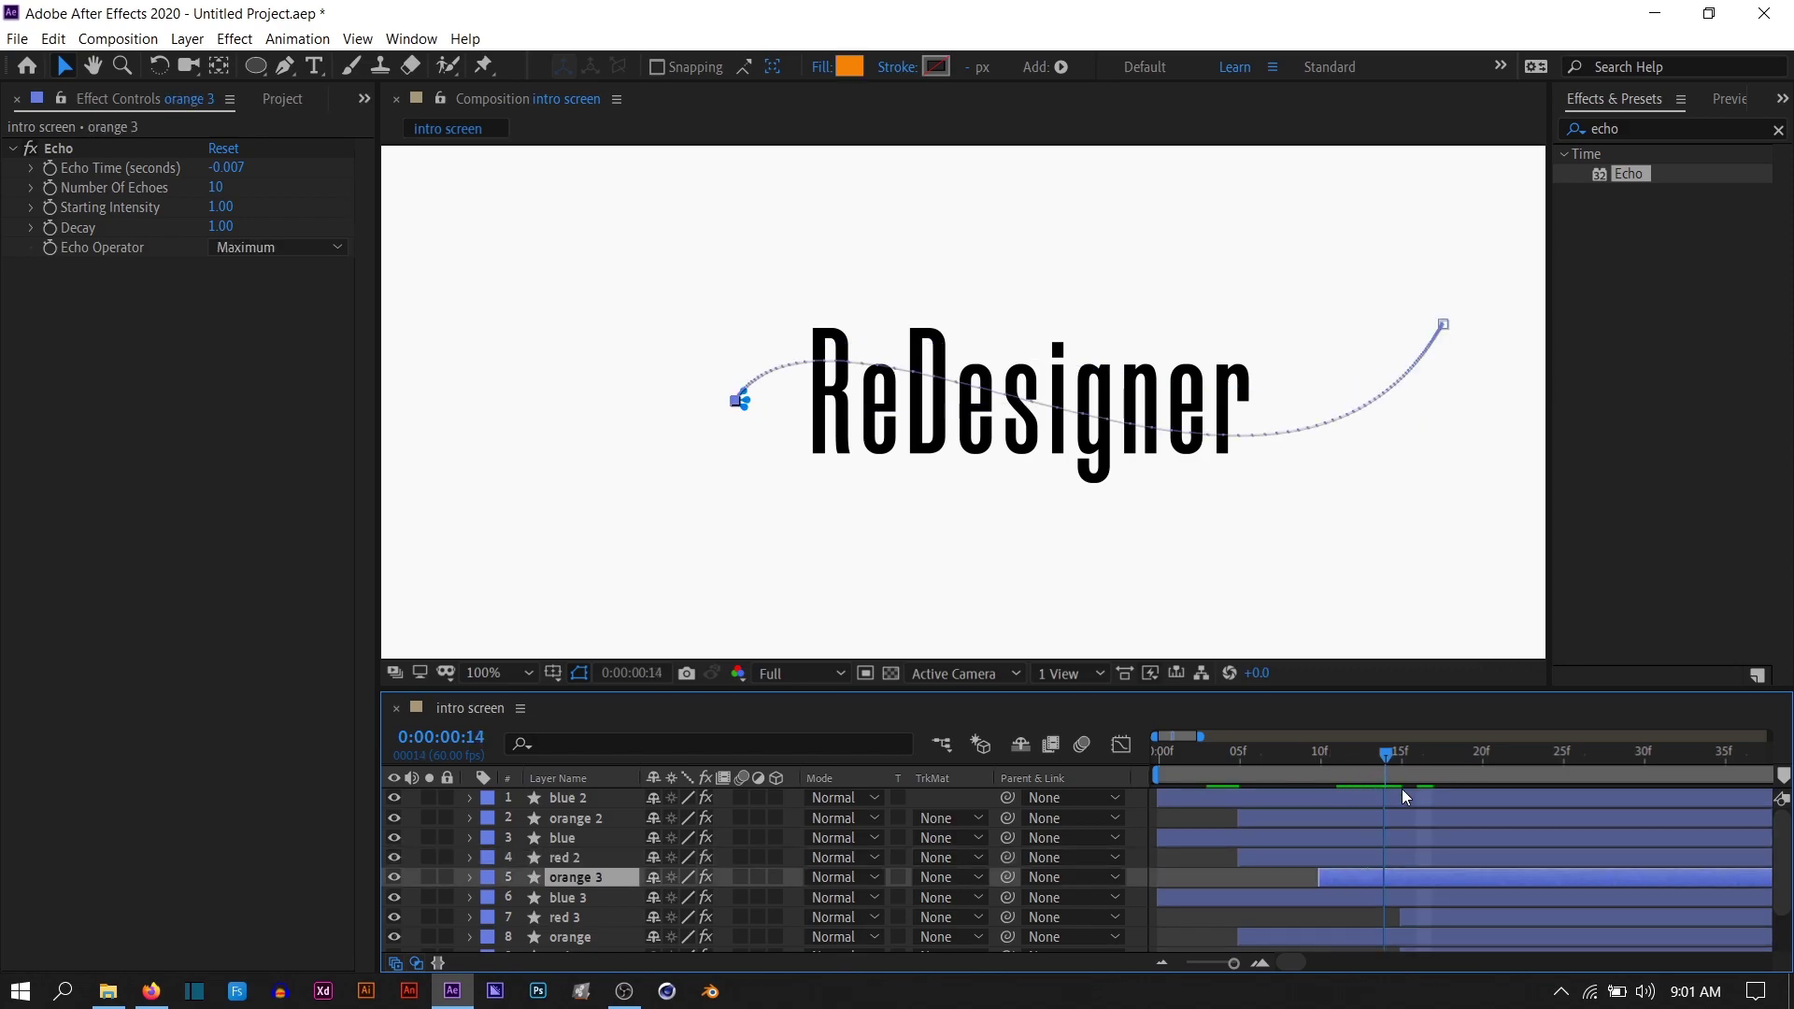
pyautogui.press('space')
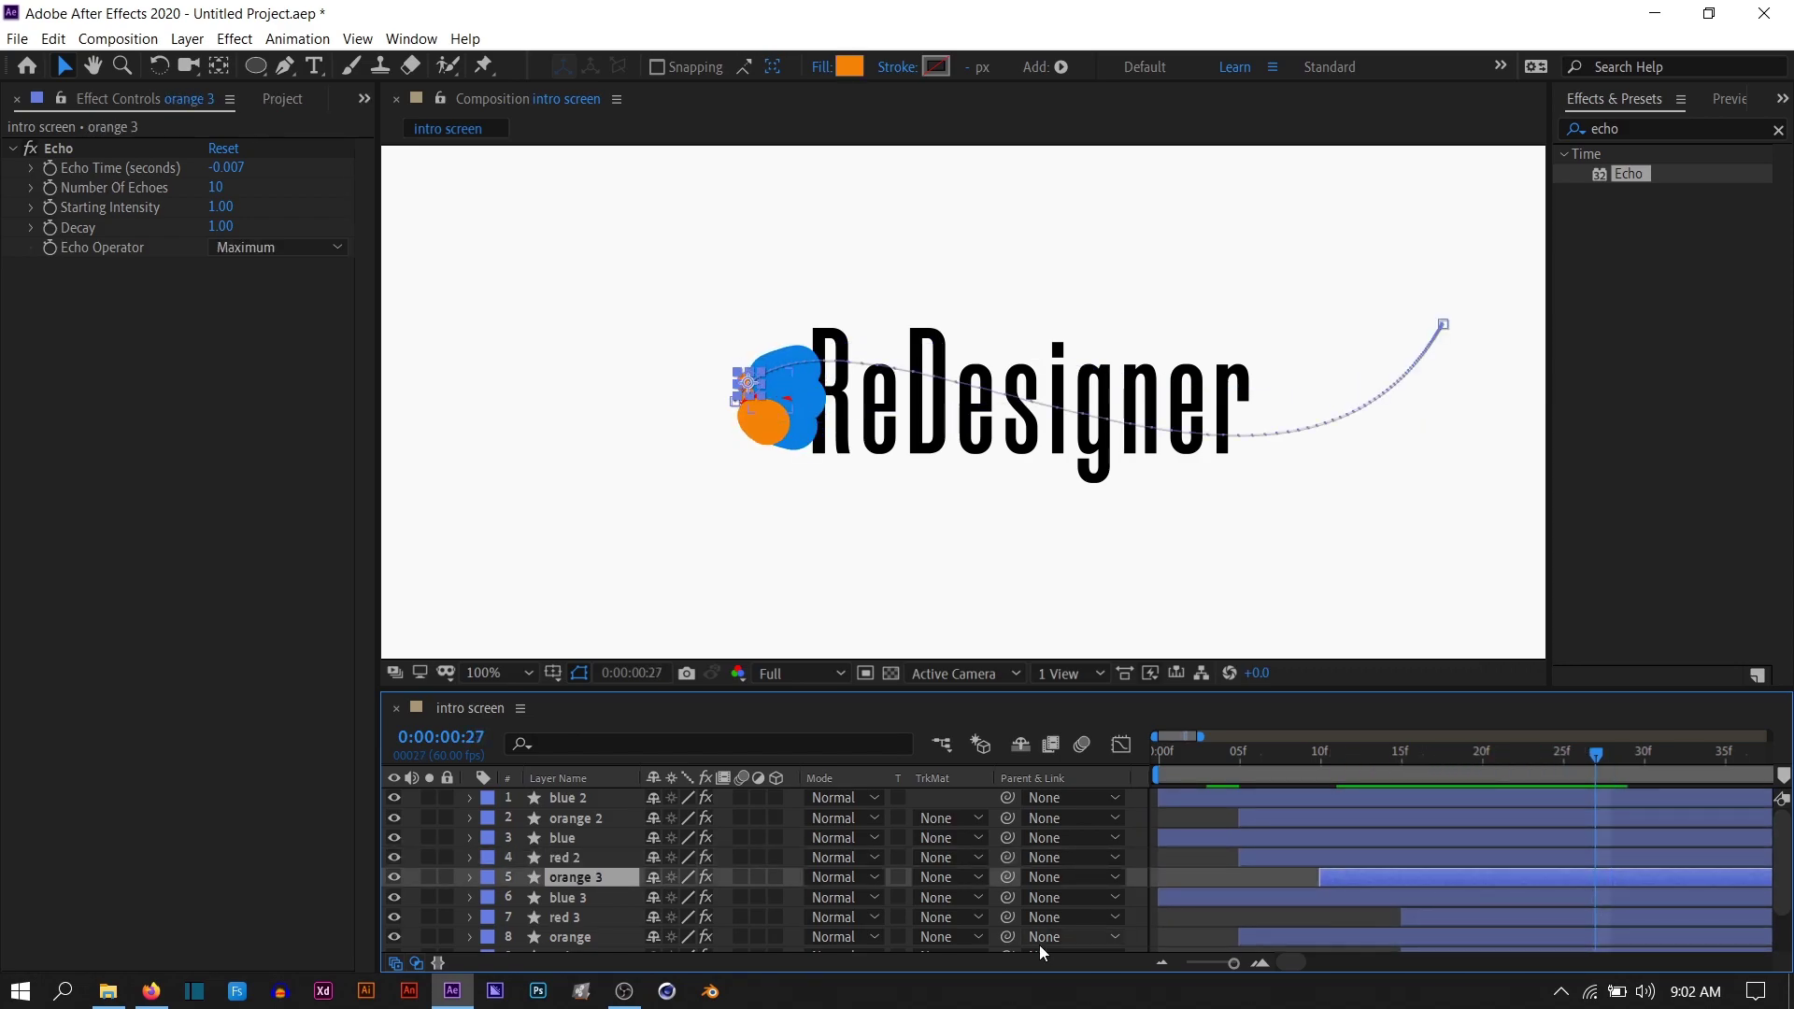
pyautogui.moveTo(1402, 917)
pyautogui.mouseDown()
pyautogui.moveTo(1185, 917)
pyautogui.moveTo(1439, 888)
pyautogui.mouseUp()
# Zoom the timeline back out to seconds and preview the animation from the start
pyautogui.scroll(-2, 1309, 892)
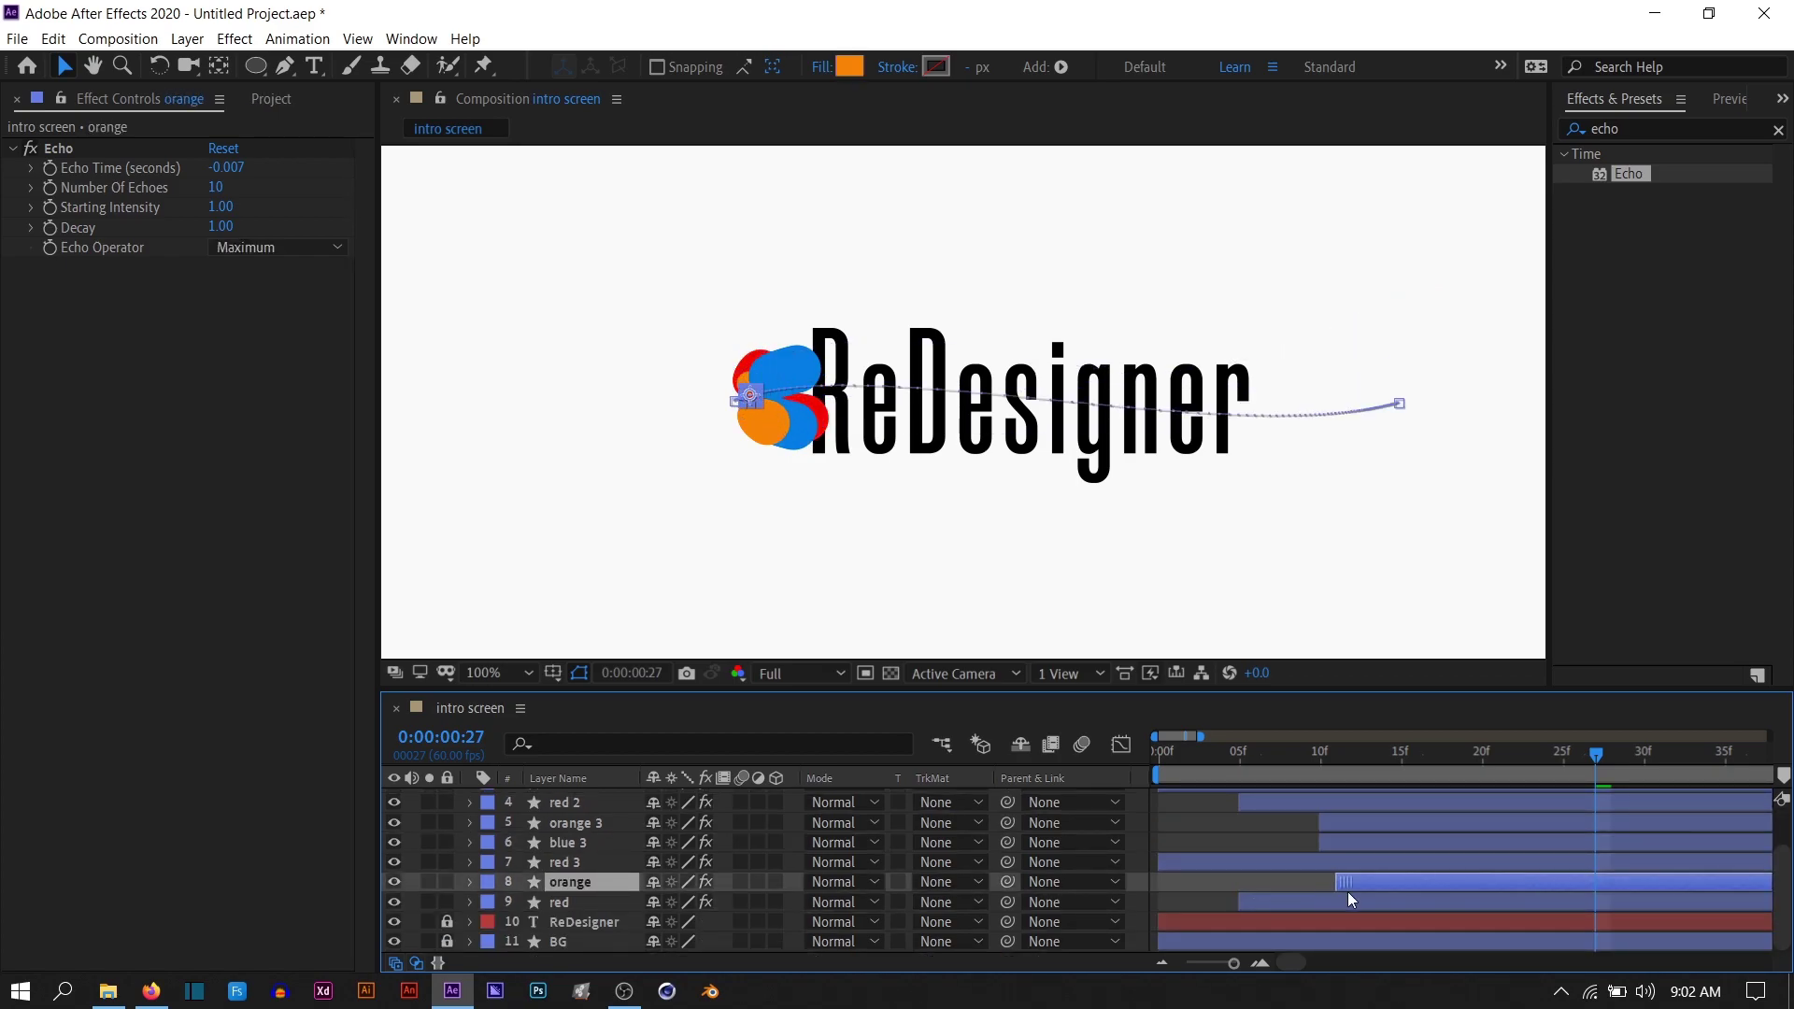
pyautogui.scroll(3, 1356, 841)
pyautogui.moveTo(1359, 759); pyautogui.dragTo(1494, 823)
pyautogui.click(1162, 963)
pyautogui.click(1165, 772)
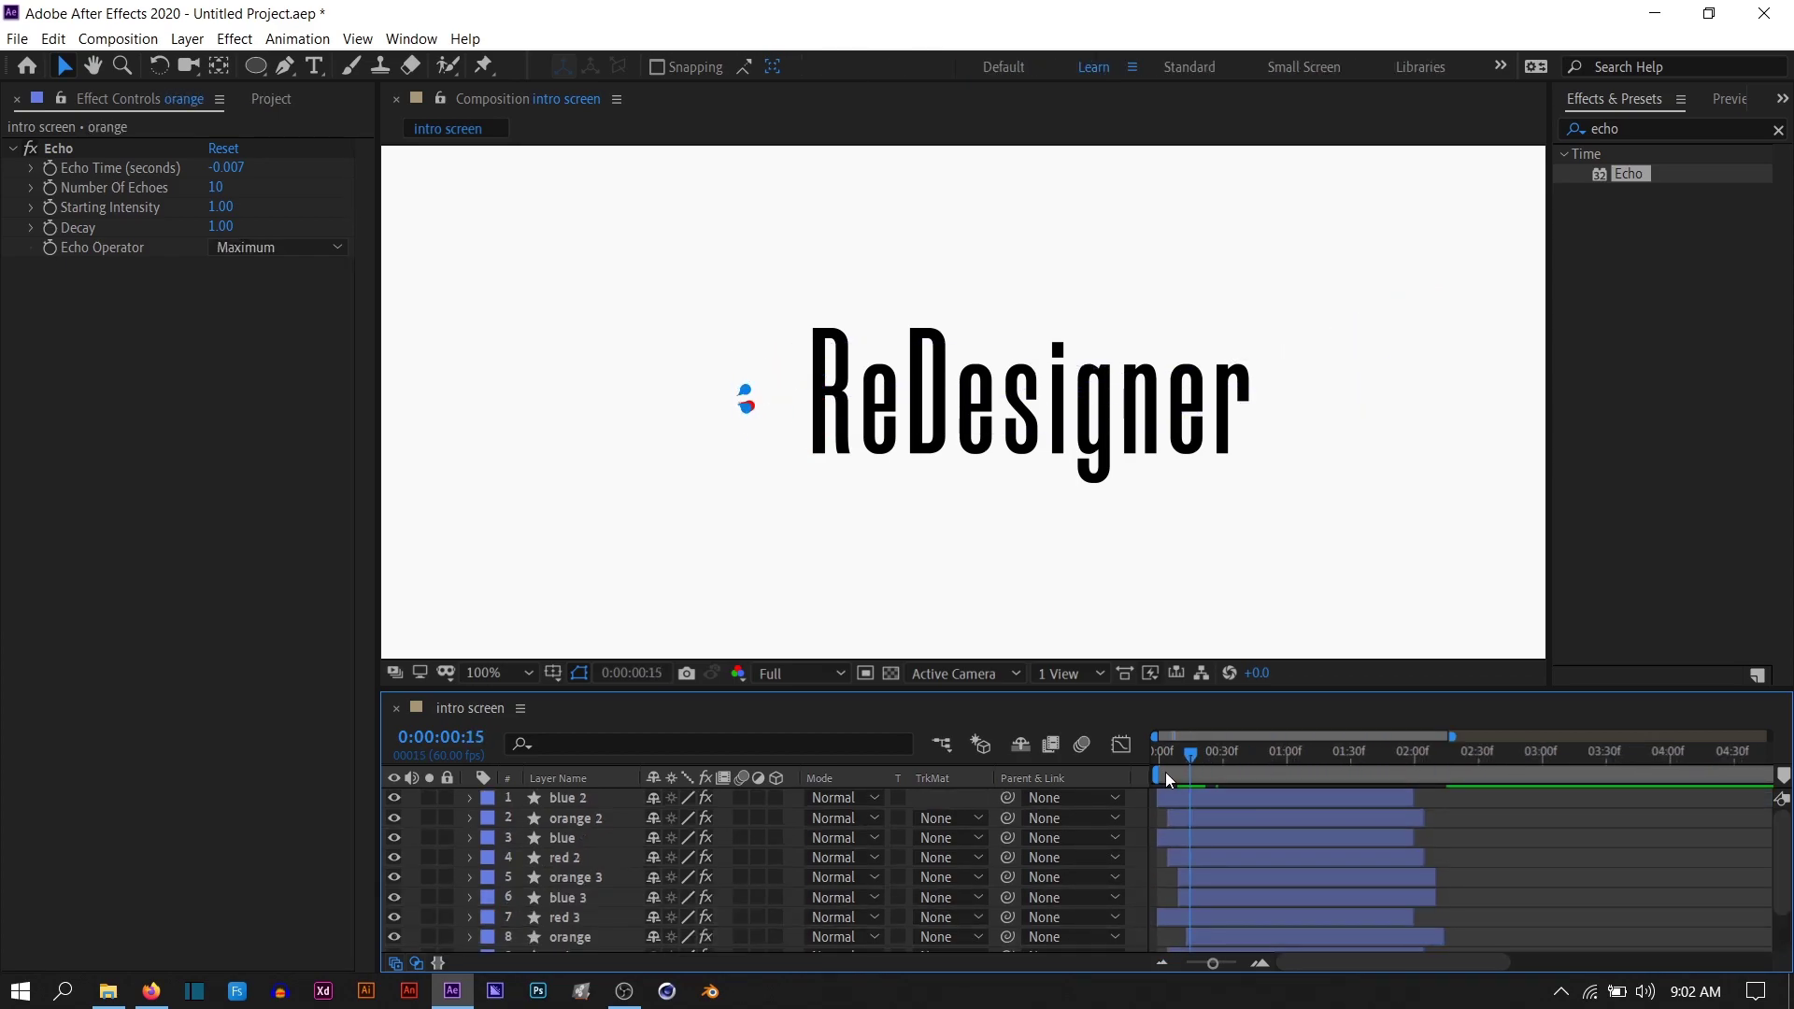
pyautogui.press('space')
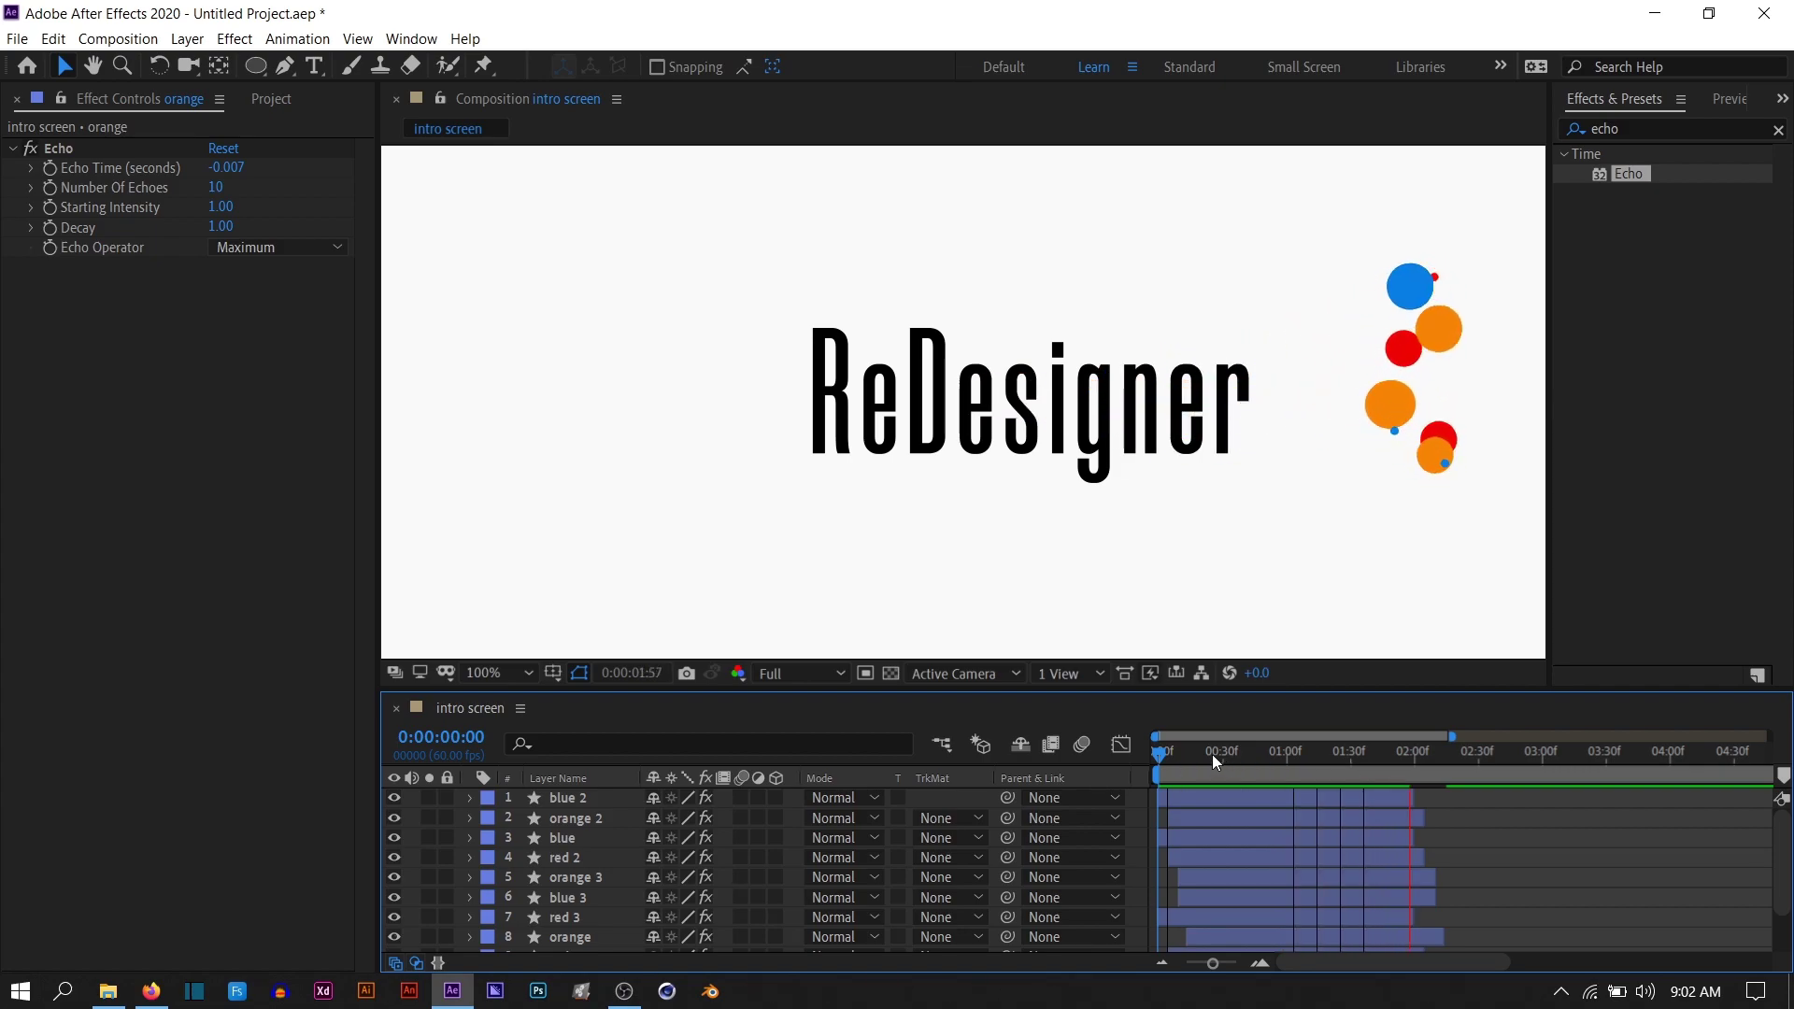
# Set the preview resolution to Half and replay the animation
pyautogui.click(801, 673)
pyautogui.click(785, 800)
pyautogui.click(801, 673)
pyautogui.click(790, 780)
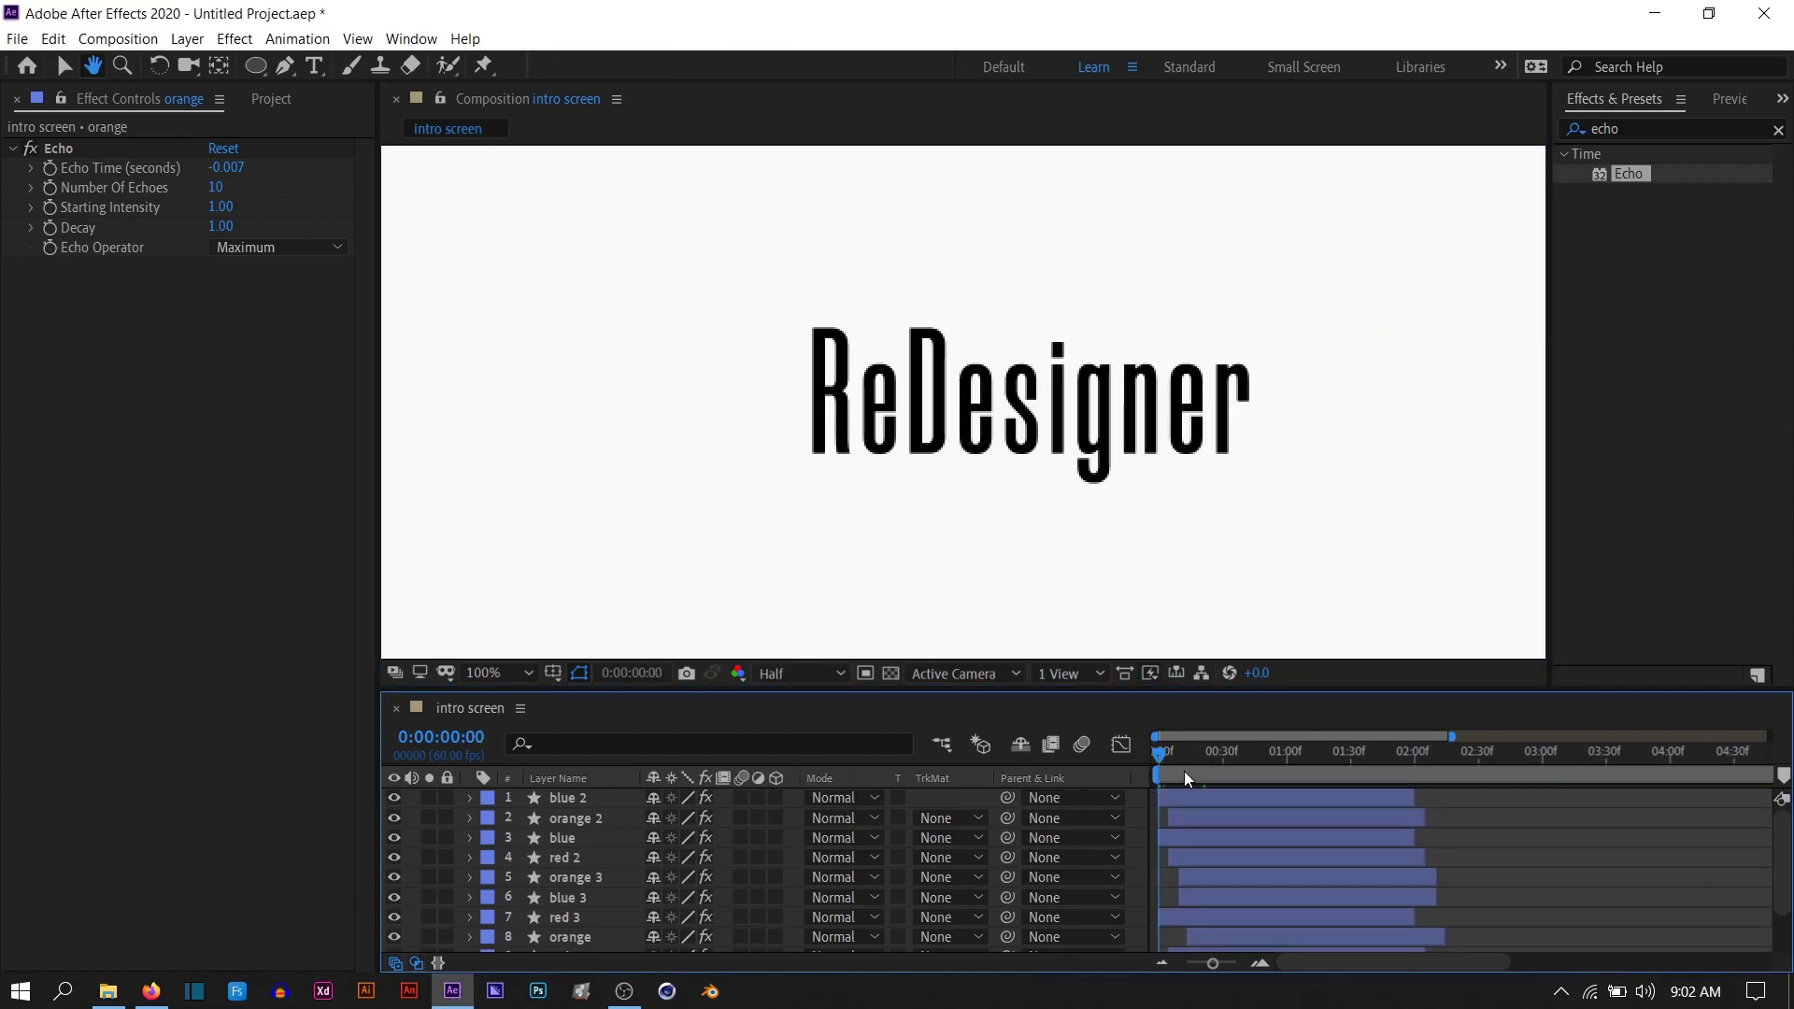
pyautogui.press('space')
pyautogui.click(1163, 963)
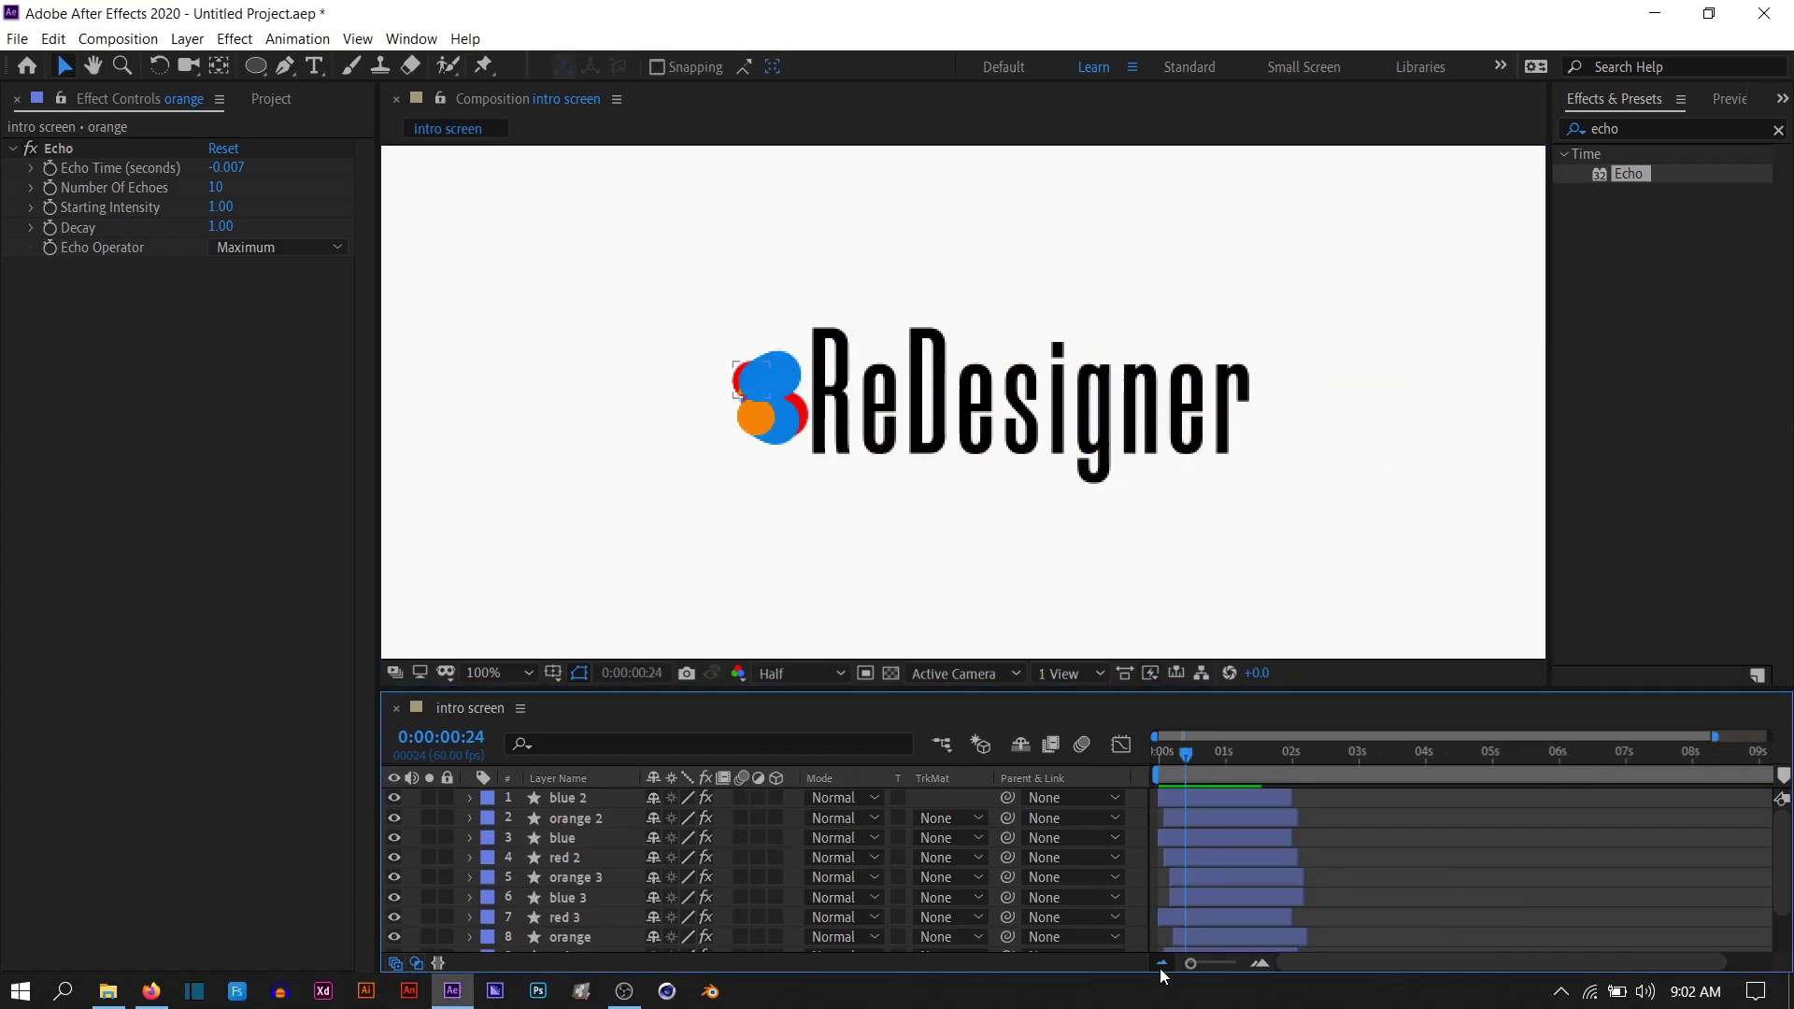
# Pre-compose the red, orange and blue wave layers into 'wave effect' and scrub to check it
pyautogui.click(570, 801)
pyautogui.scroll(-3, 564, 901)
pyautogui.keyDown('shift'); pyautogui.click(563, 901); pyautogui.keyUp('shift')
pyautogui.rightClick(563, 903)
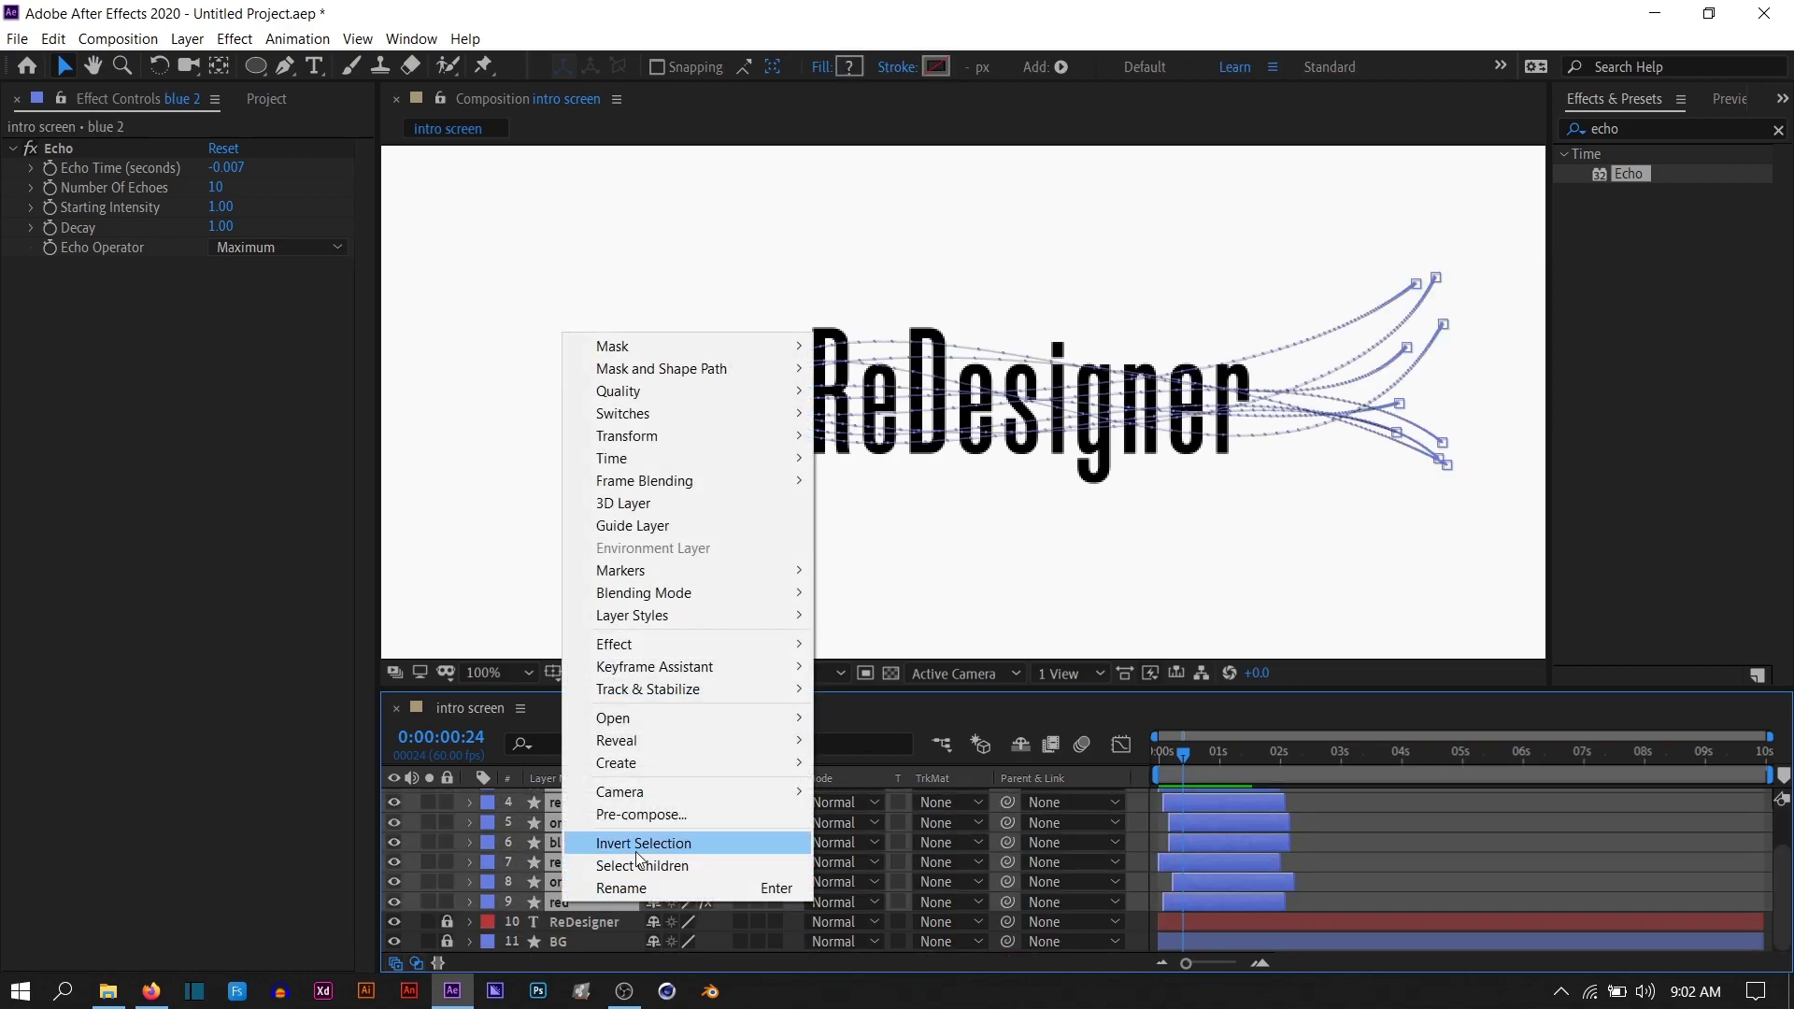
pyautogui.click(653, 812)
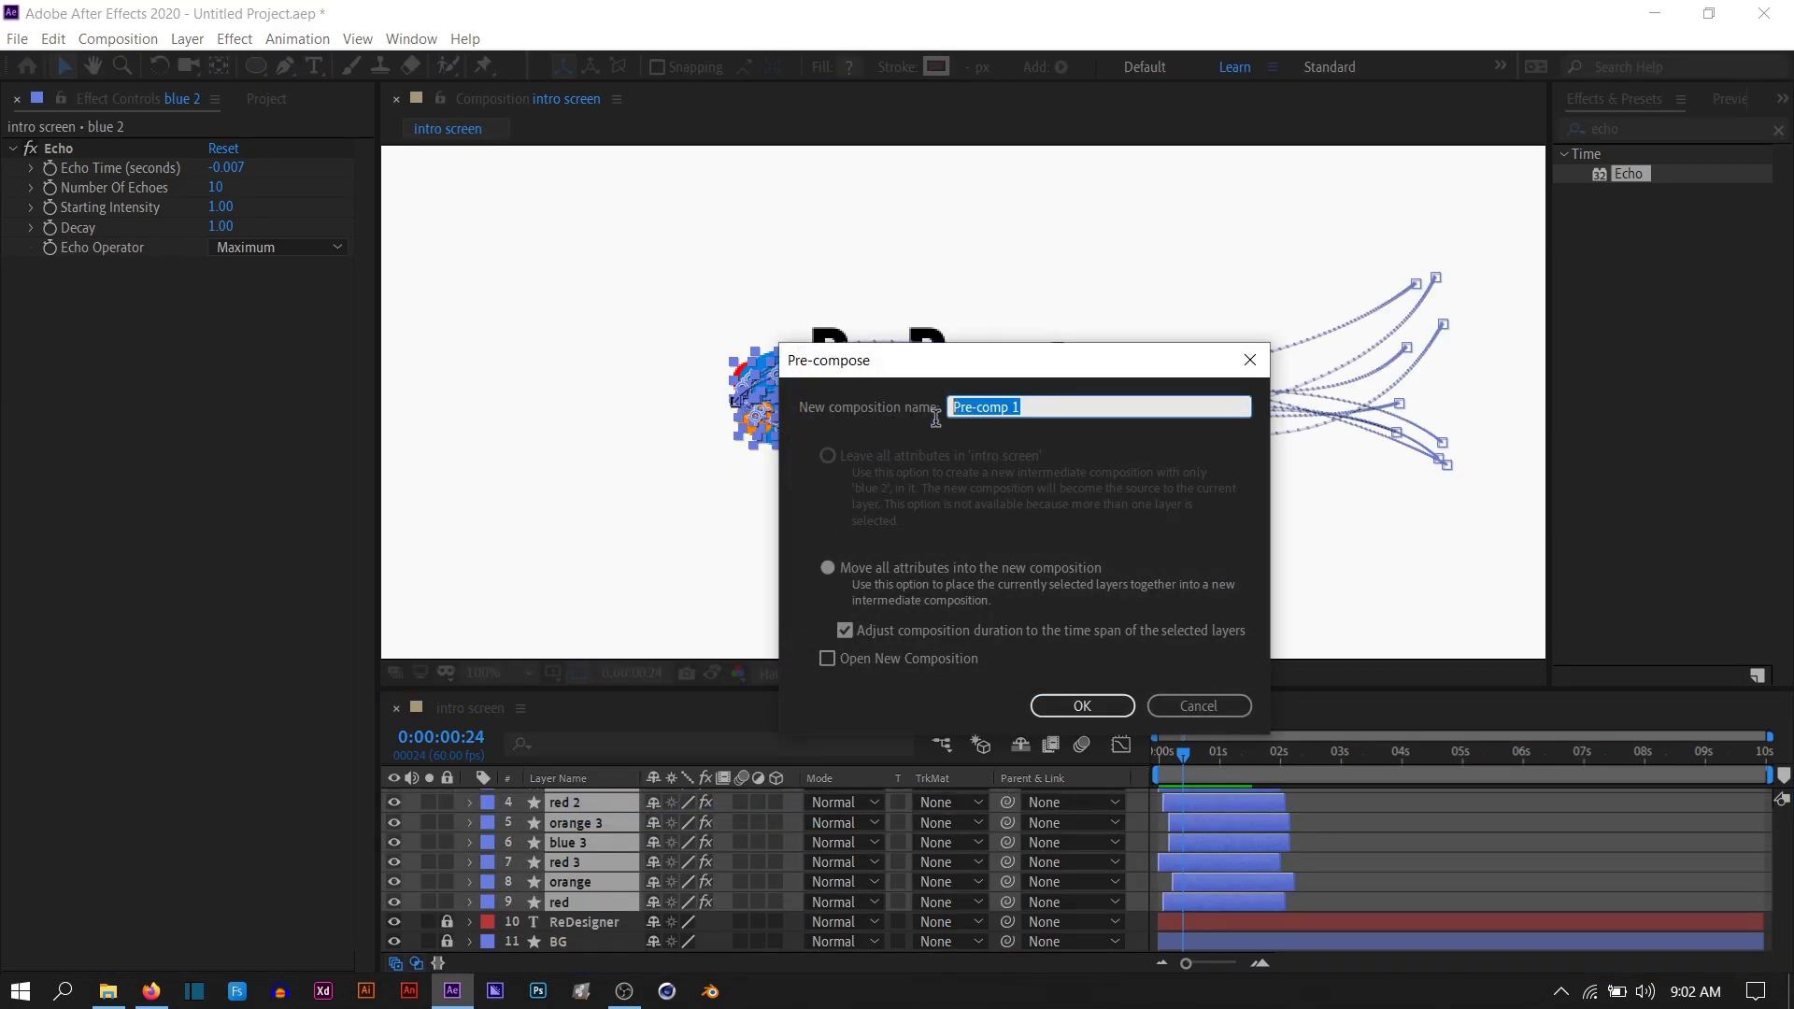
pyautogui.click(1082, 706)
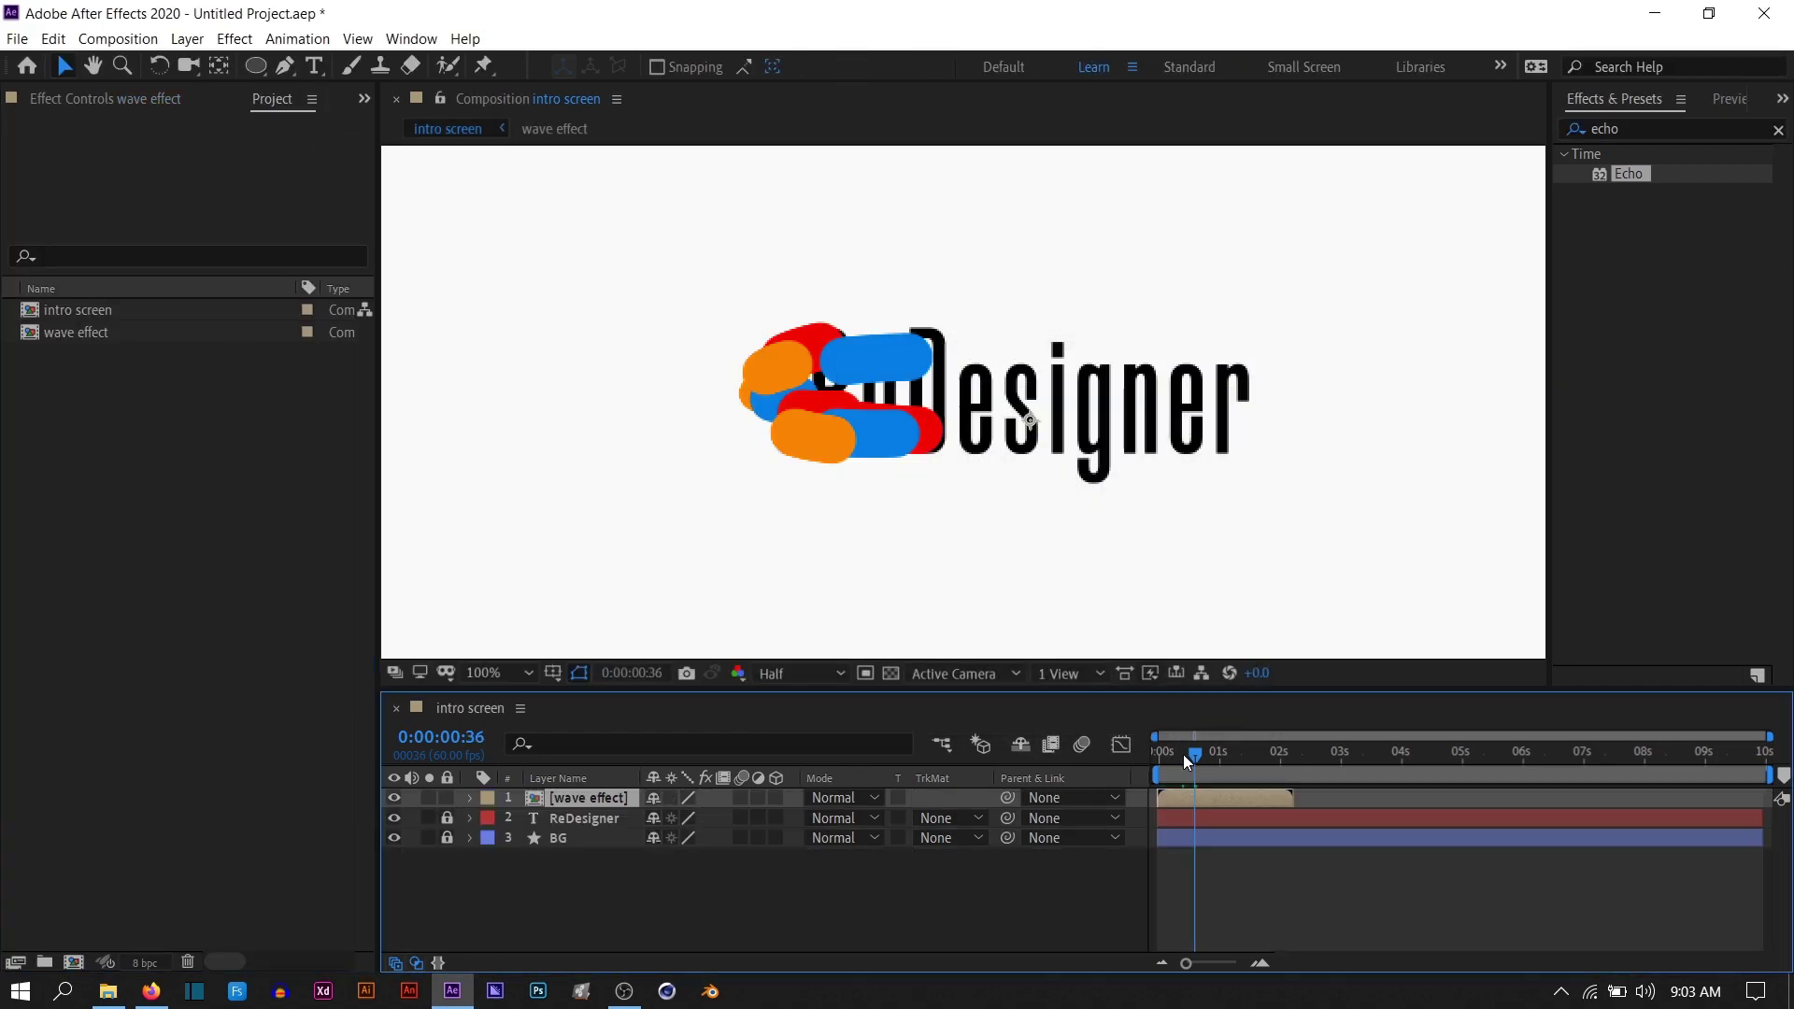
pyautogui.moveTo(1176, 754)
pyautogui.mouseDown()
pyautogui.moveTo(1256, 792)
pyautogui.moveTo(1183, 812)
pyautogui.moveTo(1241, 821)
pyautogui.moveTo(1254, 781)
pyautogui.moveTo(1295, 783)
pyautogui.moveTo(1274, 794)
pyautogui.mouseUp()
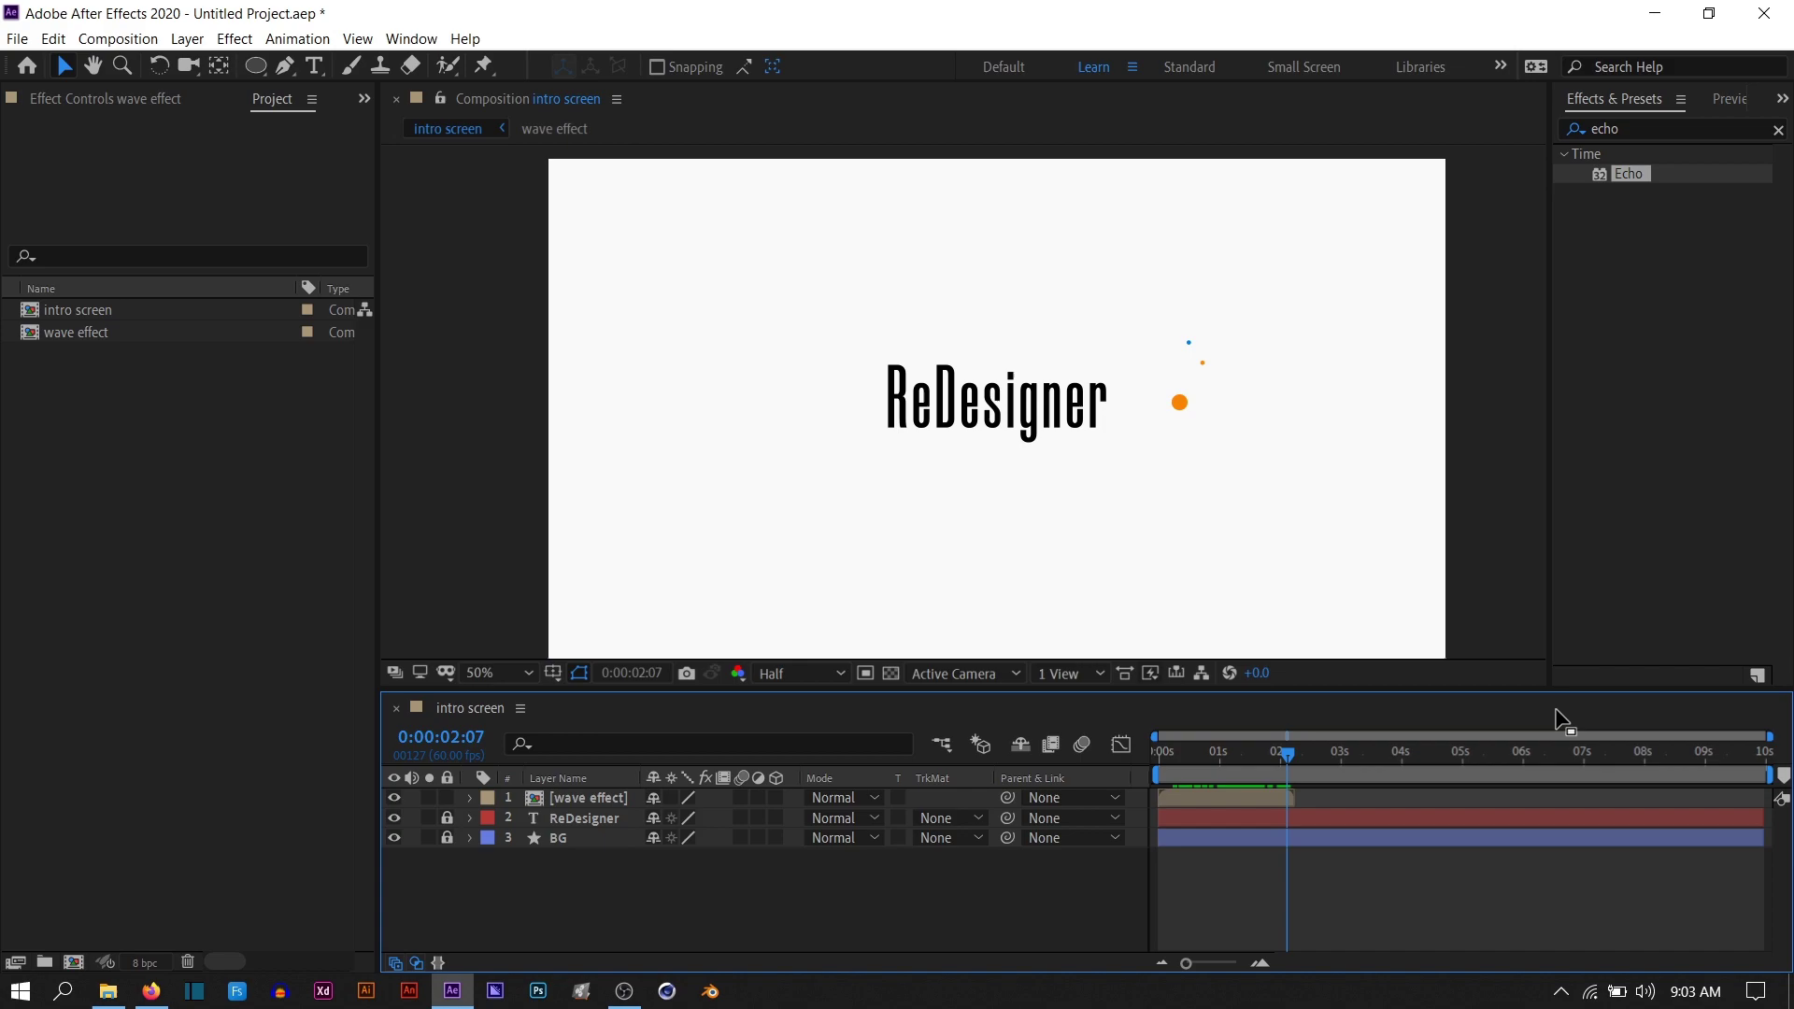
pyautogui.click(557, 800)
# Duplicate the ReDesigner text and set the wave effect layer's blend mode to Add
pyautogui.hotkey('ctrl', 'd')
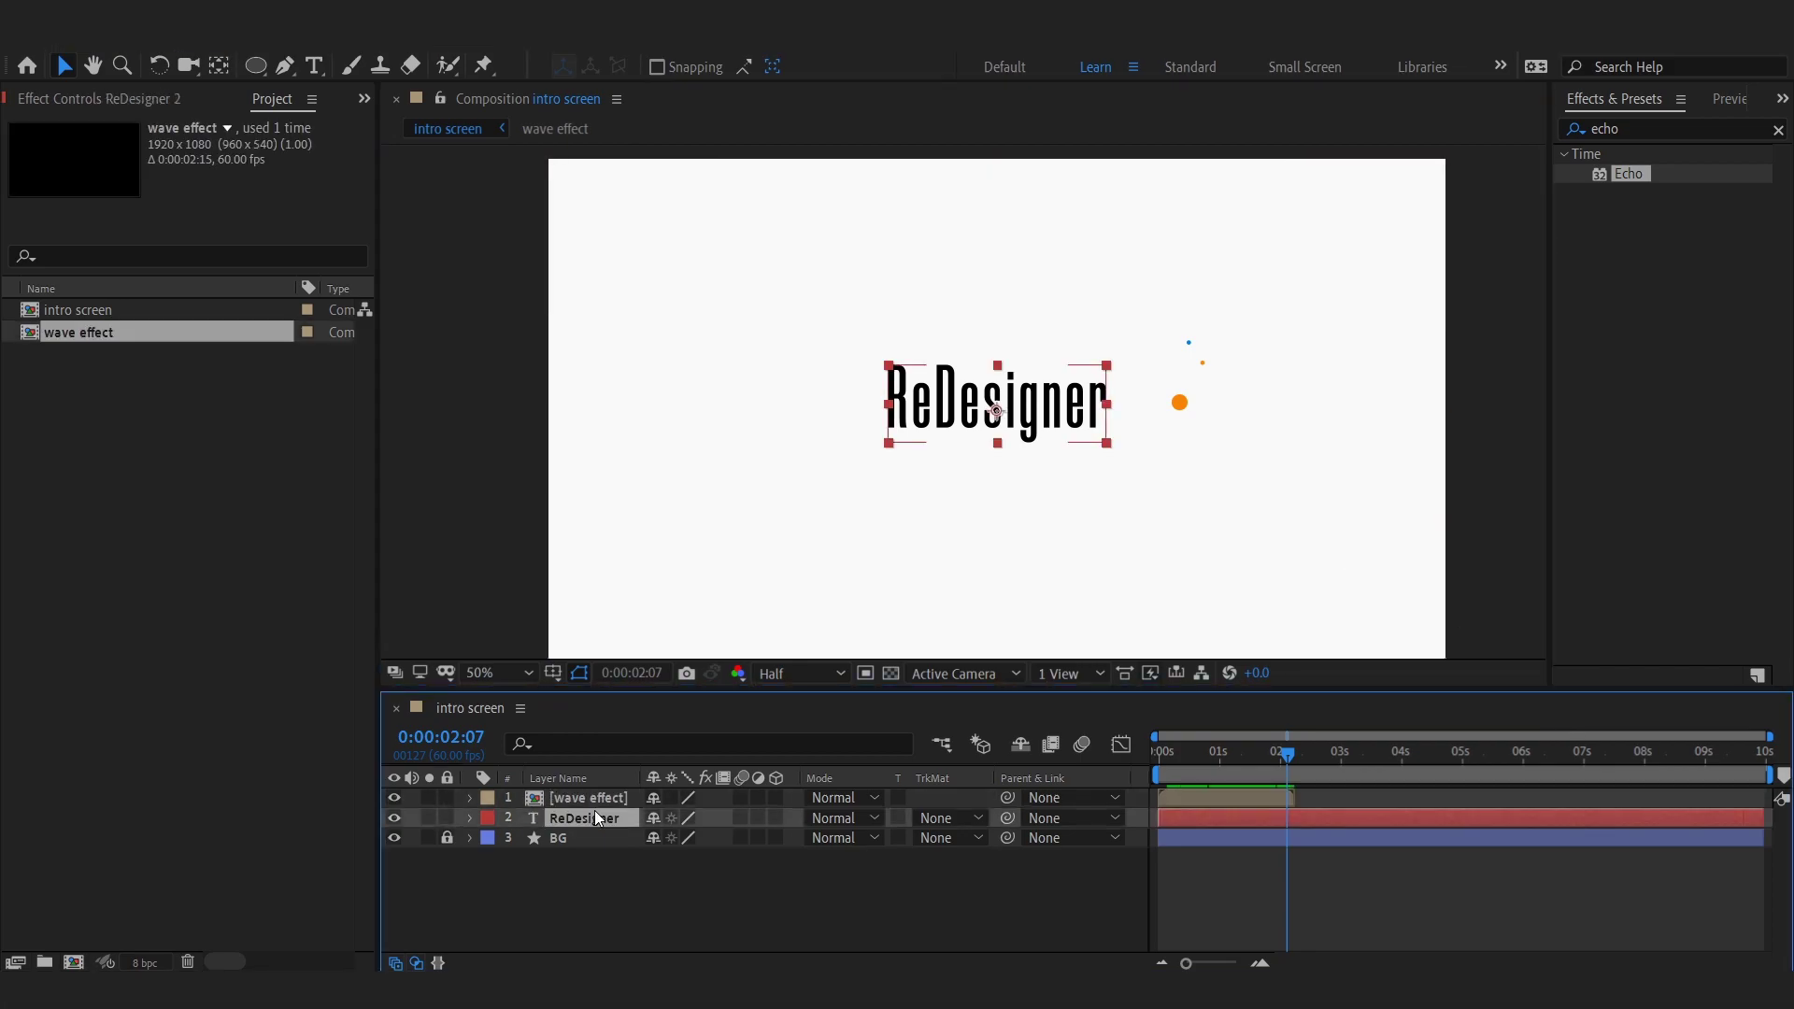
pyautogui.click(447, 837)
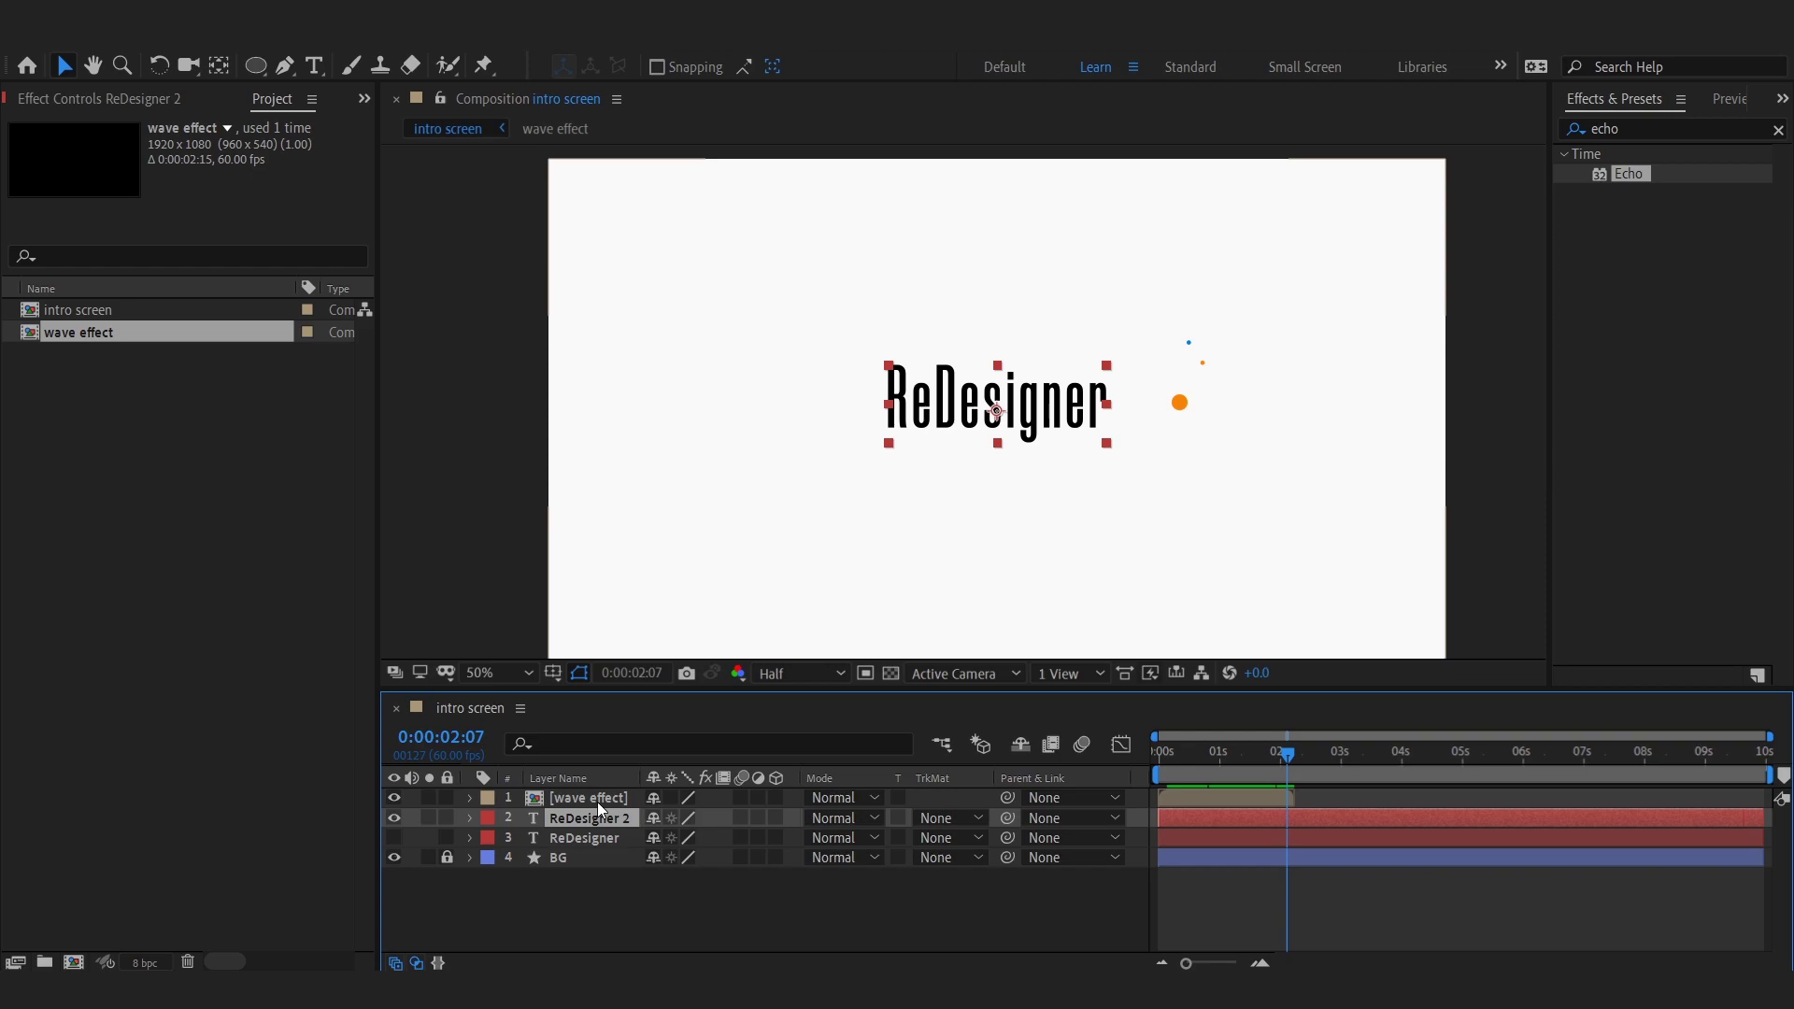
pyautogui.click(836, 798)
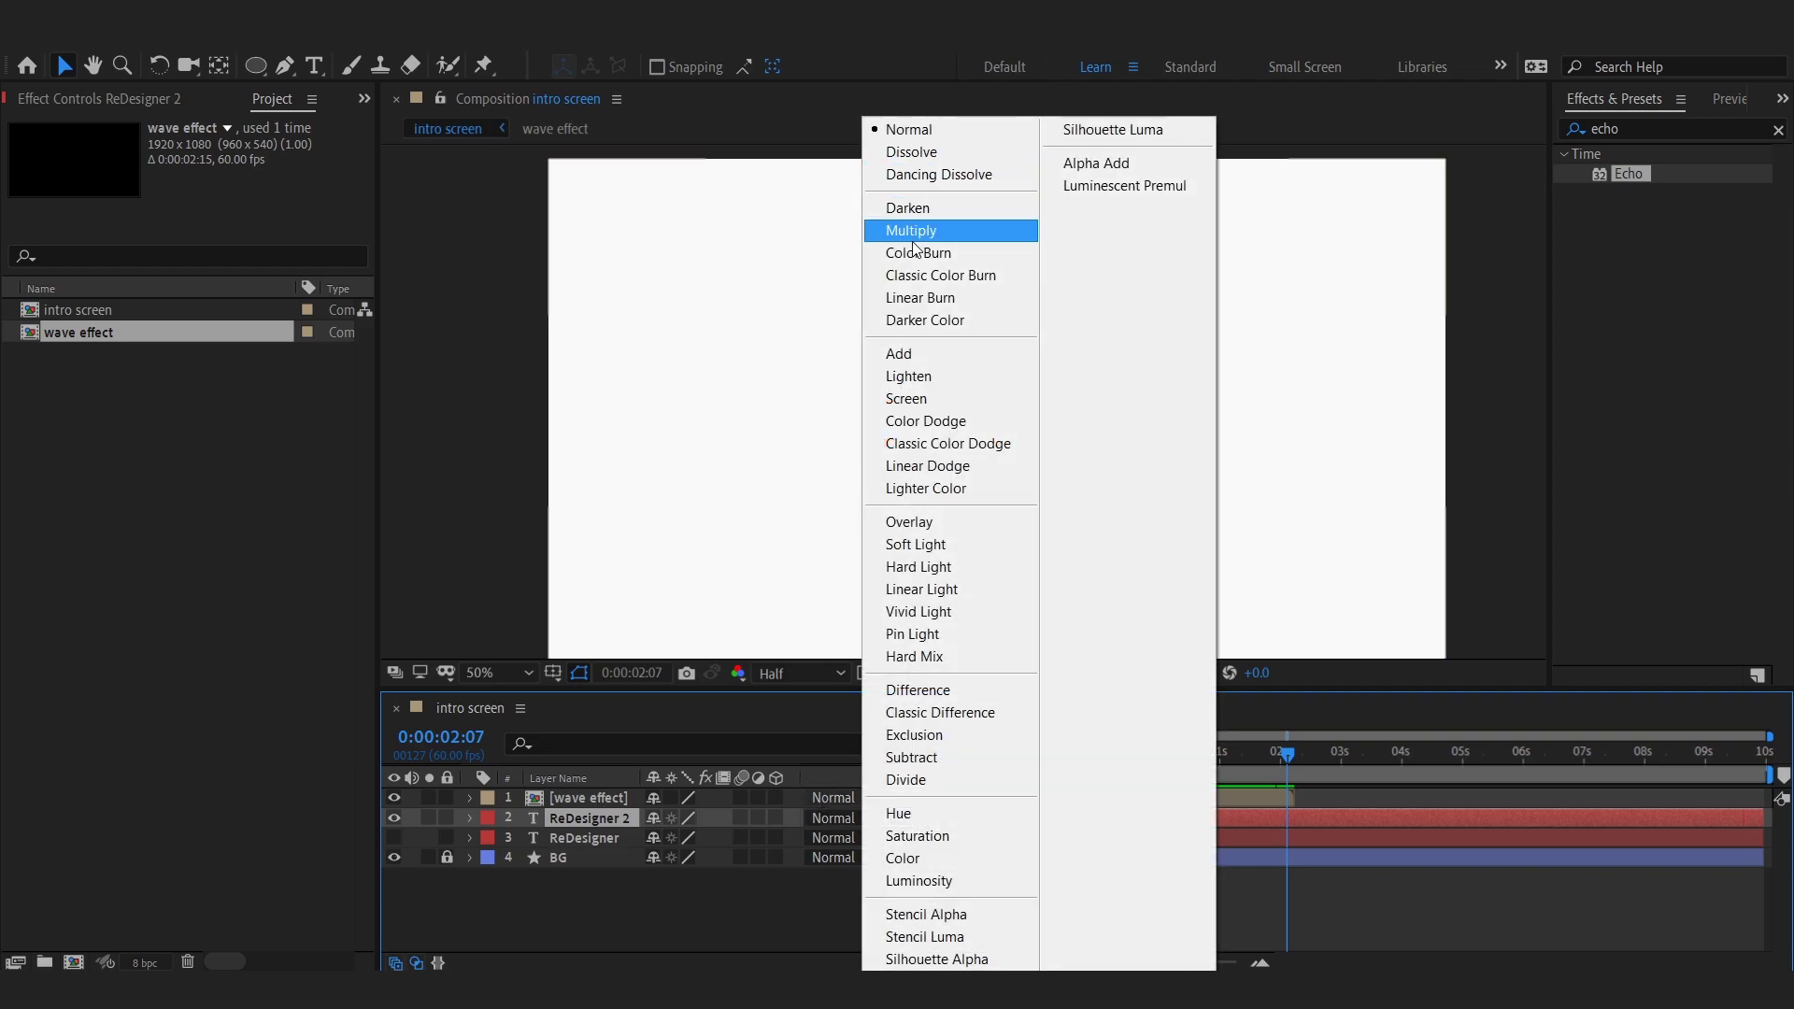
pyautogui.click(923, 355)
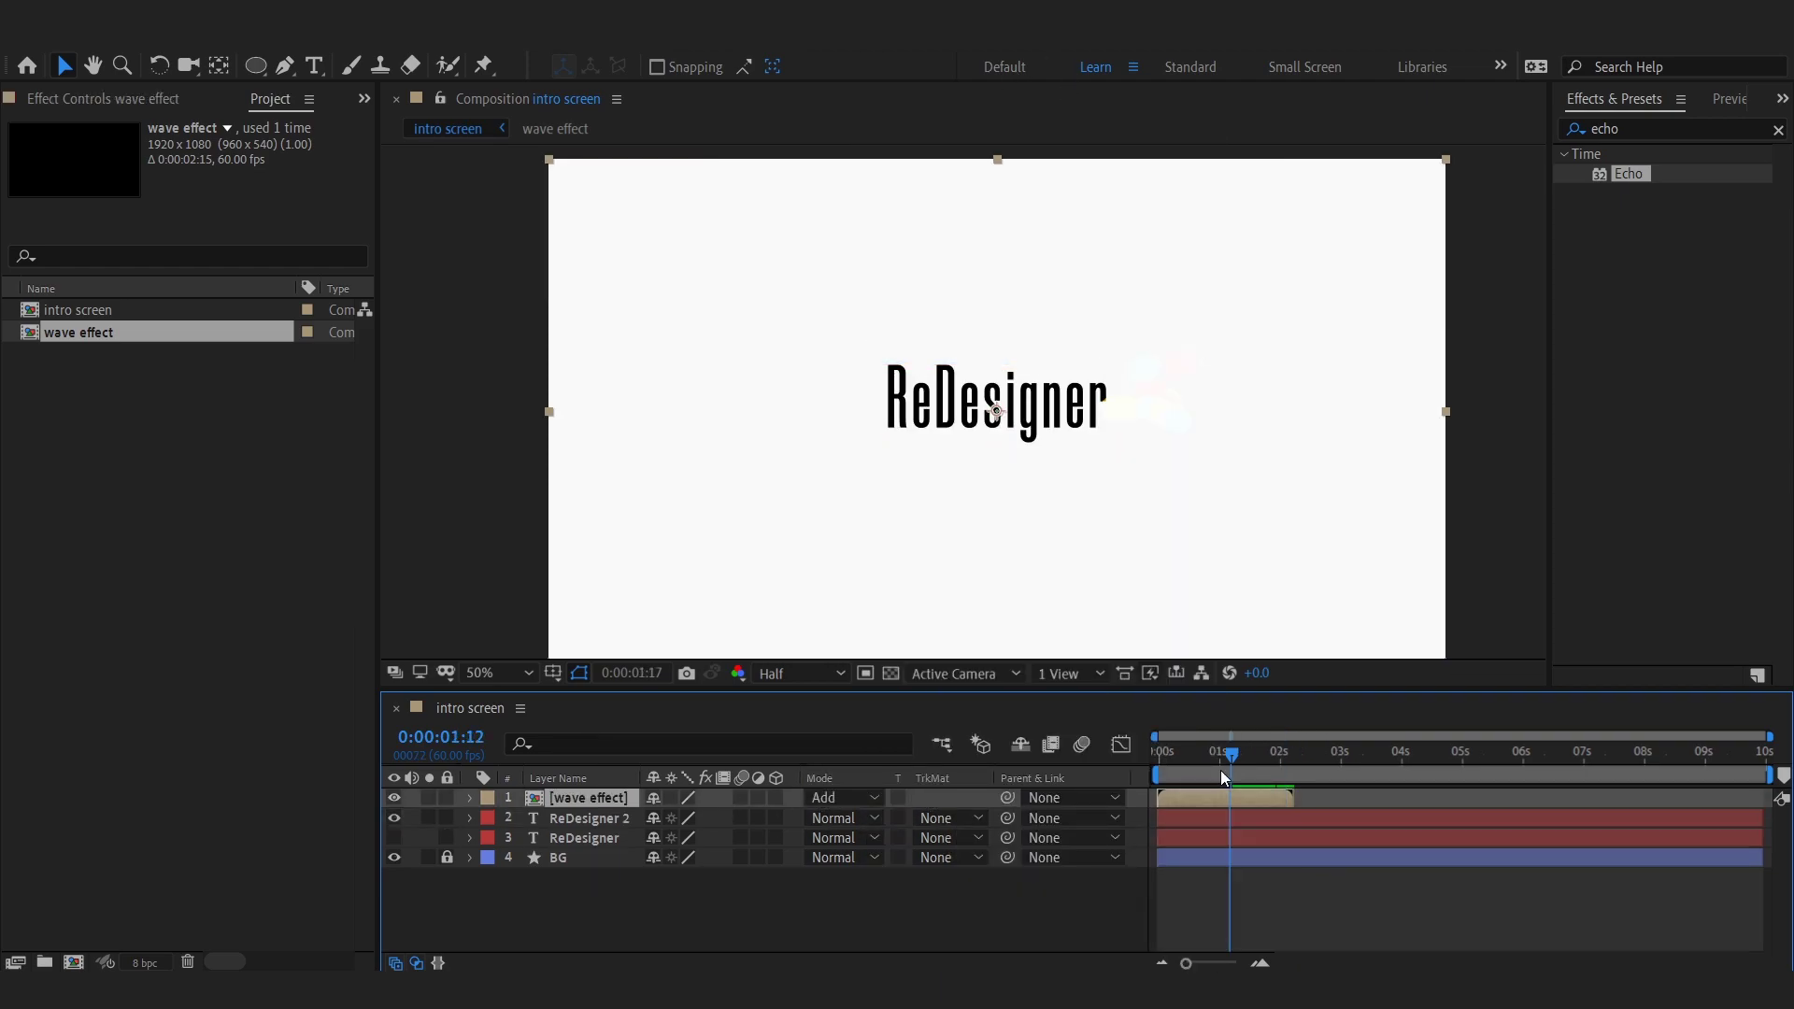
# Make ReDesigner 2 use the wave effect as its Alpha Matte, then duplicate wave effect
pyautogui.moveTo(1220, 770); pyautogui.dragTo(1214, 770)
pyautogui.click(940, 815)
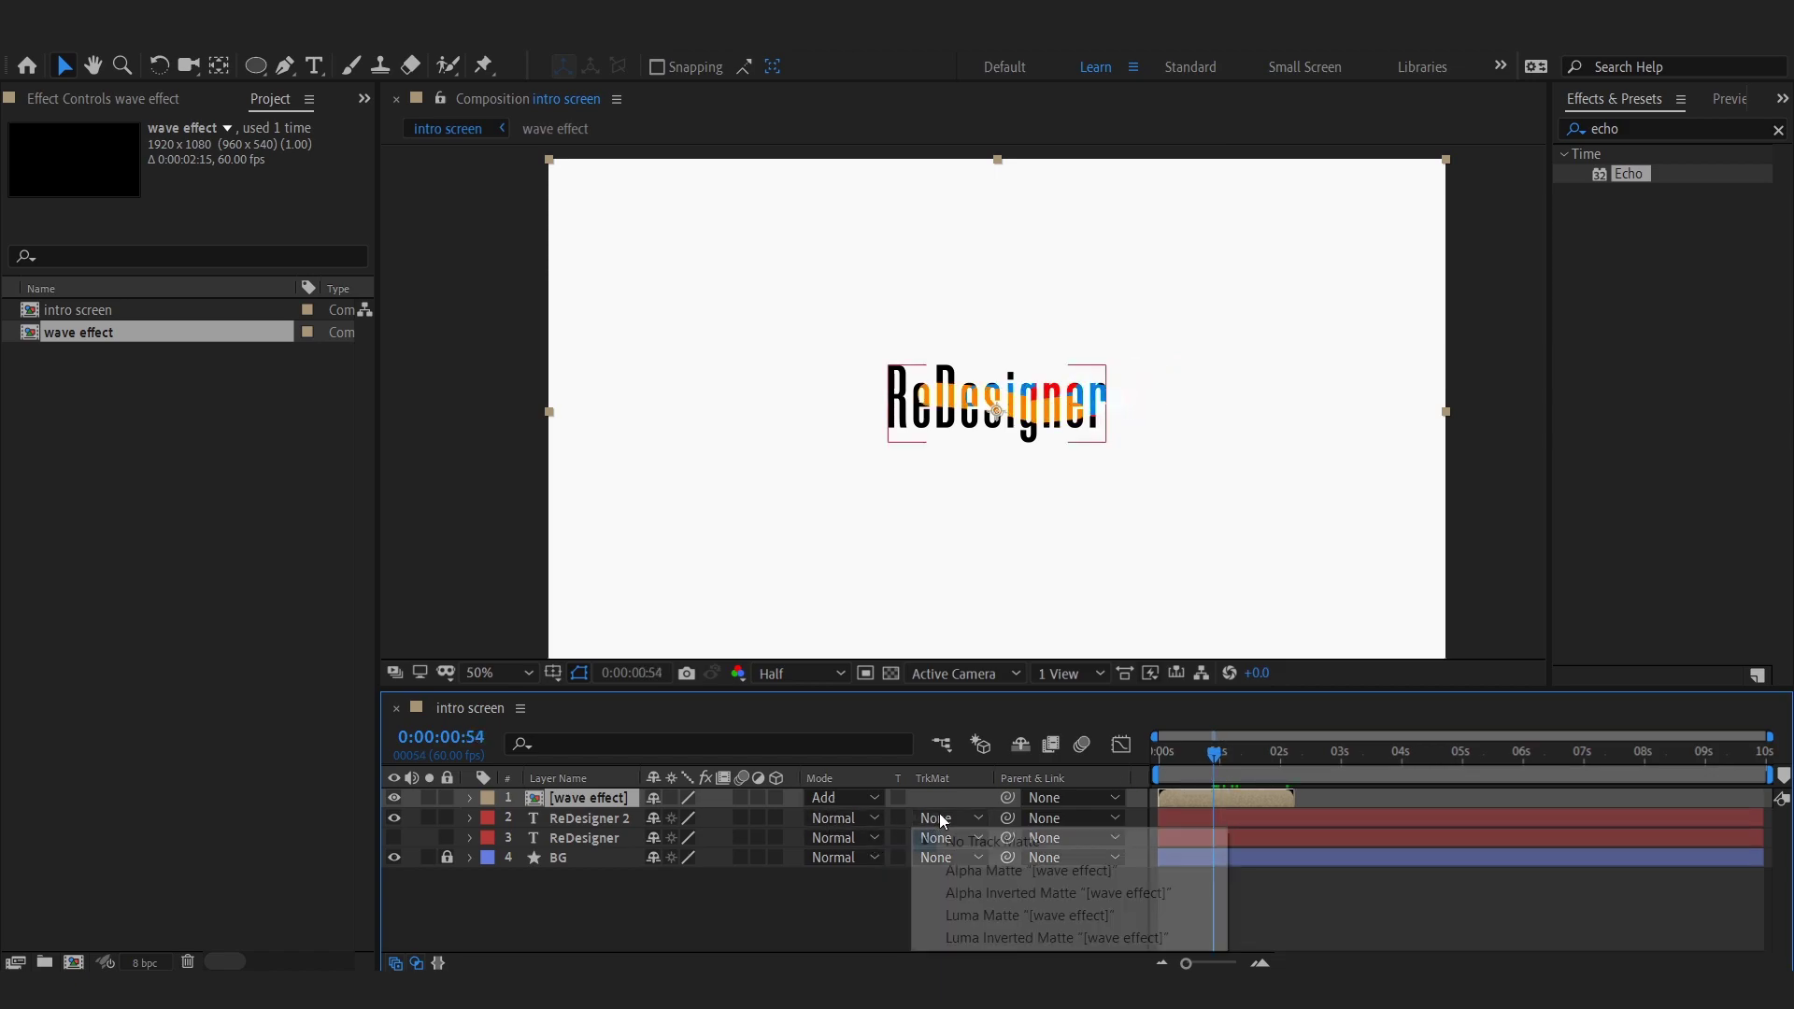
pyautogui.click(984, 870)
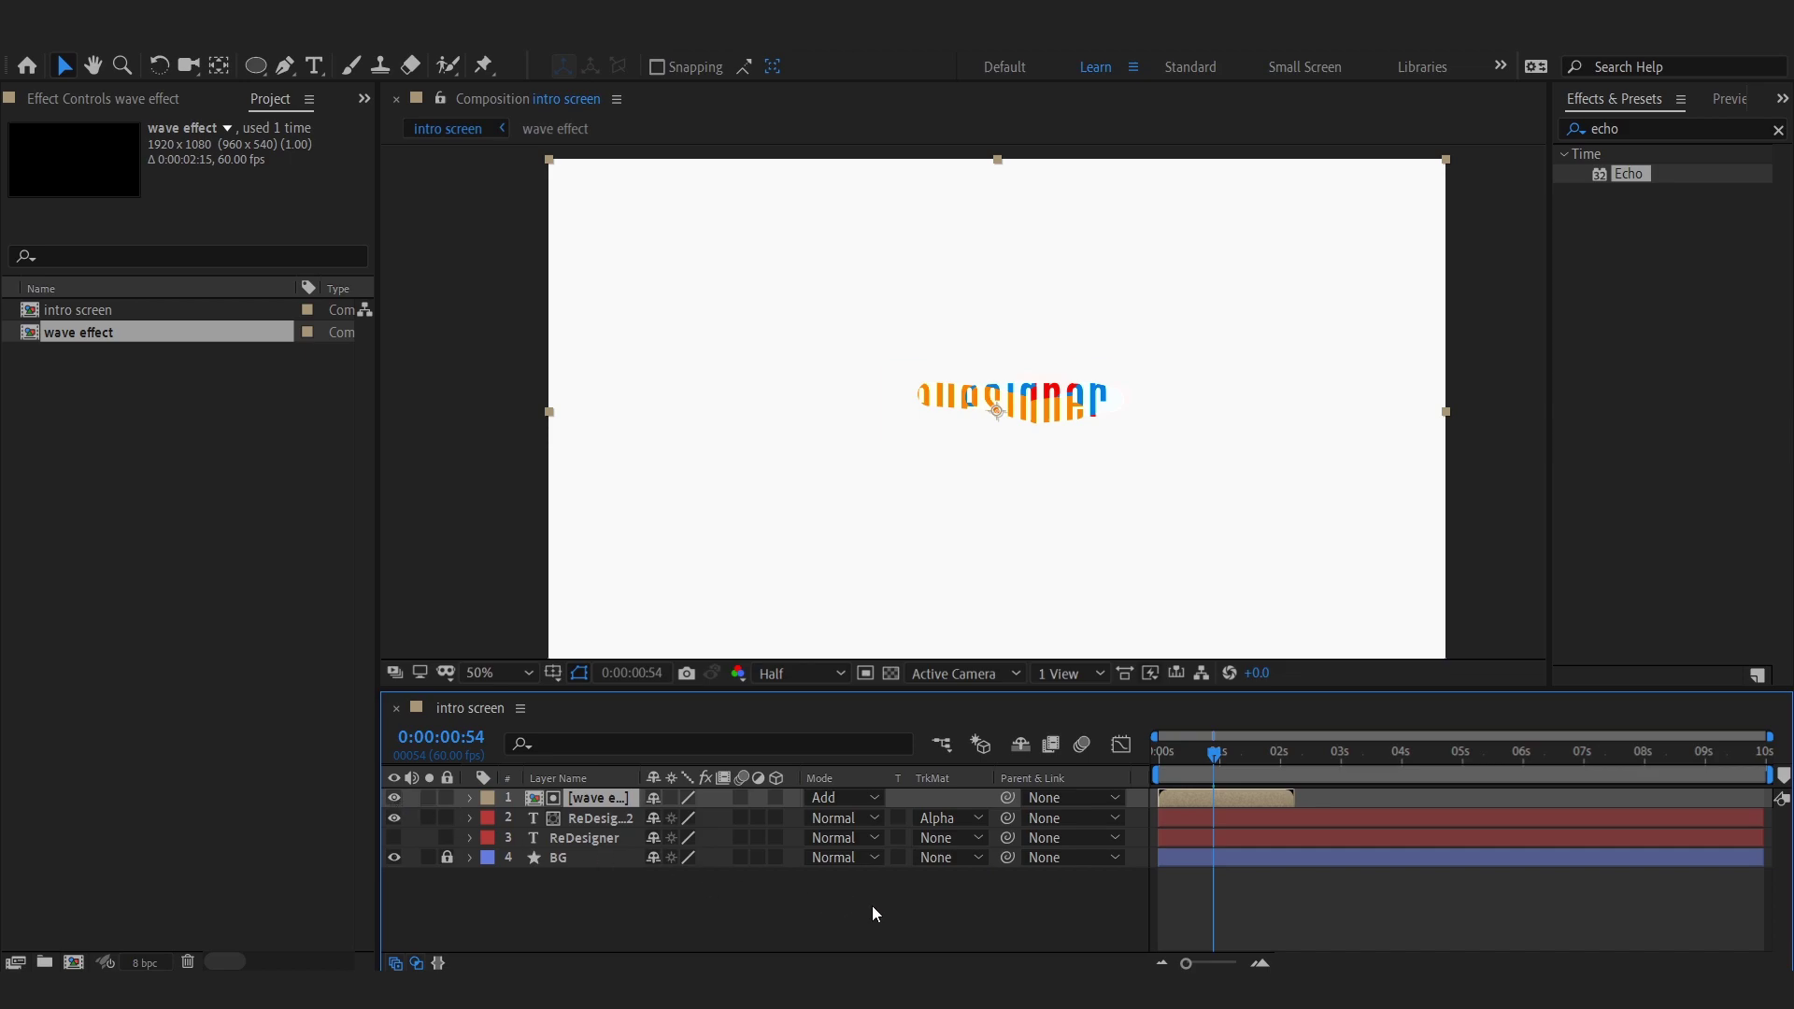
pyautogui.moveTo(1185, 758)
pyautogui.mouseDown()
pyautogui.moveTo(1177, 793)
pyautogui.moveTo(1195, 804)
pyautogui.mouseUp()
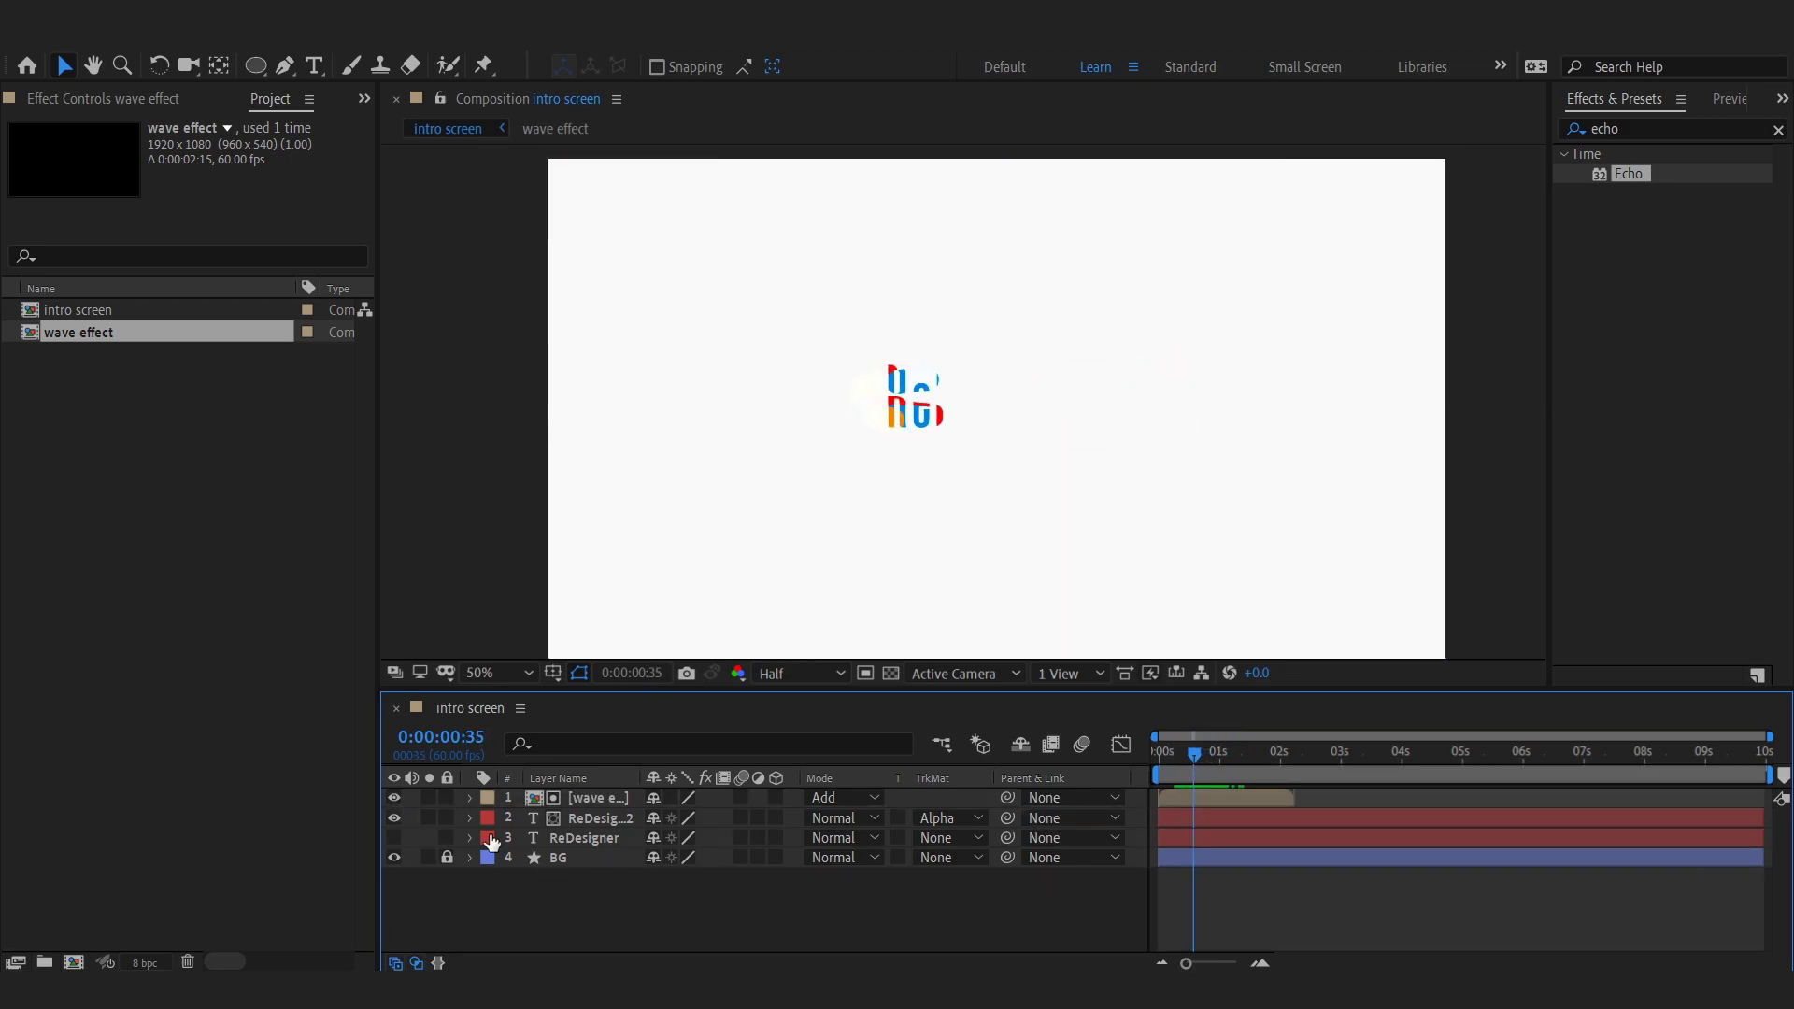
pyautogui.click(591, 799)
pyautogui.hotkey('ctrl', 'd')
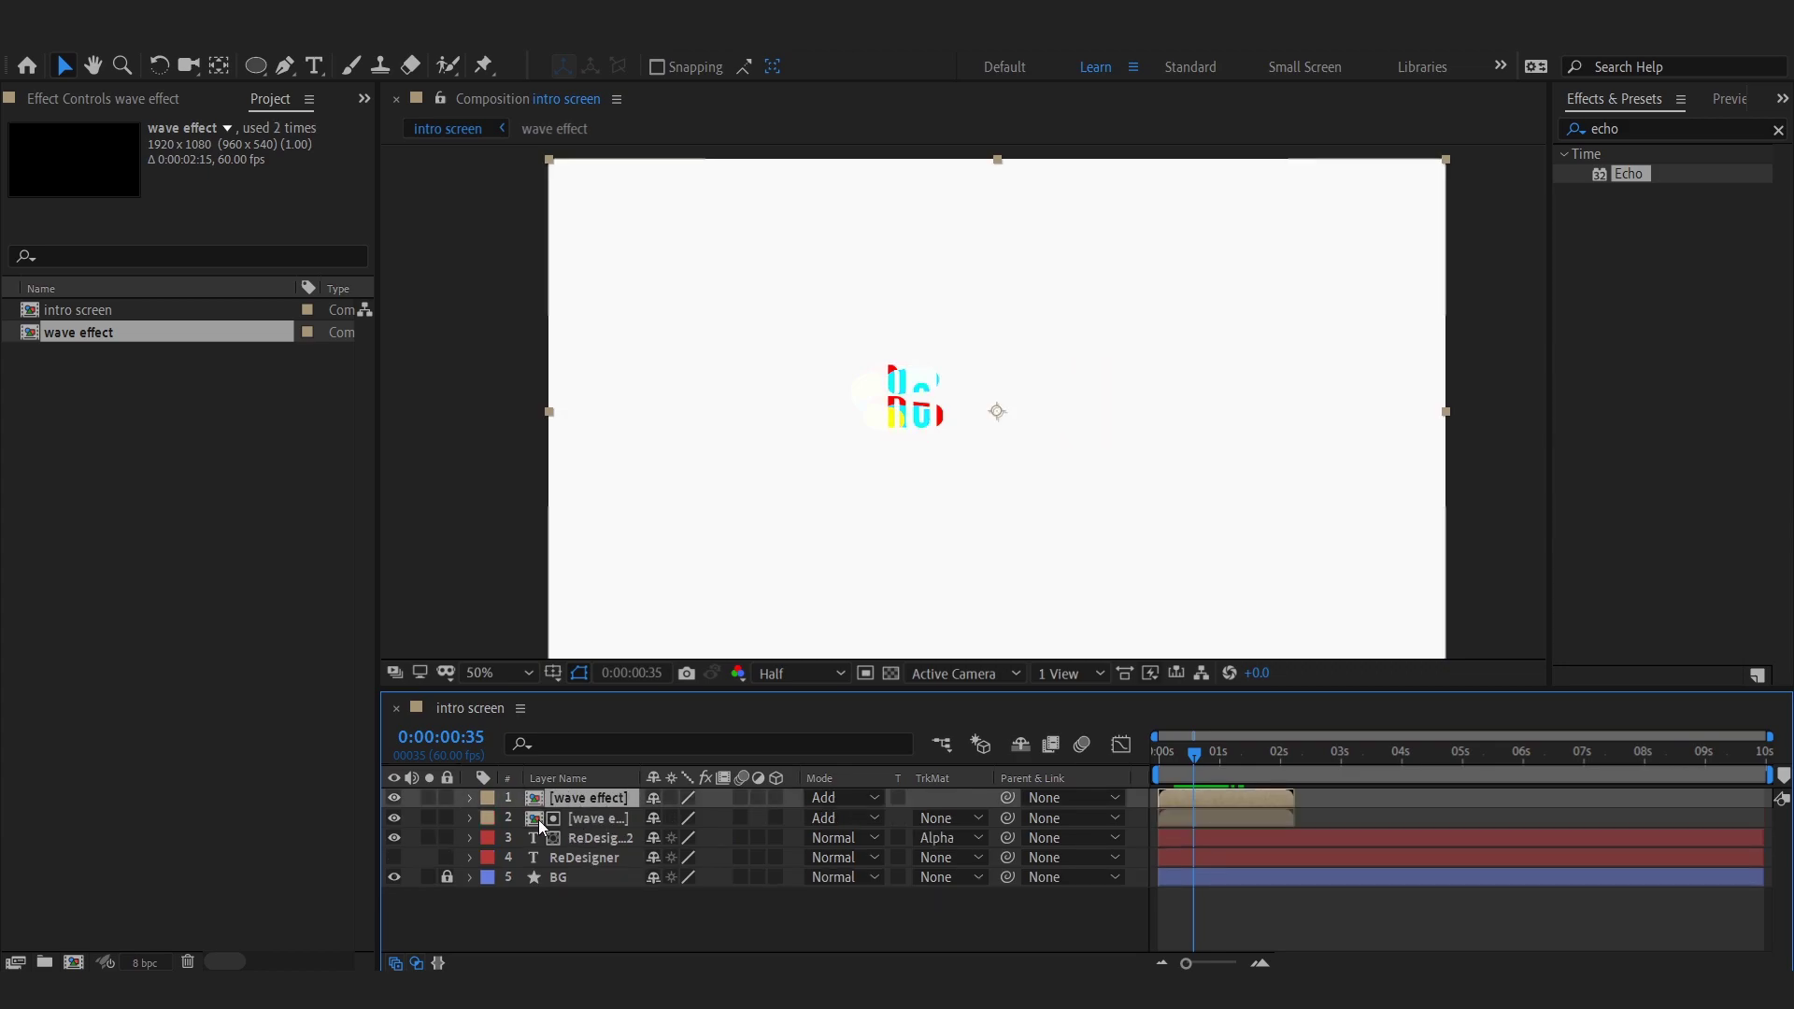
# Set the new wave effect copy to Normal, flip it vertically, and move it below ReDesigner 2
pyautogui.click(823, 798)
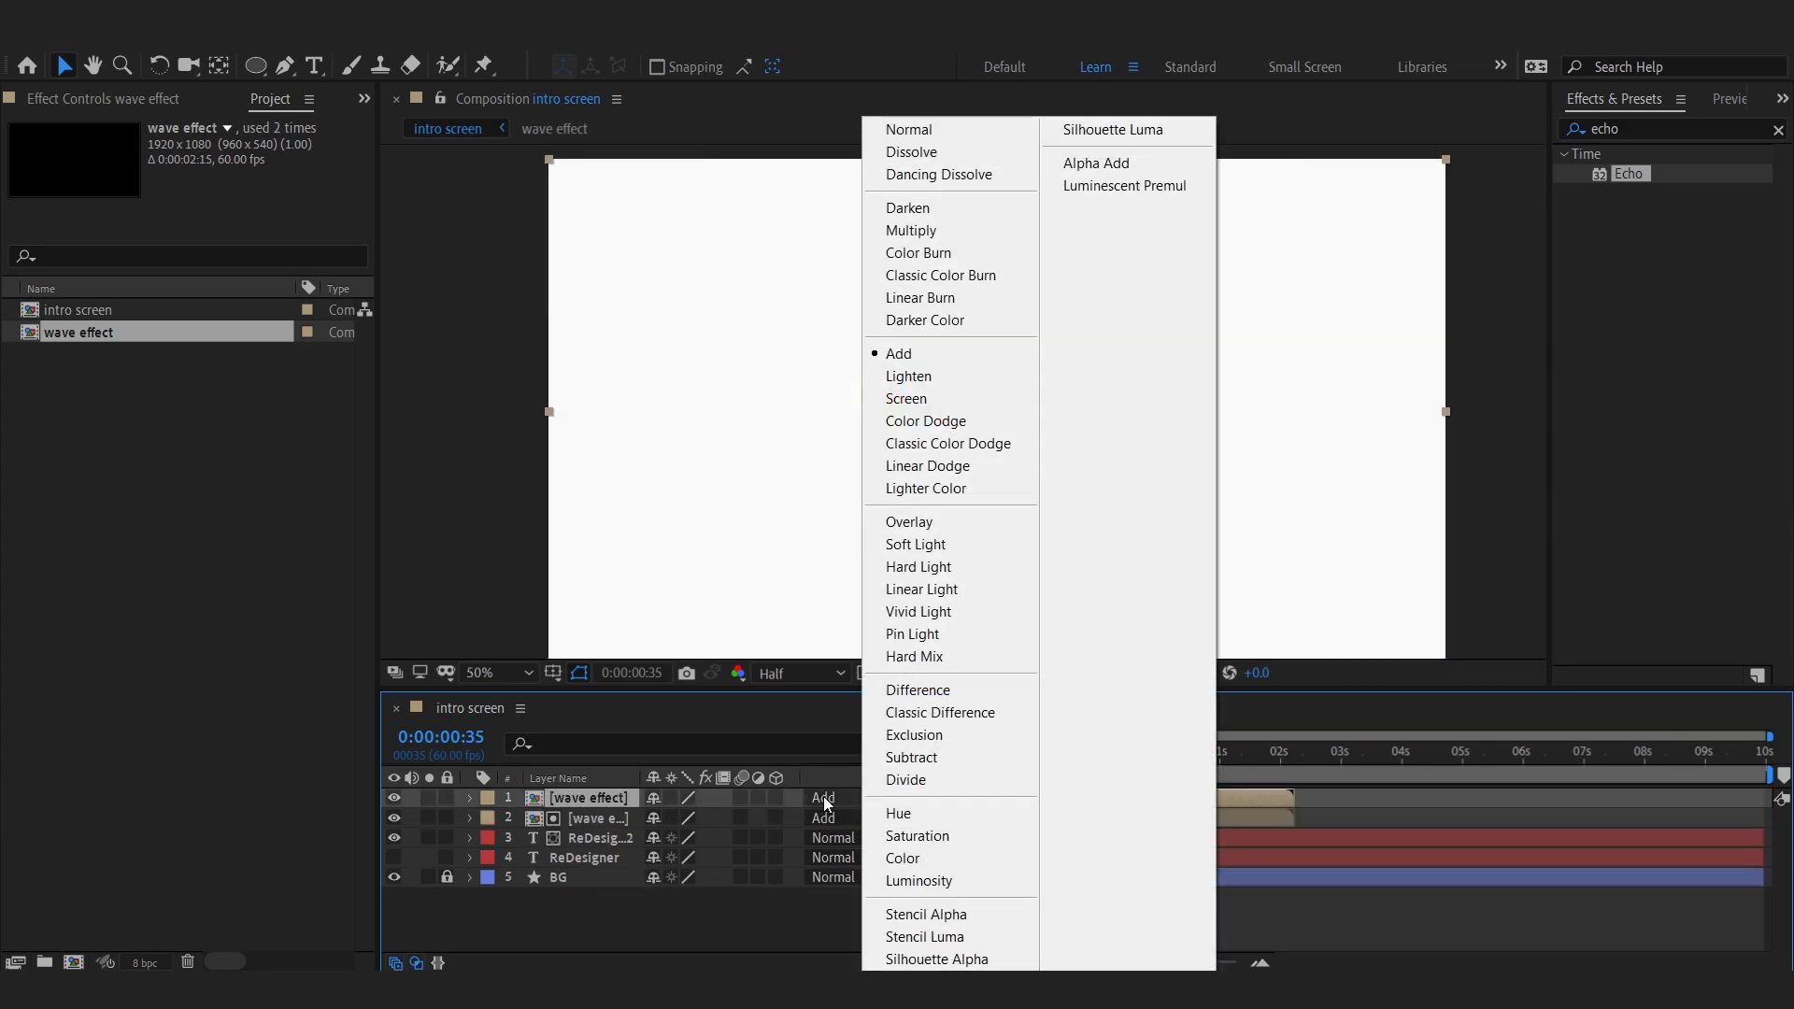
pyautogui.click(963, 128)
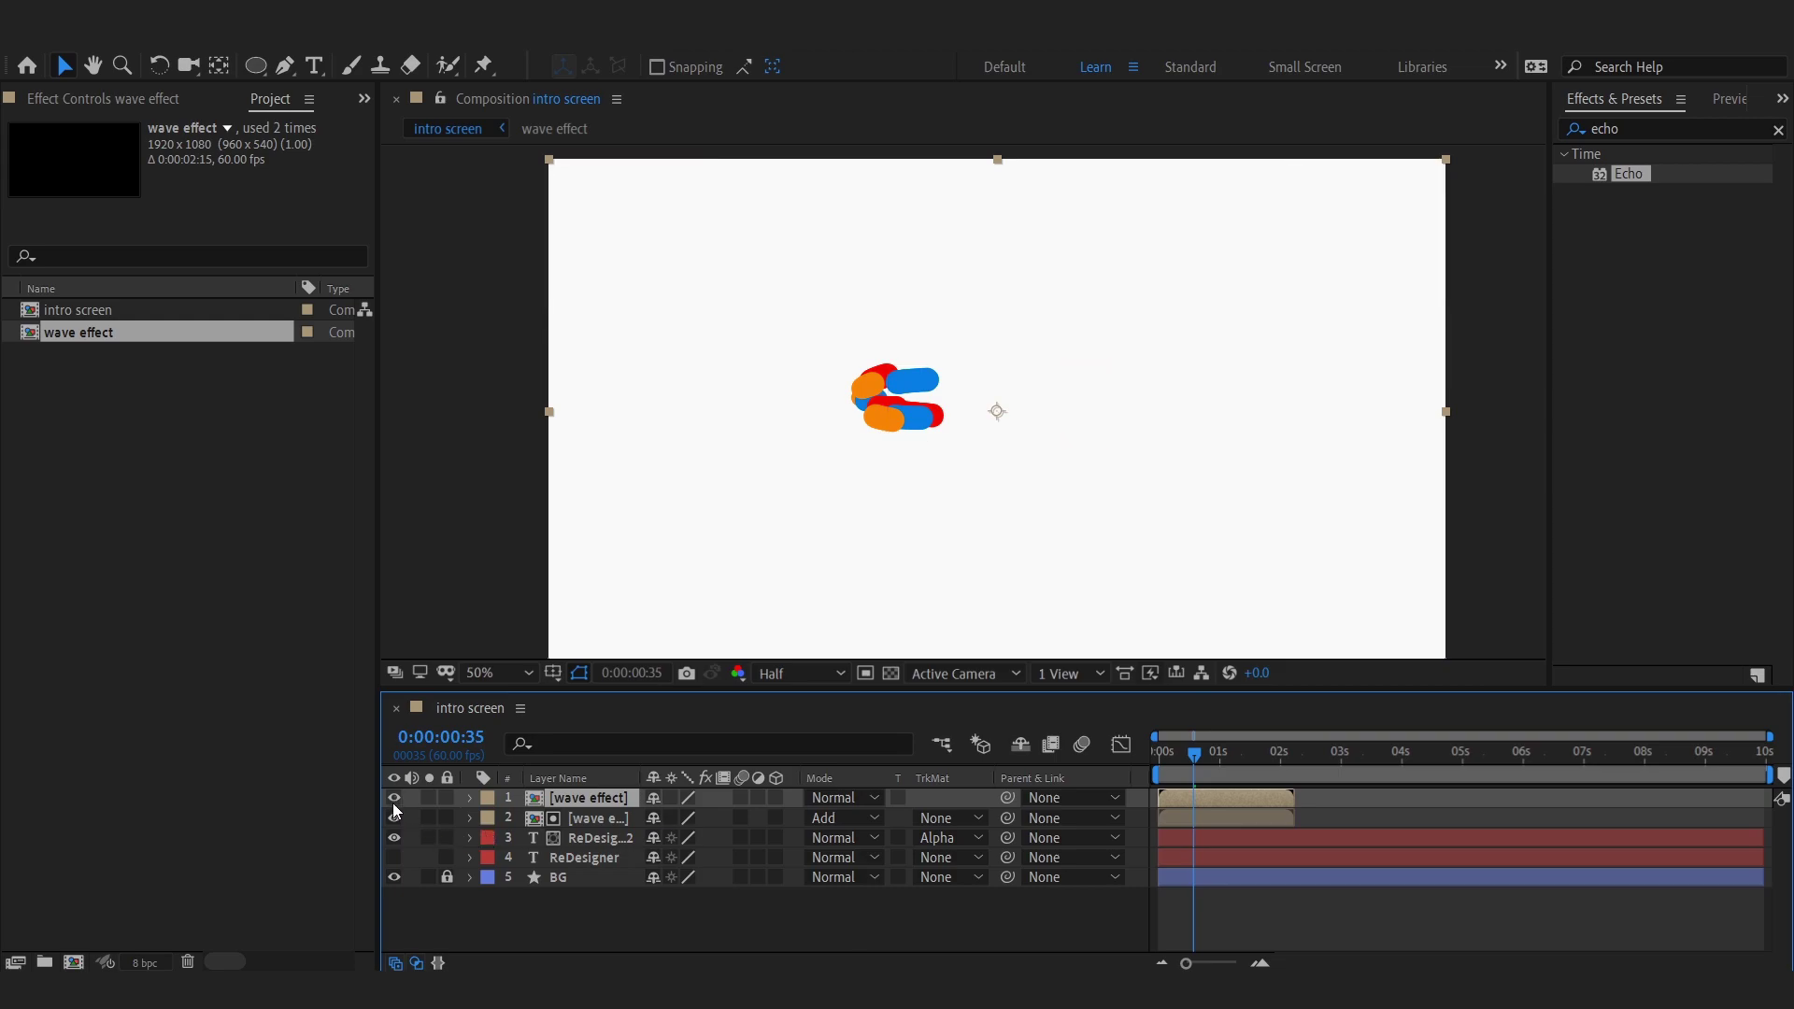
pyautogui.rightClick(575, 802)
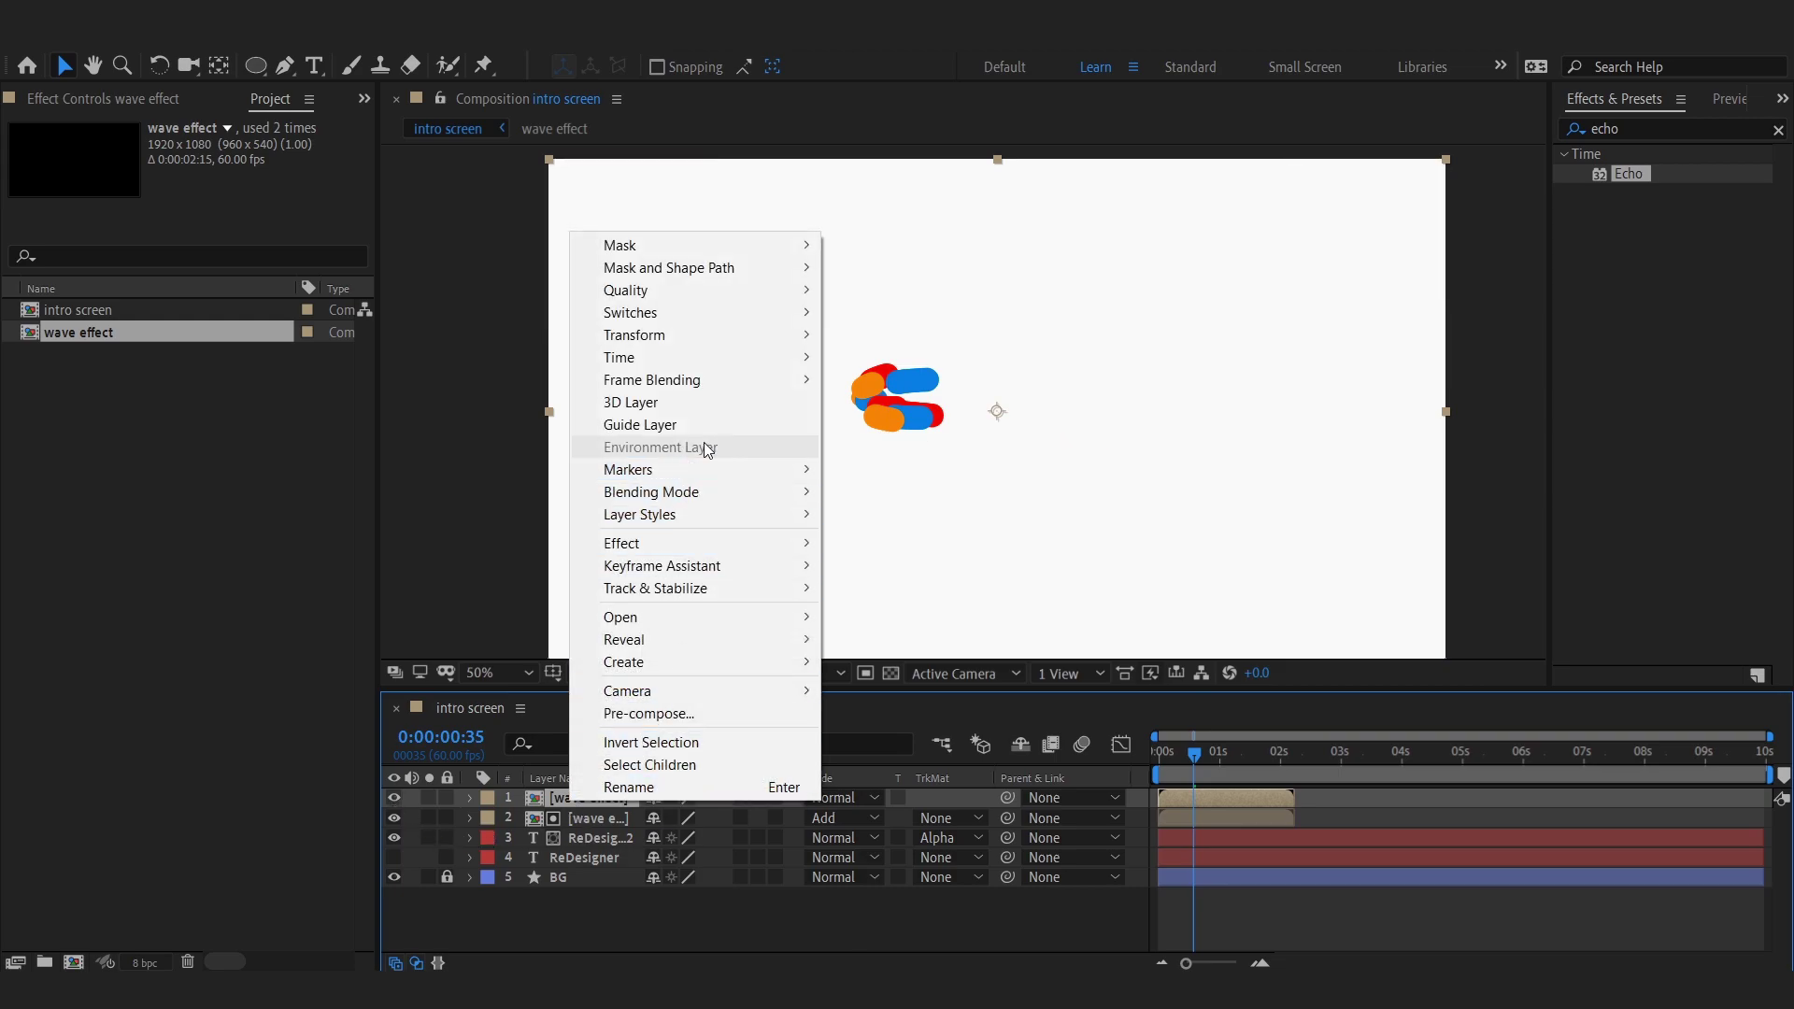
pyautogui.moveTo(634, 334)
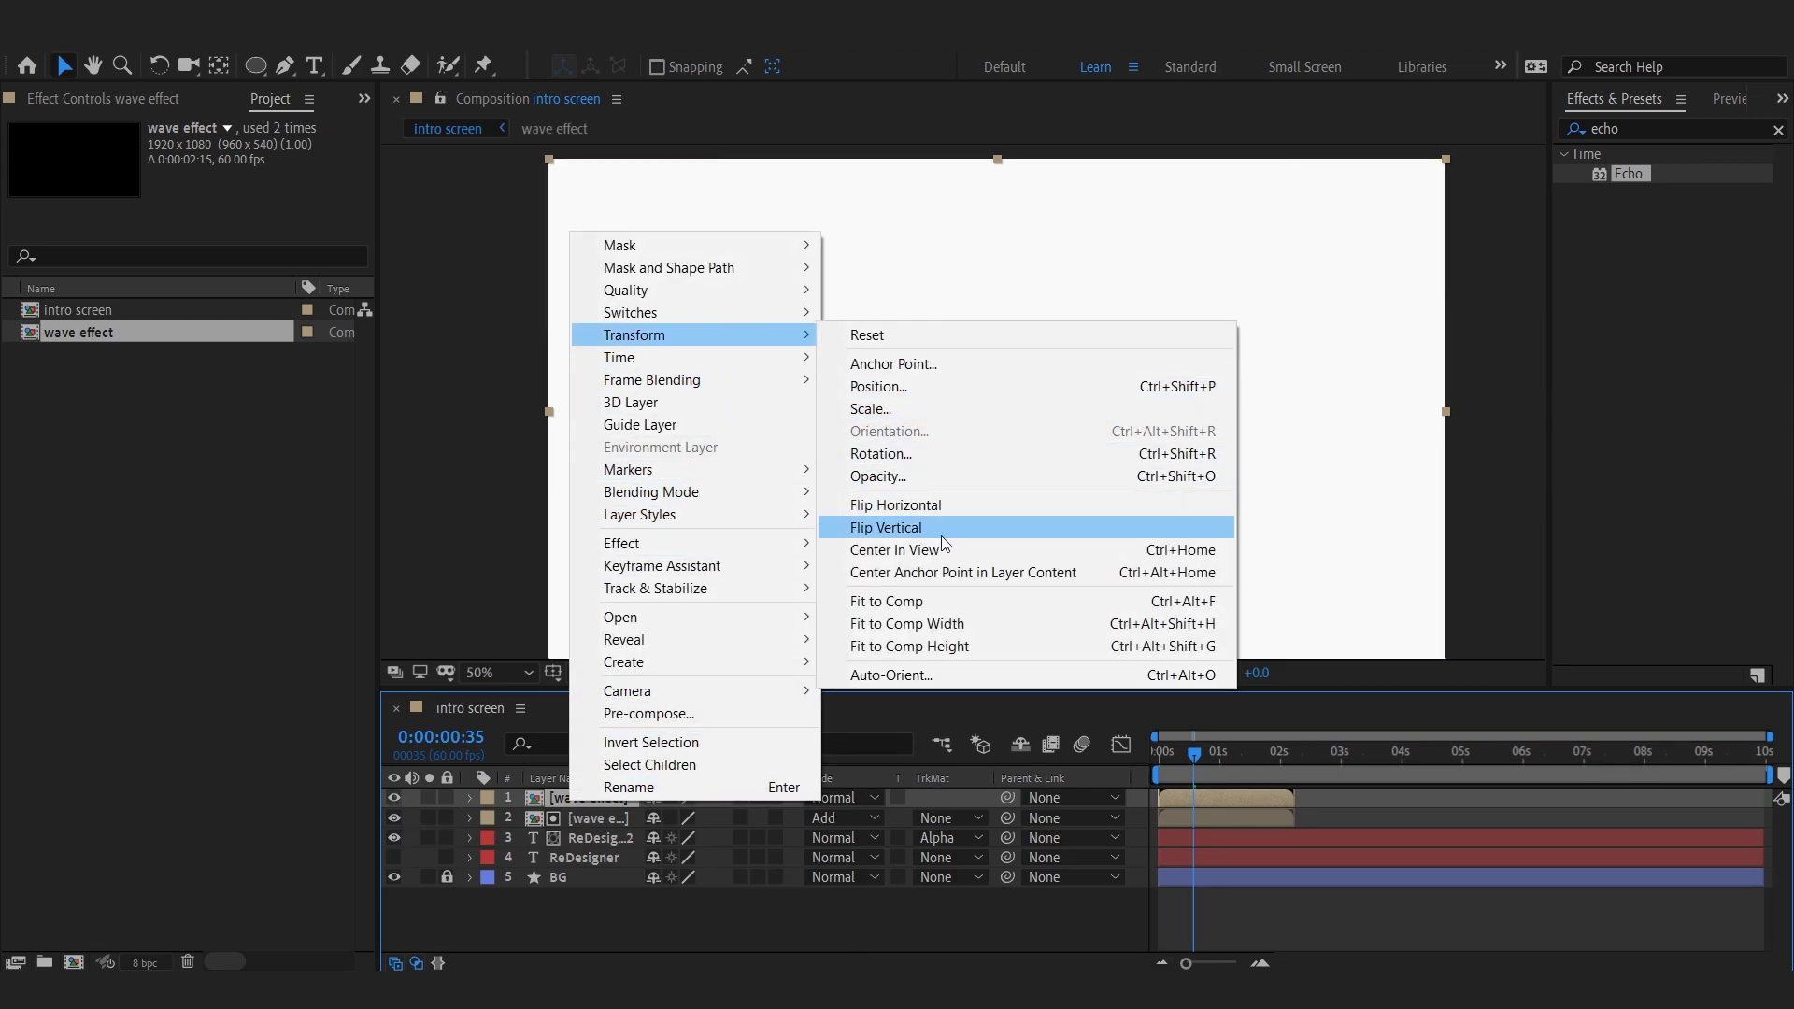
pyautogui.click(940, 536)
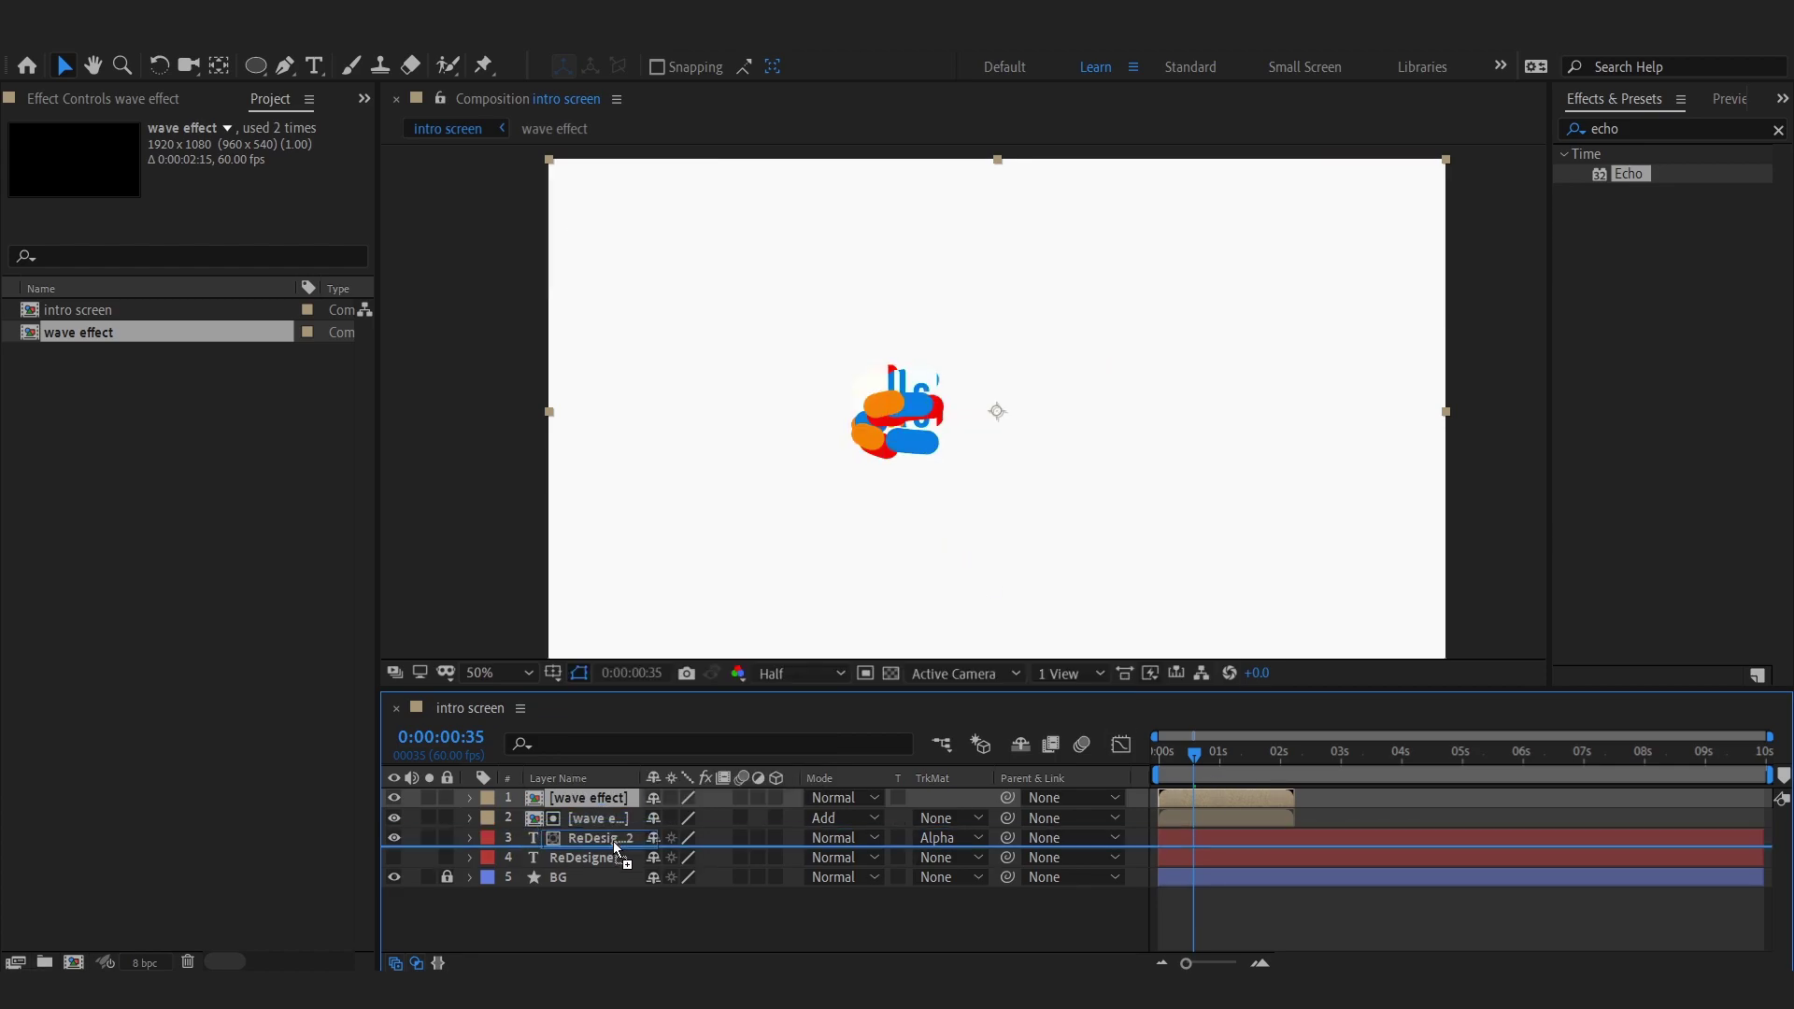
pyautogui.moveTo(602, 809); pyautogui.dragTo(598, 845)
pyautogui.click(1196, 765)
# Nudge the flipped wave copy's timing and play back to review the mirrored waves
pyautogui.moveTo(1198, 793); pyautogui.dragTo(1193, 804)
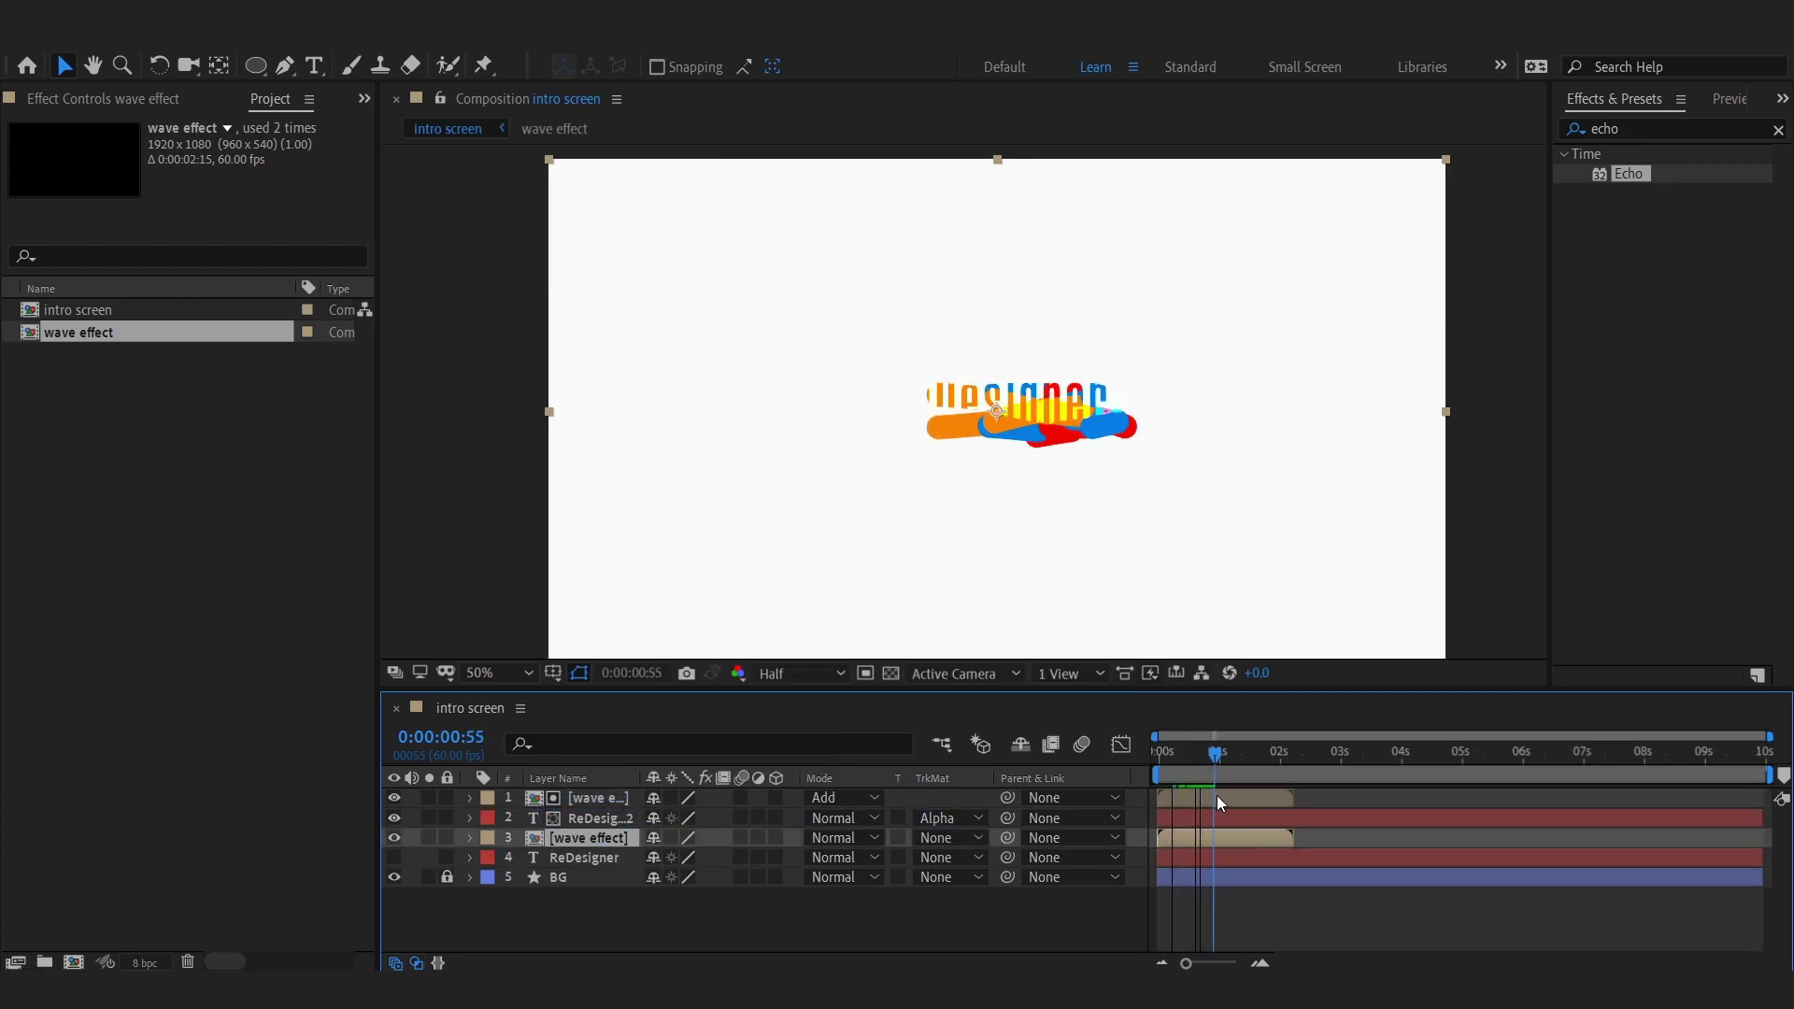
pyautogui.press('space')
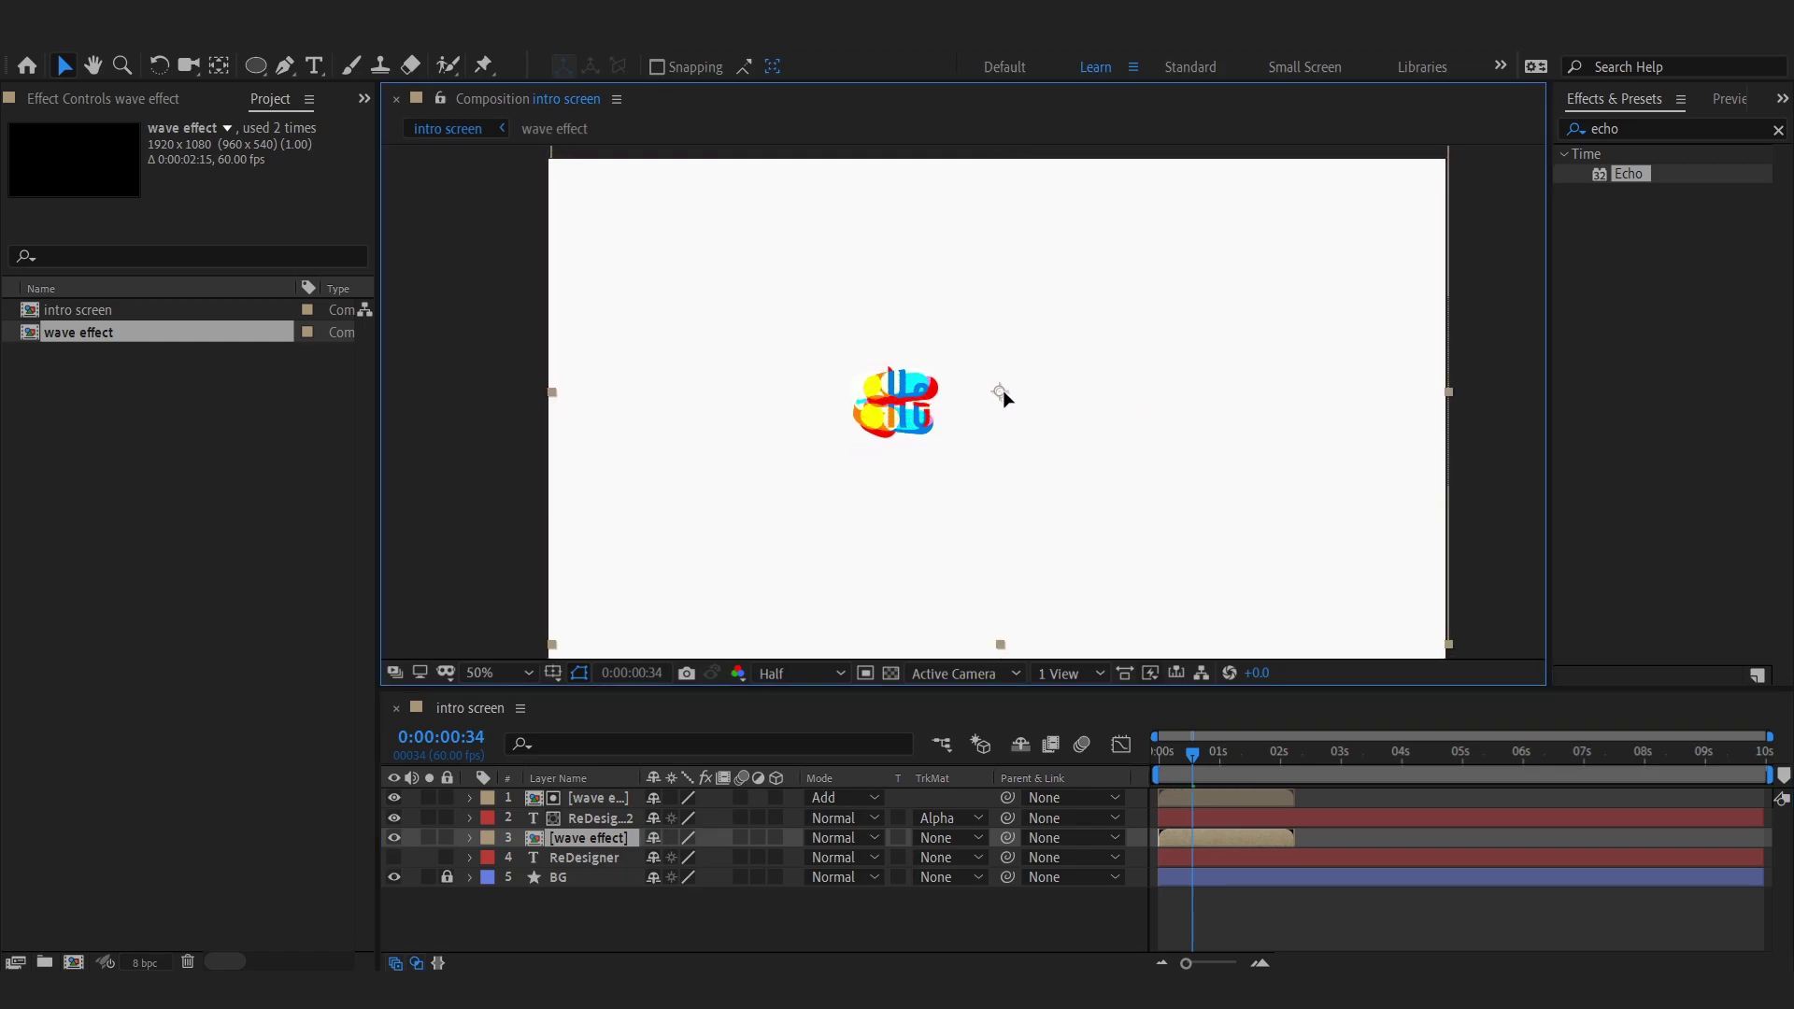
pyautogui.click(1183, 755)
pyautogui.moveTo(1197, 838); pyautogui.dragTo(1186, 833)
pyautogui.moveTo(1182, 765); pyautogui.dragTo(1203, 782)
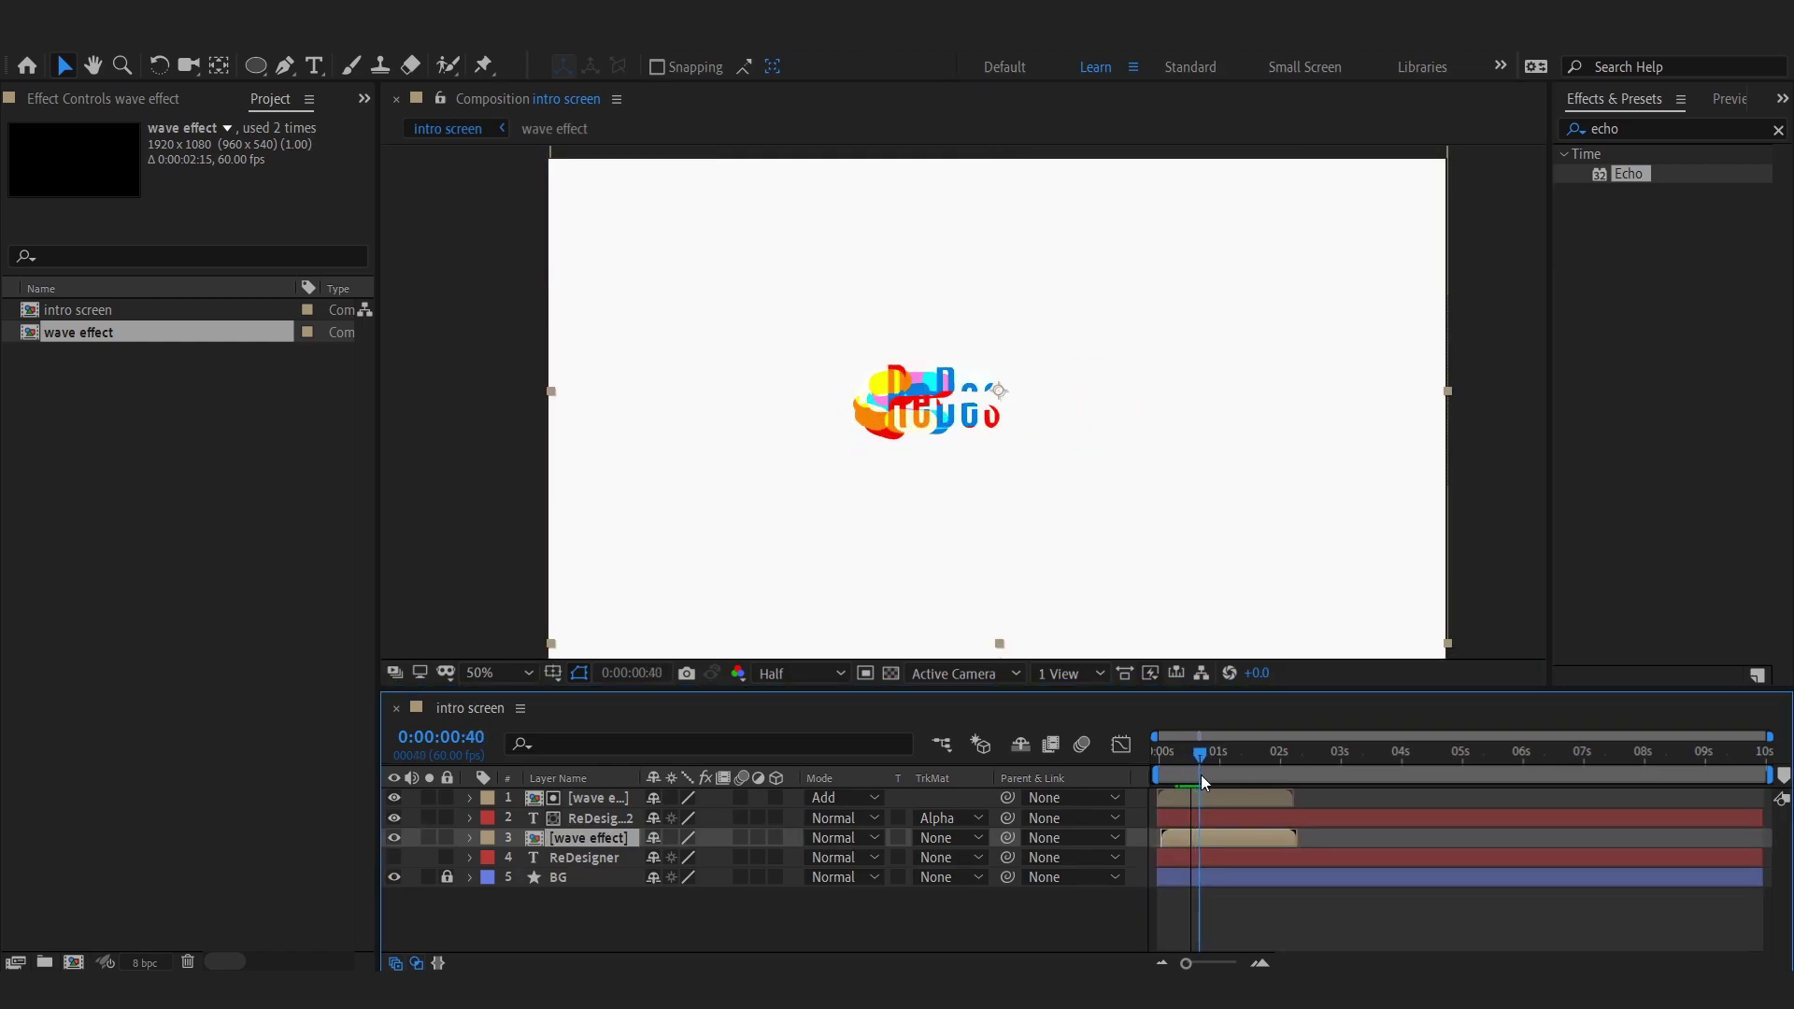
pyautogui.press('space')
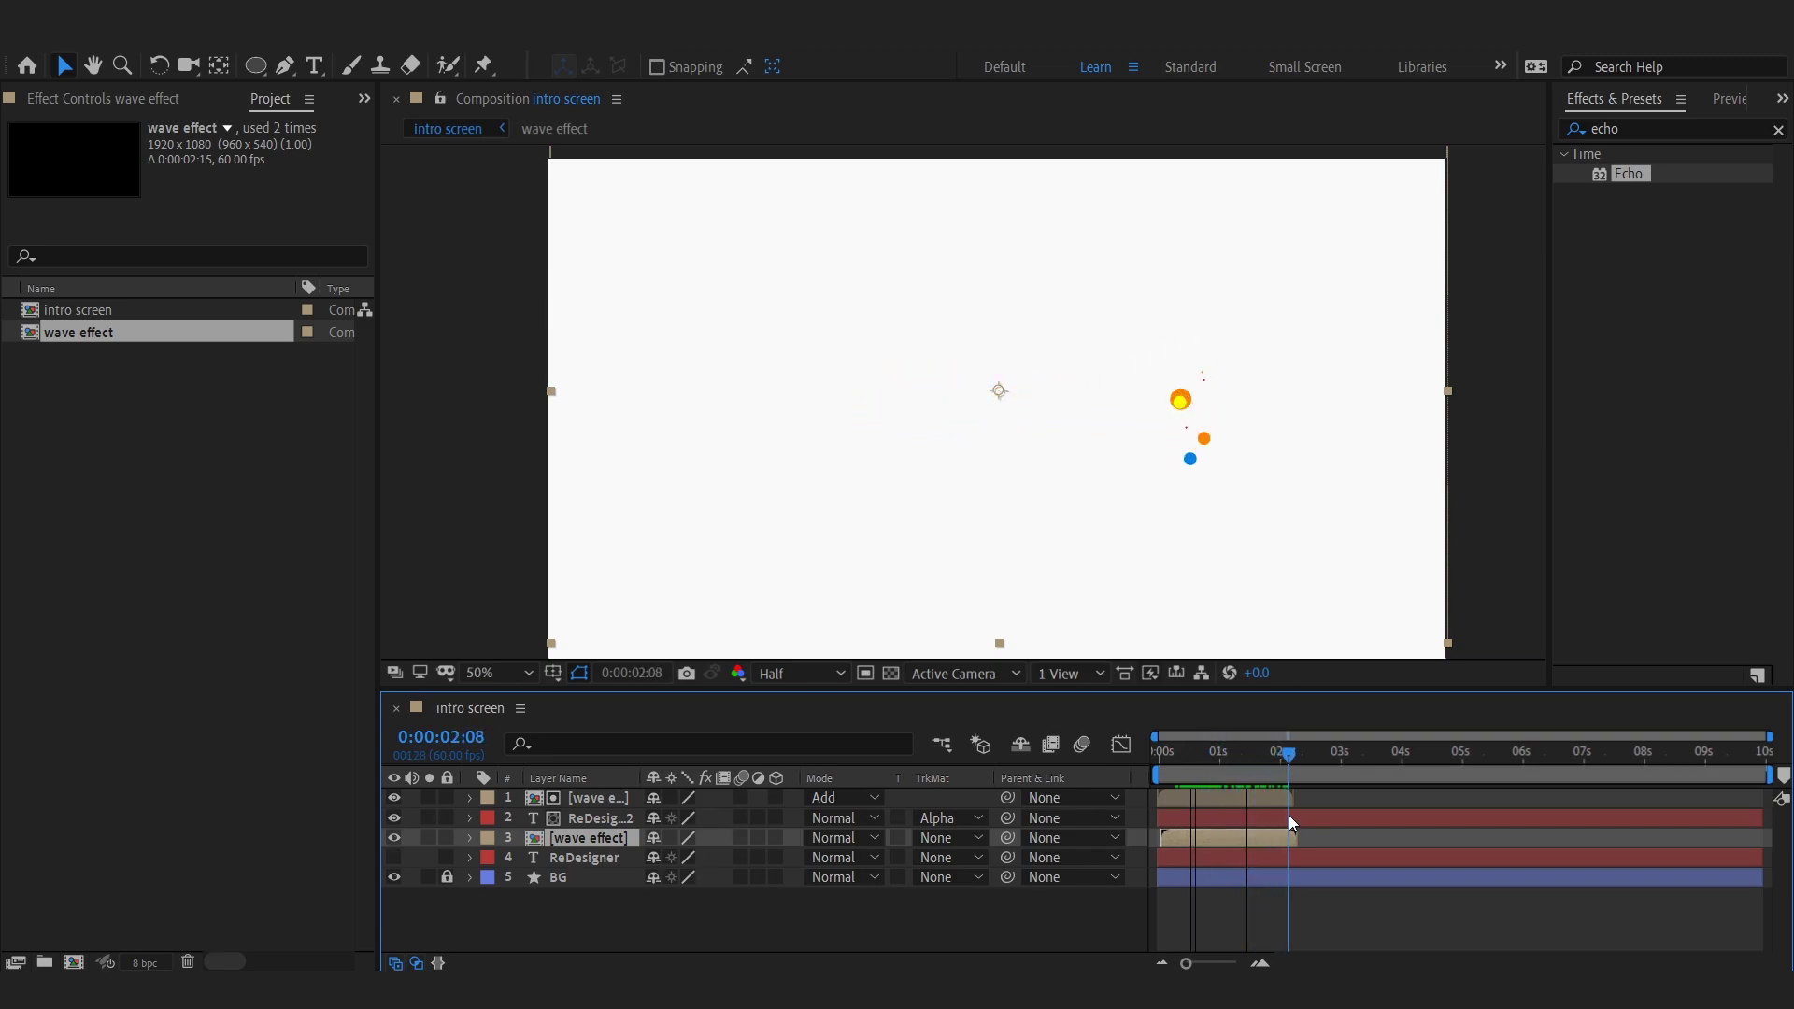
pyautogui.click(1184, 755)
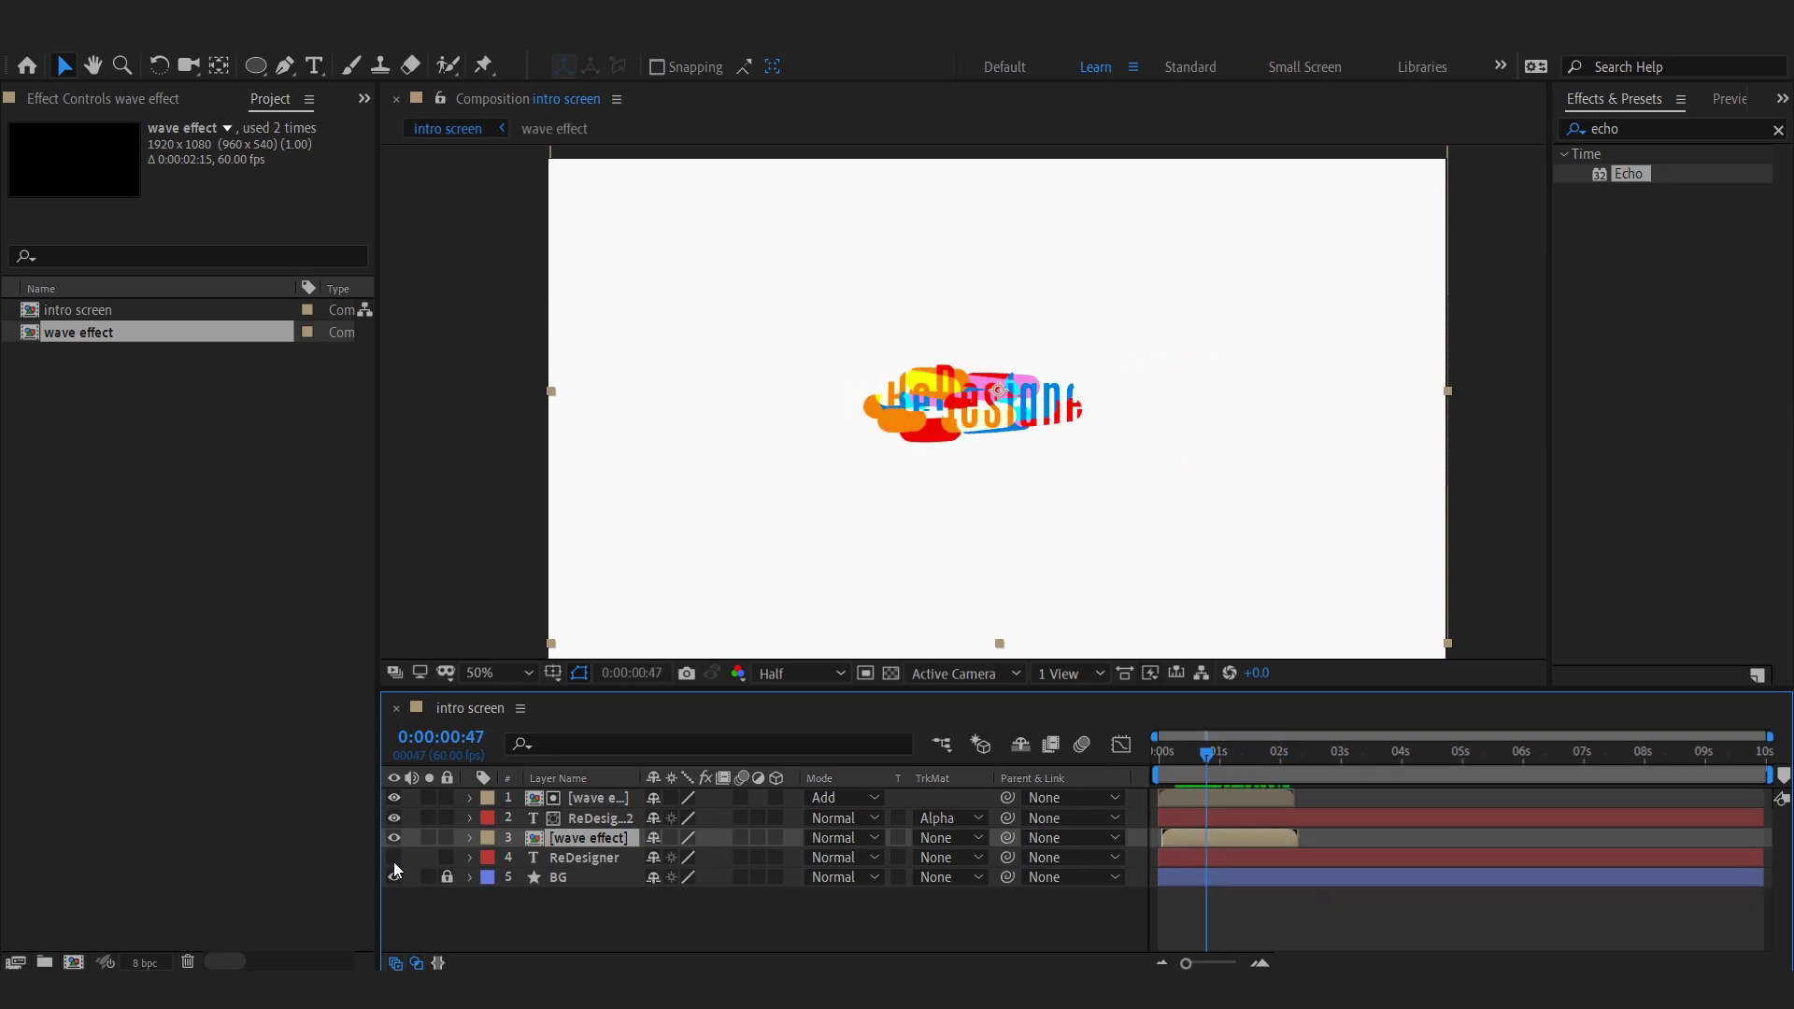
# Draw a Pen-tool mask on the original ReDesigner text layer
pyautogui.click(858, 922)
pyautogui.click(1191, 860)
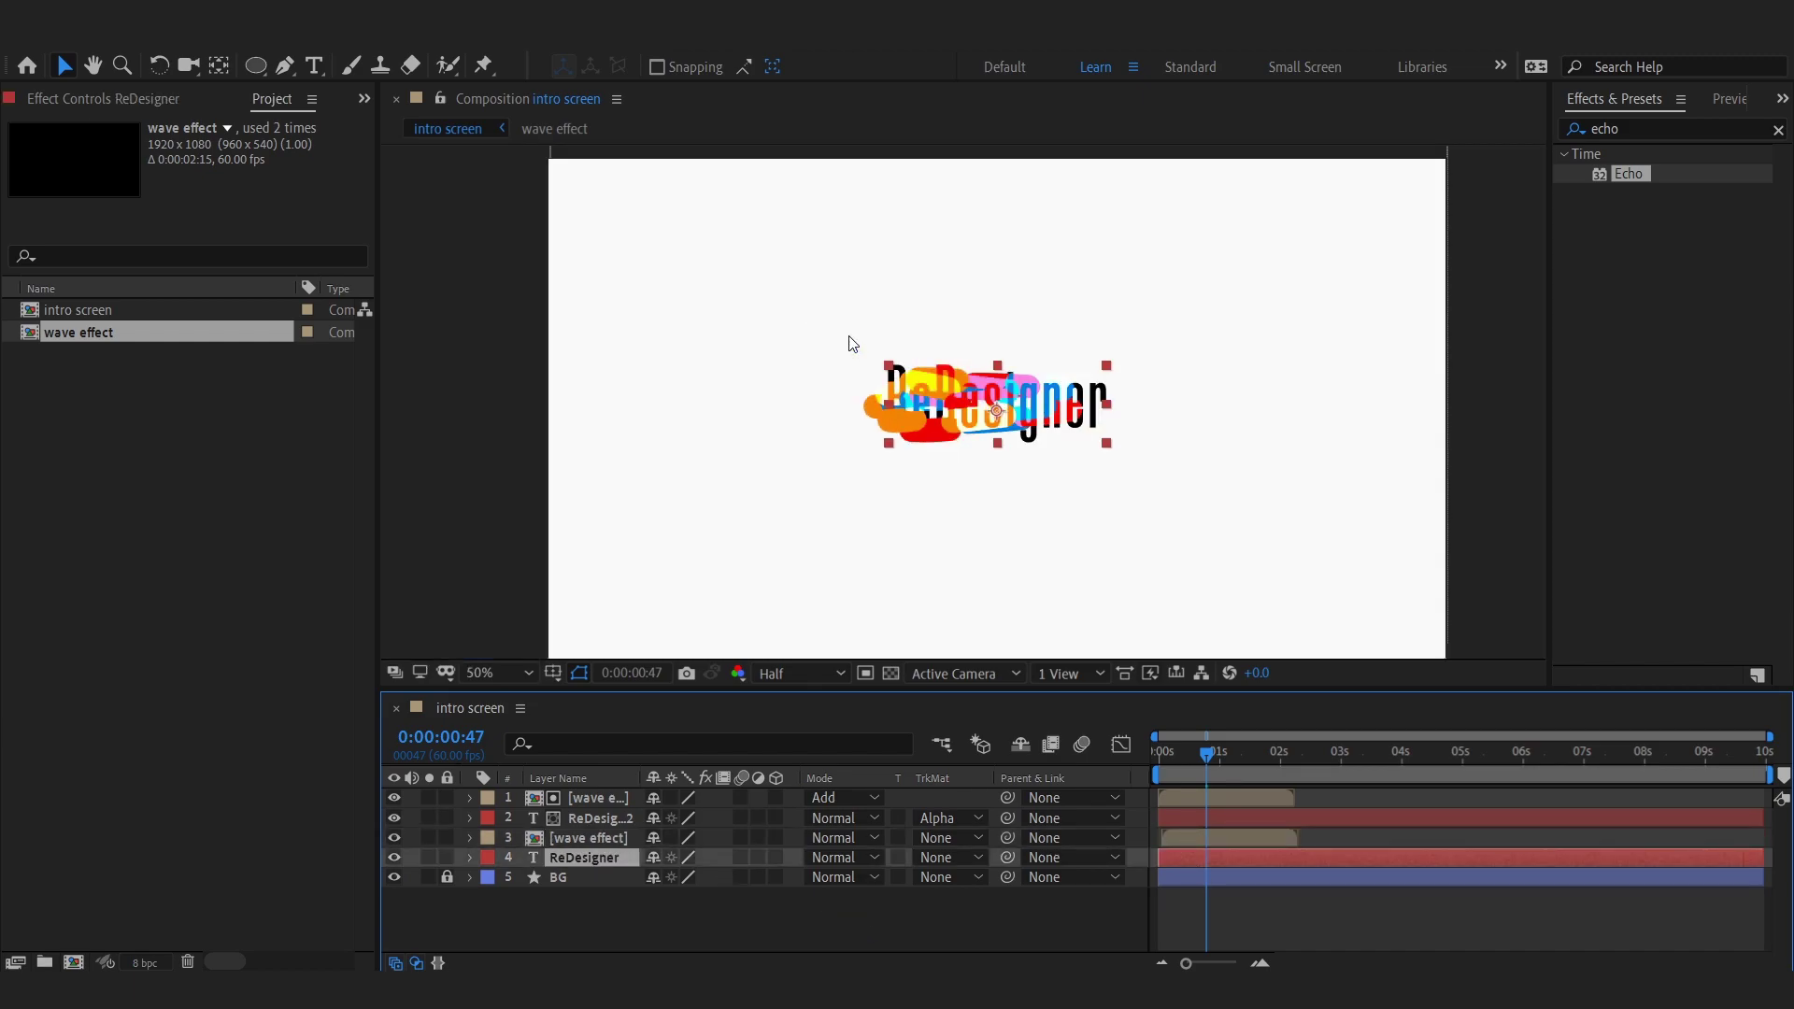
pyautogui.press('g')
pyautogui.click(569, 213)
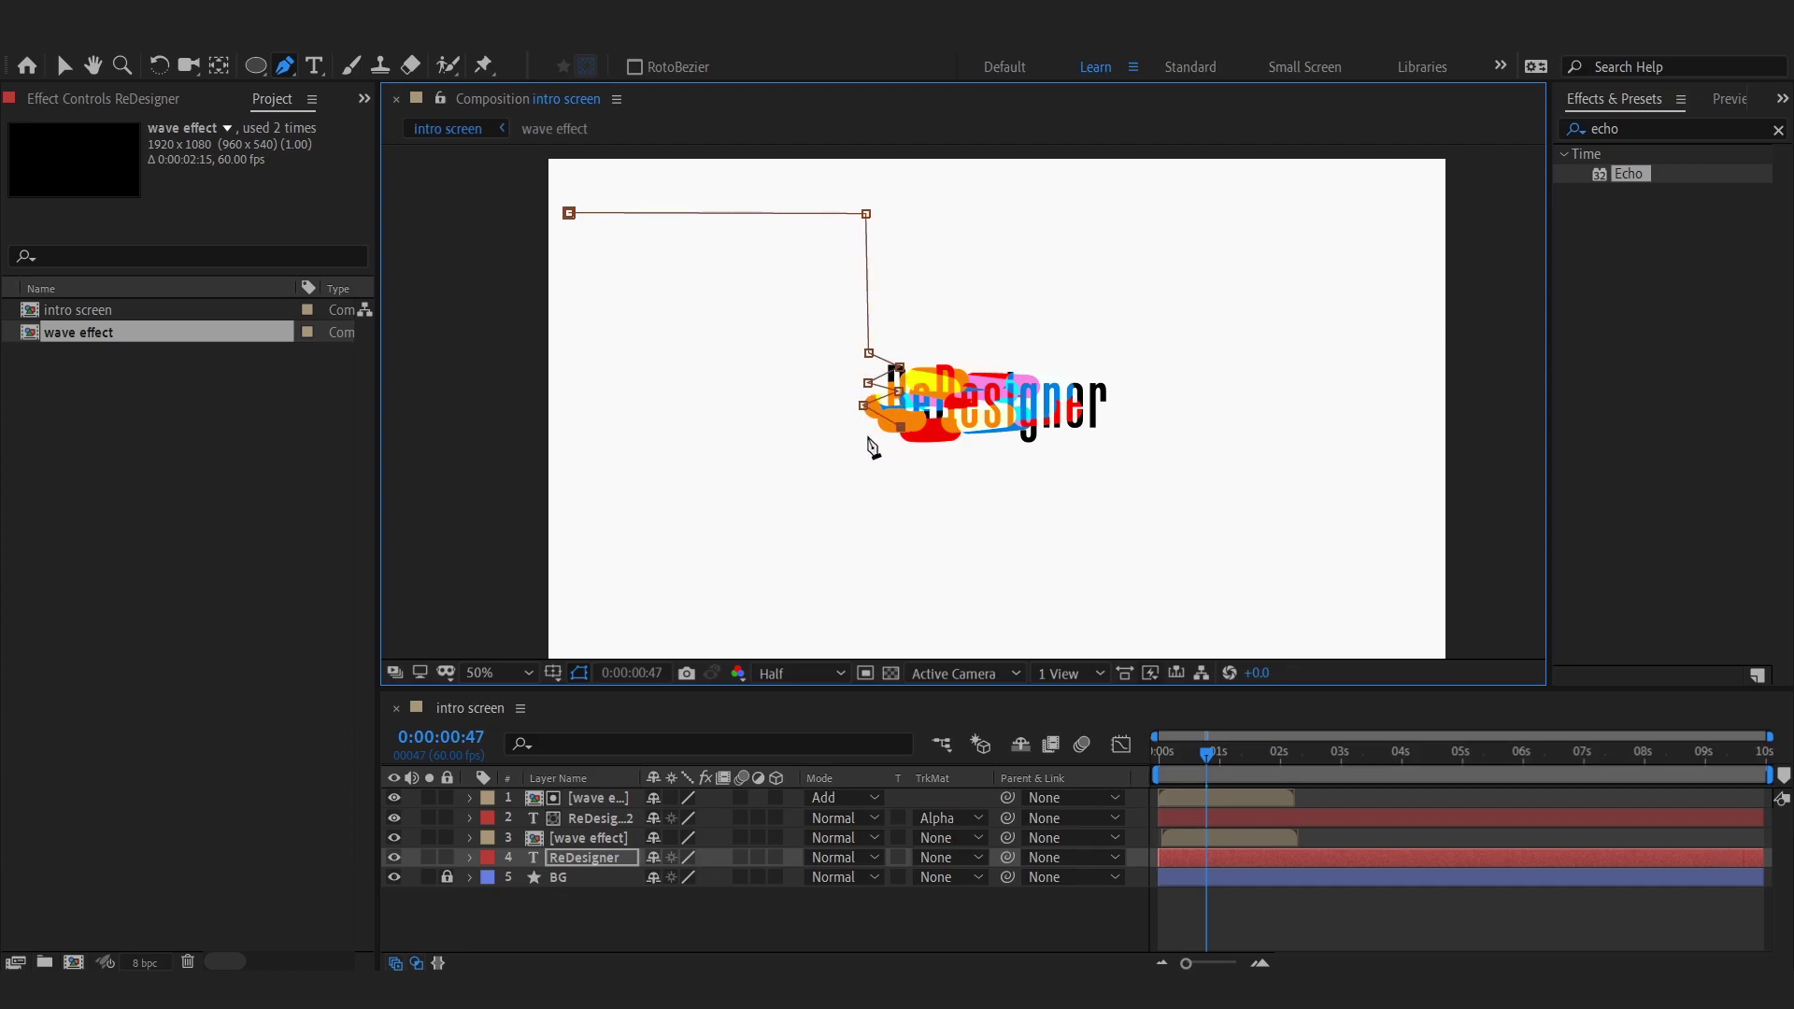
pyautogui.press('v')
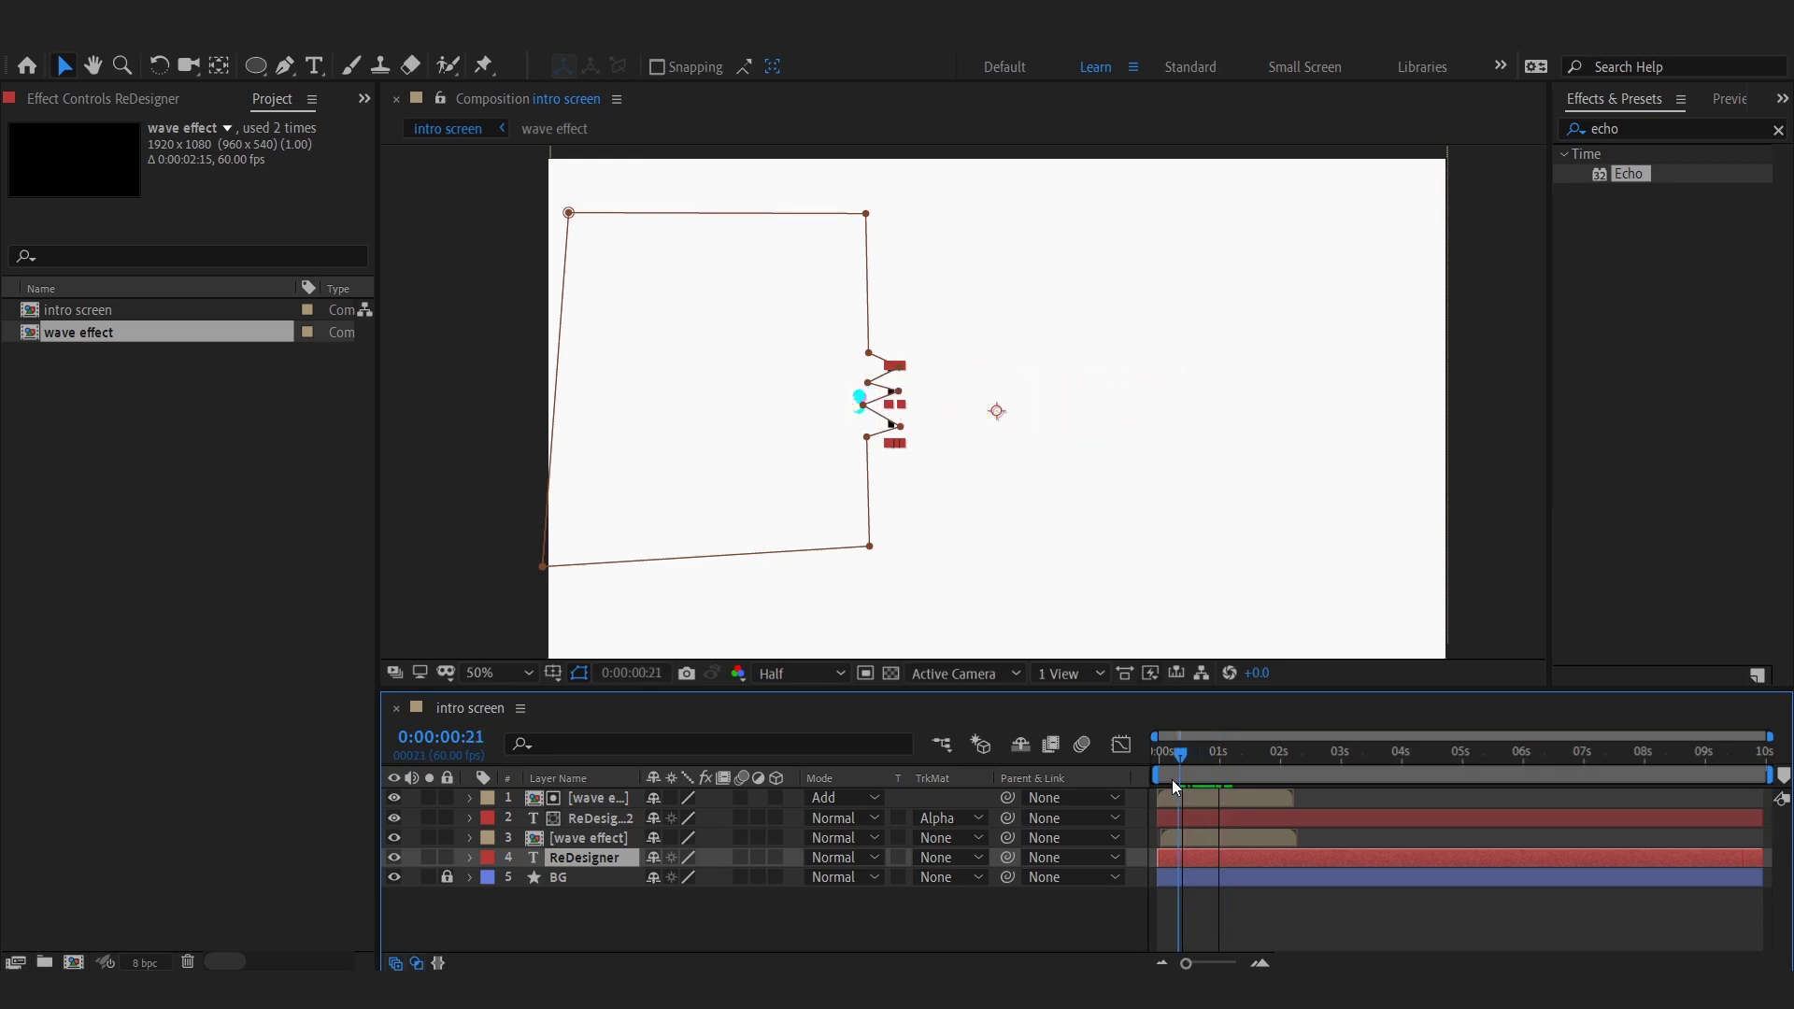
# Keyframe Mask 1's path at 0:00:00:38 and slide the mask right to uncover the word
pyautogui.moveTo(1205, 755); pyautogui.dragTo(1187, 758)
pyautogui.click(470, 857)
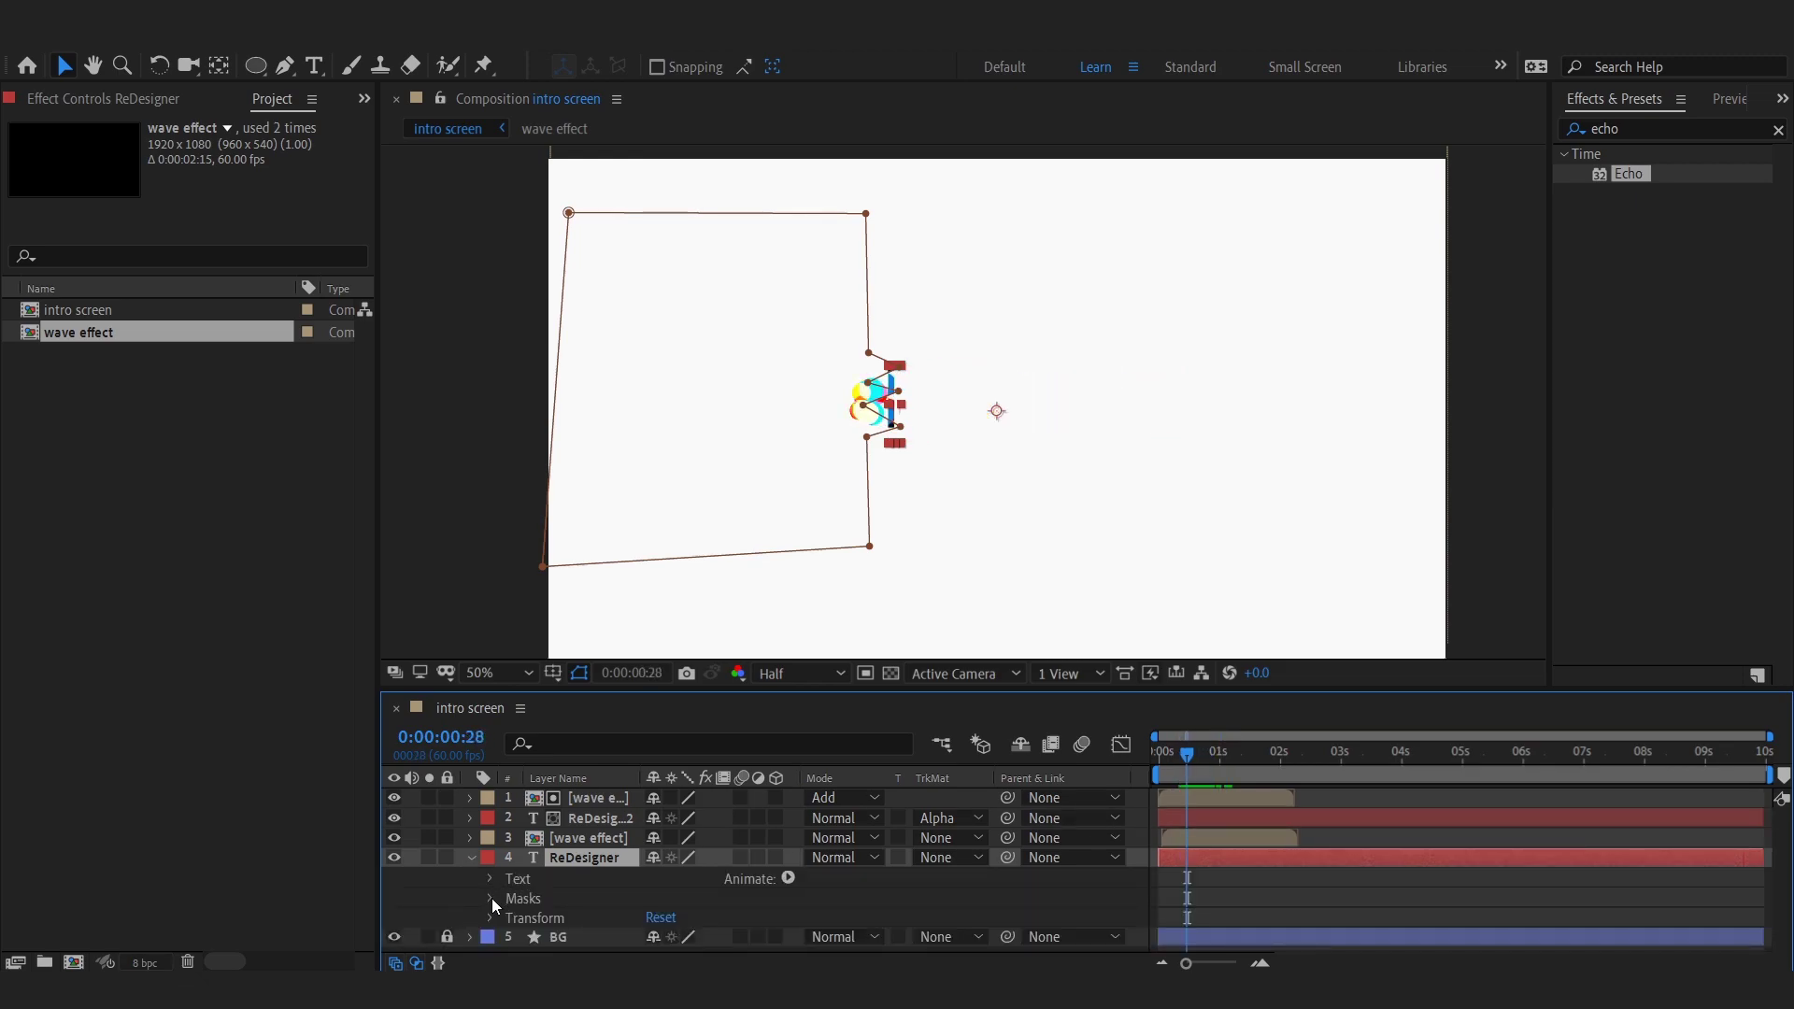
pyautogui.click(492, 898)
pyautogui.click(510, 919)
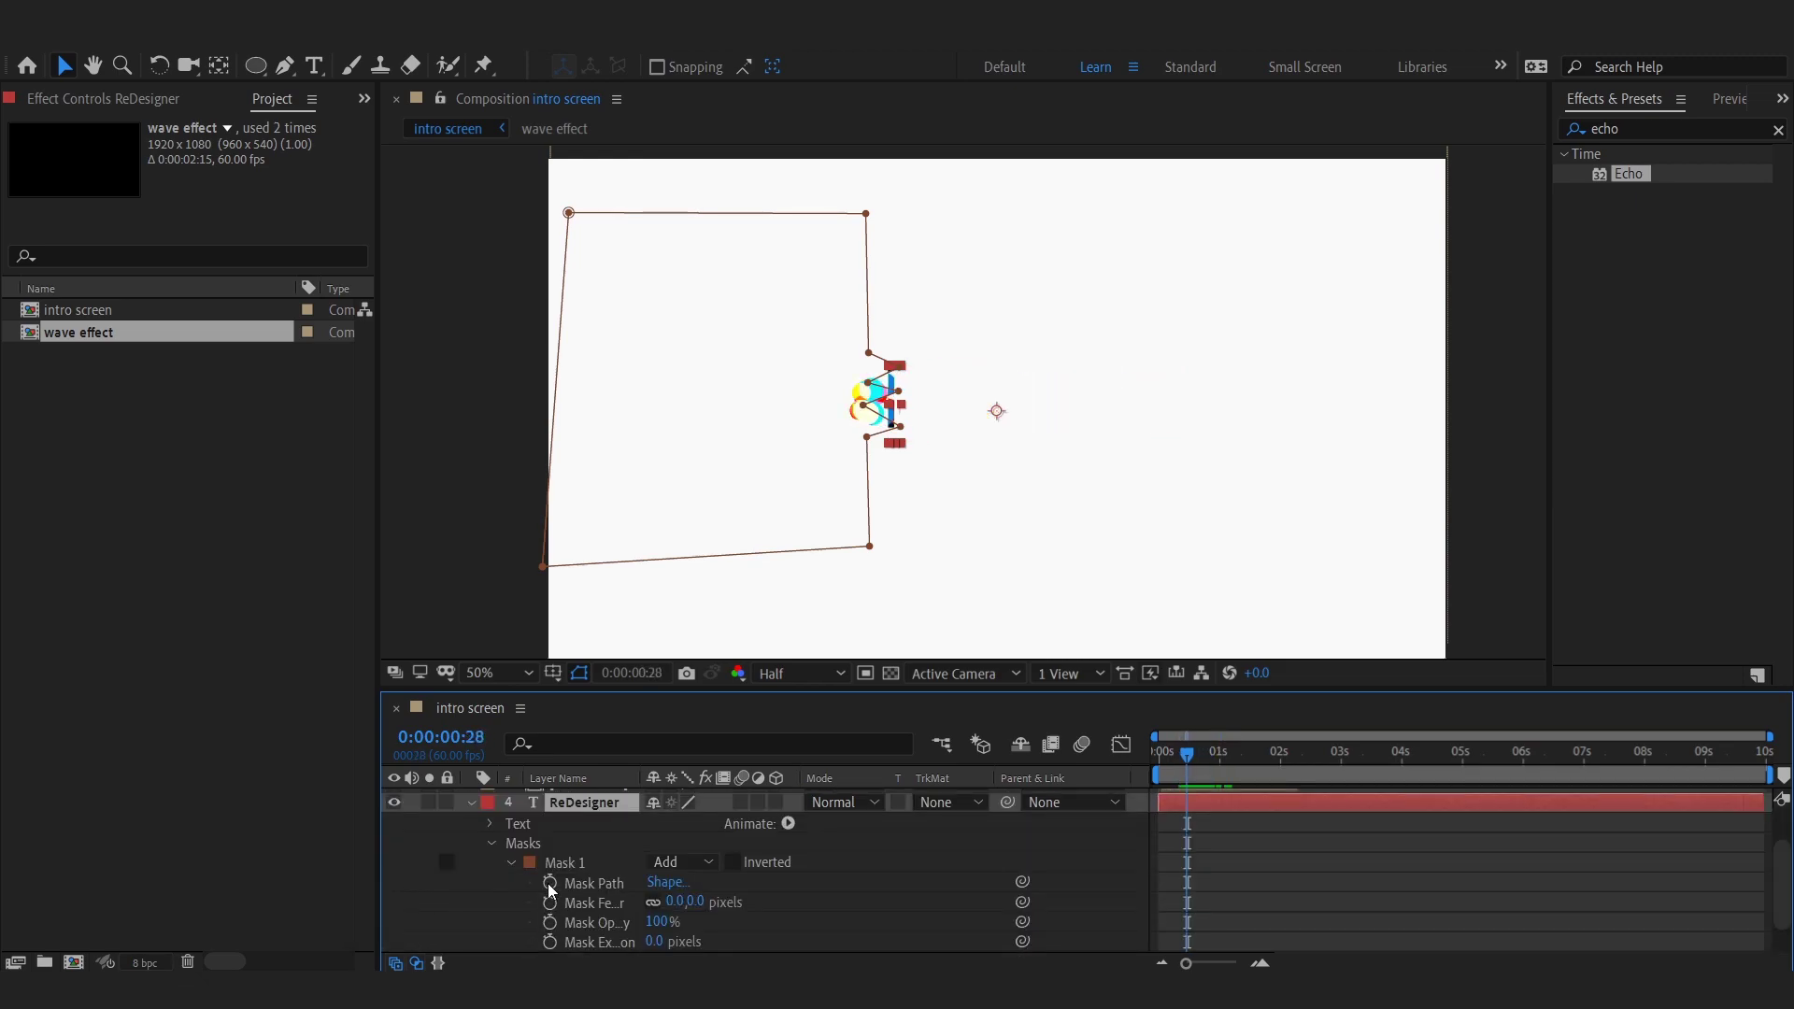
pyautogui.click(1162, 771)
pyautogui.moveTo(1184, 766); pyautogui.dragTo(1222, 768)
pyautogui.click(551, 882)
pyautogui.moveTo(870, 546); pyautogui.dragTo(1160, 545)
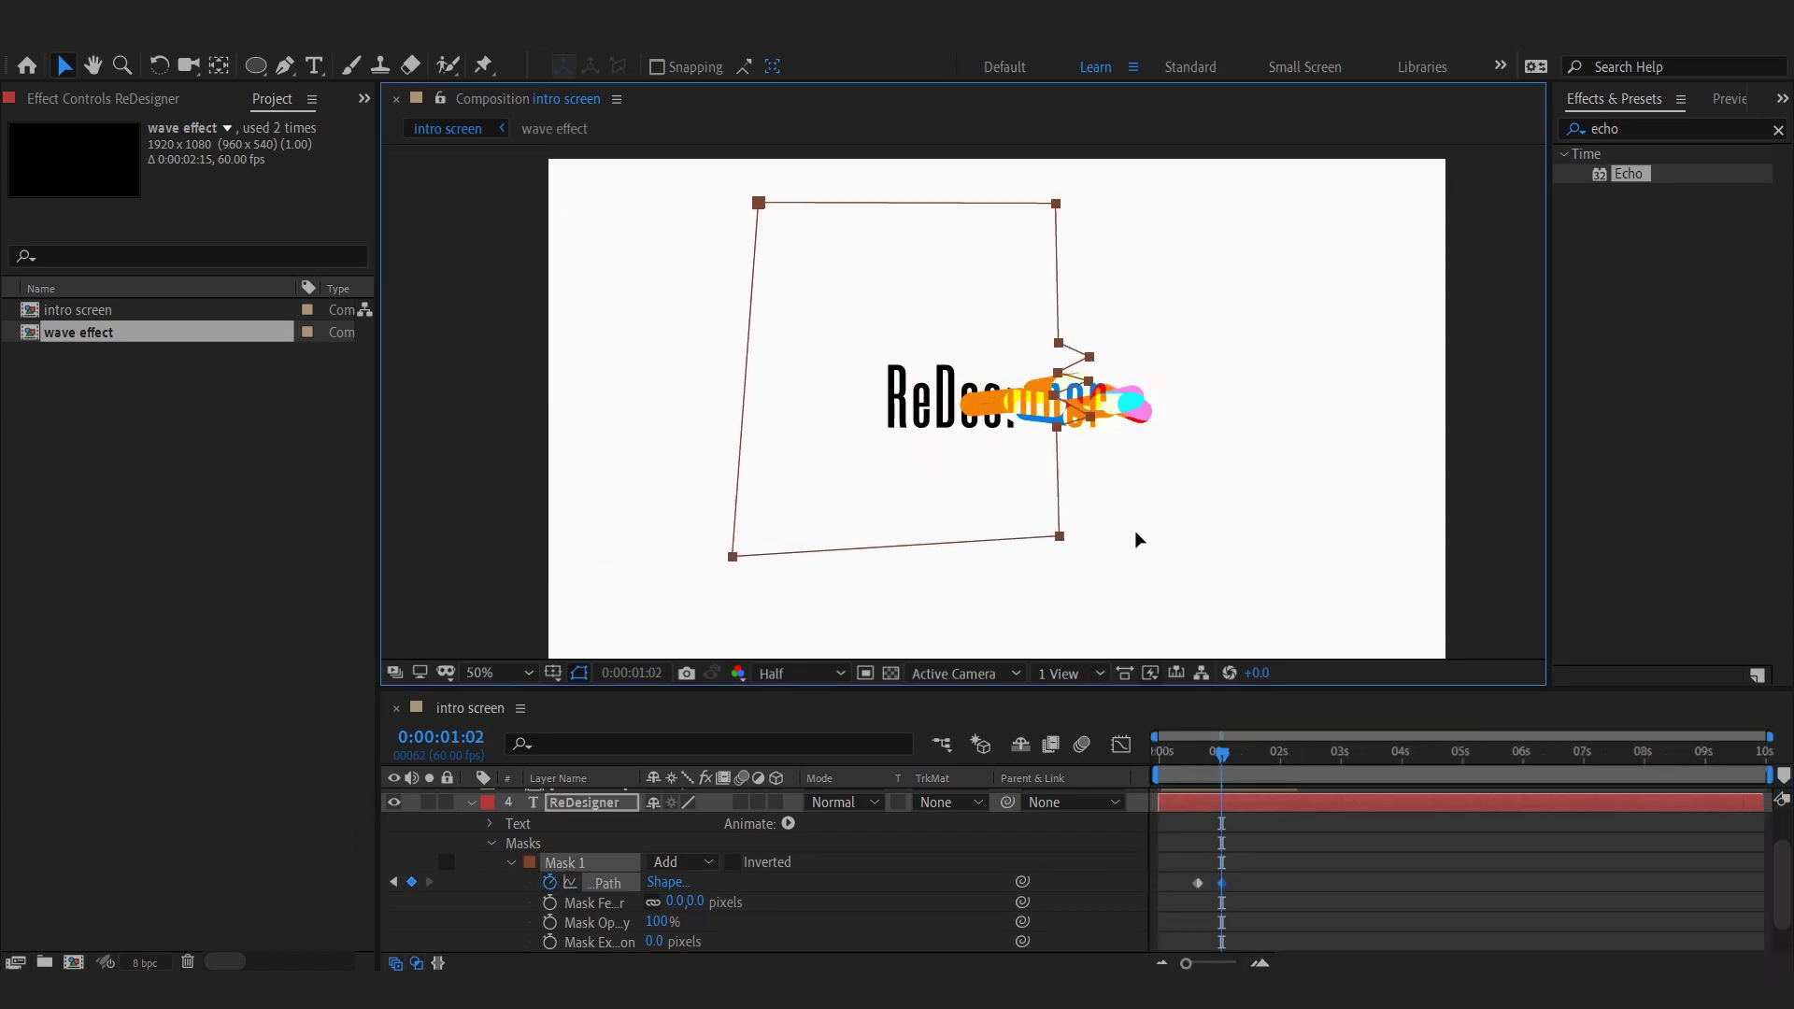
# Move the end mask keyframe to 0:00:01:02 and preview the reveal
pyautogui.click(1256, 881)
pyautogui.moveTo(1221, 754); pyautogui.dragTo(1198, 778)
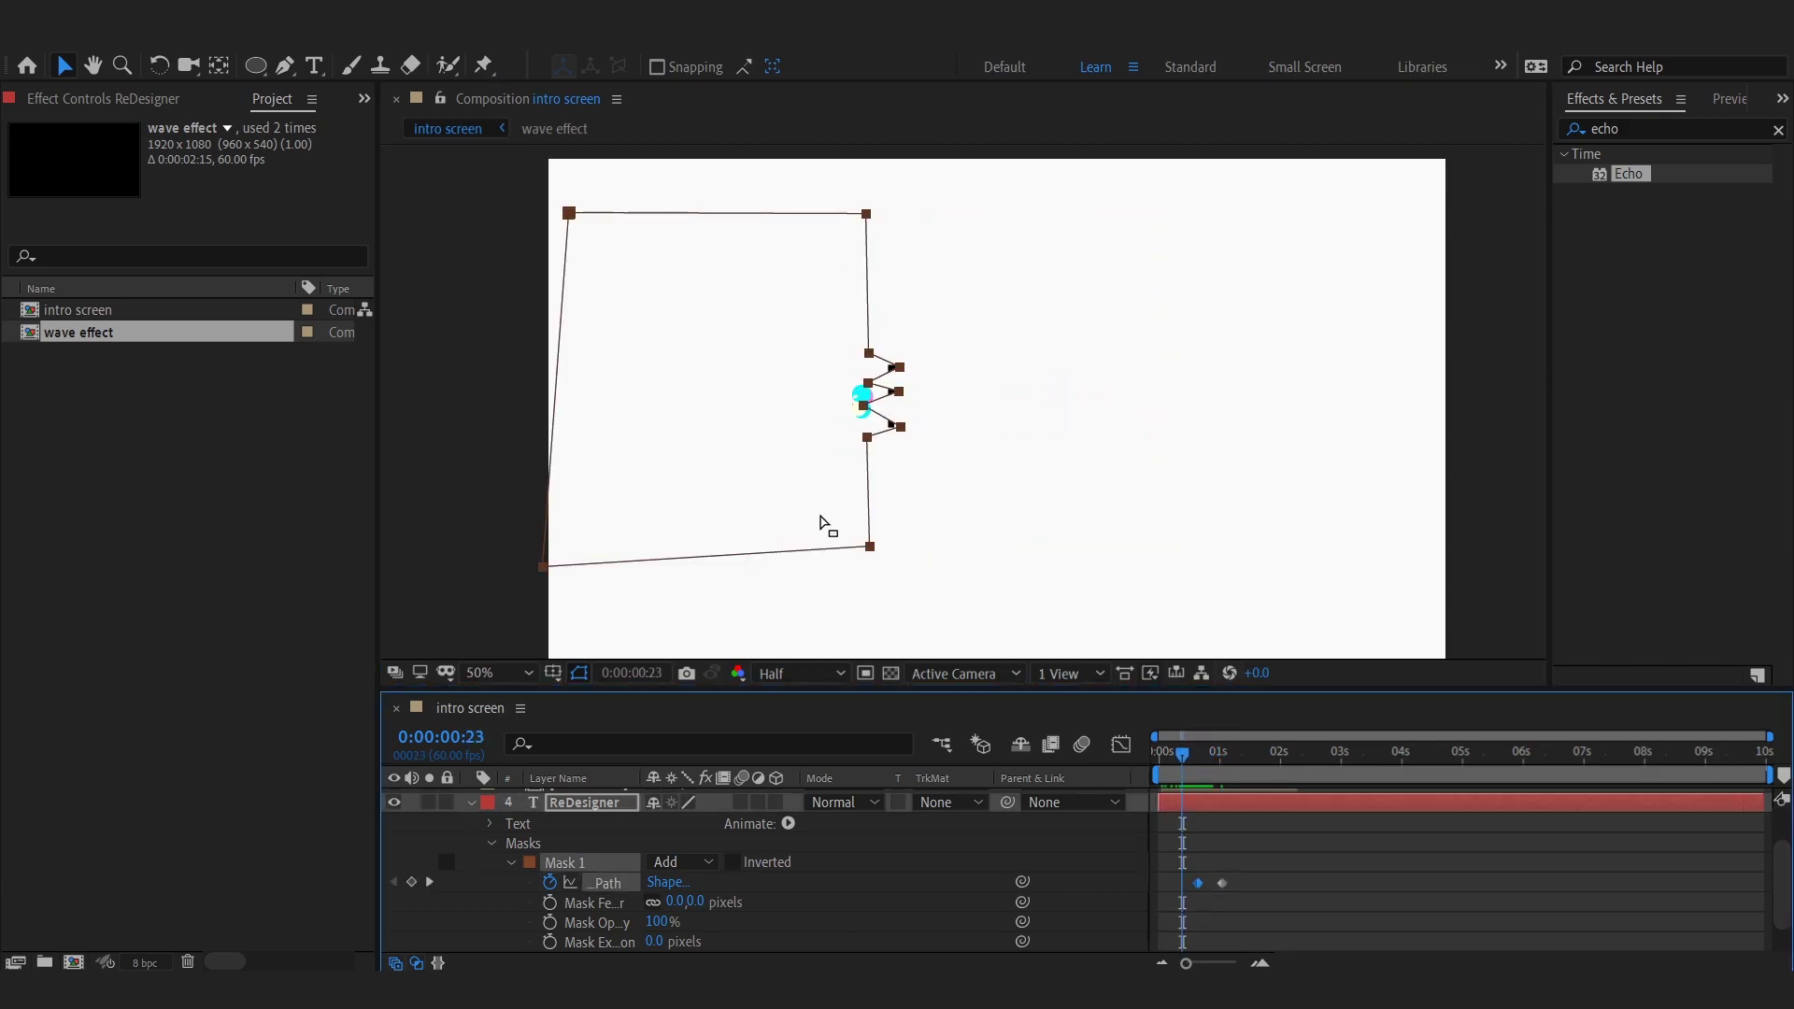
pyautogui.click(1198, 883)
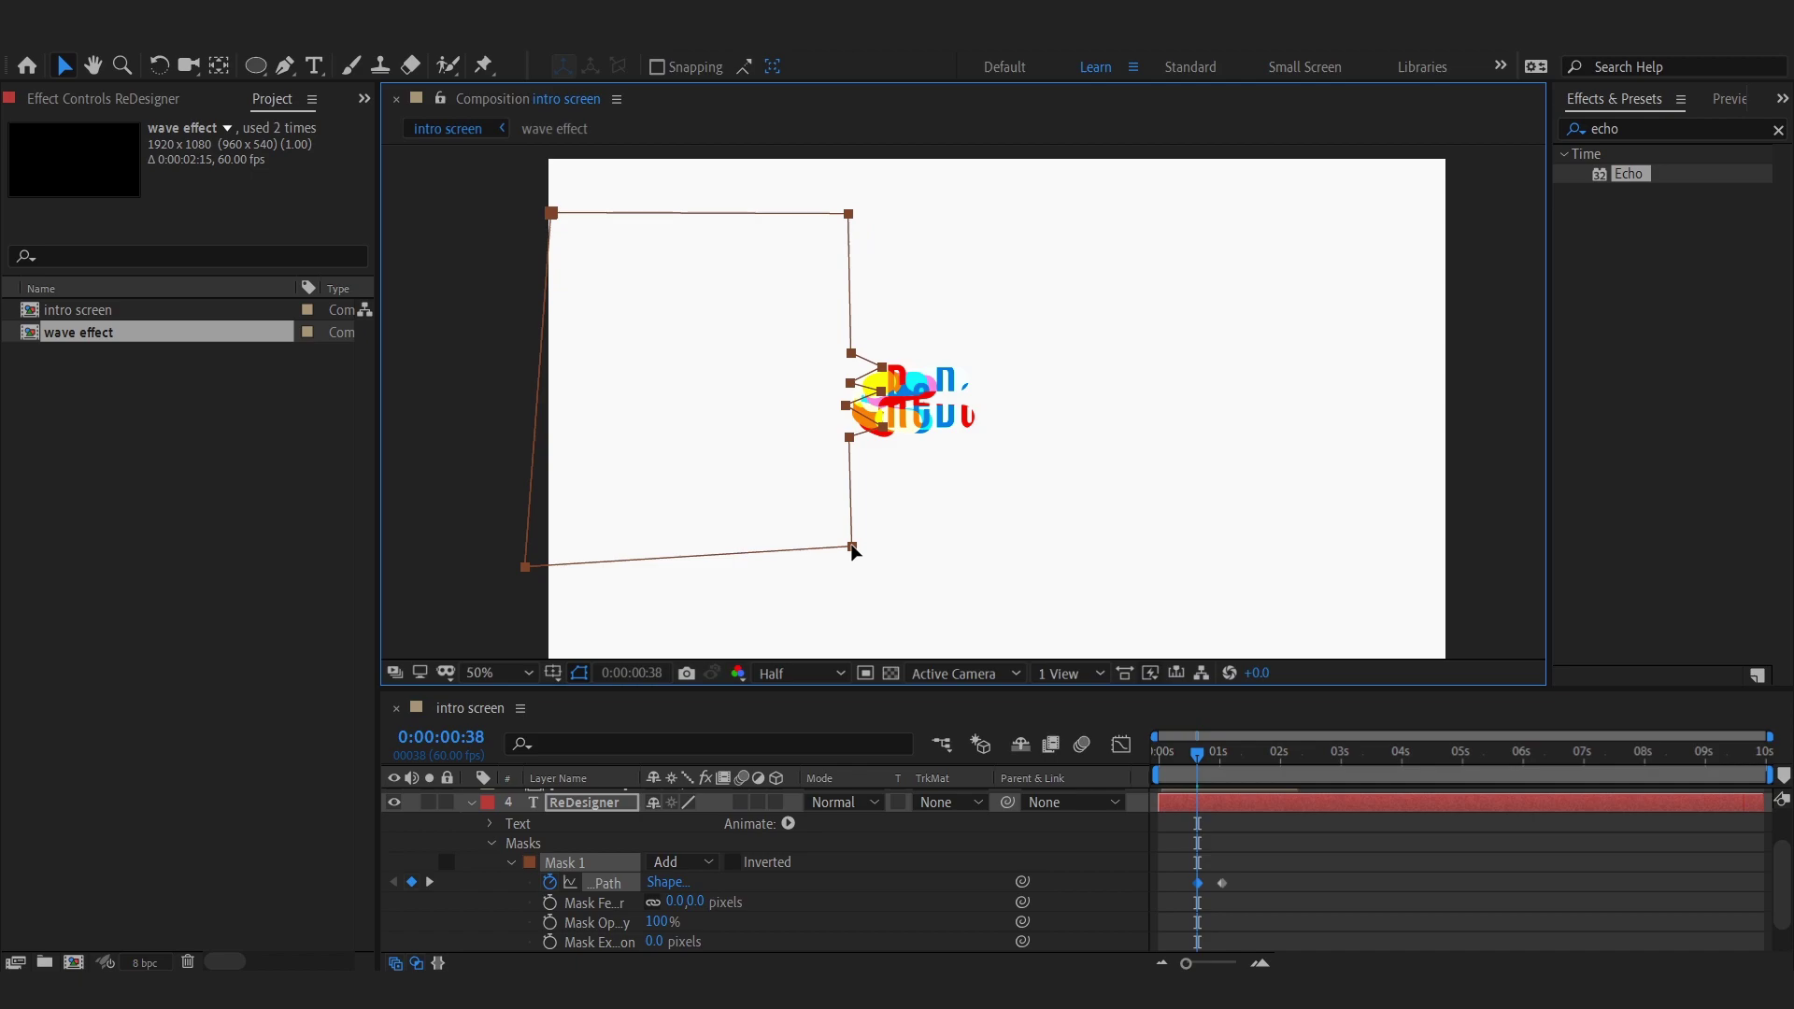
pyautogui.click(1223, 856)
pyautogui.moveTo(1197, 753); pyautogui.dragTo(1210, 778)
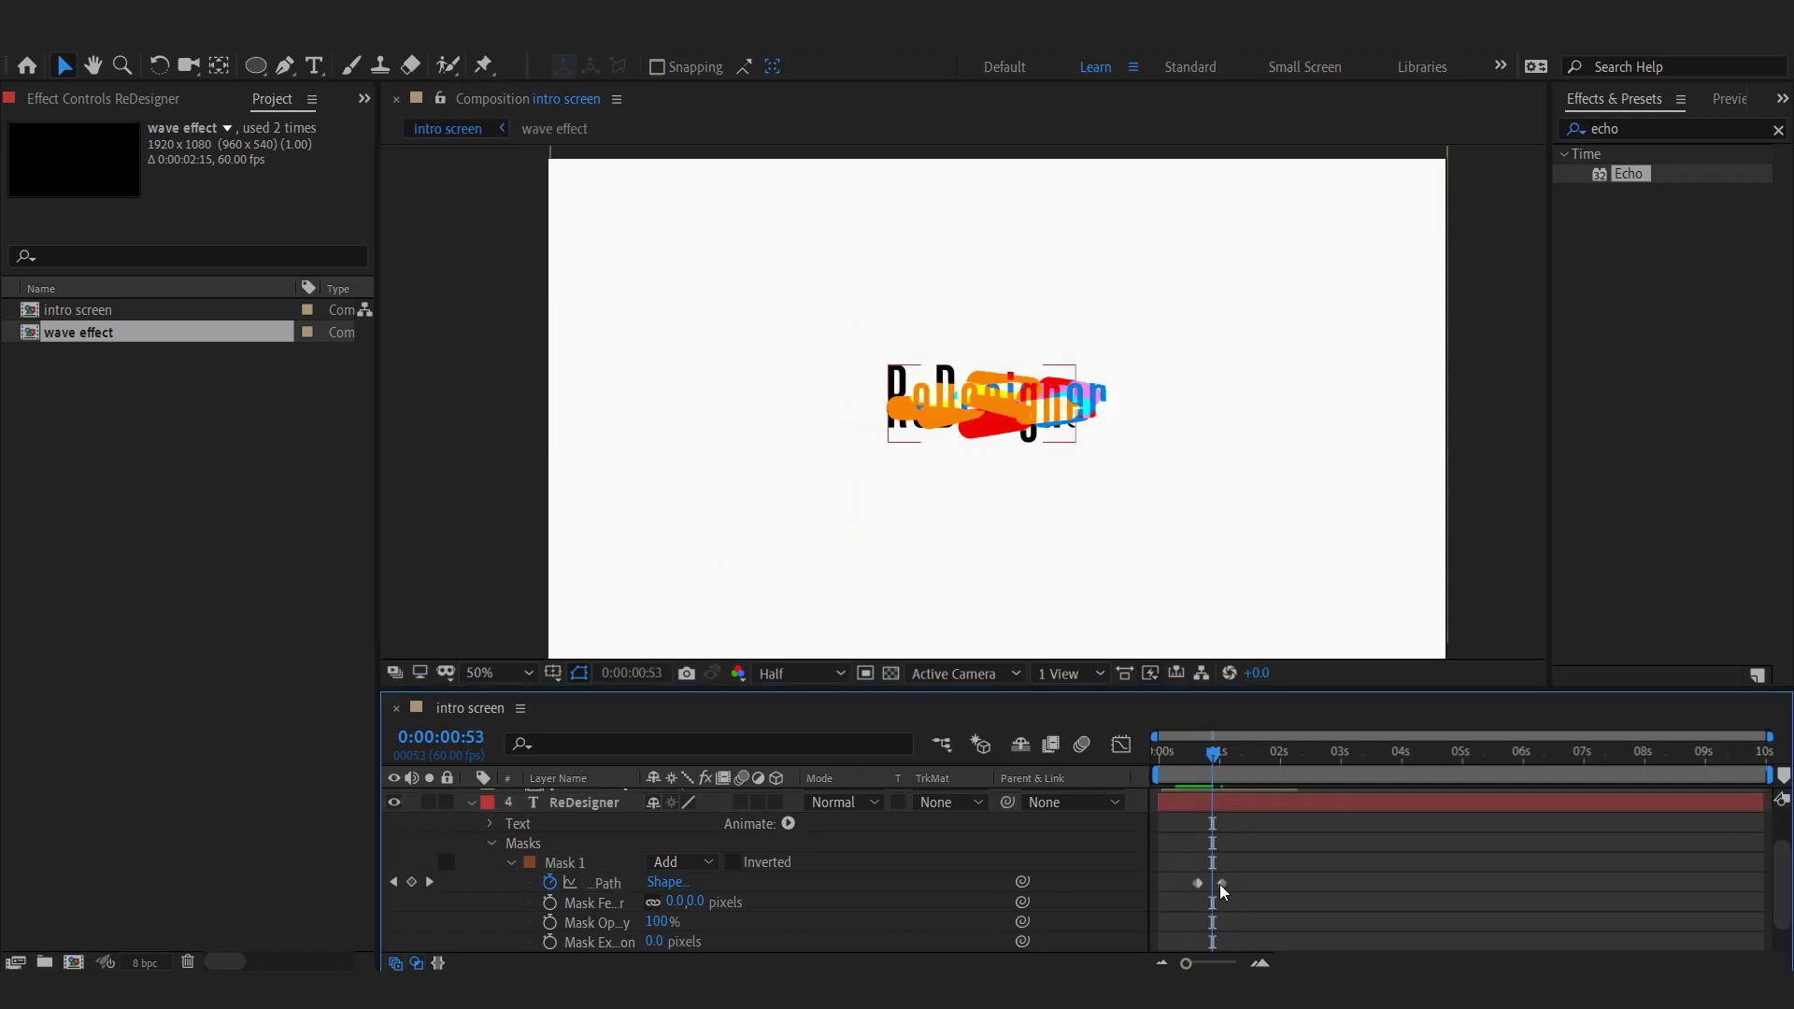
pyautogui.moveTo(1220, 884); pyautogui.dragTo(1226, 892)
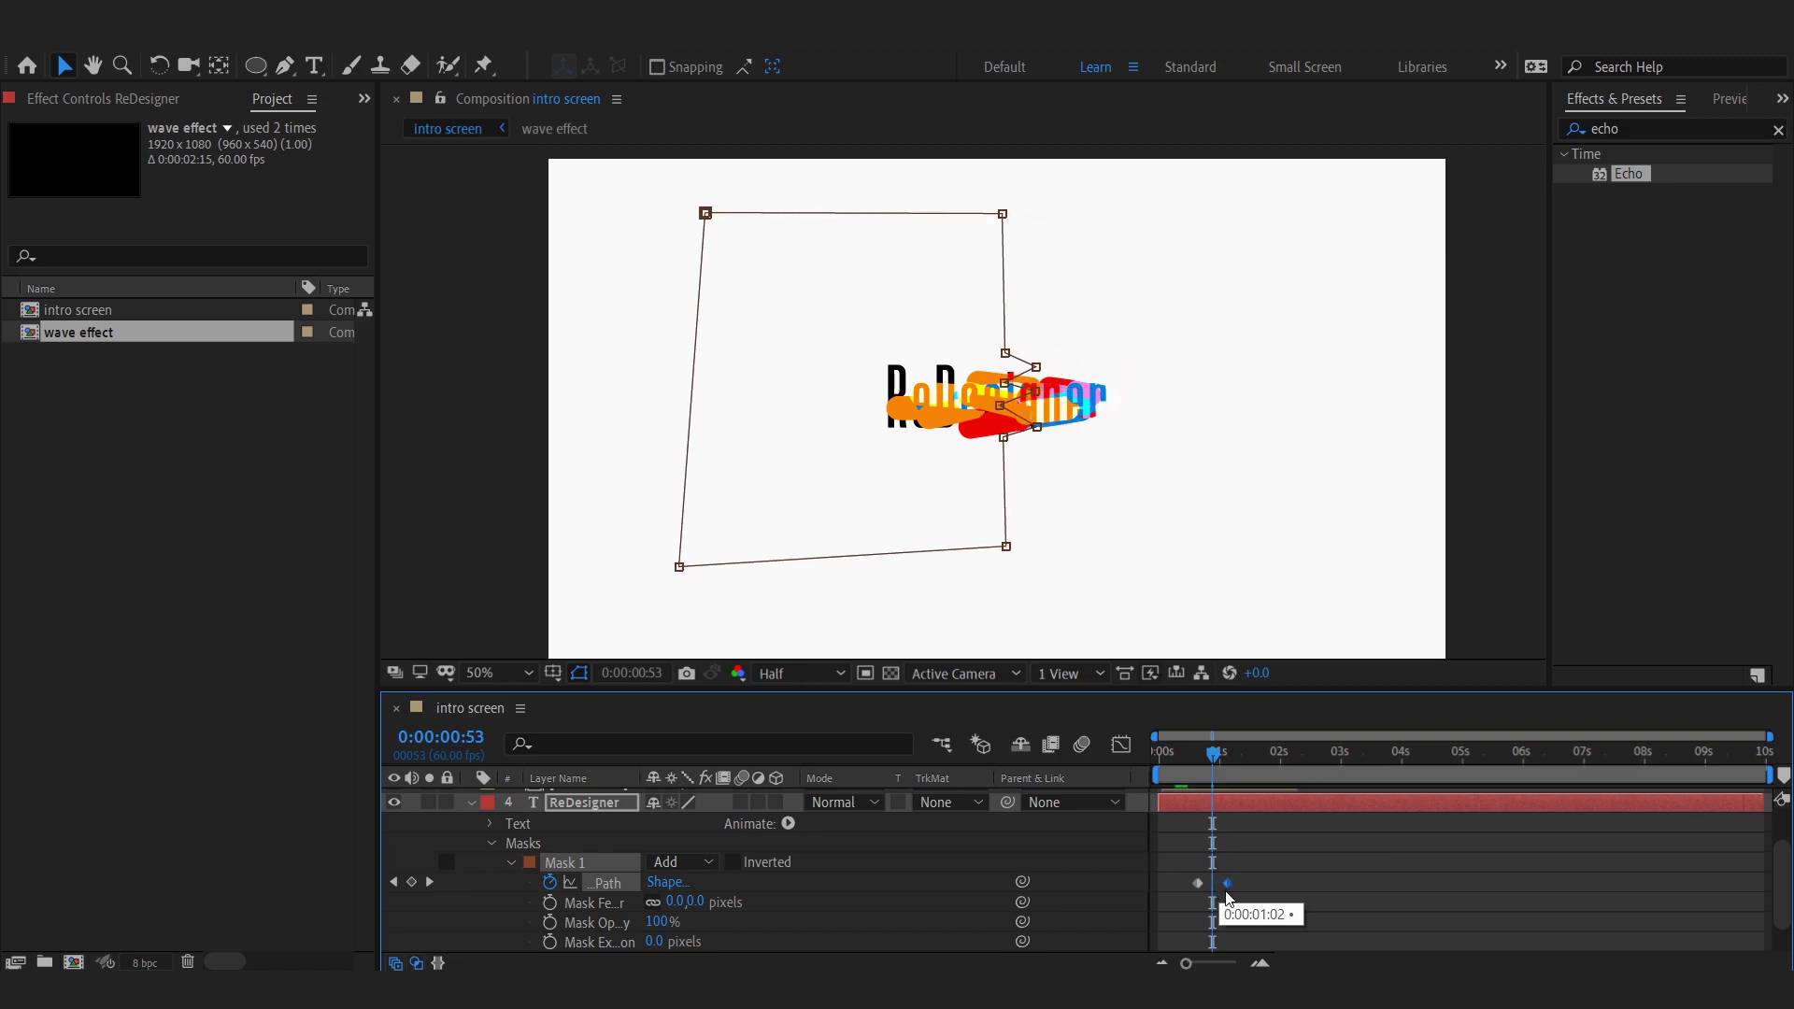
pyautogui.moveTo(1213, 791); pyautogui.dragTo(1241, 793)
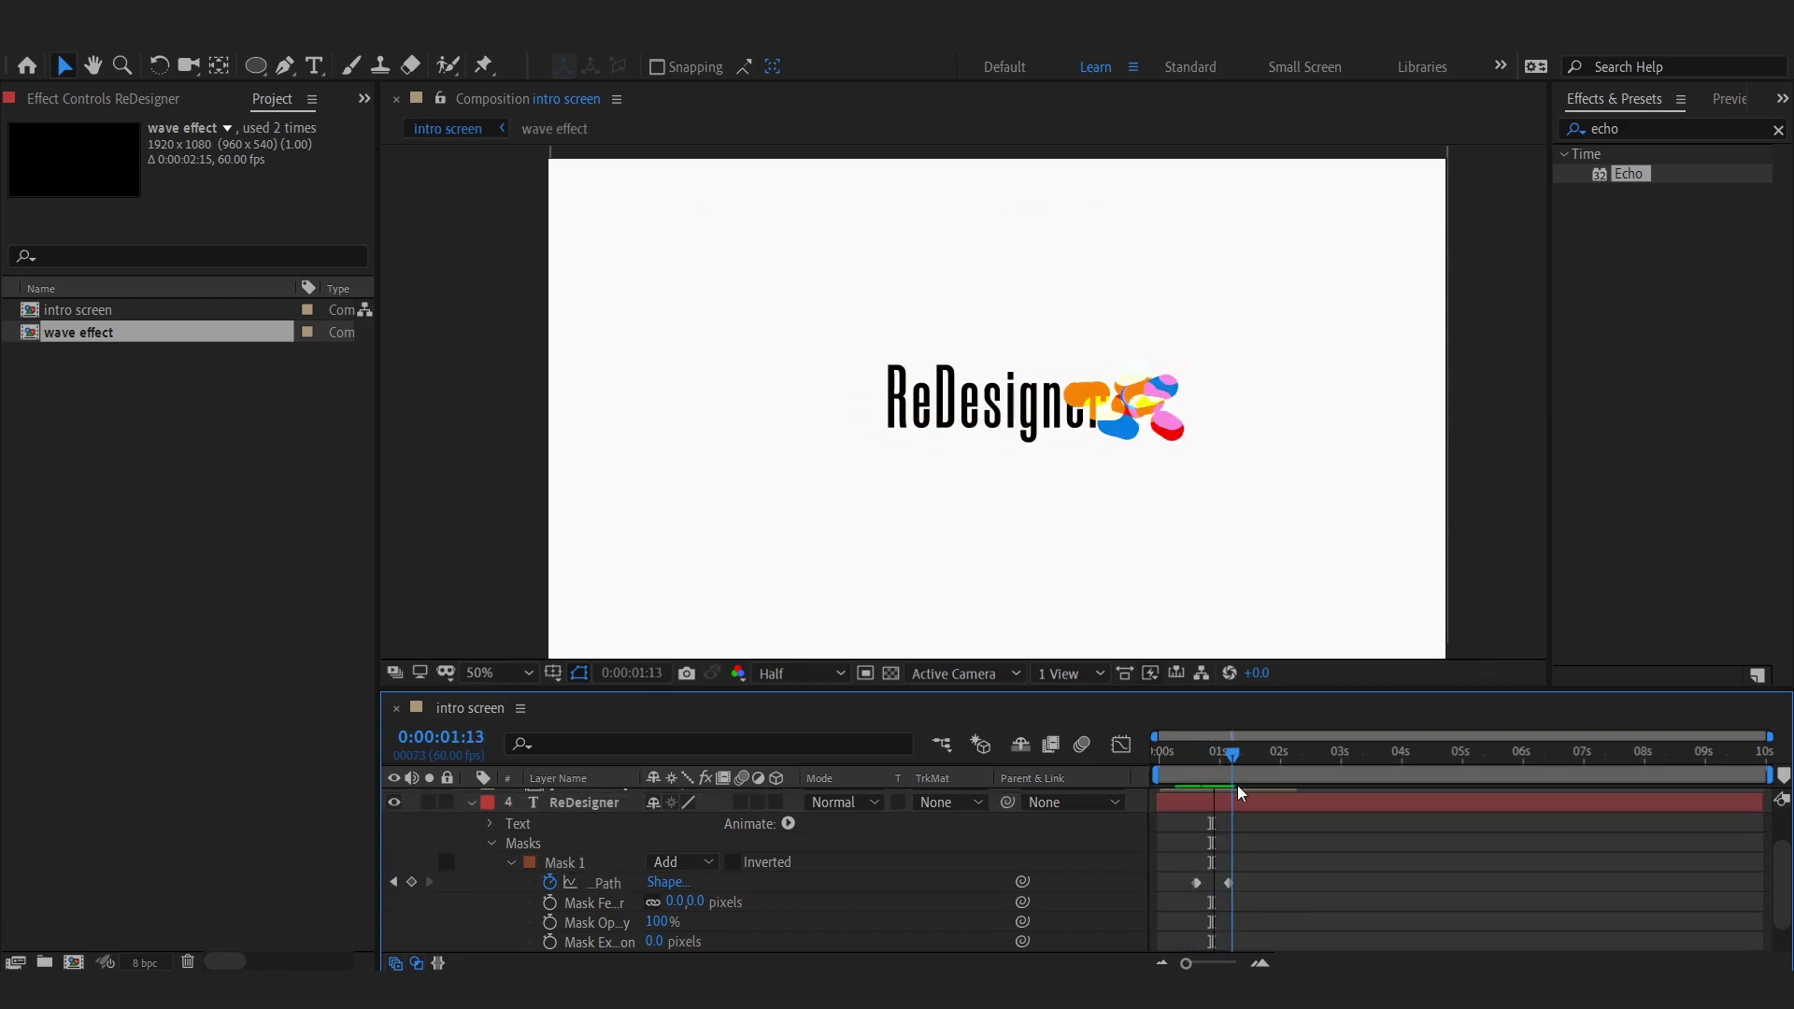
pyautogui.press('space')
pyautogui.press('space')
# Stop the preview and duplicate the wave effect layer
pyautogui.hotkey('ctrl', '`')
pyautogui.press('Home')
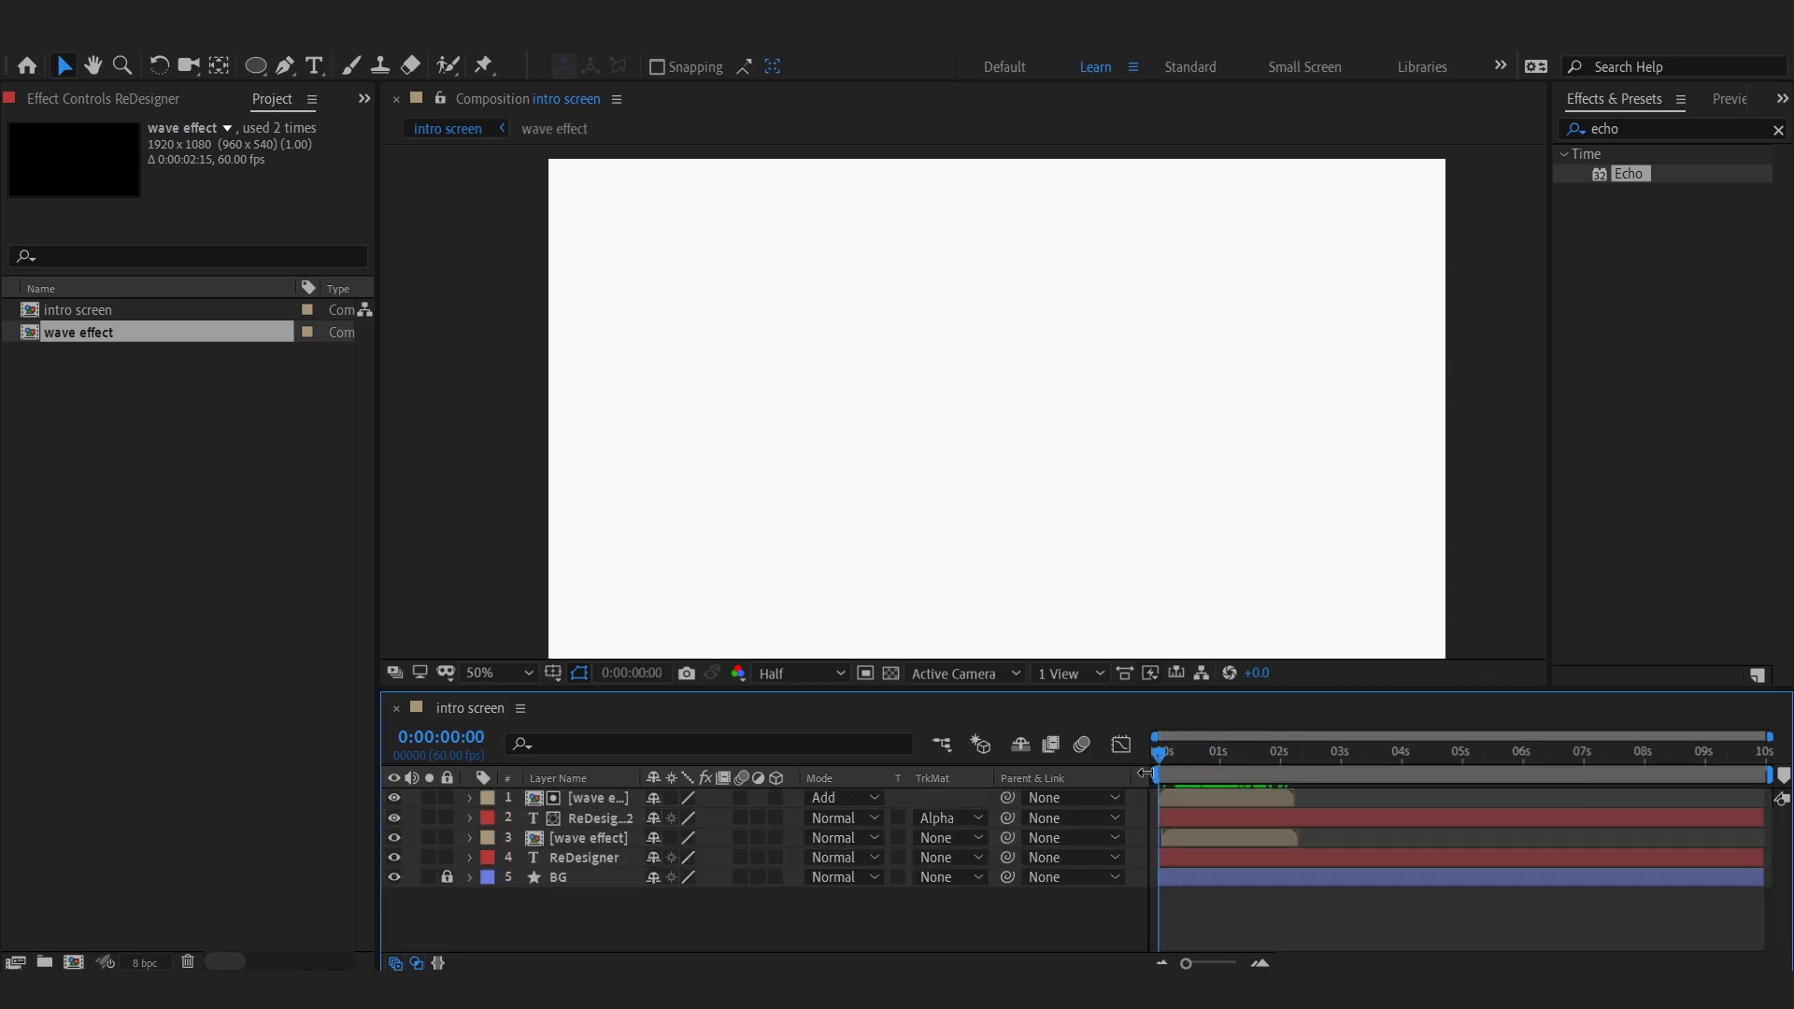
pyautogui.moveTo(1187, 765)
pyautogui.mouseDown()
pyautogui.moveTo(1178, 816)
pyautogui.moveTo(1299, 838)
pyautogui.mouseUp()
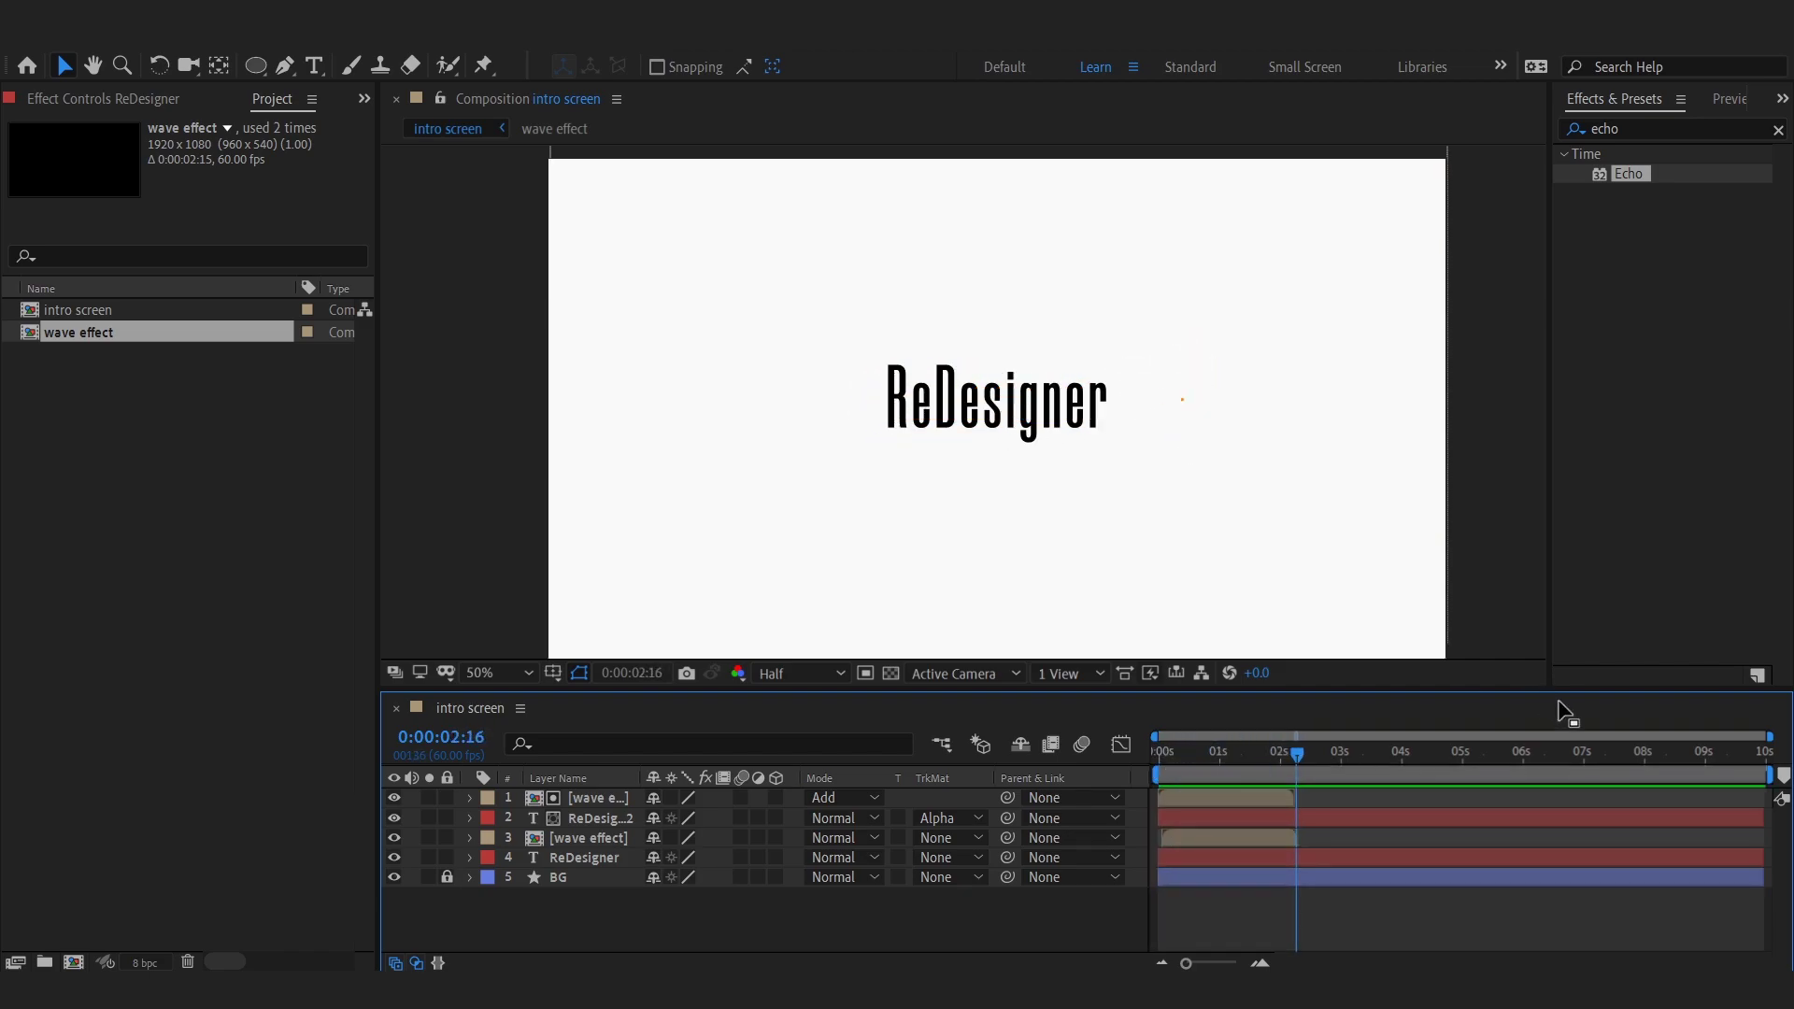
pyautogui.click(1237, 765)
pyautogui.click(580, 860)
pyautogui.click(592, 839)
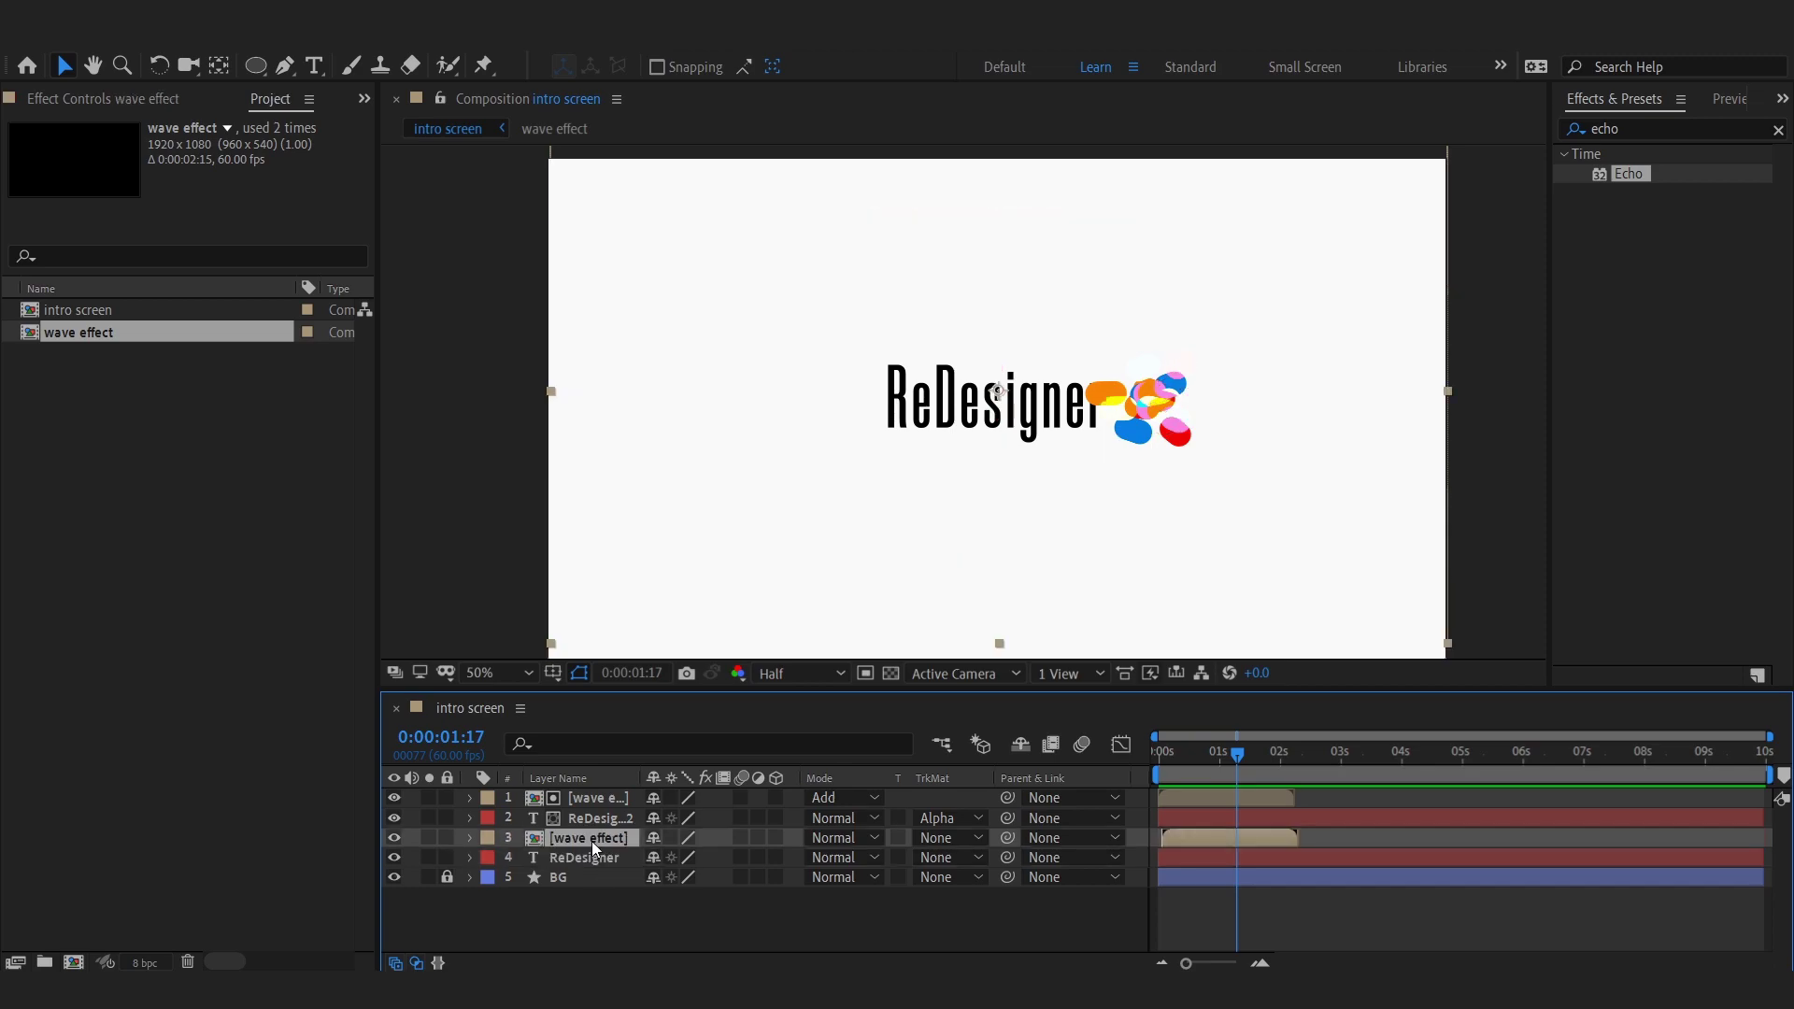
pyautogui.hotkey('ctrl', 'd')
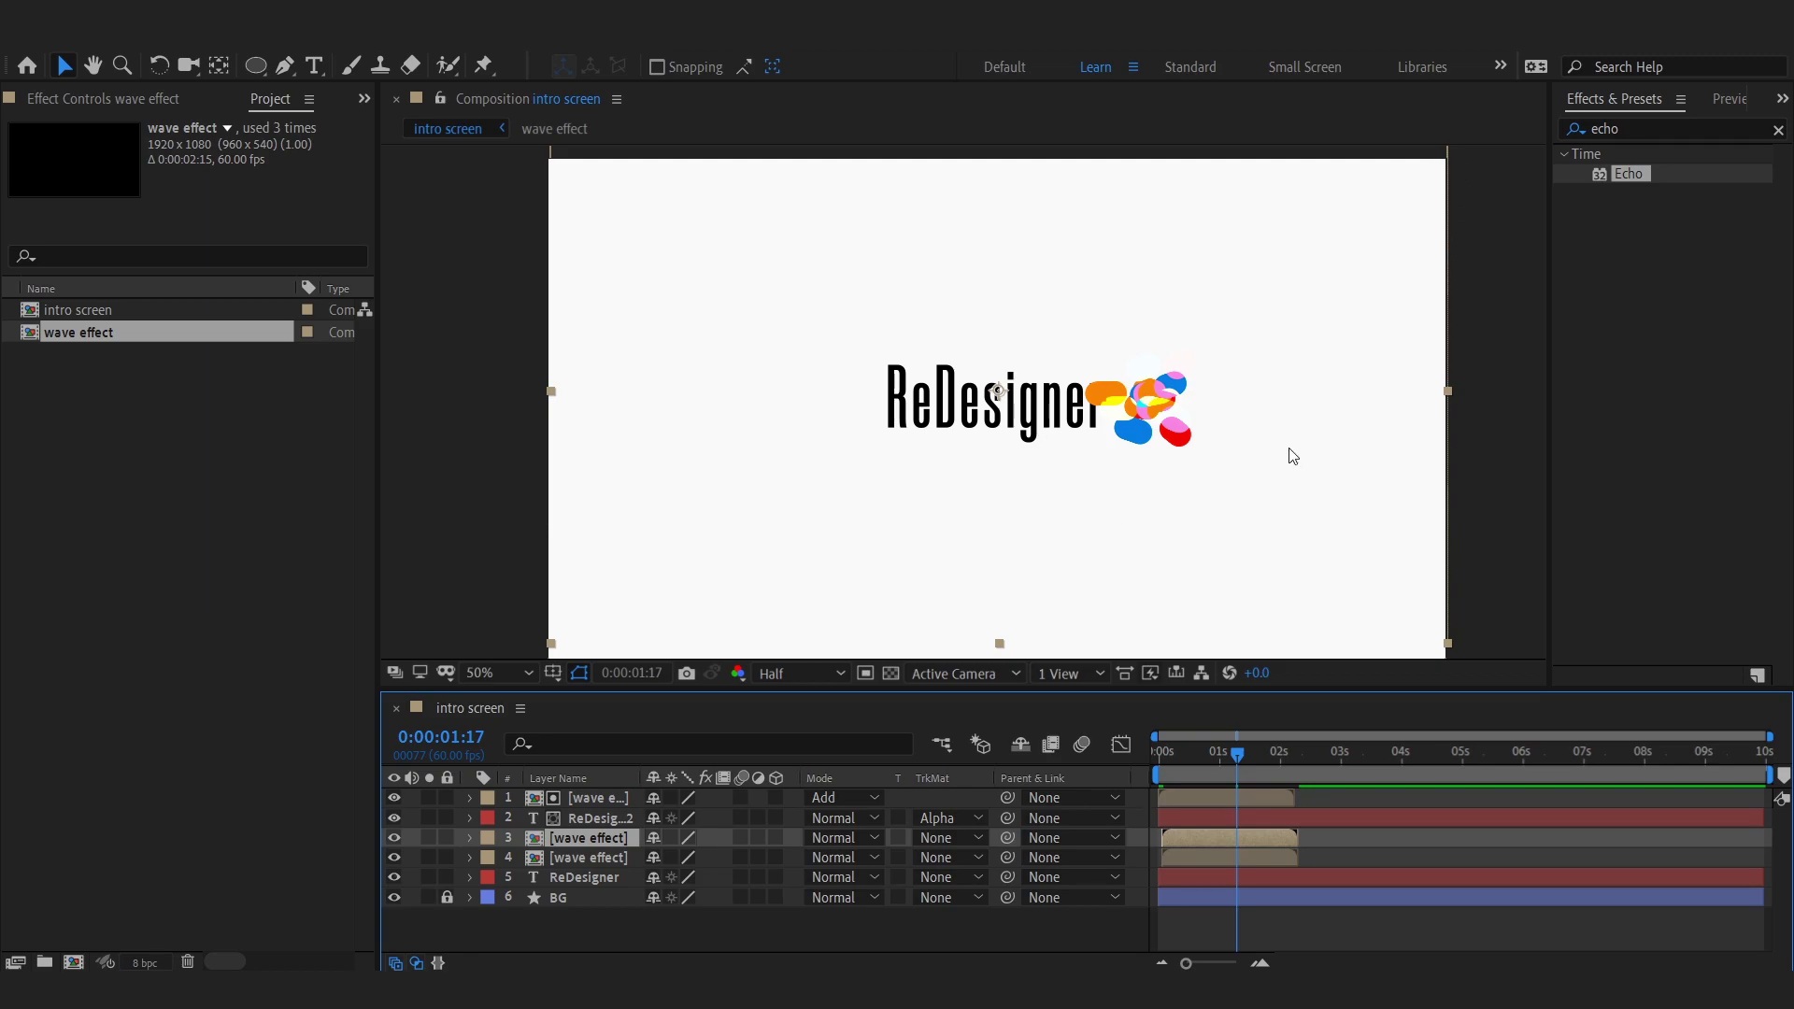
# Move the wave effect copy below-right of the text, shrink it, and rotate it
pyautogui.moveTo(1163, 423); pyautogui.dragTo(1183, 505)
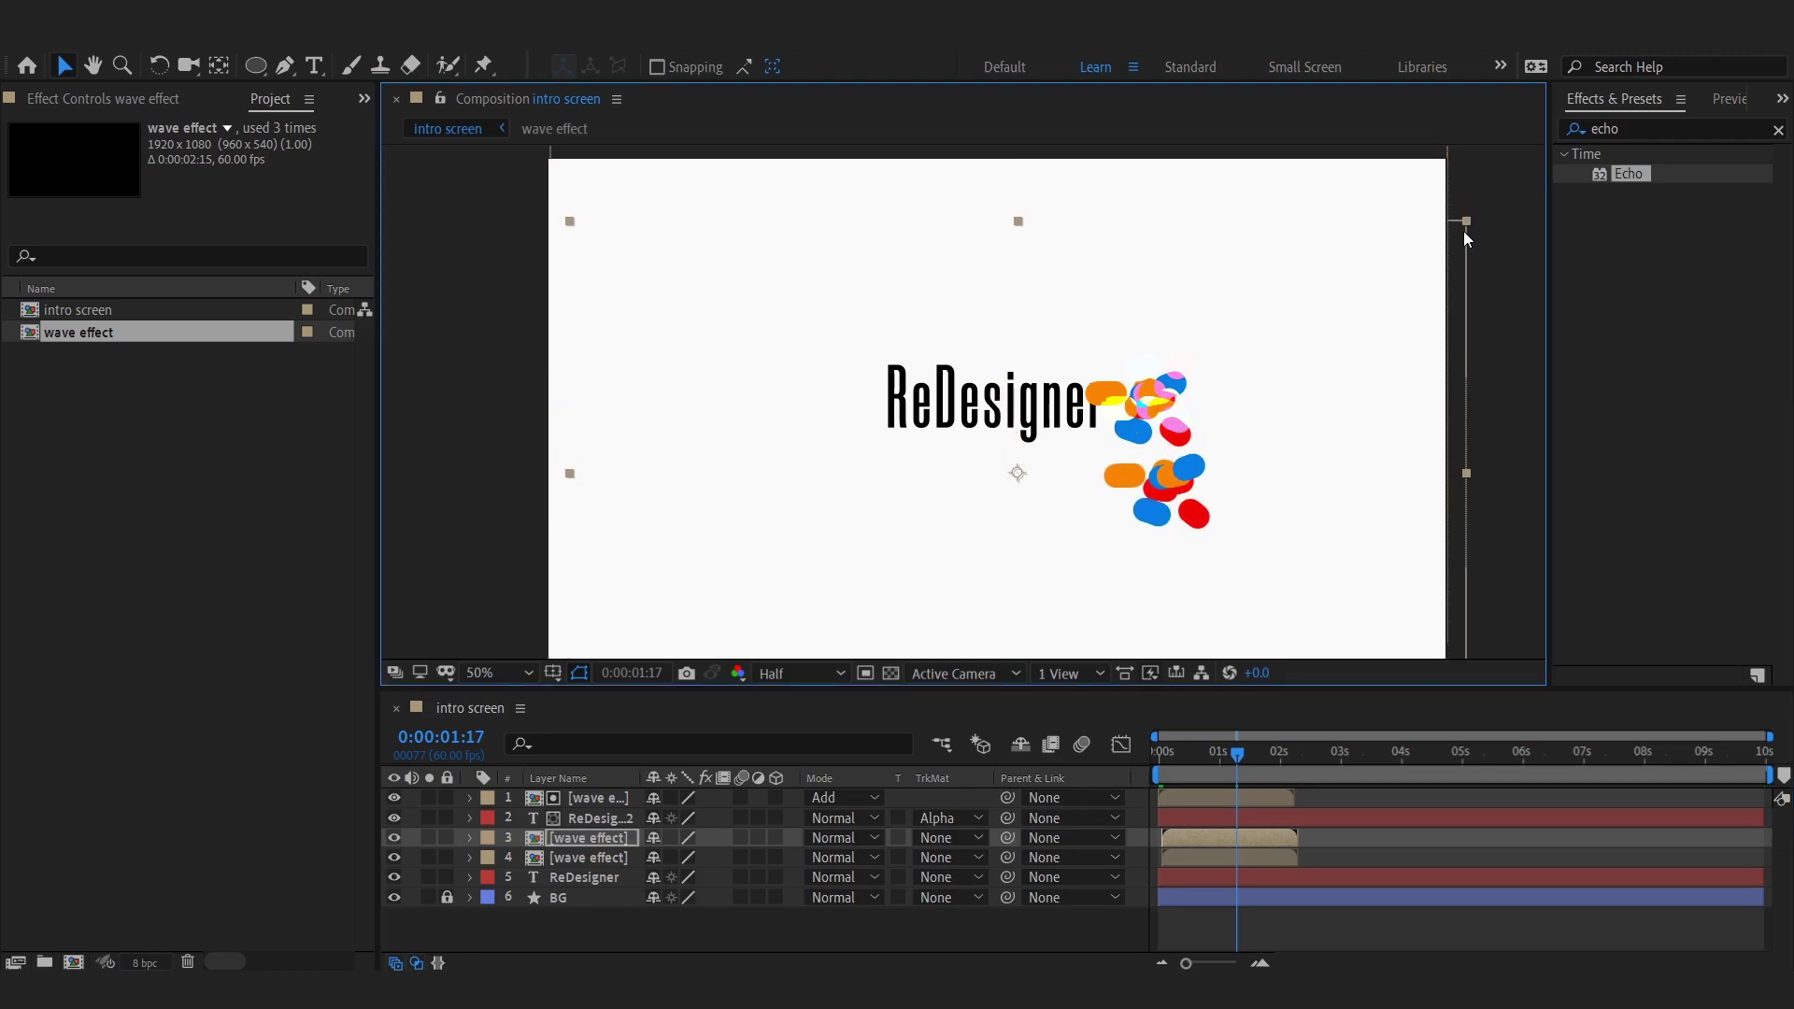
pyautogui.moveTo(1466, 220); pyautogui.dragTo(1318, 349)
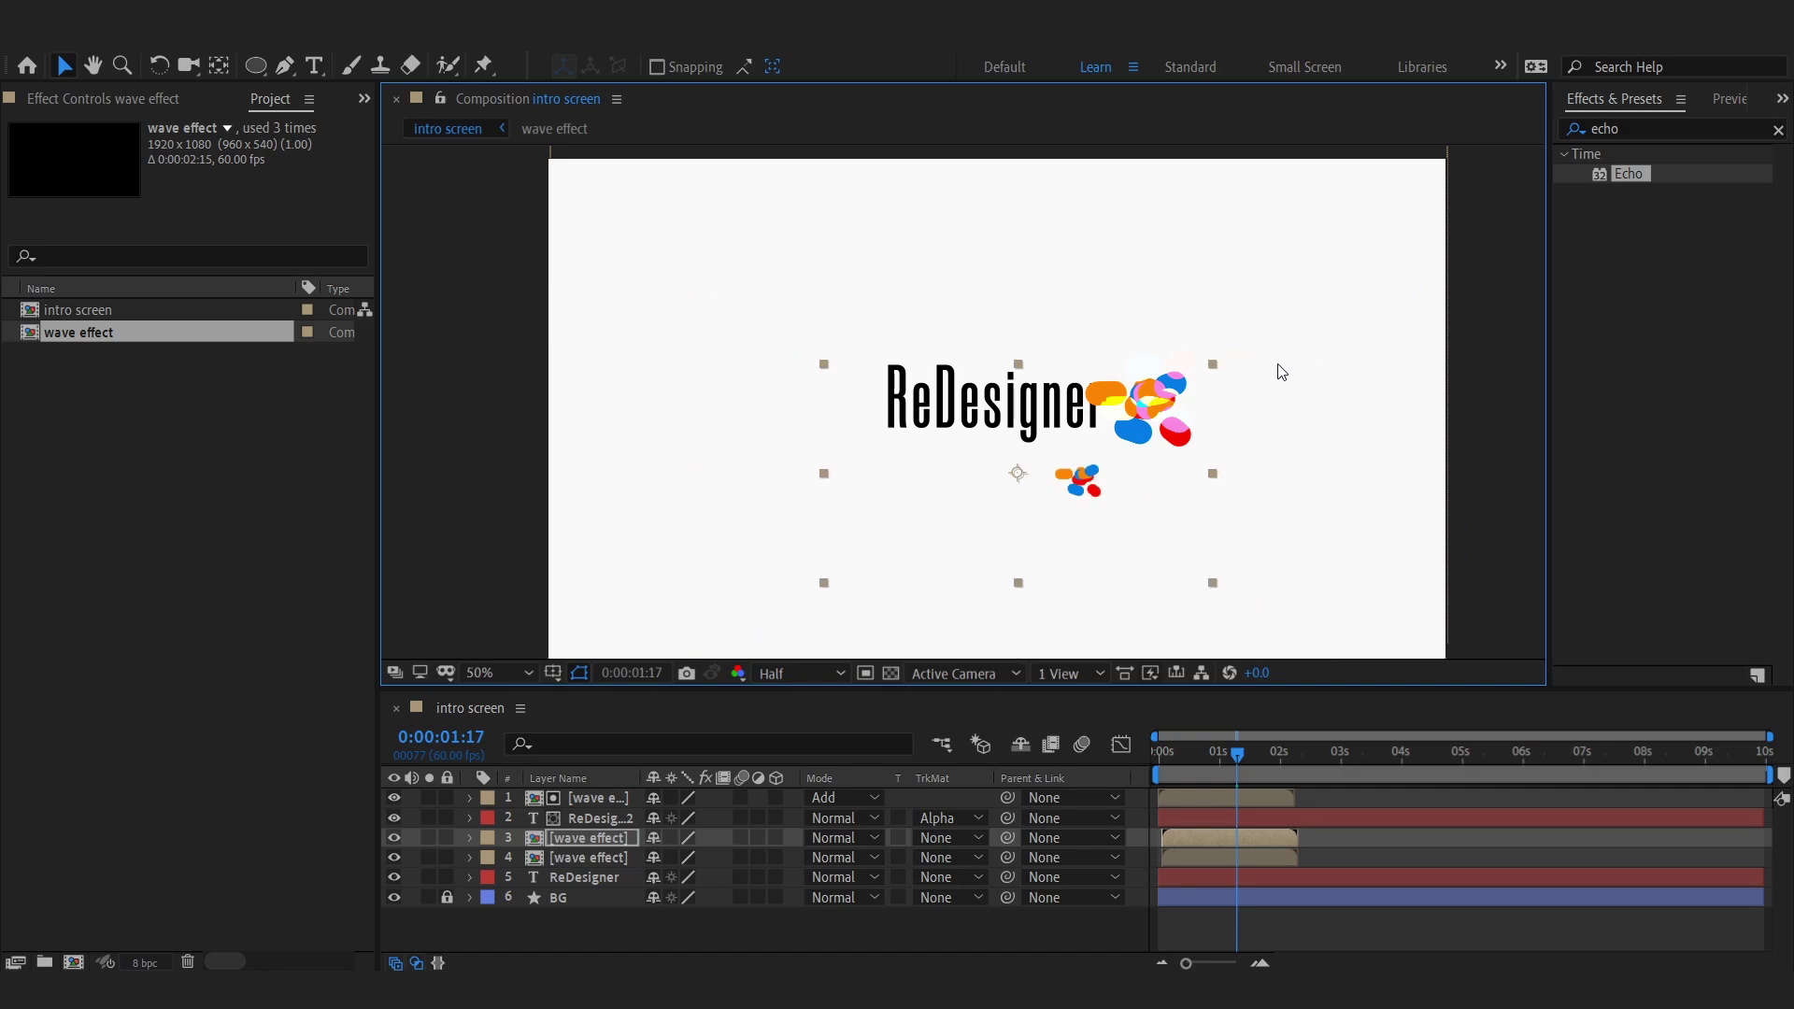
pyautogui.moveTo(1181, 754)
pyautogui.mouseDown()
pyautogui.moveTo(1232, 777)
pyautogui.moveTo(1190, 787)
pyautogui.moveTo(1229, 794)
pyautogui.mouseUp()
pyautogui.press('w')
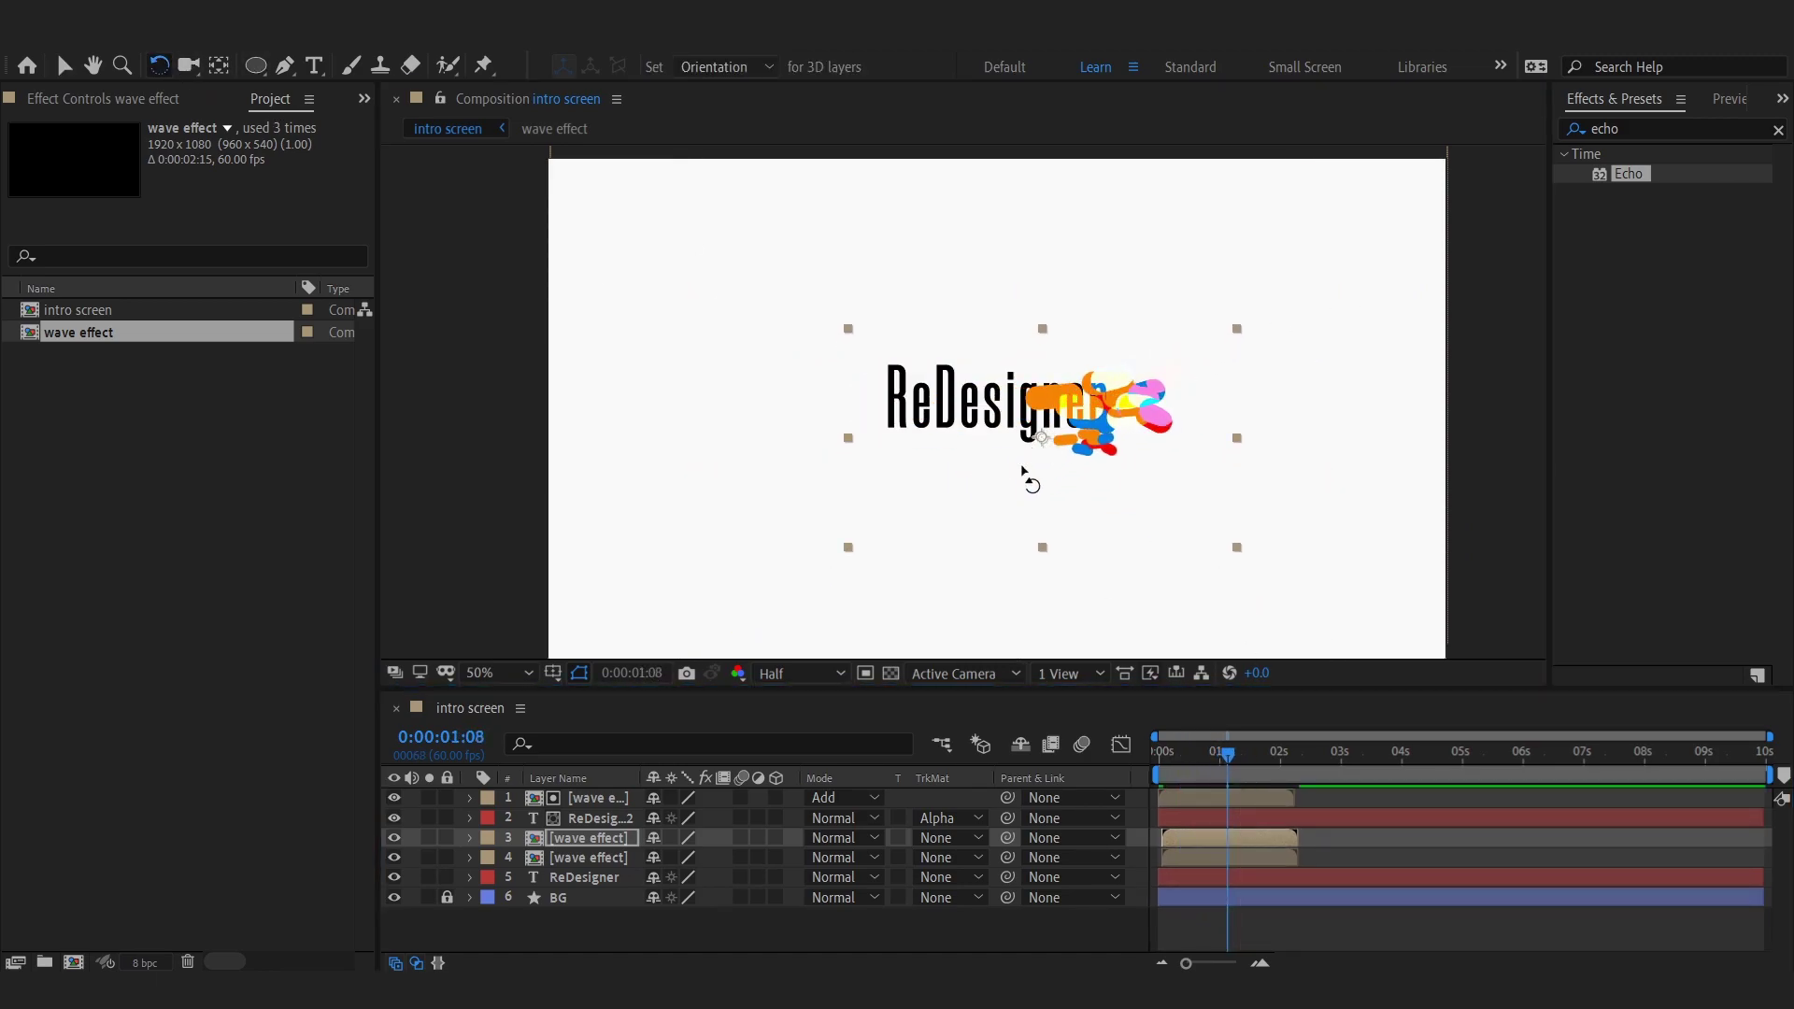
pyautogui.moveTo(1026, 473); pyautogui.dragTo(1053, 549)
# Make the rotated wave copy start slightly later, around 0:38
pyautogui.click(1200, 778)
pyautogui.moveTo(1200, 777); pyautogui.dragTo(1203, 771)
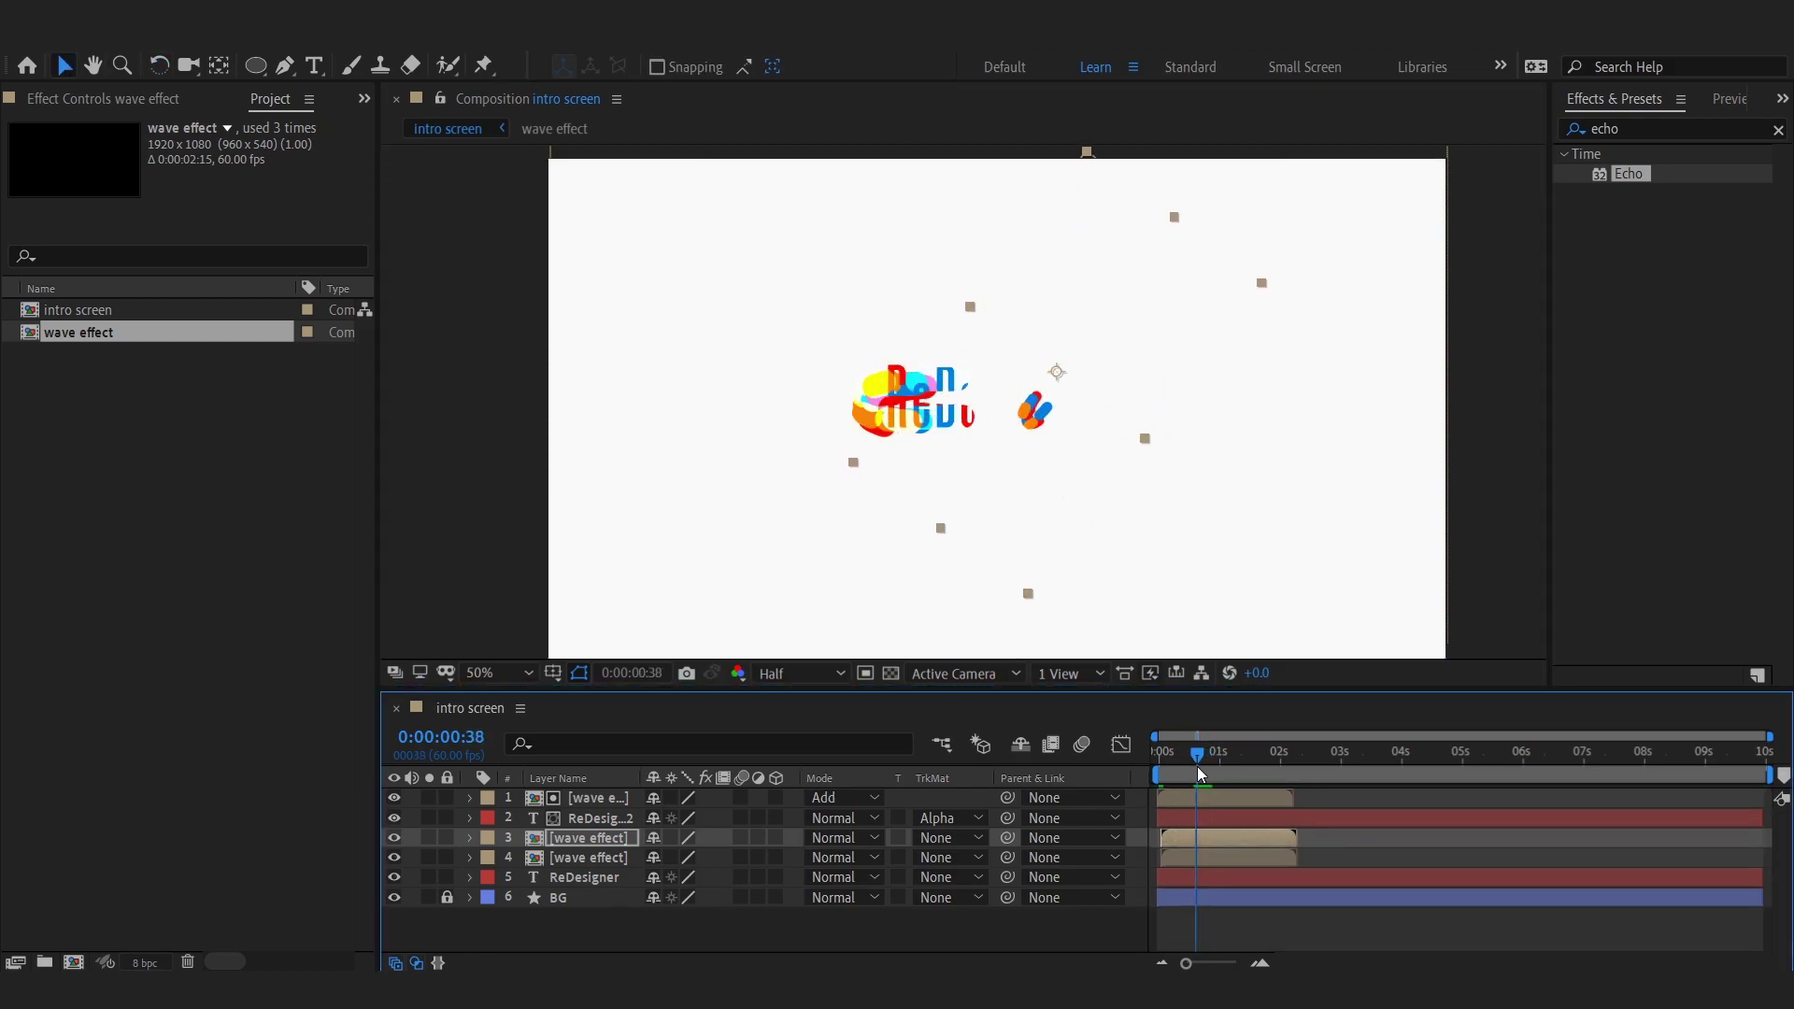
pyautogui.moveTo(1202, 766); pyautogui.dragTo(1198, 776)
pyautogui.moveTo(1208, 843); pyautogui.dragTo(1236, 845)
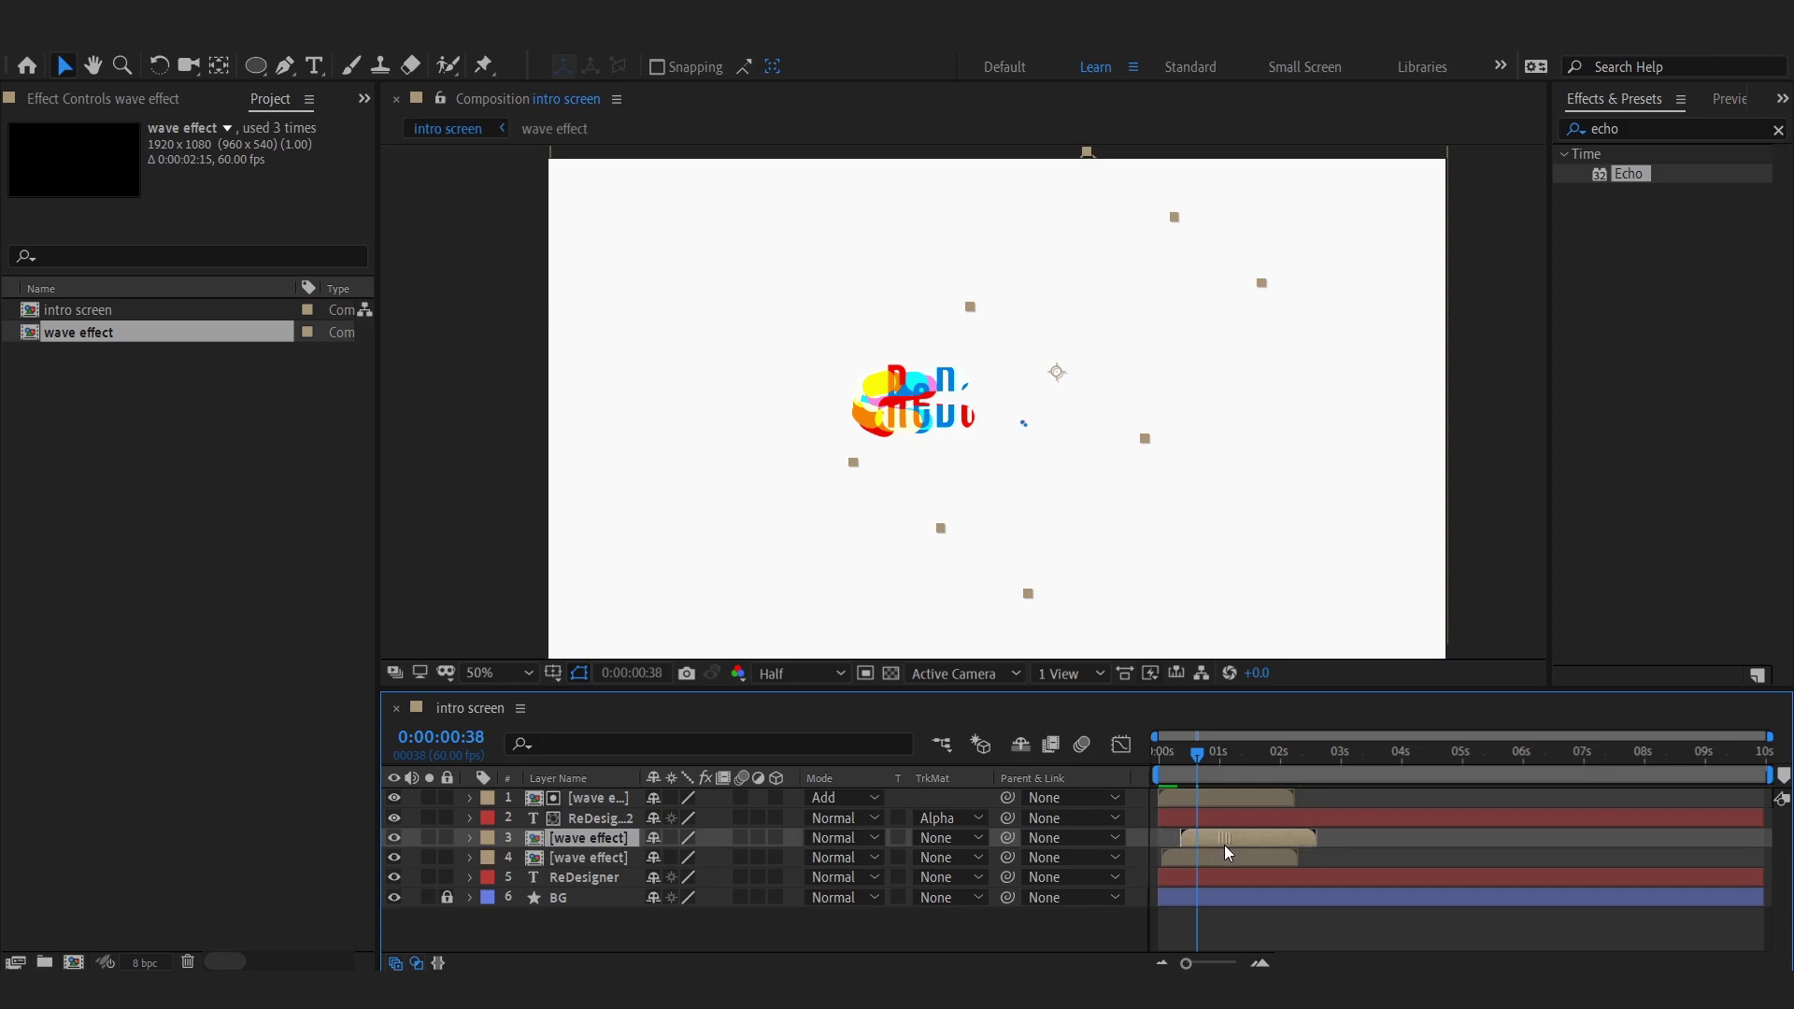
pyautogui.click(1203, 761)
pyautogui.moveTo(1200, 766)
pyautogui.mouseDown()
pyautogui.moveTo(1253, 784)
pyautogui.moveTo(1235, 800)
pyautogui.mouseUp()
# Duplicate the copy again, reorder it in the stack, and shift it right
pyautogui.hotkey('ctrl', 'd')
pyautogui.moveTo(565, 841); pyautogui.dragTo(594, 905)
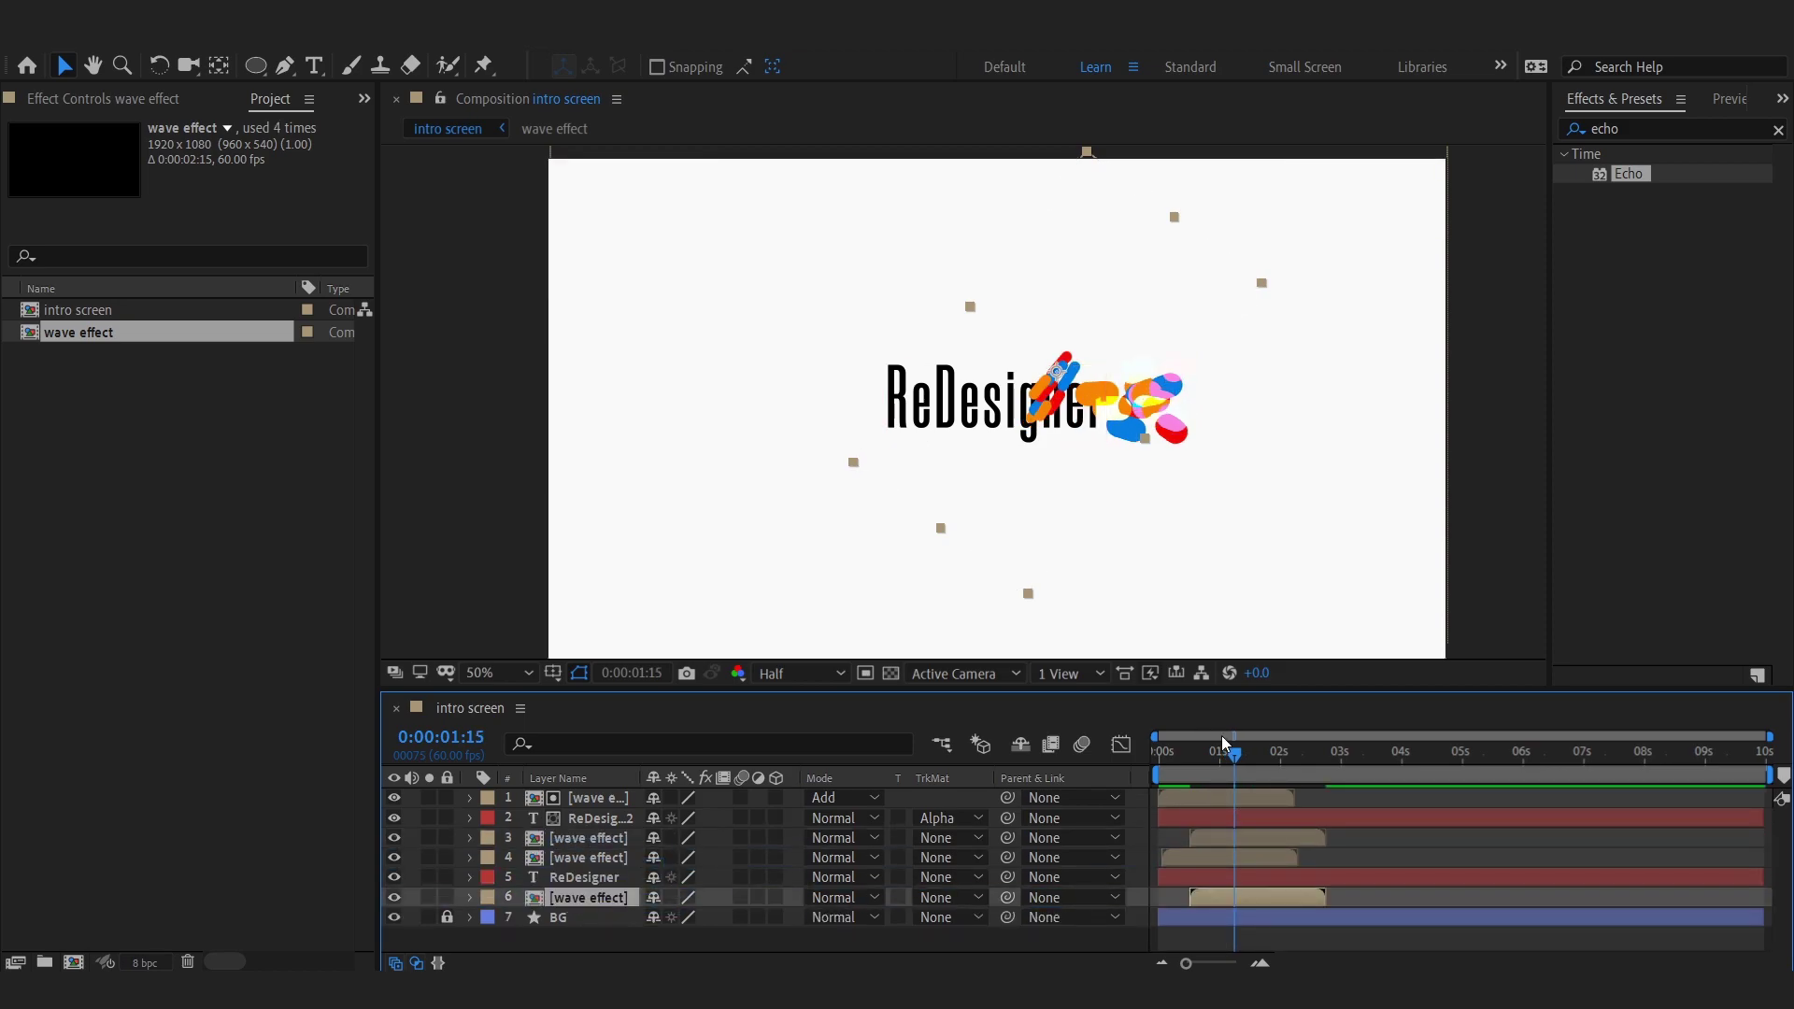
pyautogui.moveTo(1086, 408); pyautogui.dragTo(1126, 410)
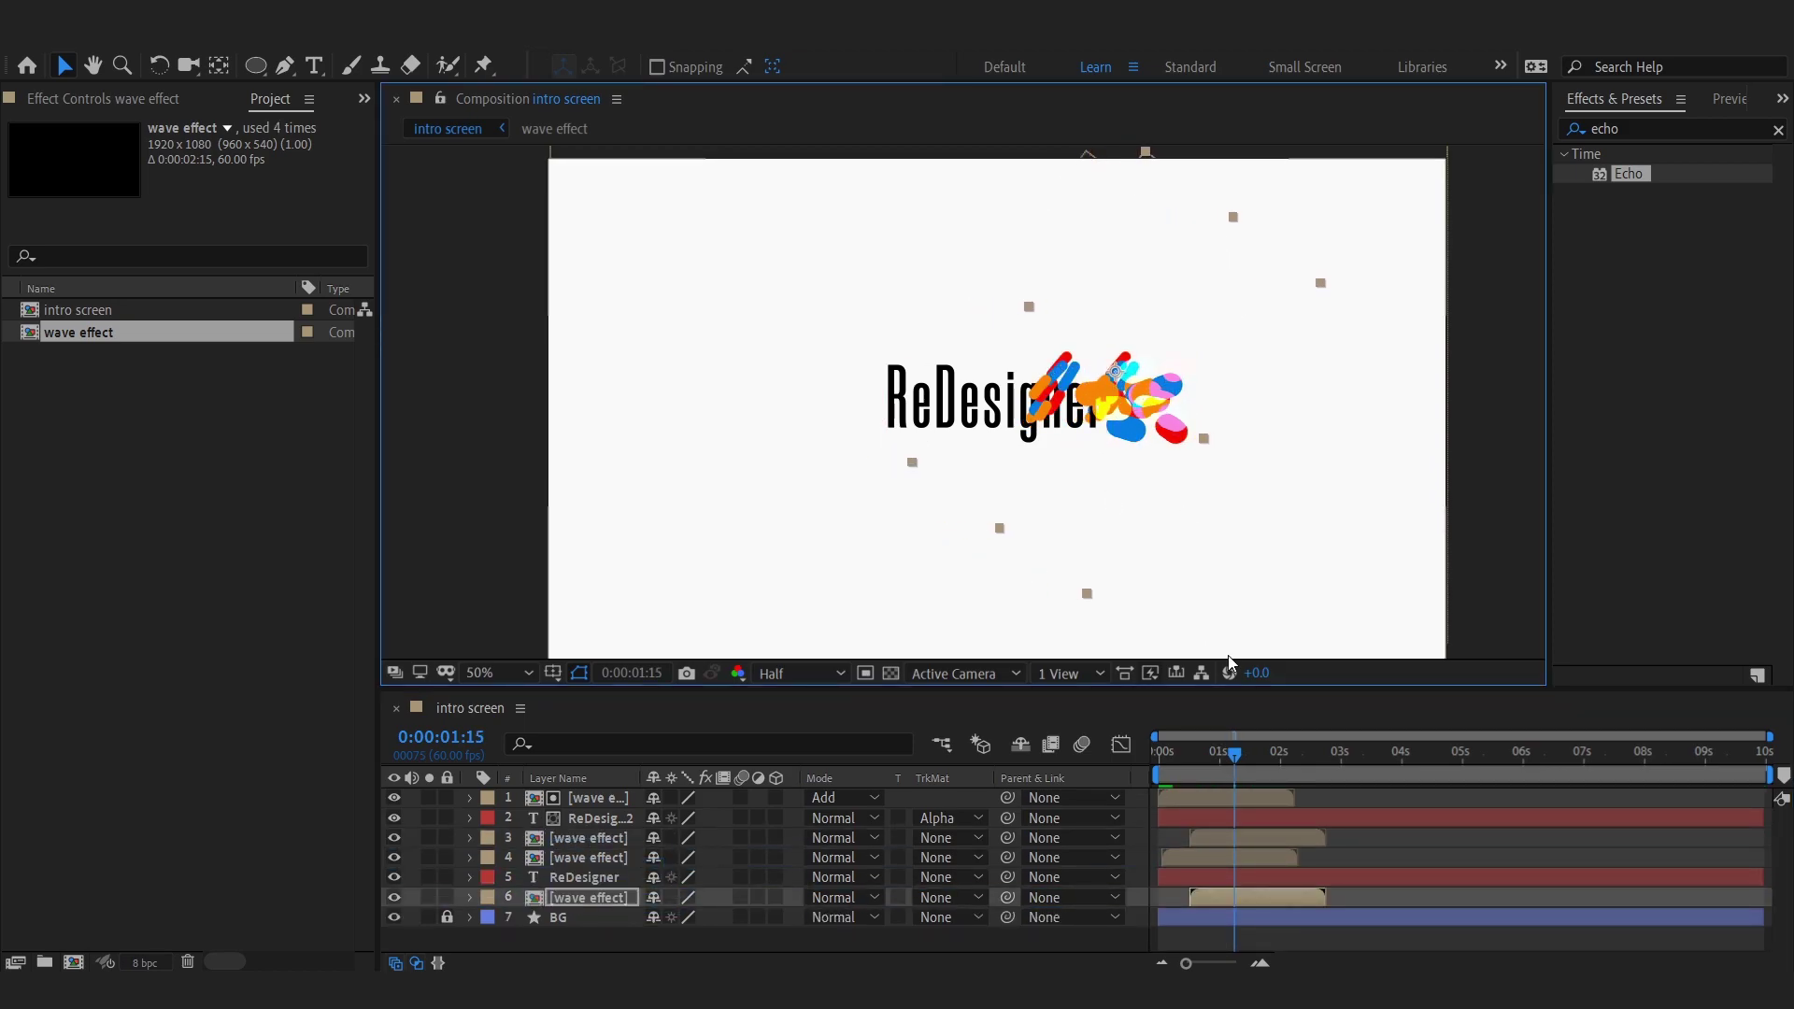
# Flip the layer 6 wave copy vertically and delay its start slightly
pyautogui.rightClick(589, 897)
pyautogui.click(881, 621)
pyautogui.click(1242, 771)
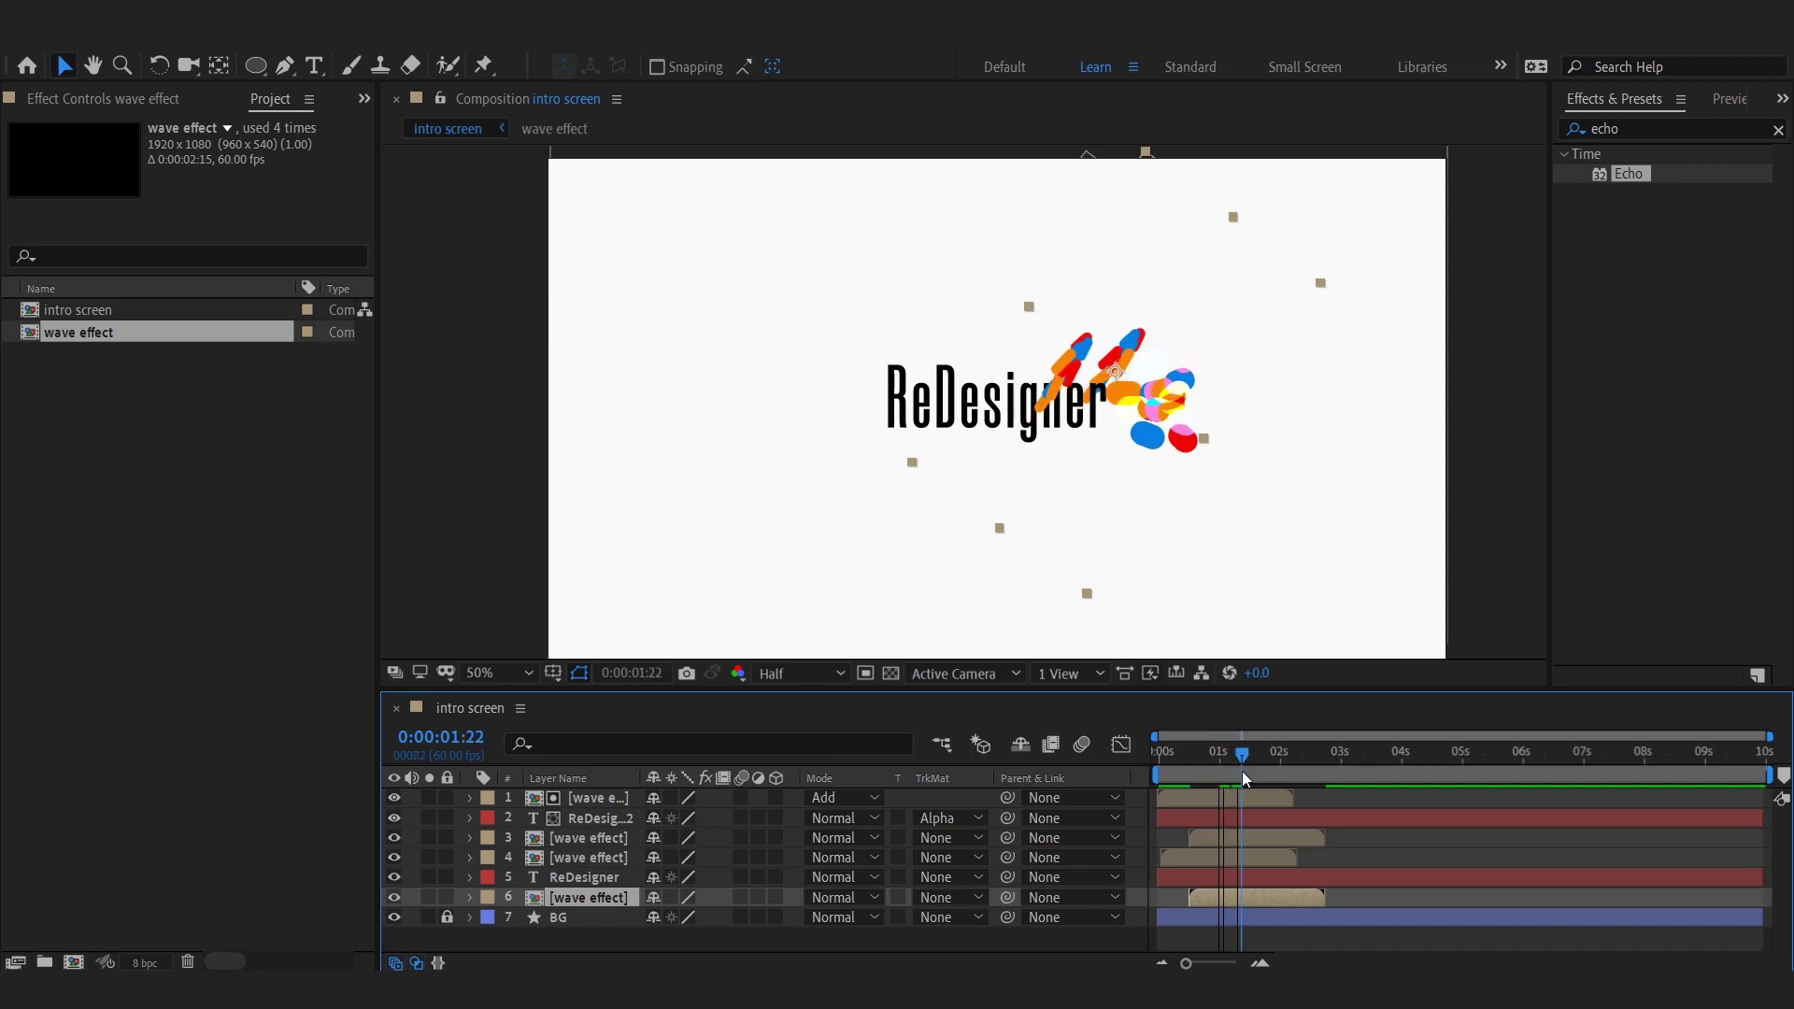
pyautogui.moveTo(1242, 771); pyautogui.dragTo(1206, 782)
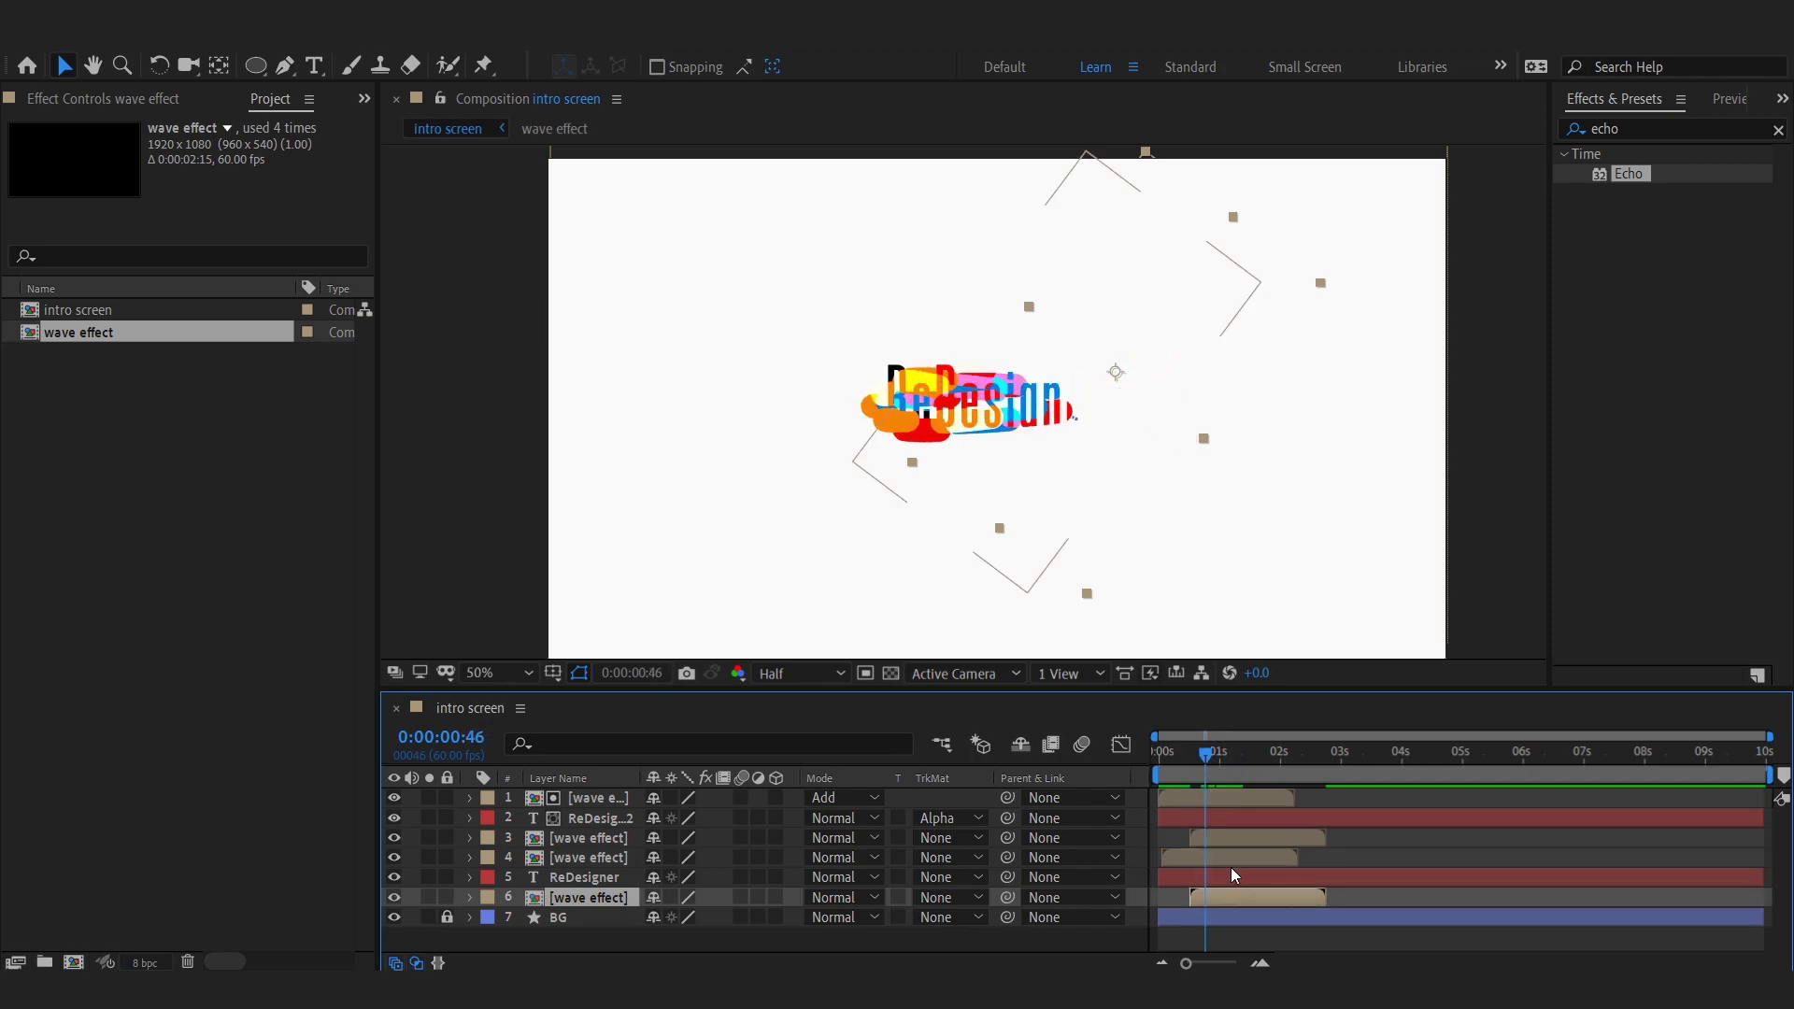
pyautogui.moveTo(1215, 890); pyautogui.dragTo(1222, 890)
pyautogui.moveTo(1203, 767)
pyautogui.mouseDown()
pyautogui.moveTo(1252, 781)
pyautogui.moveTo(1248, 753)
pyautogui.moveTo(1205, 770)
pyautogui.moveTo(1298, 798)
pyautogui.moveTo(1208, 781)
pyautogui.moveTo(1278, 795)
pyautogui.moveTo(1293, 835)
pyautogui.mouseUp()
# Move the layer 6 wave copy to the top of the layer stack
pyautogui.press('w')
pyautogui.press('v')
pyautogui.hotkey('ctrl', 'shift', ']')
pyautogui.press('Home')
pyautogui.moveTo(1180, 754)
pyautogui.mouseDown()
pyautogui.moveTo(1152, 771)
pyautogui.moveTo(1192, 750)
pyautogui.moveTo(1154, 760)
pyautogui.moveTo(1242, 777)
pyautogui.moveTo(1225, 806)
pyautogui.moveTo(1239, 807)
pyautogui.mouseUp()
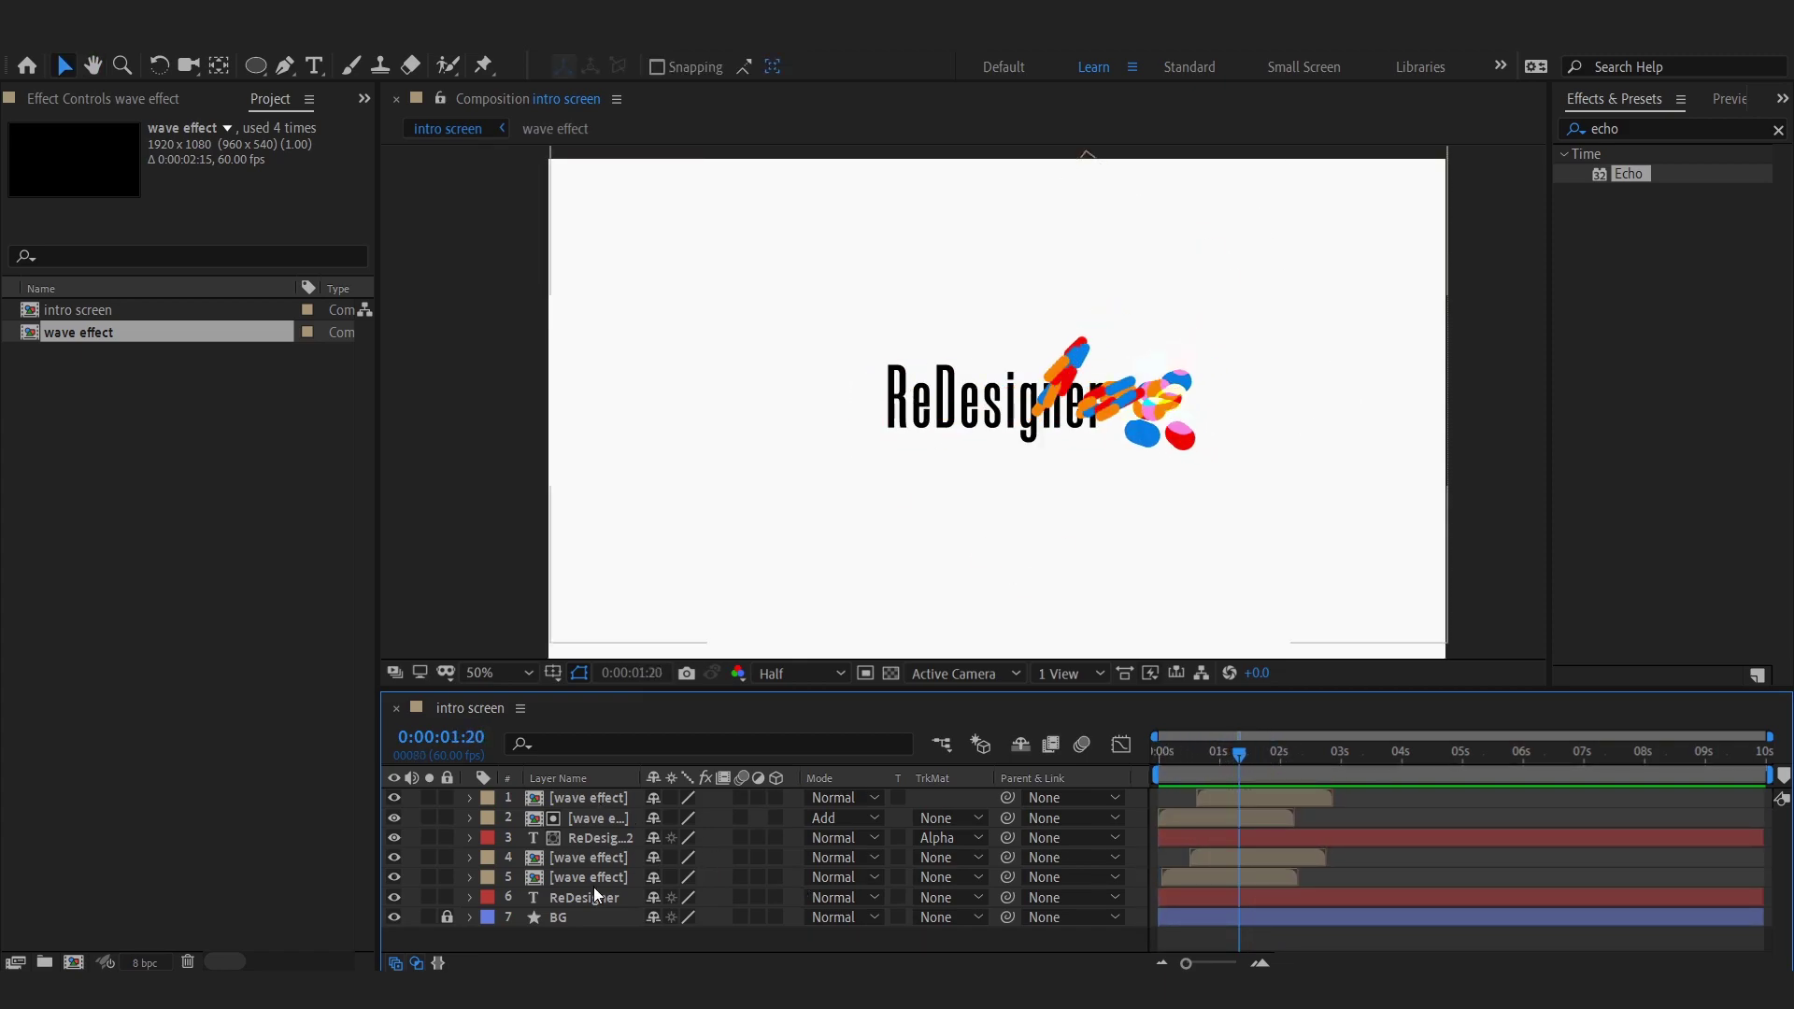
# Try Add blending on the layer 4 wave copy, then undo it
pyautogui.click(842, 857)
pyautogui.click(897, 248)
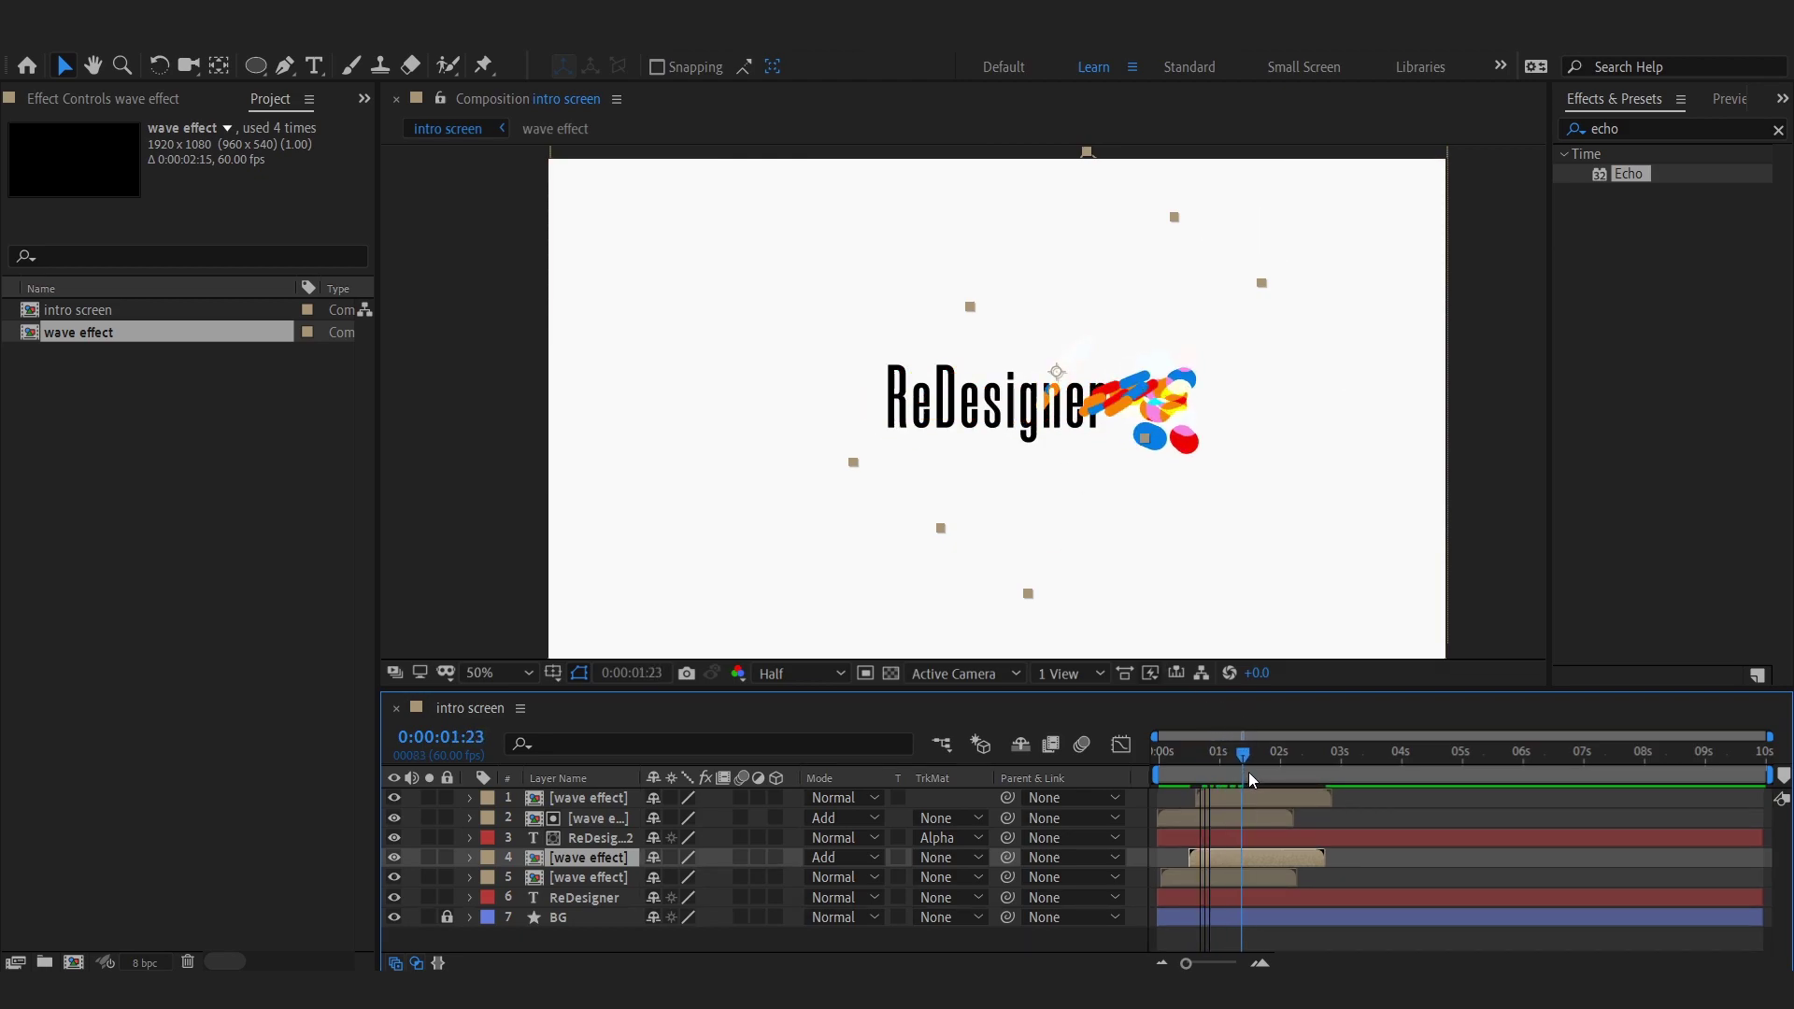
pyautogui.moveTo(1241, 795); pyautogui.dragTo(1238, 830)
pyautogui.hotkey('ctrl', 'z')
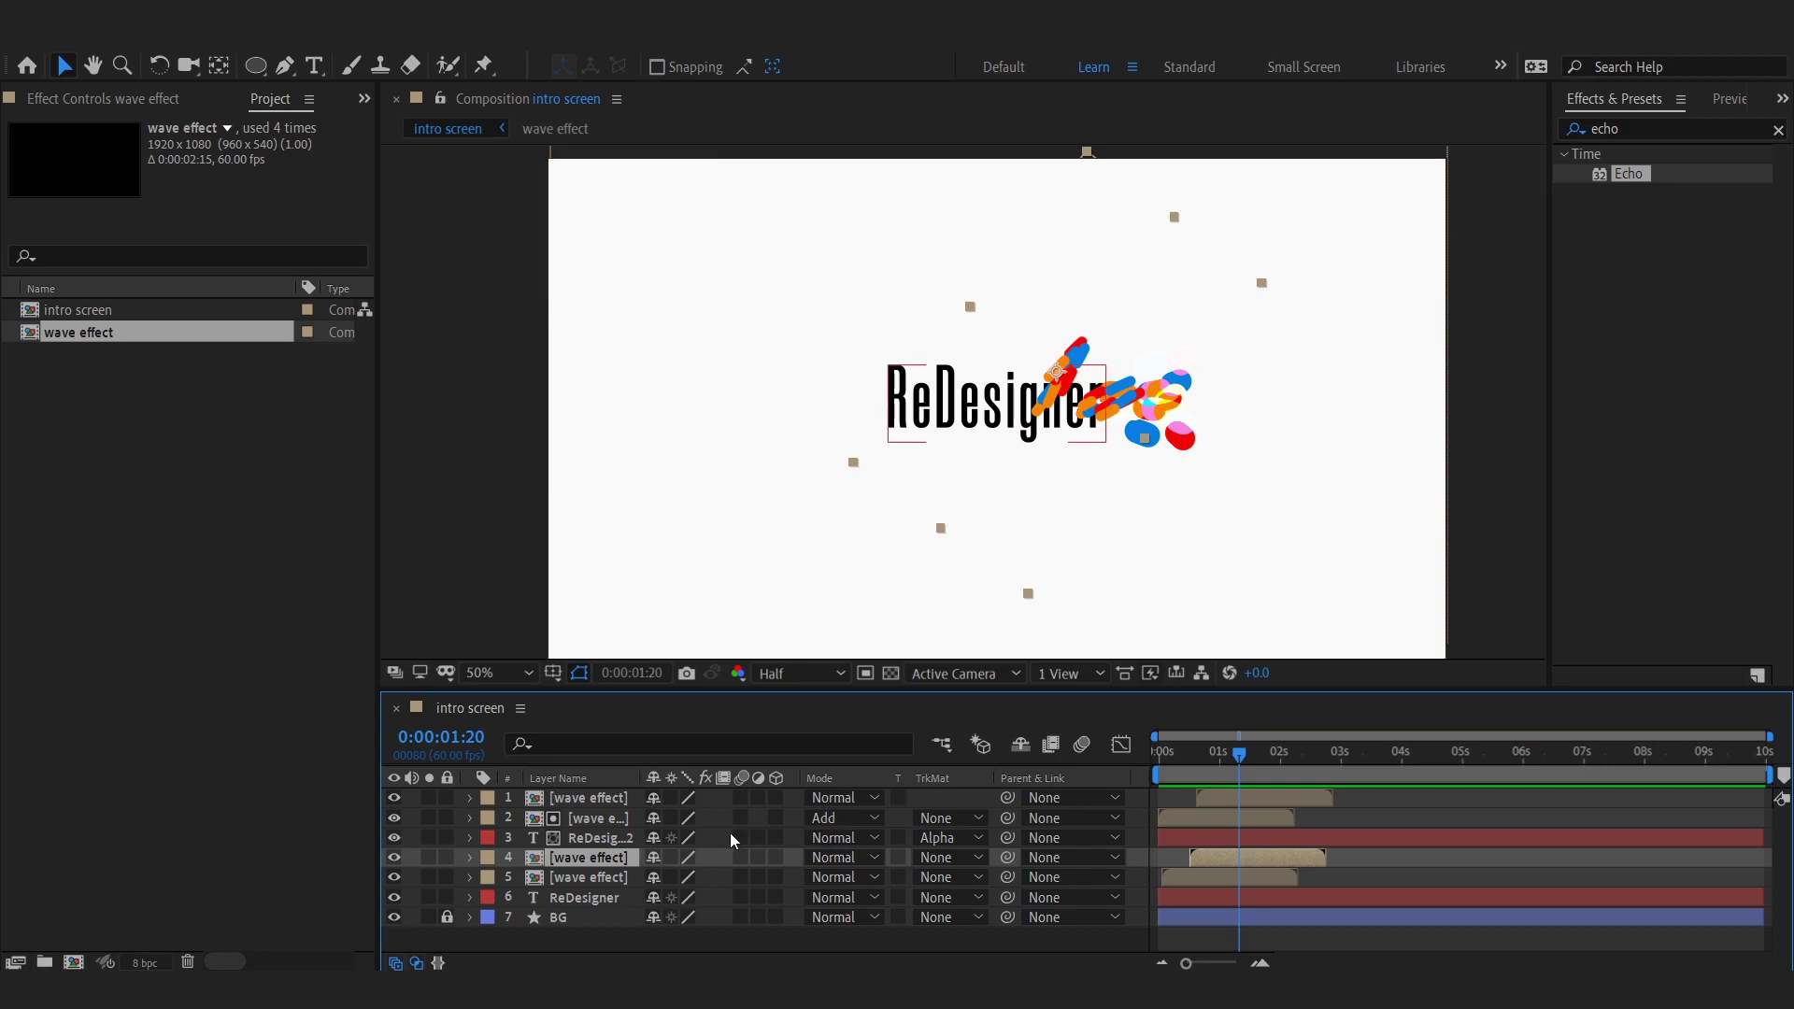
pyautogui.hotkey('ctrl', 'Down')
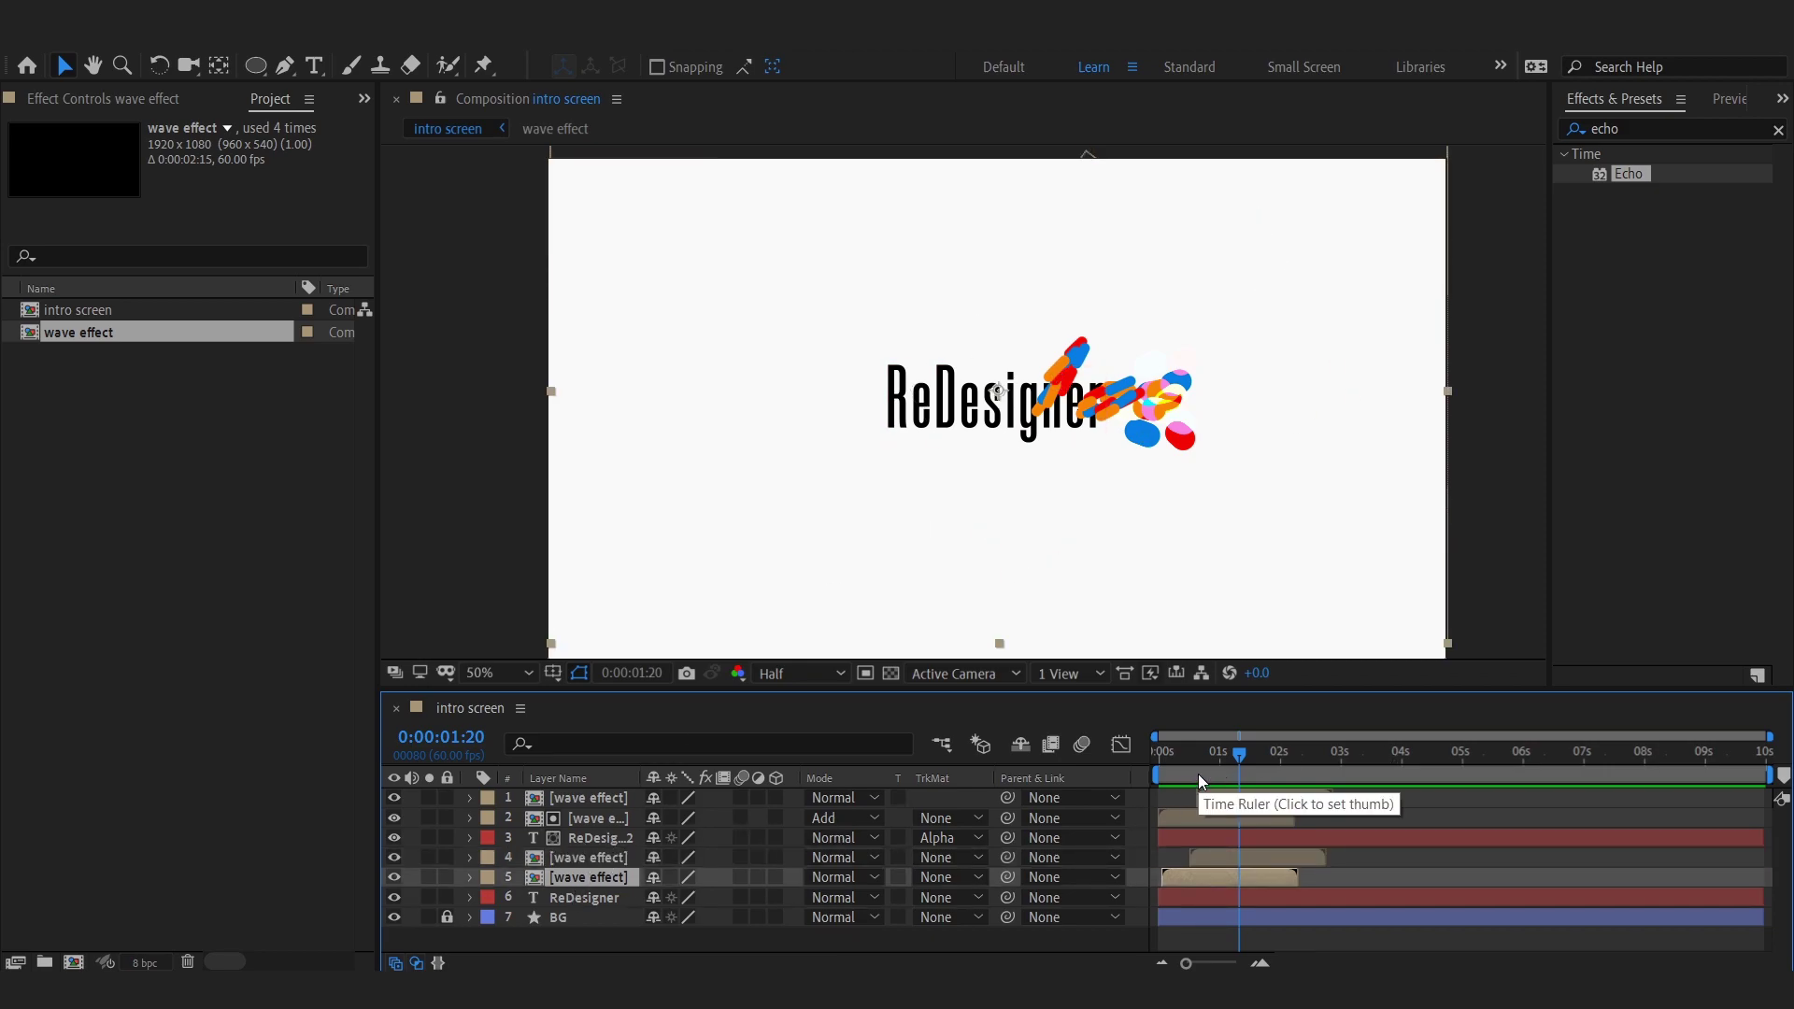
# Duplicate the layer 5 wave copy and set it to Add blending
pyautogui.click(1197, 774)
pyautogui.hotkey('ctrl', 'd')
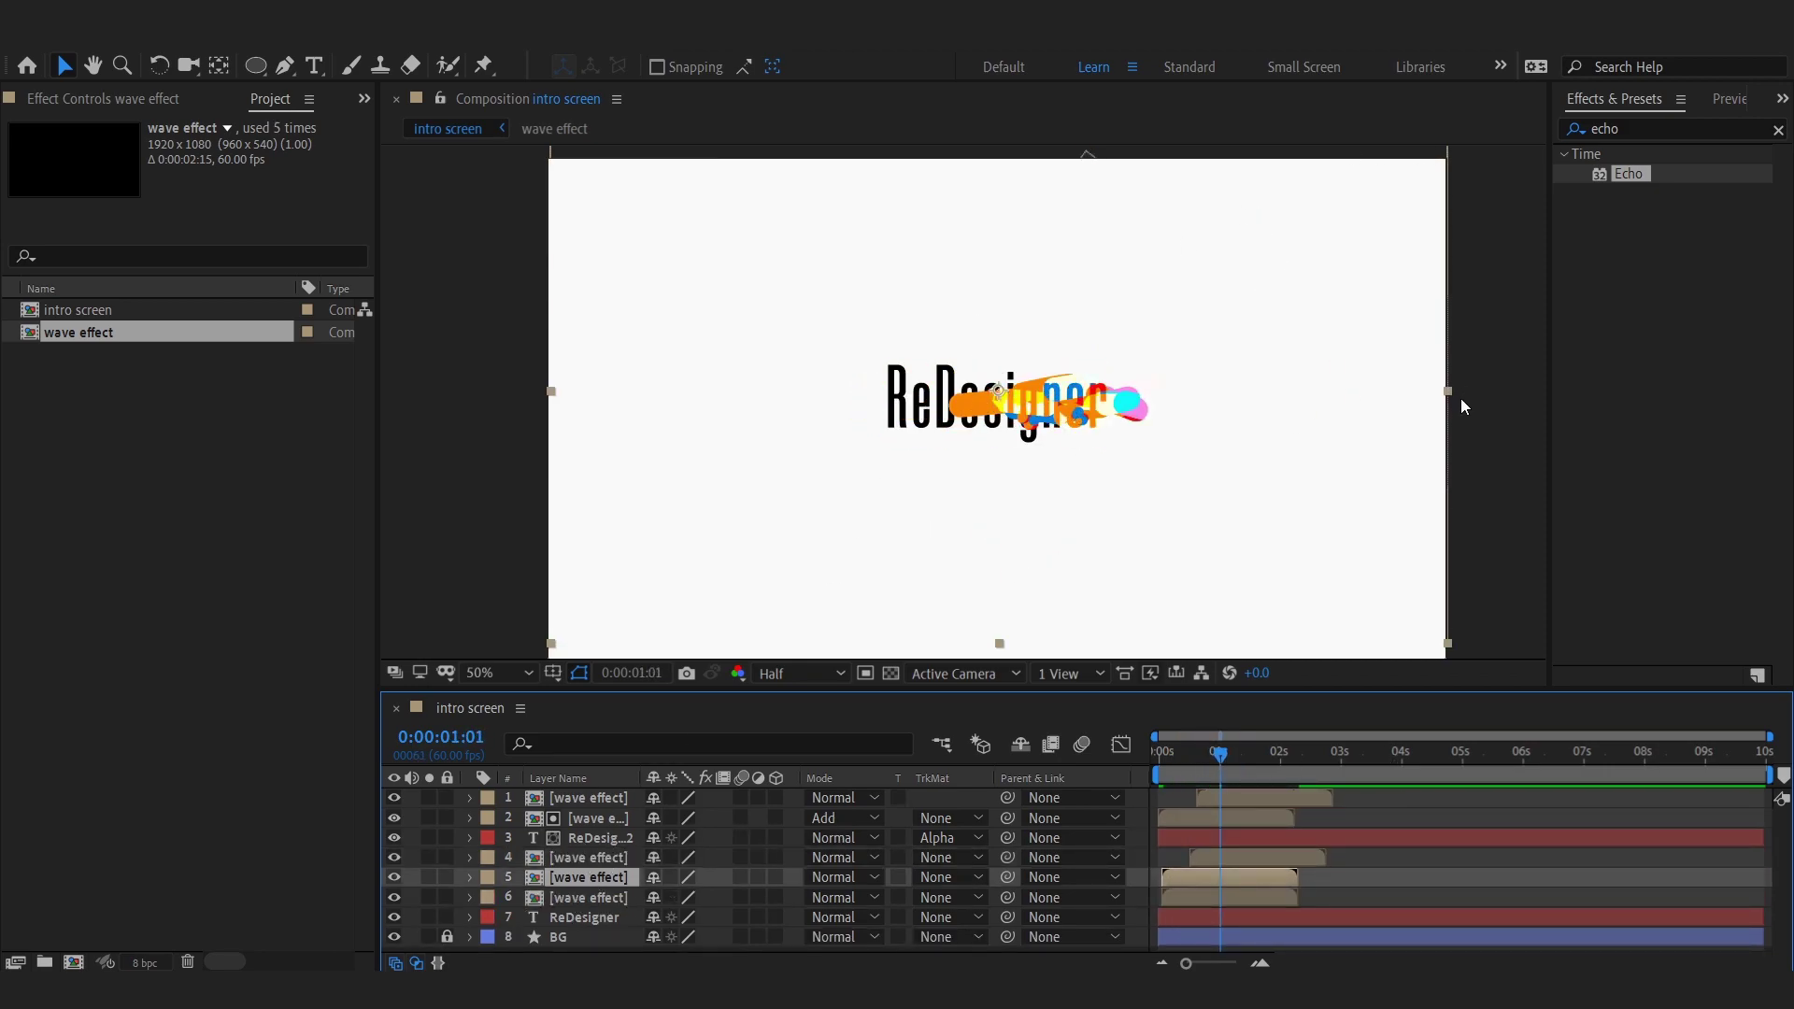
pyautogui.click(841, 877)
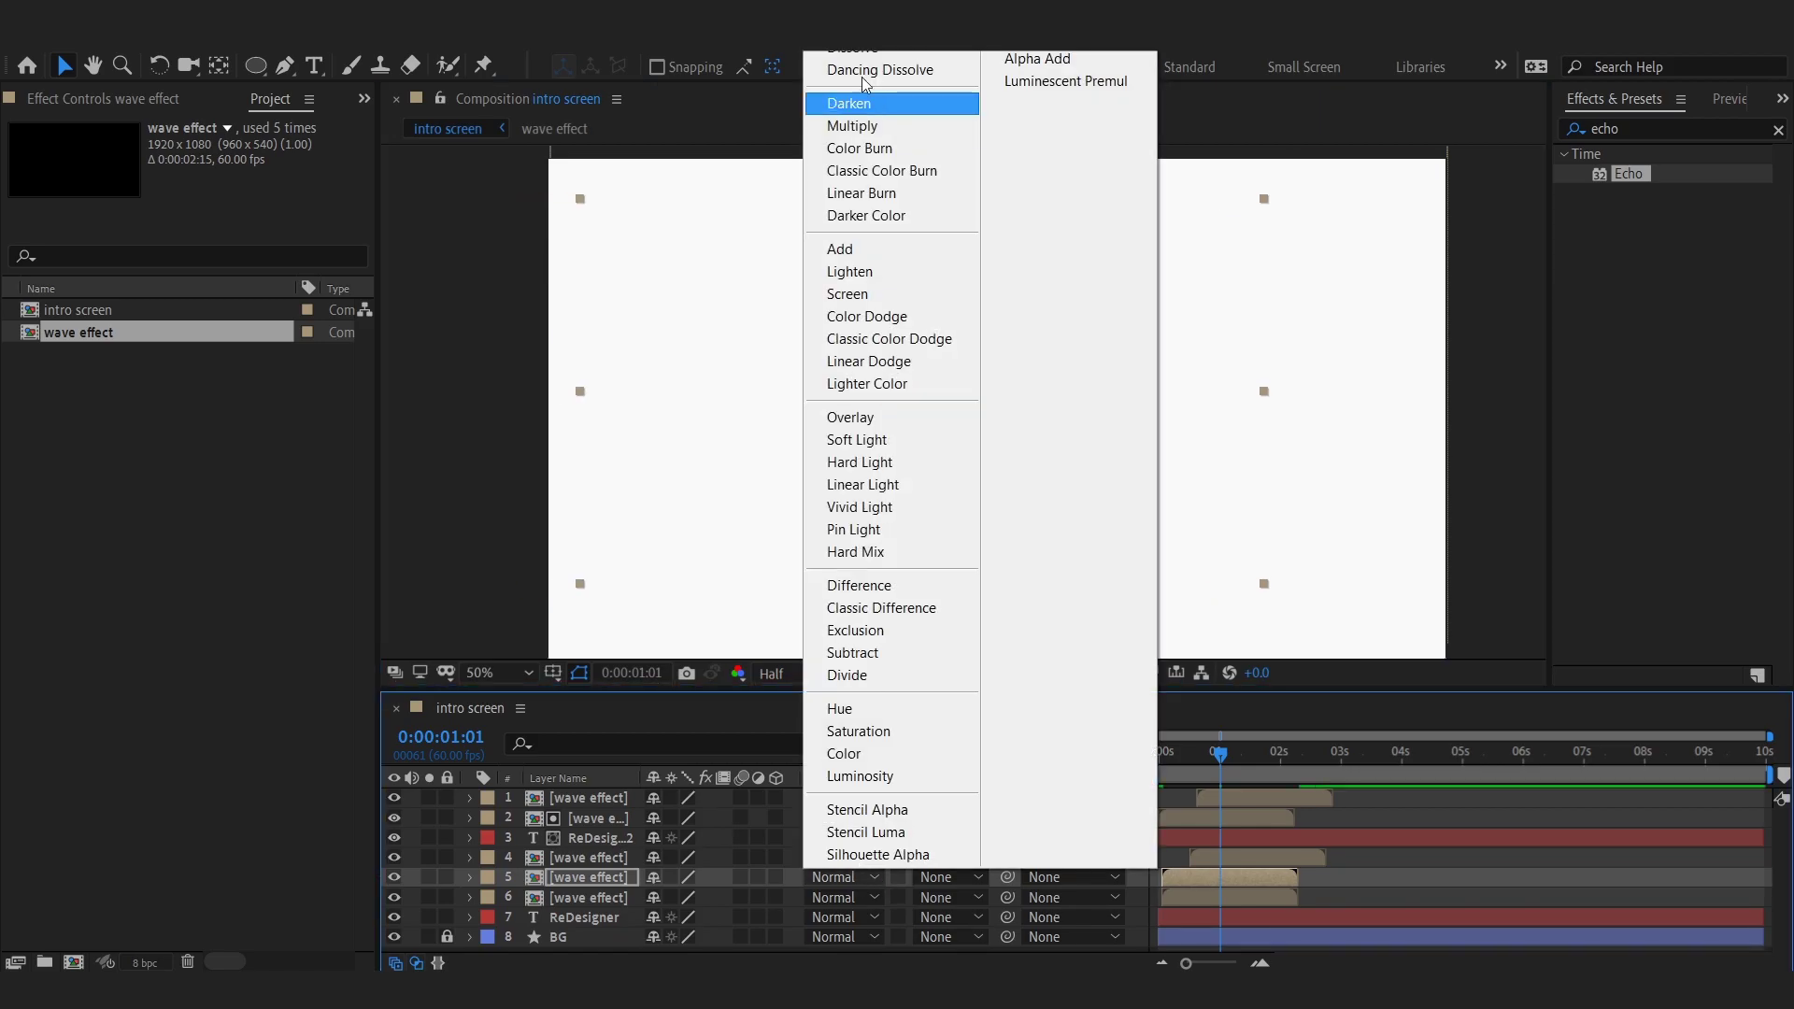
pyautogui.click(840, 249)
pyautogui.moveTo(1181, 770)
pyautogui.mouseDown()
pyautogui.moveTo(1157, 761)
pyautogui.moveTo(1217, 760)
pyautogui.mouseUp()
# Add another wave copy starting slightly later, rotate it, and preview the composition
pyautogui.click(1215, 877)
pyautogui.hotkey('ctrl', 'd')
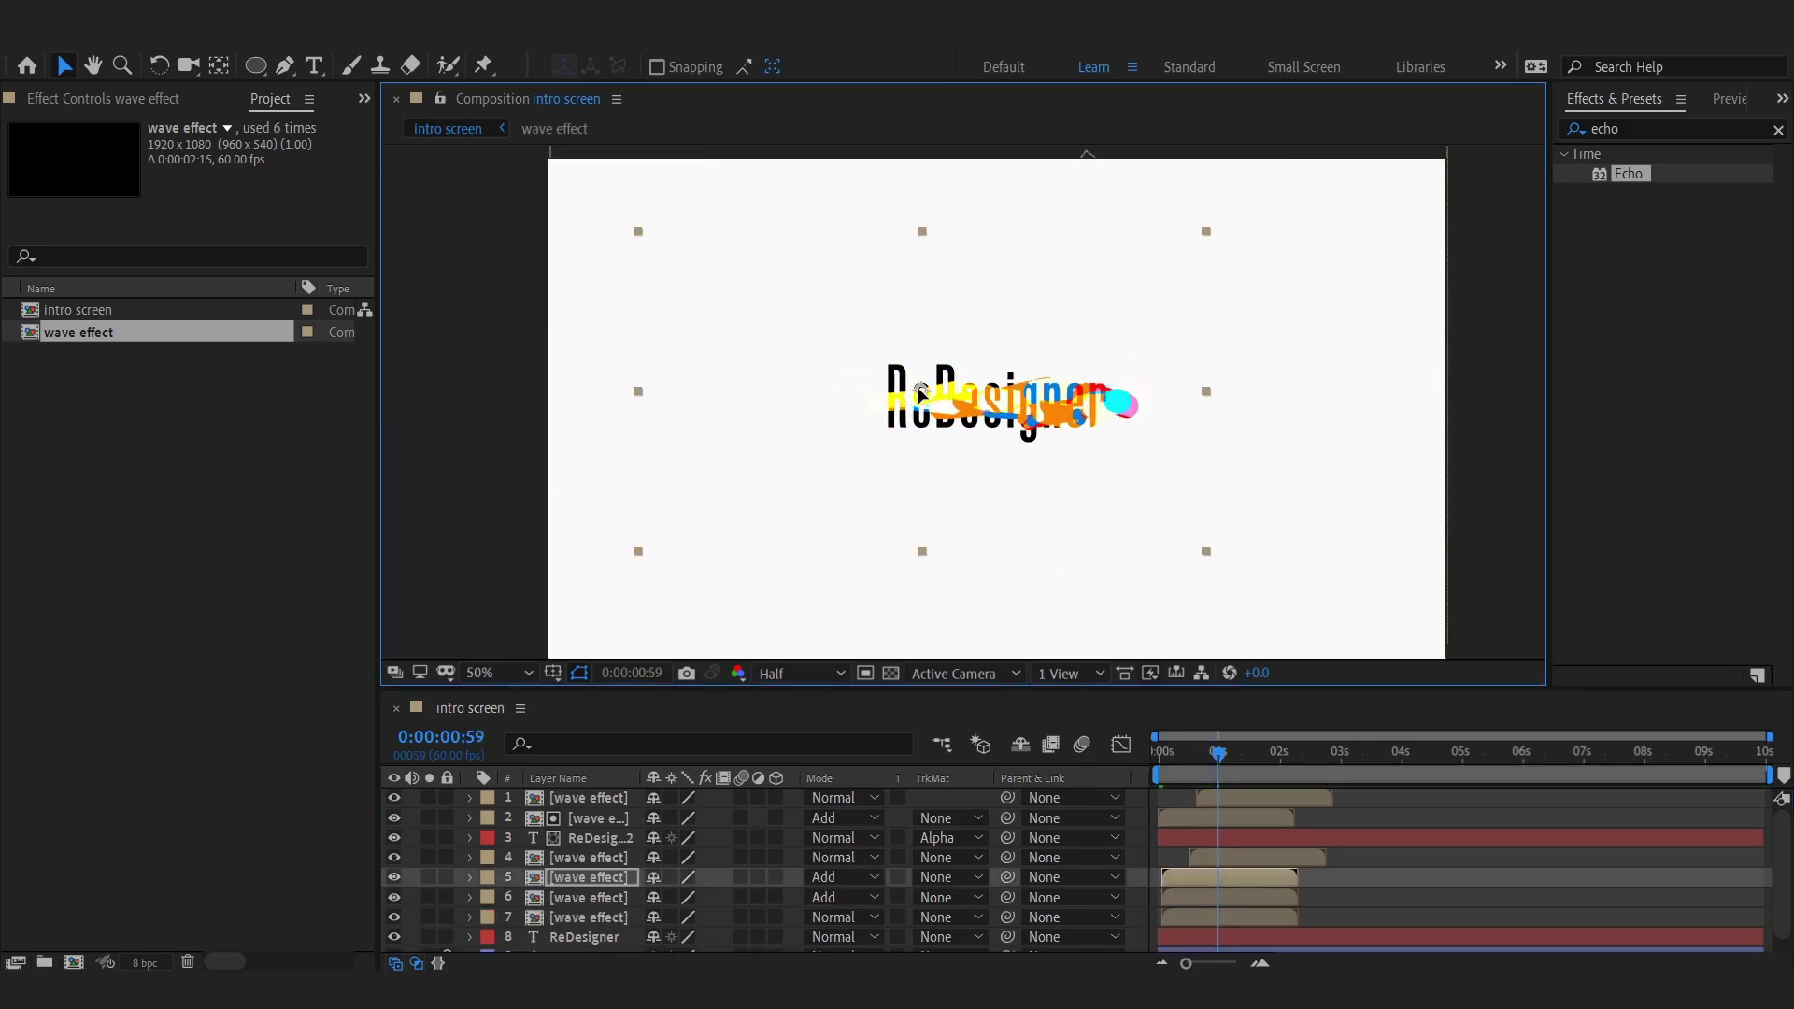
pyautogui.moveTo(1213, 881); pyautogui.dragTo(1222, 881)
pyautogui.press('w')
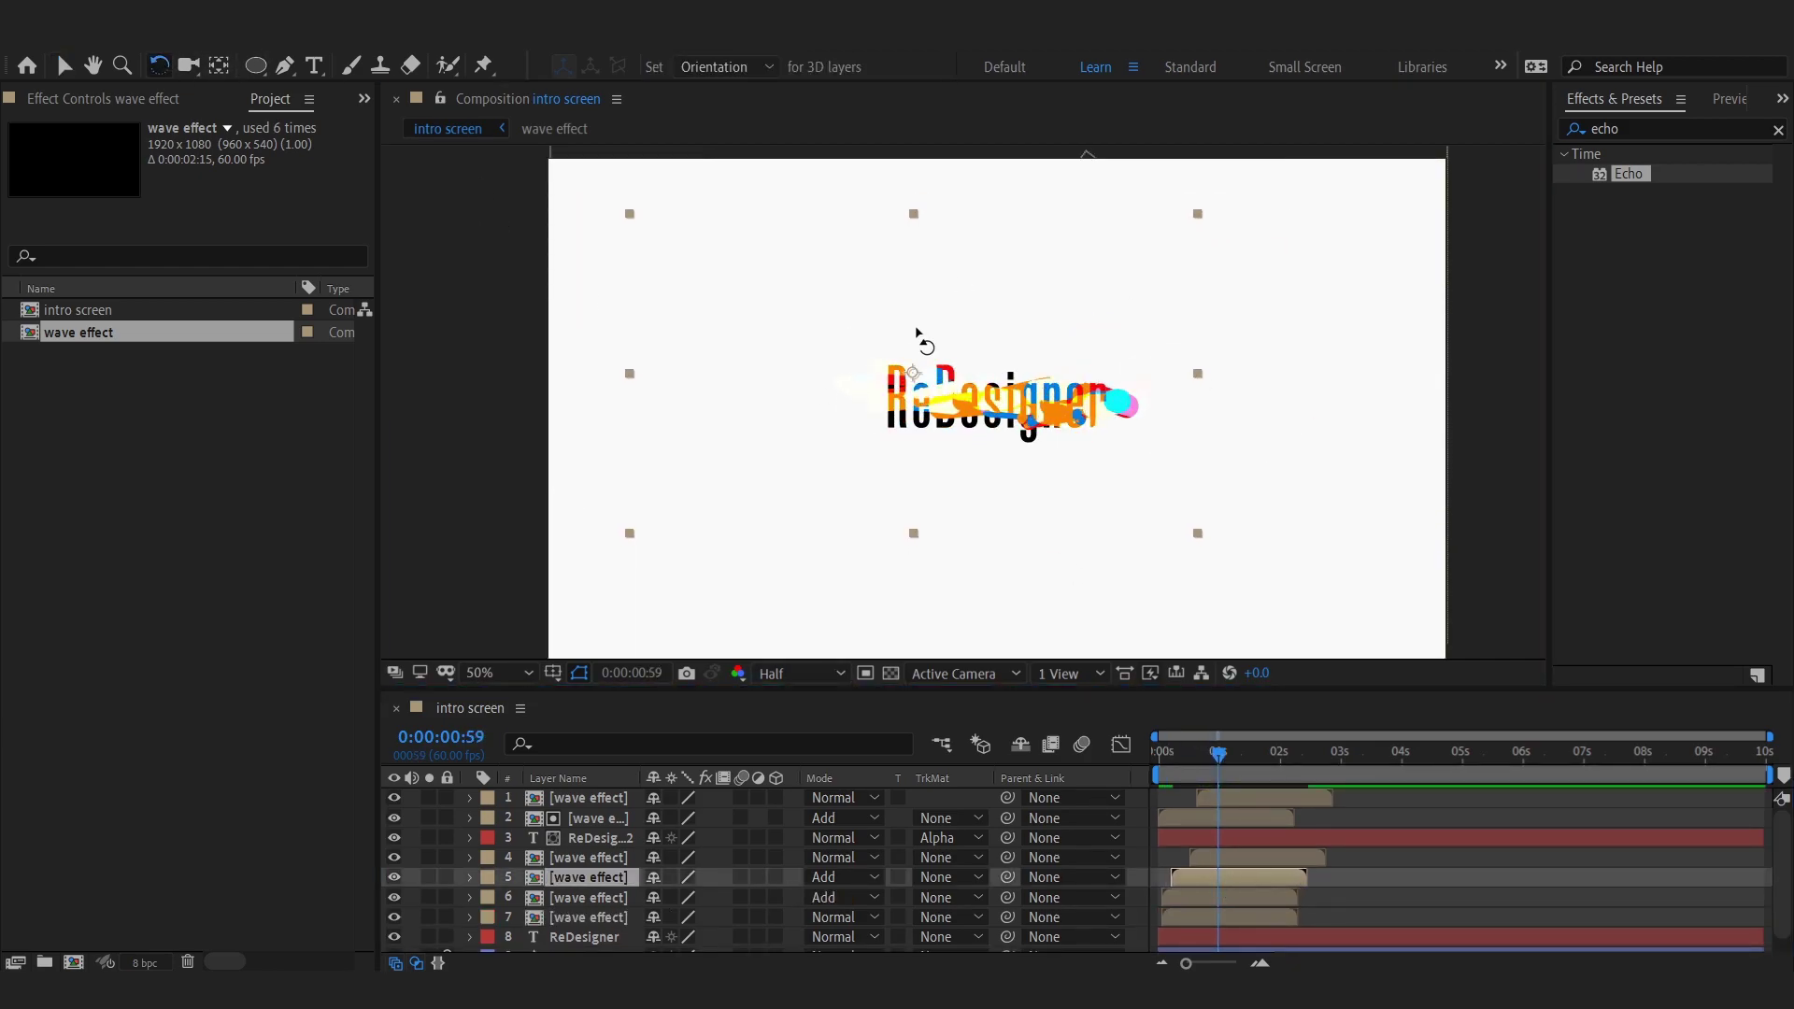
pyautogui.moveTo(925, 349); pyautogui.dragTo(947, 394)
pyautogui.press('v')
pyautogui.press('space')
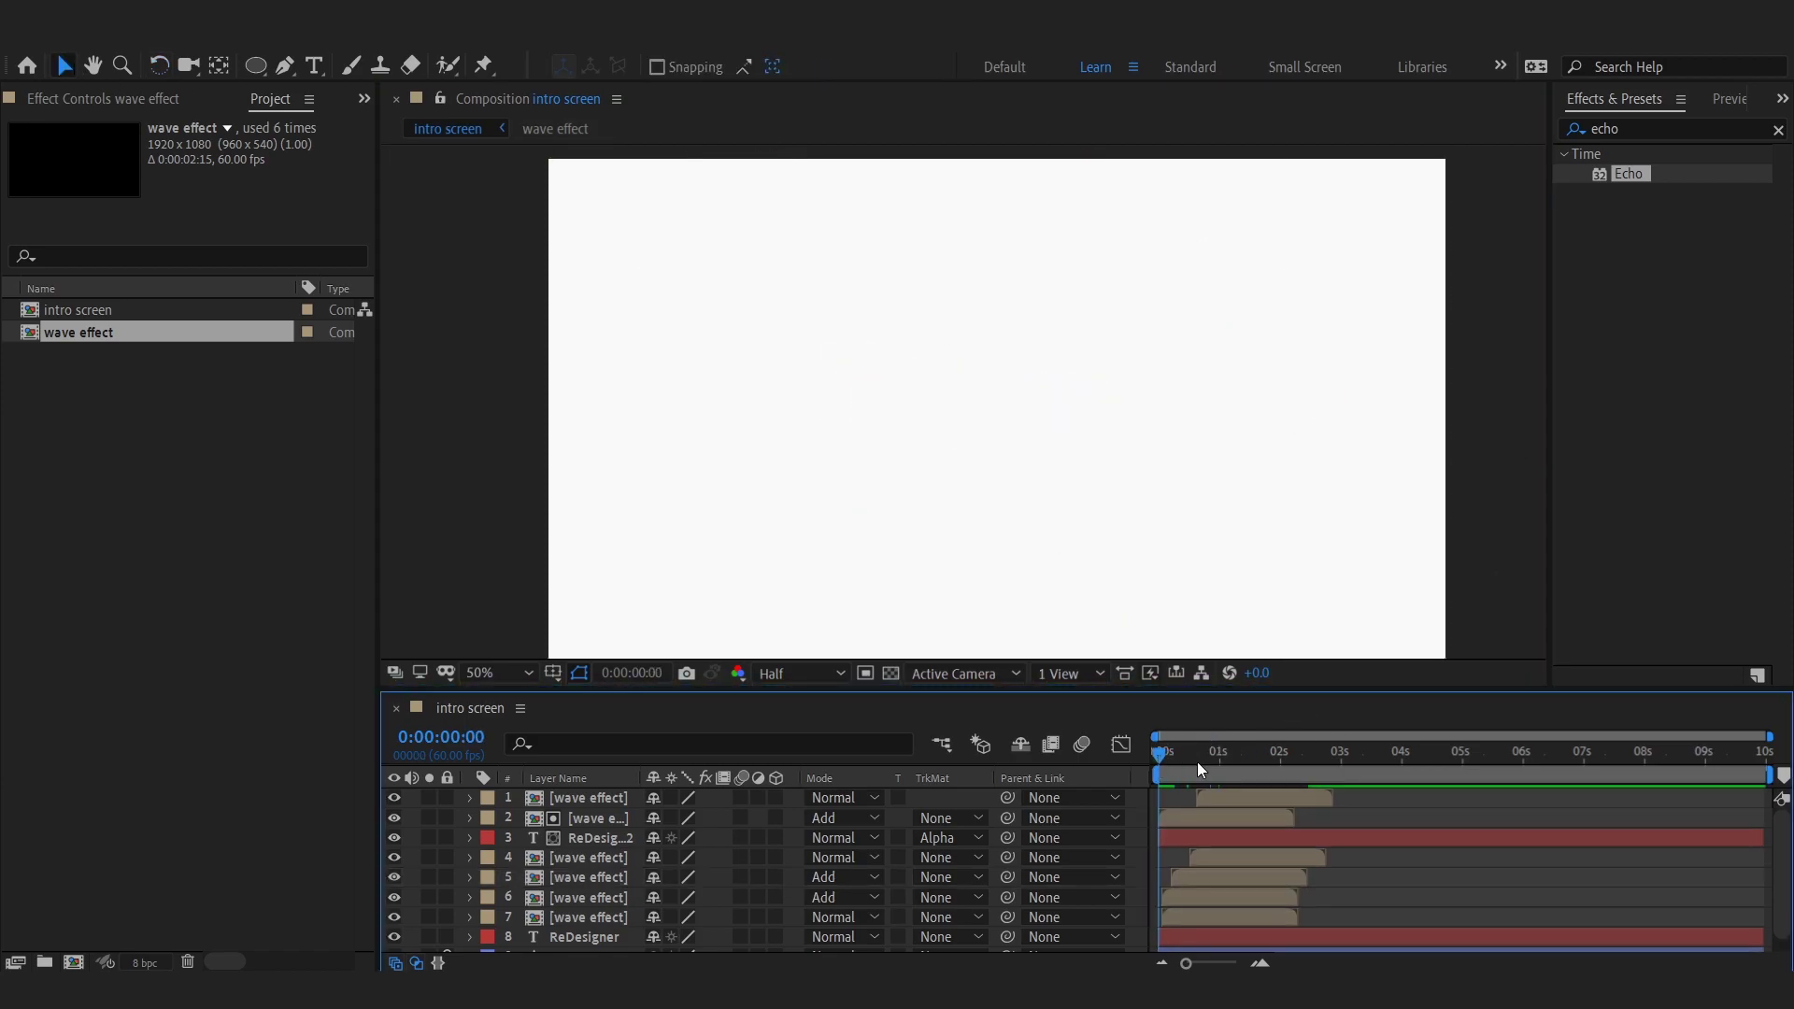
pyautogui.press('space')
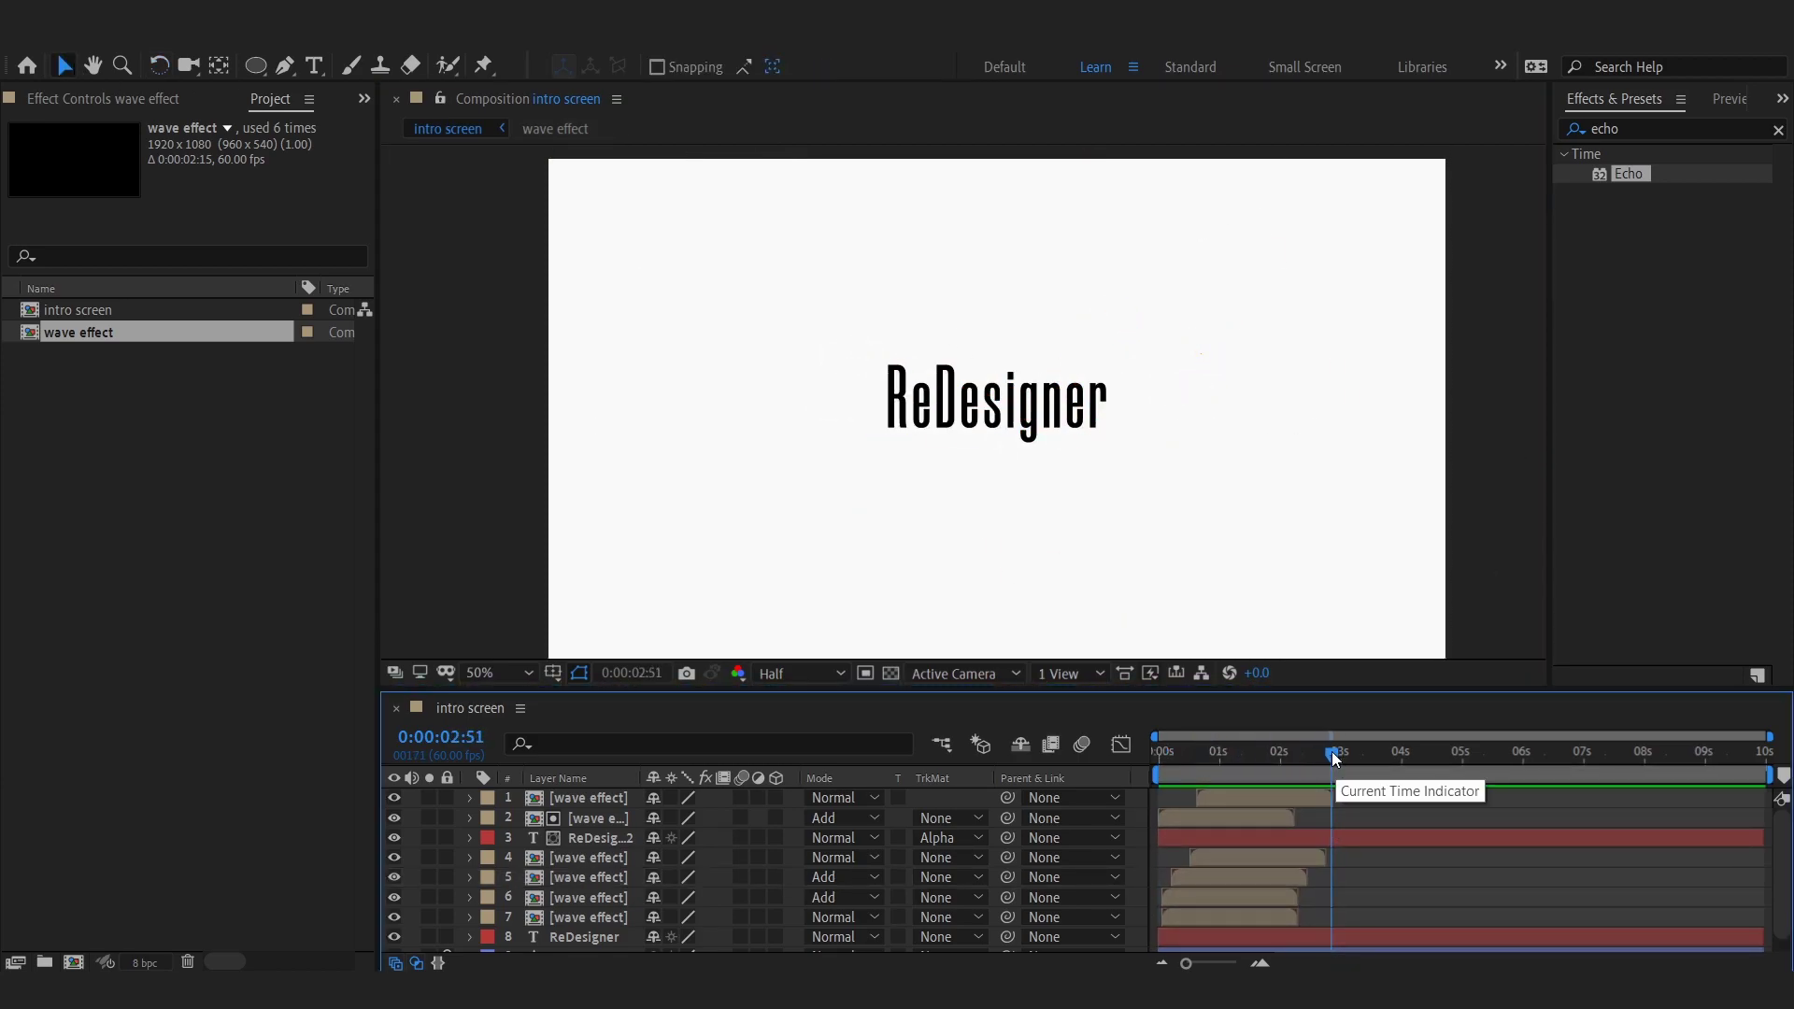
# End the work area at about 0:00:02:51, trim the comp to it, and play it
pyautogui.press('n')
pyautogui.rightClick(1288, 769)
pyautogui.click(1338, 818)
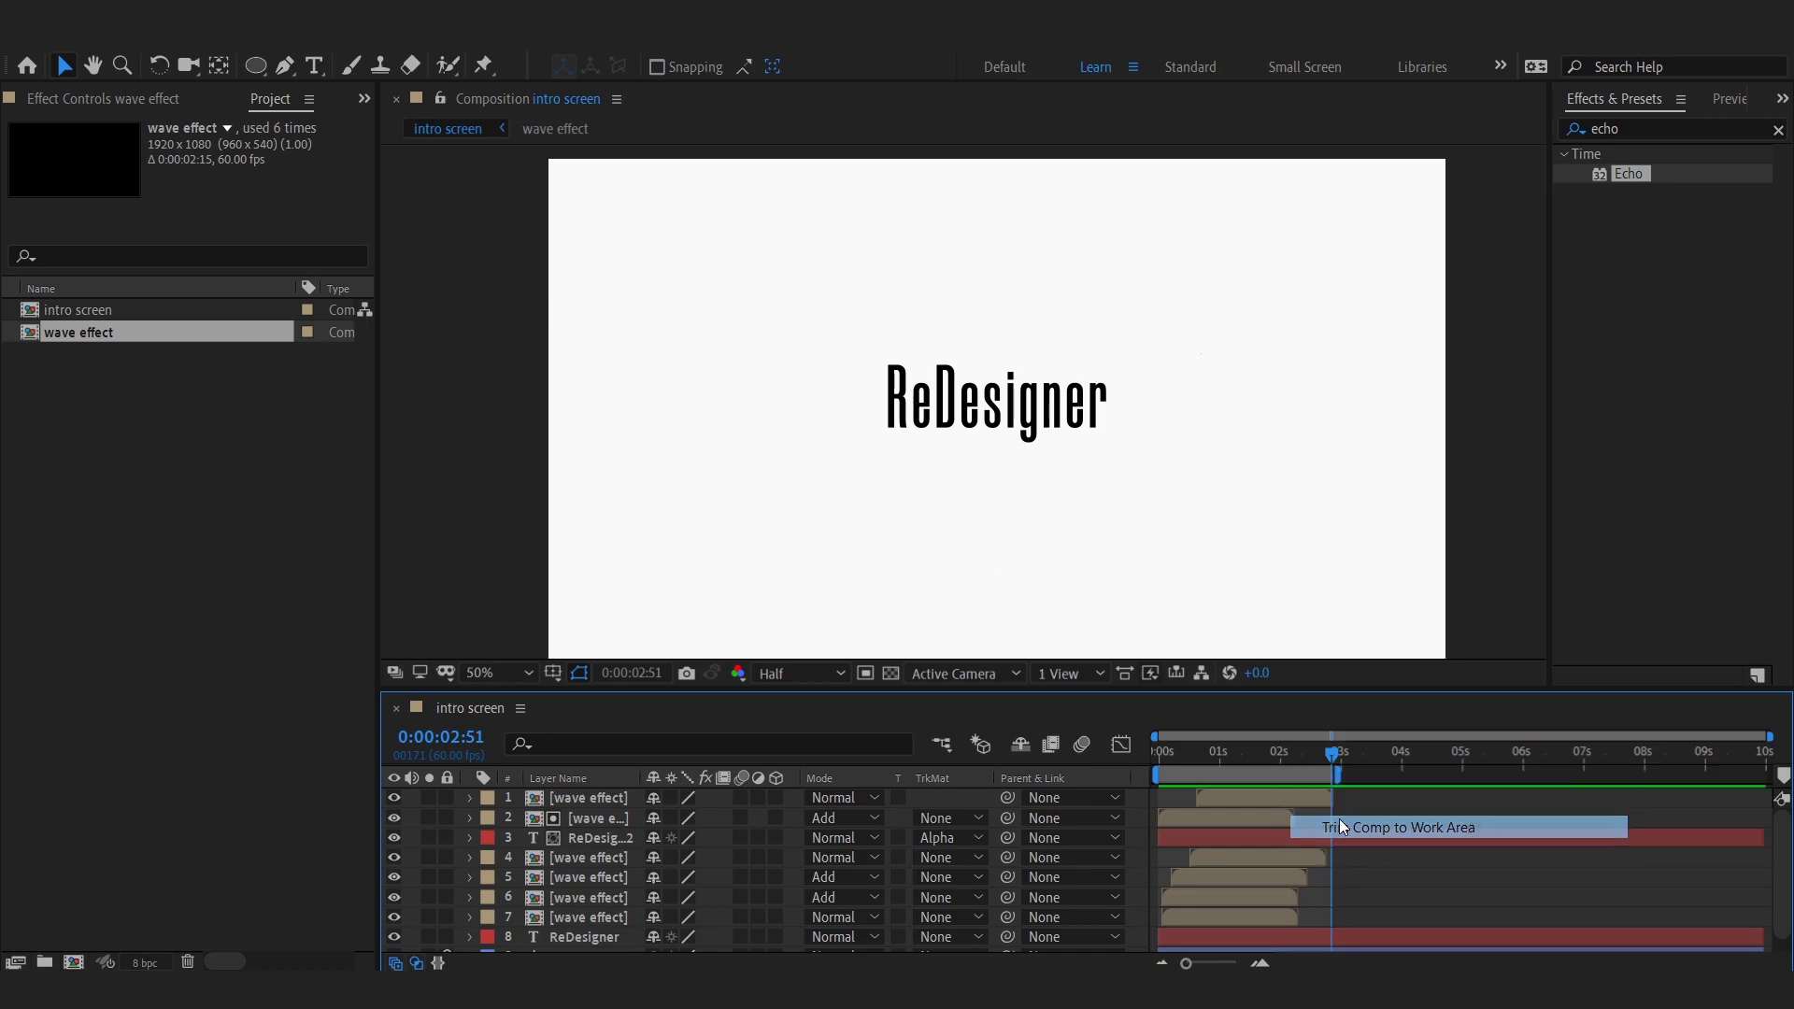
pyautogui.press('space')
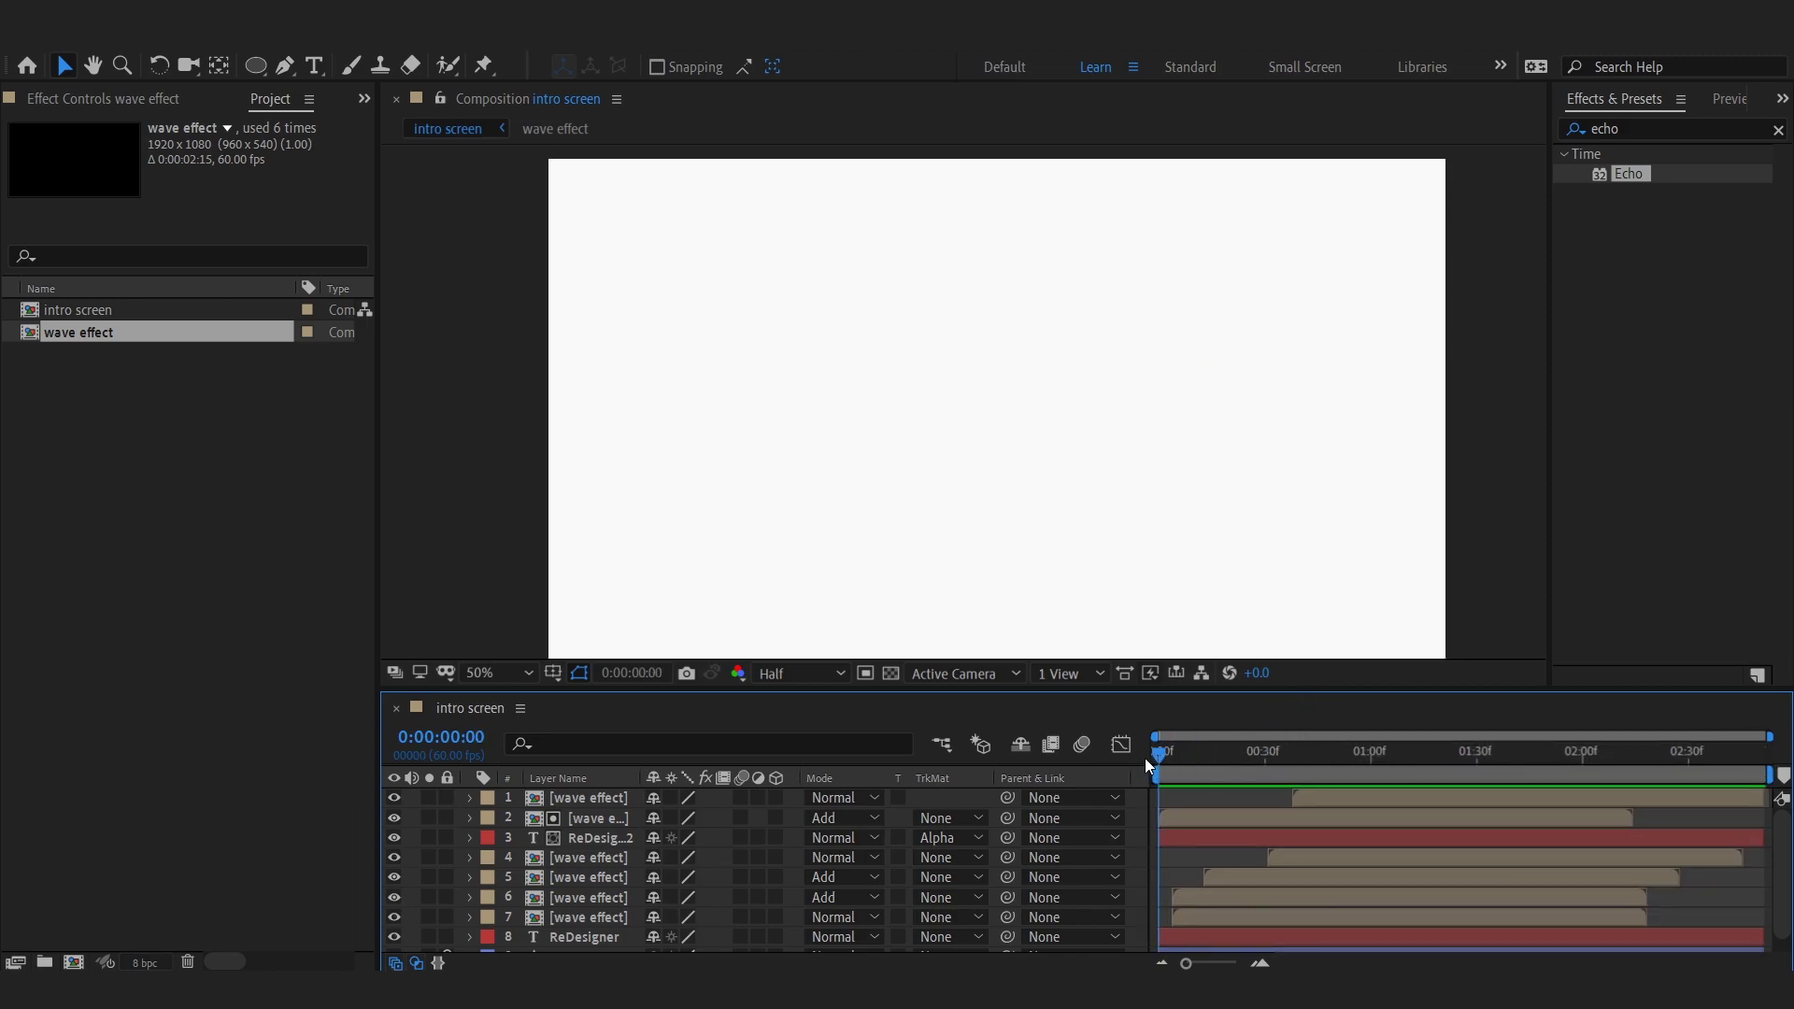